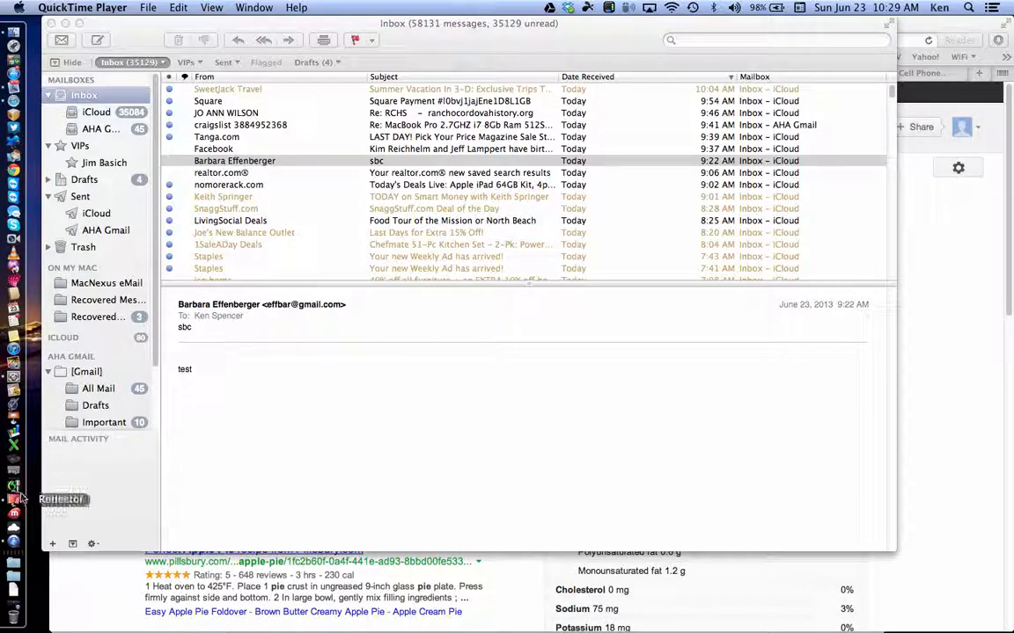
Step: Bring up Reflector's mirrored iPad and iPhone windows over the Mail inbox
click(12, 507)
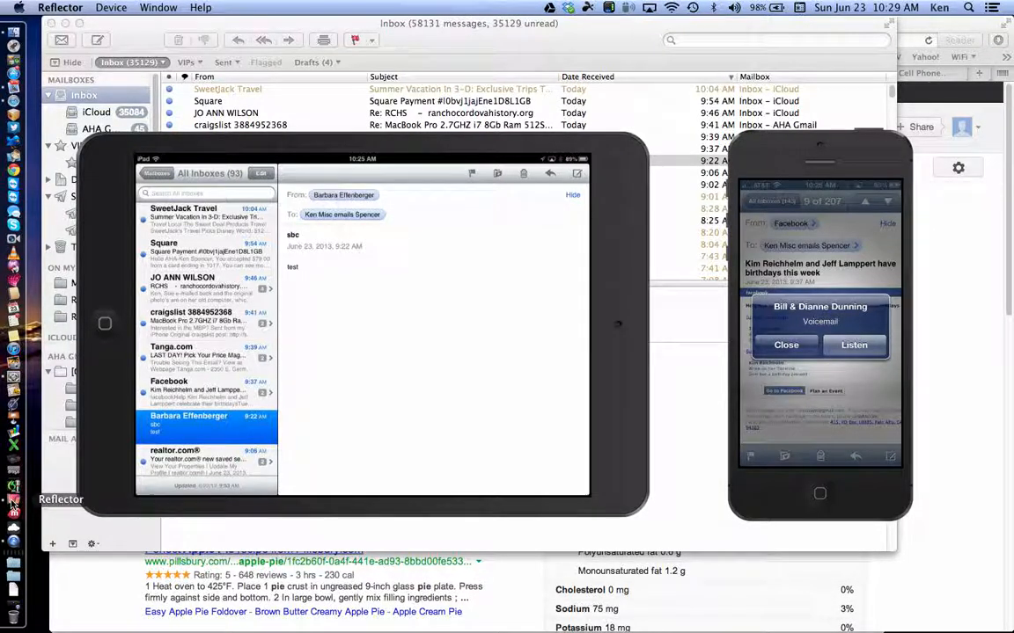
click(108, 8)
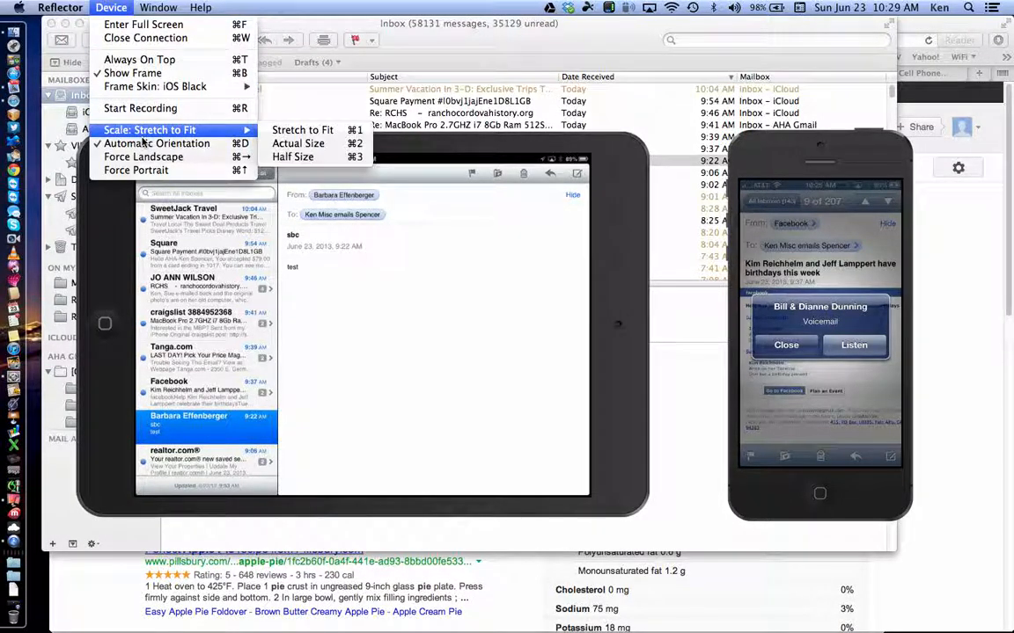
Step: Set the mirrored device screens' scale to Stretch to Fit
mouse_move(143, 132)
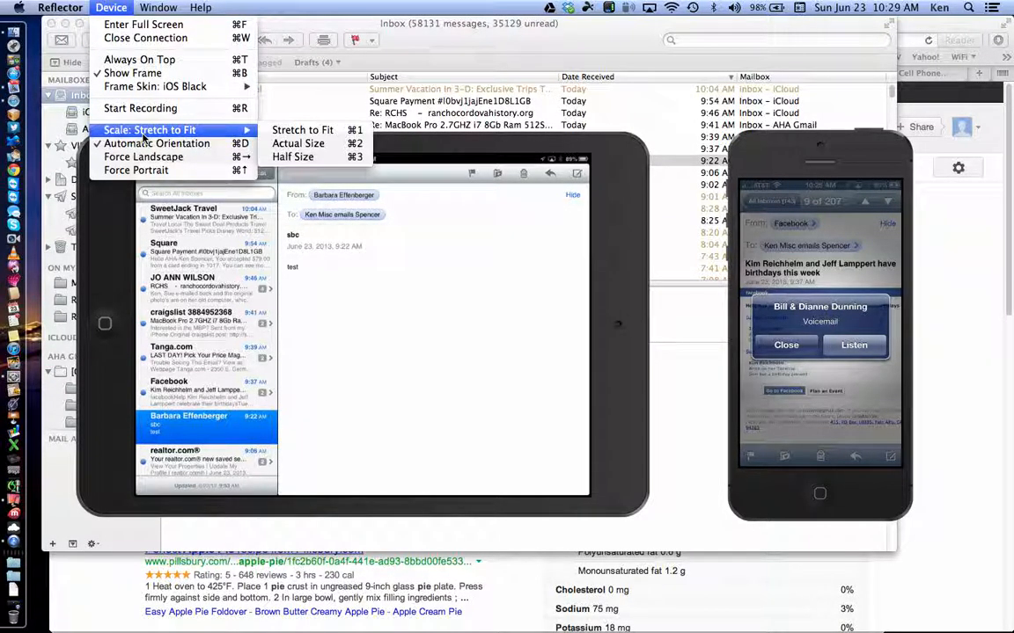
click(285, 130)
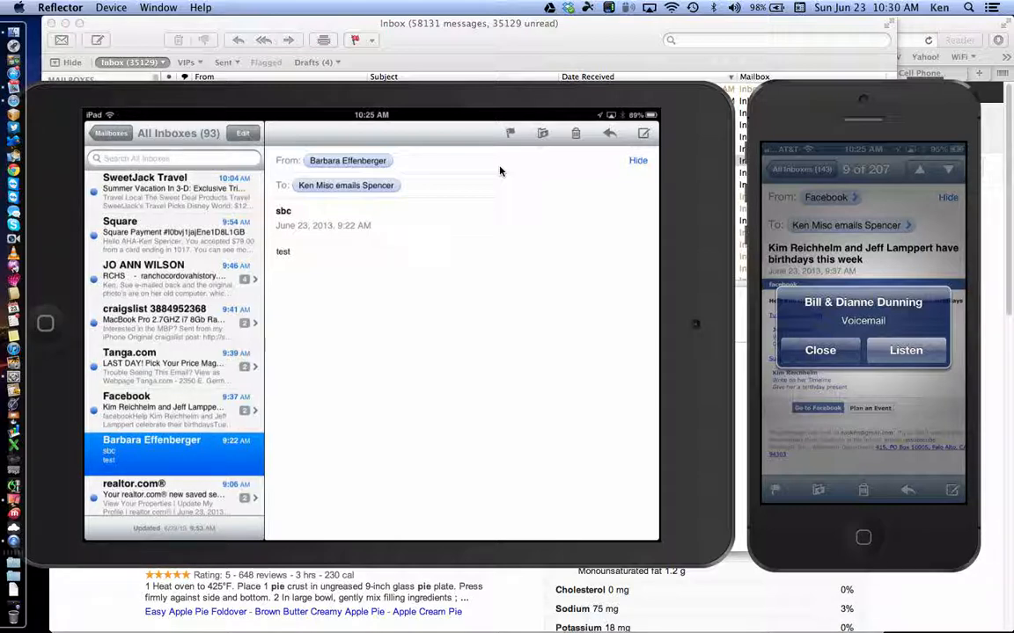
Step: Shrink the mirrored iPad display to half size with Command-minus
key(super+minus)
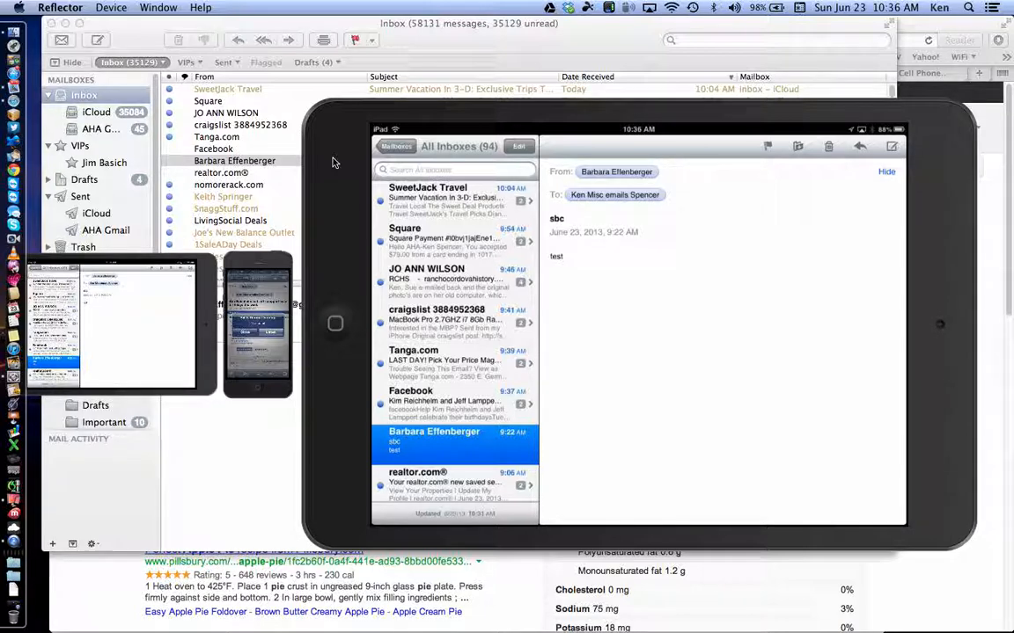
click(396, 45)
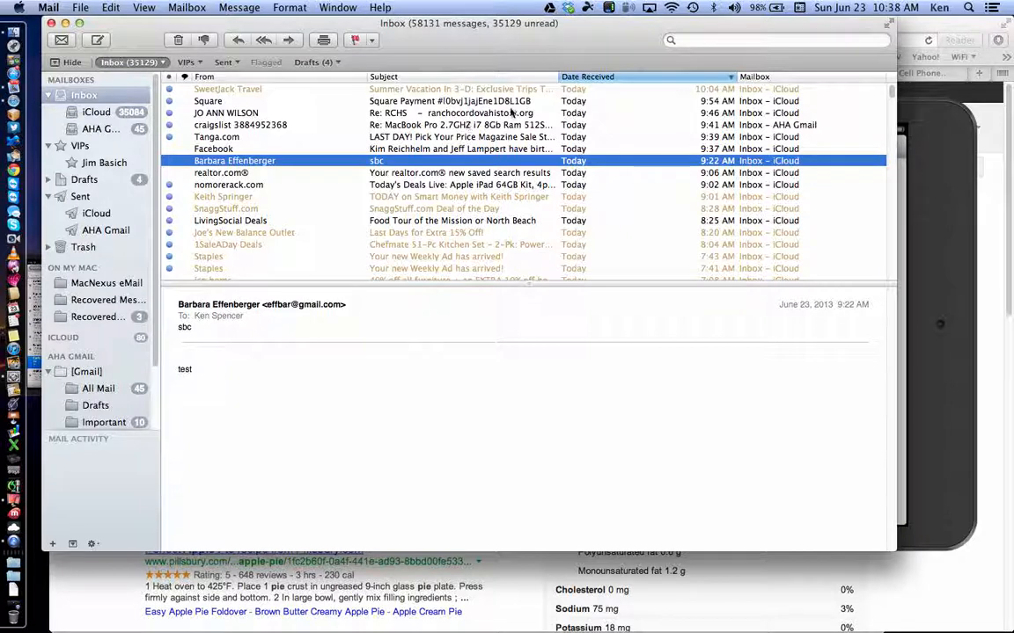
Step: Switch Mail's toolbar to Icon and Text so labels appear under each icon
click(456, 46)
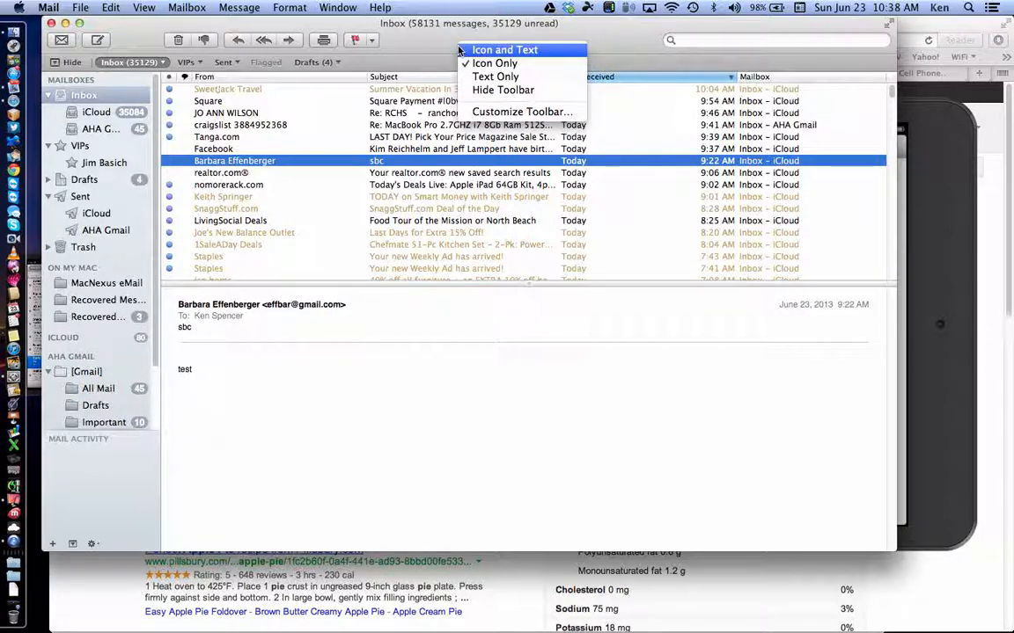
click(458, 50)
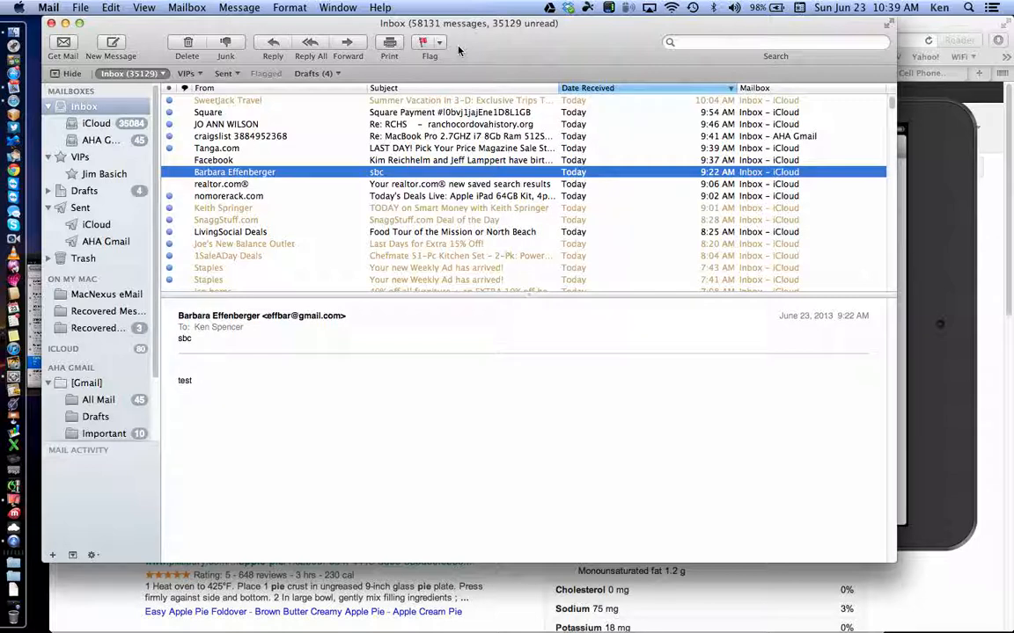
click(490, 53)
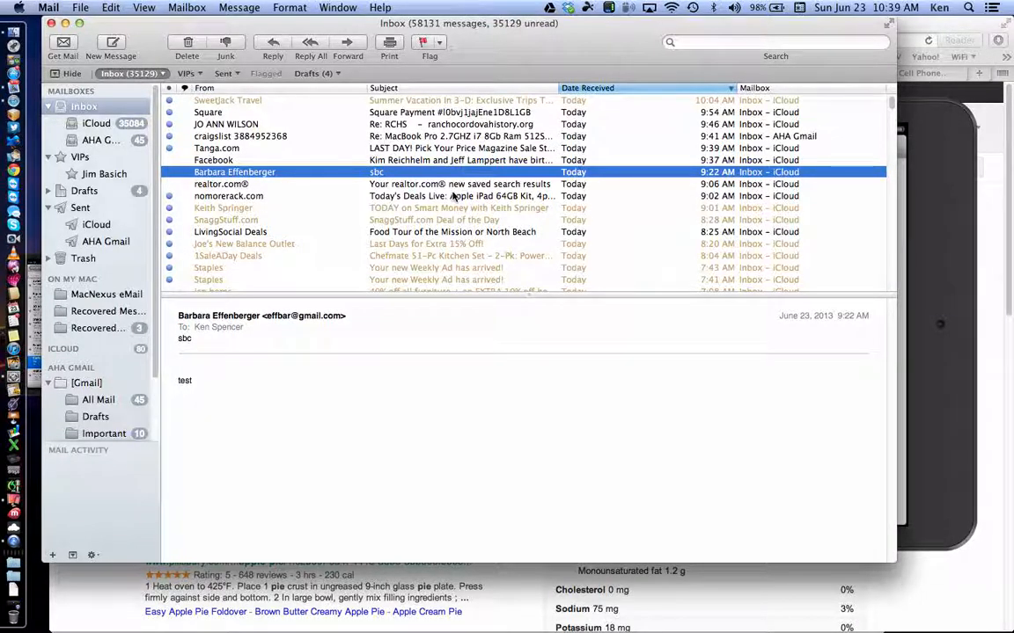
Step: Open the Sony Electronics email 'The New VAIO Lineup Has Arrived' from the message list
scroll(458, 176, down, 6)
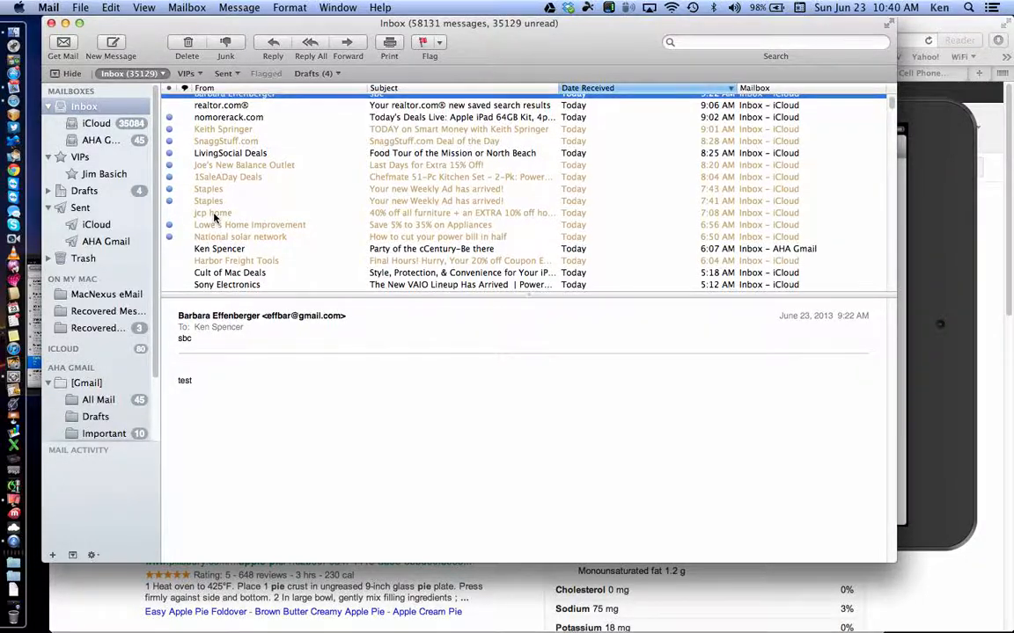
scroll(214, 217, down, 3)
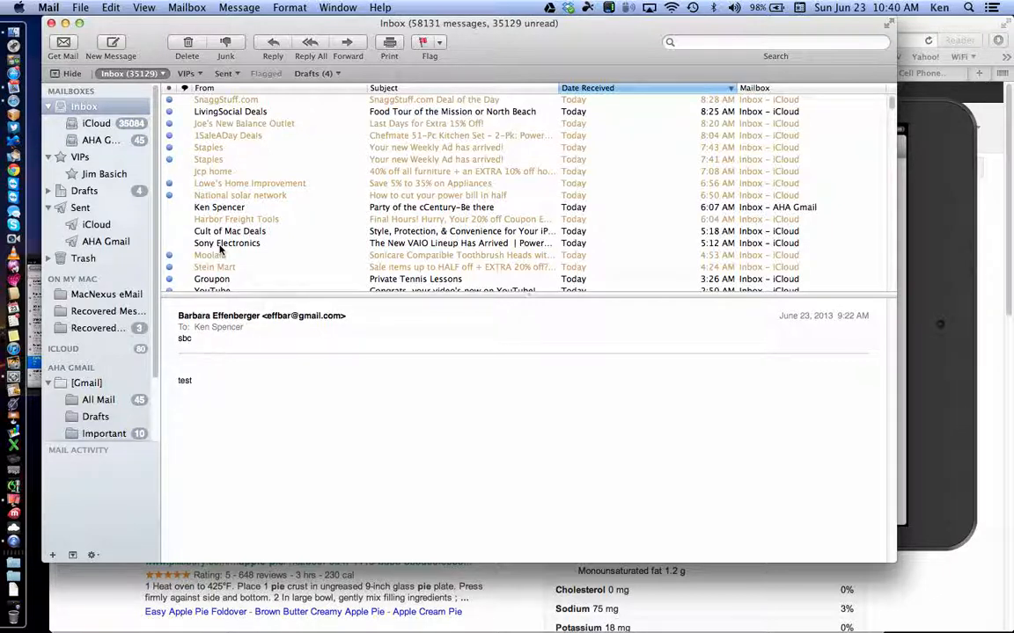
click(220, 245)
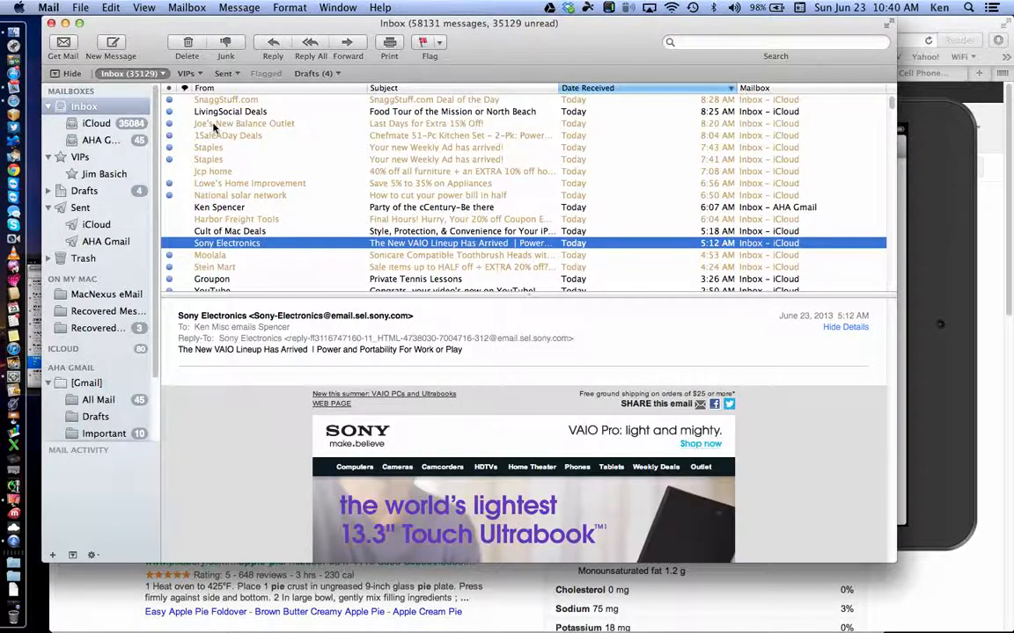
Step: Mark the Sony Electronics VAIO message as junk using the Junk toolbar button
click(226, 45)
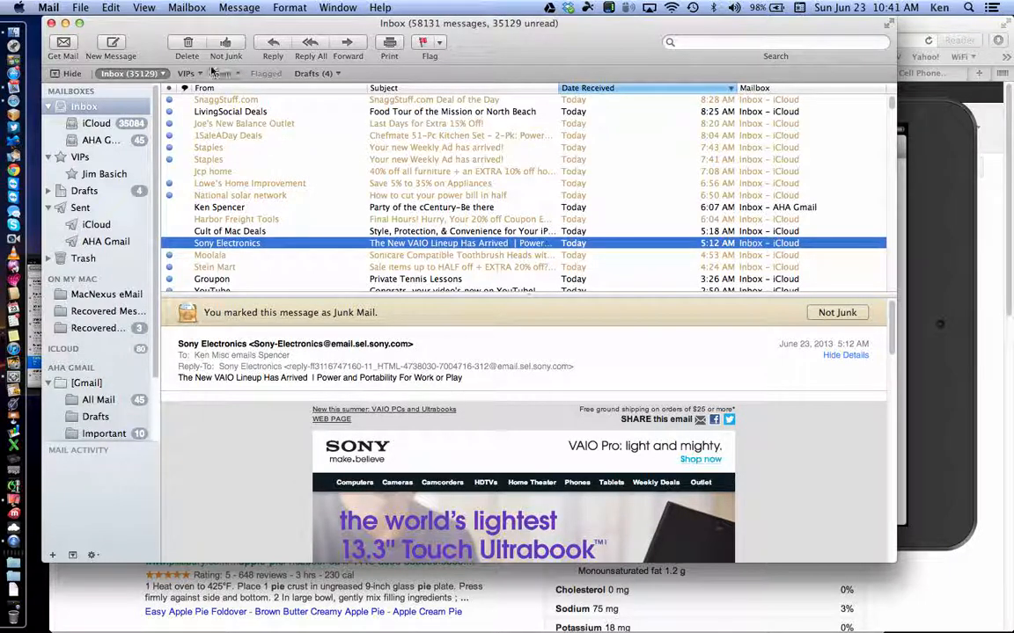
Step: In Junk Mail preferences, send junk to the Junk mailbox and move existing junk there
click(53, 7)
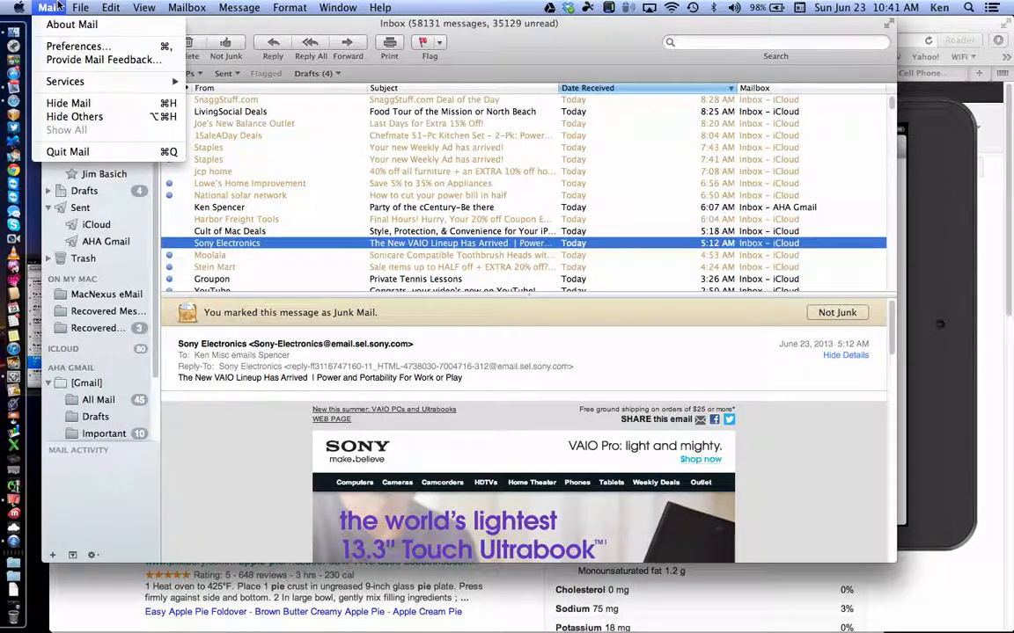
click(71, 46)
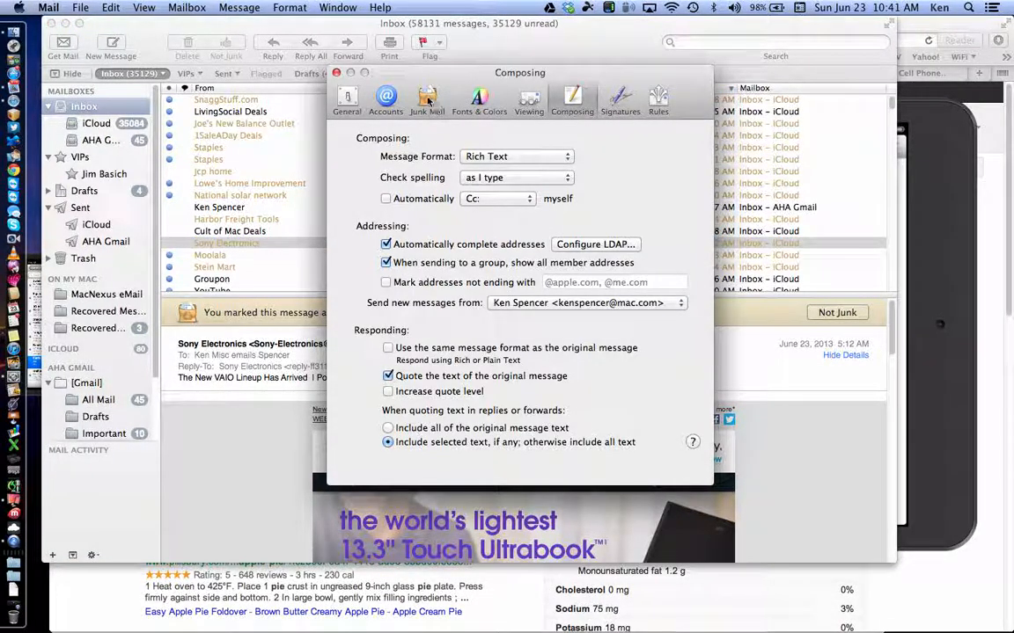
click(427, 102)
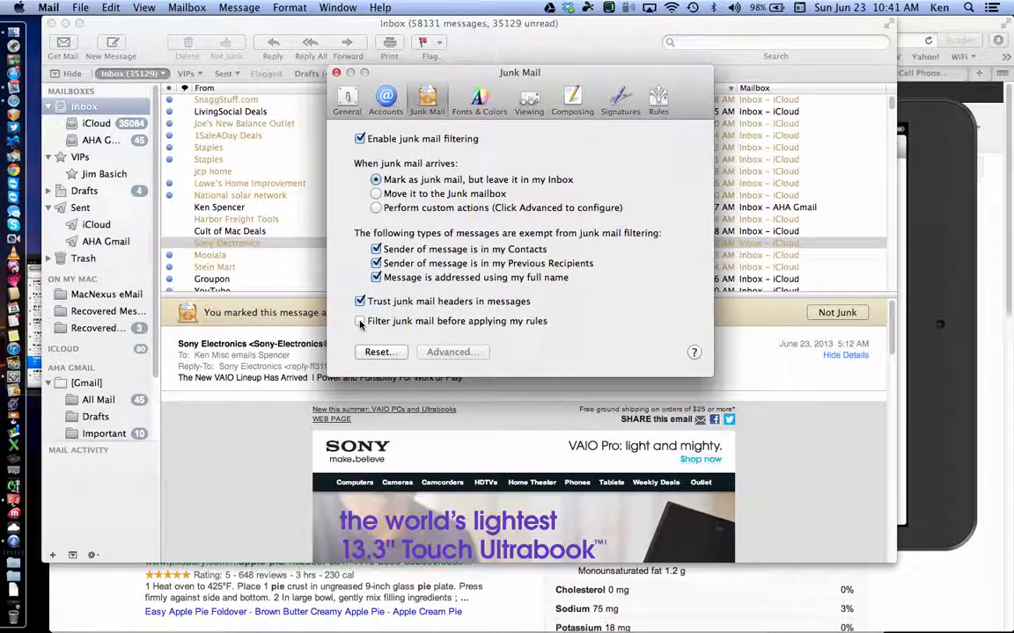
click(377, 194)
click(616, 249)
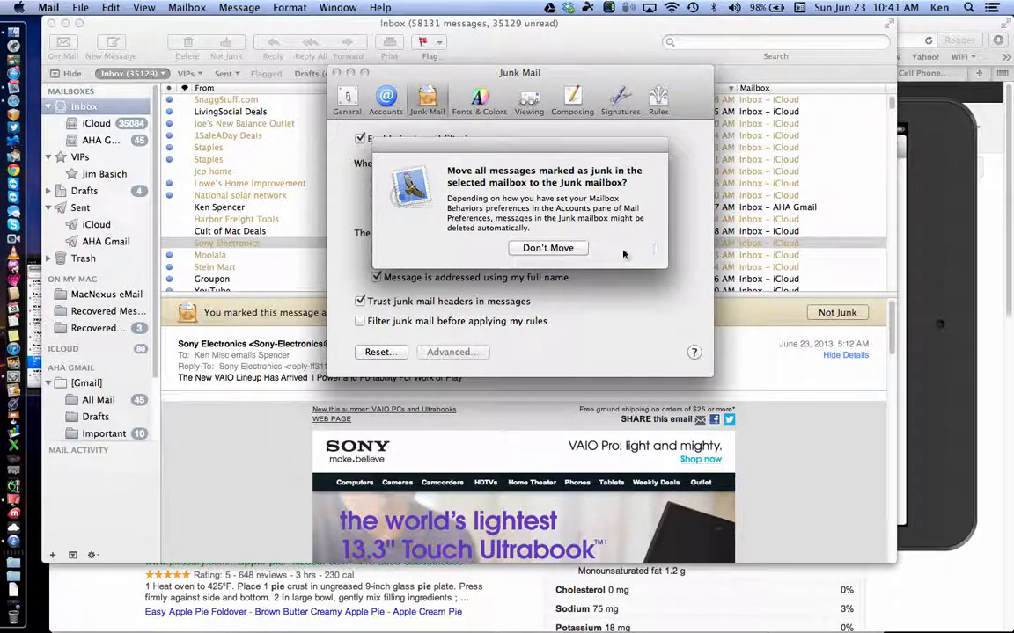
click(337, 74)
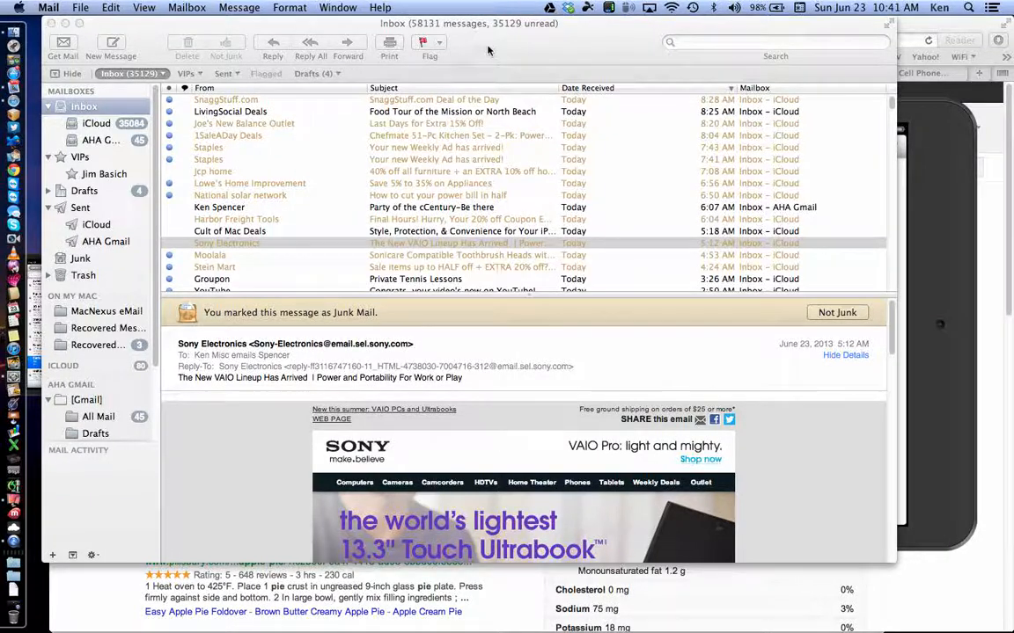
Step: Quit Mail with Command-Q, leaving the mirrored iPad over the 'apple pie' search
key(super+q)
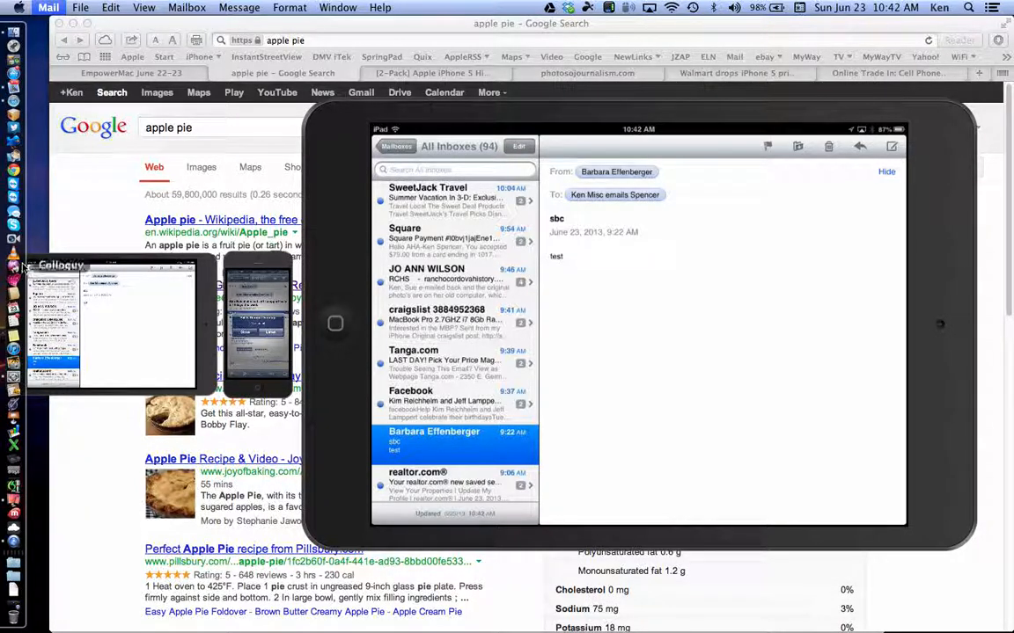
click(18, 8)
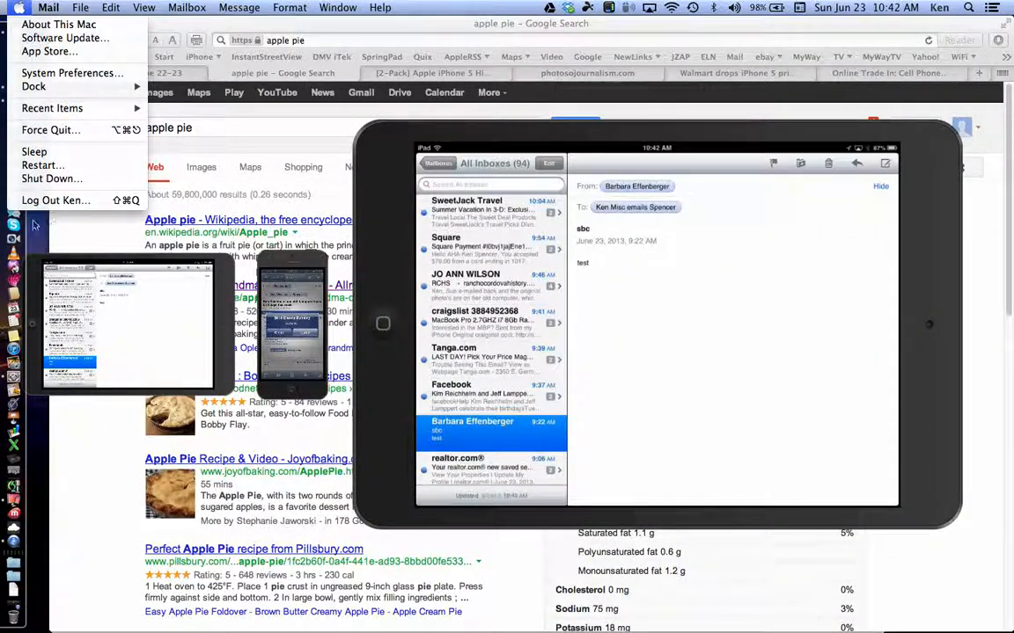
Step: Check the Force Quit Applications list, then quit Mail from its Dock icon menu
click(123, 266)
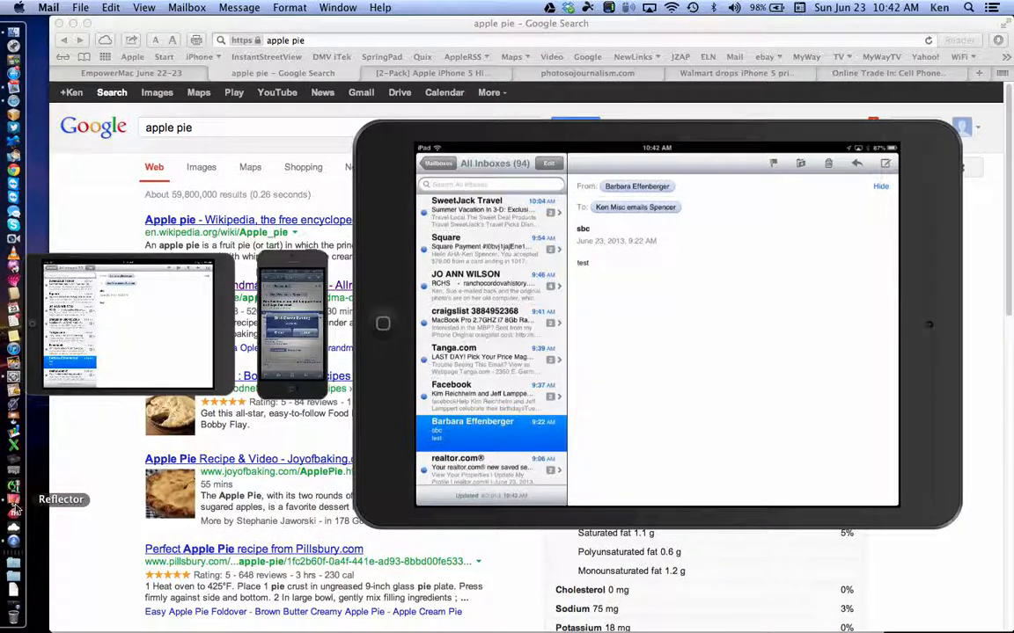
right_click(14, 499)
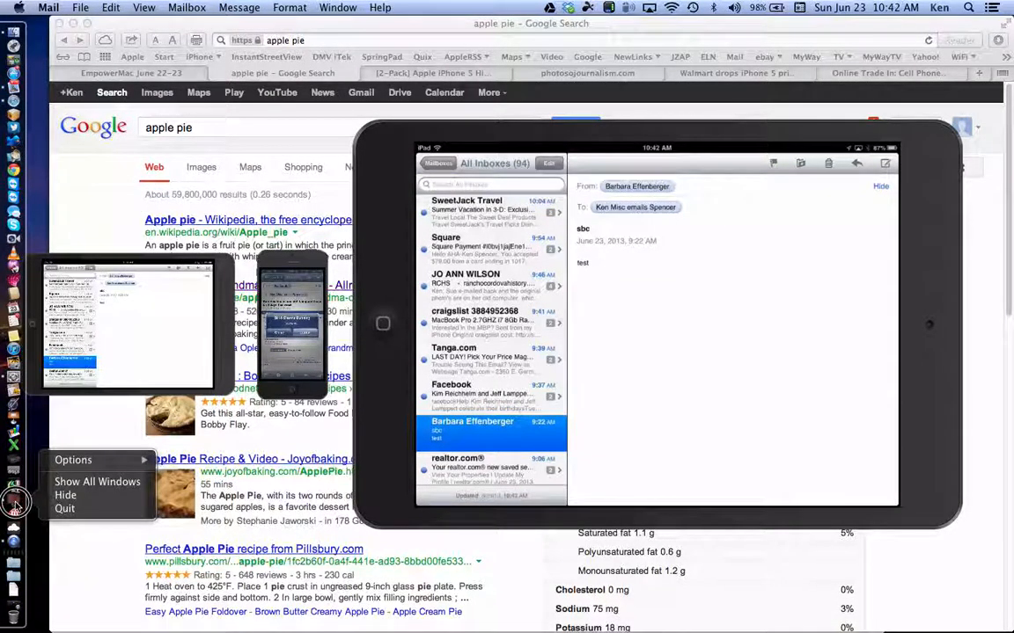
click(110, 193)
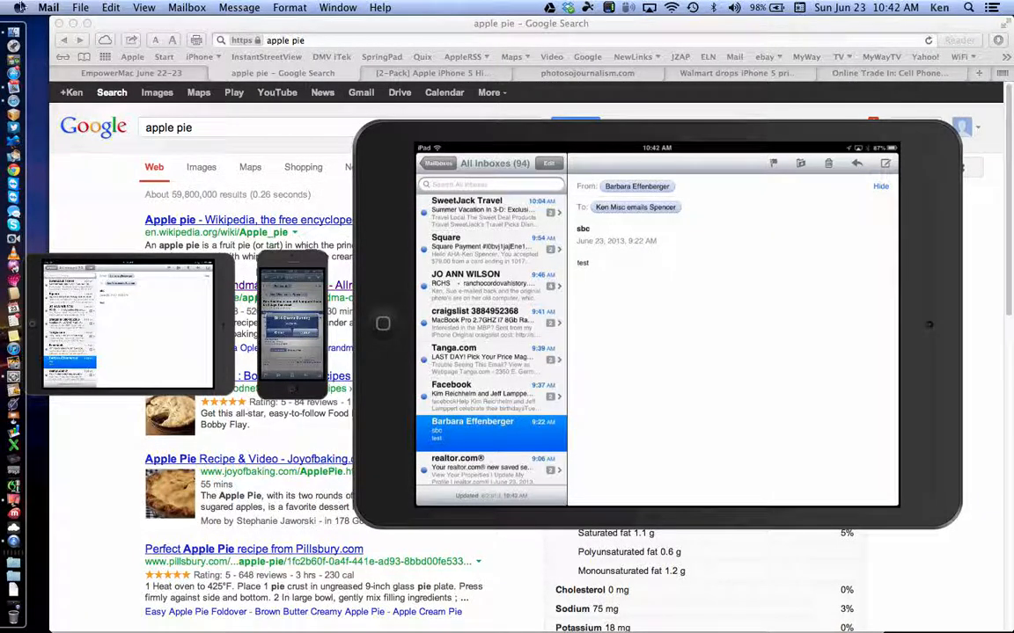
click(20, 8)
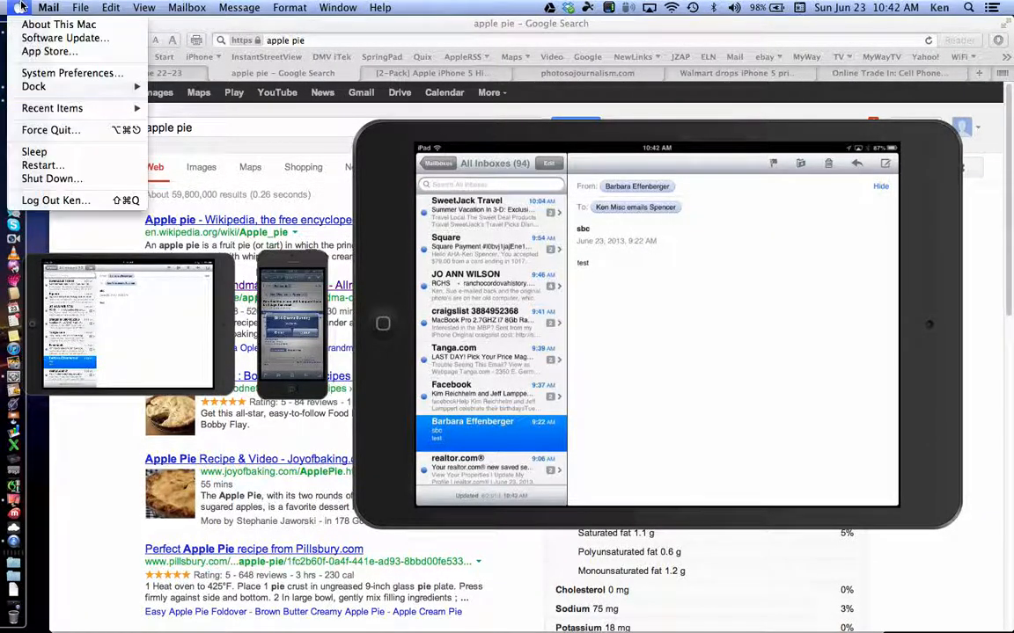
click(53, 131)
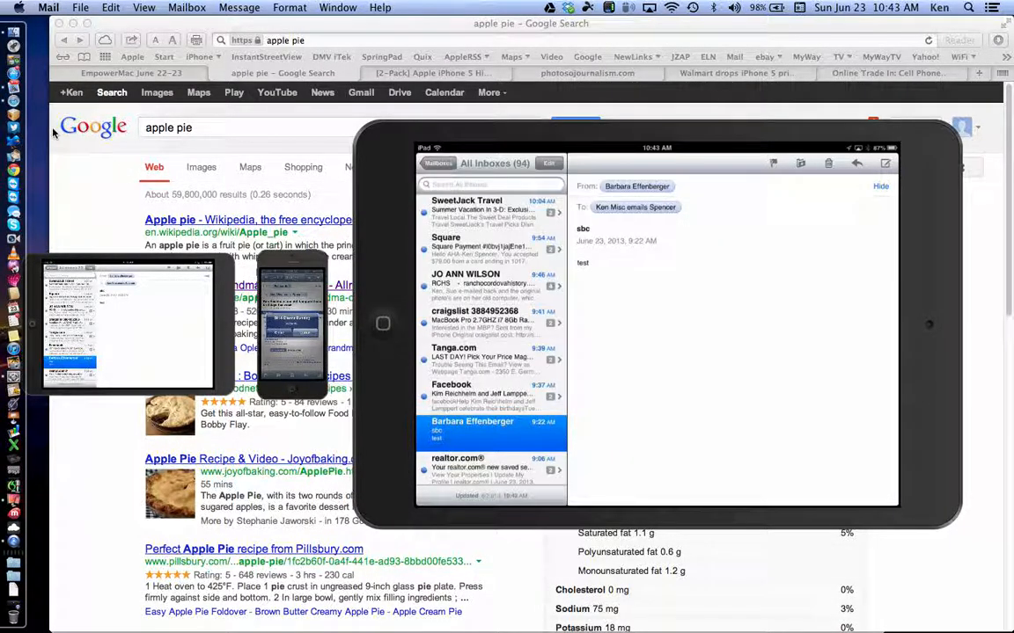
right_click(15, 88)
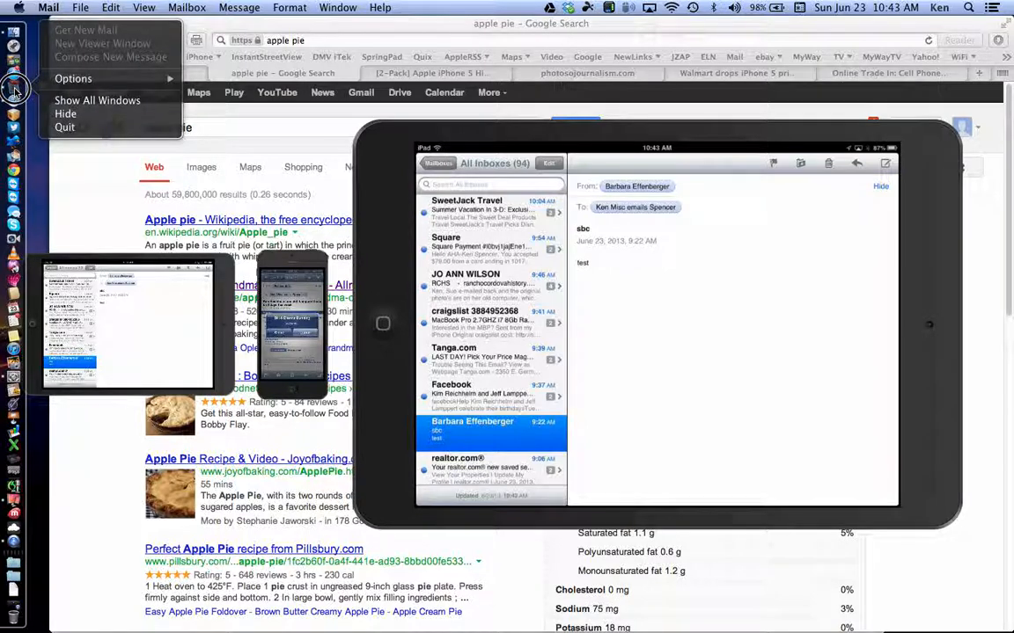
click(61, 129)
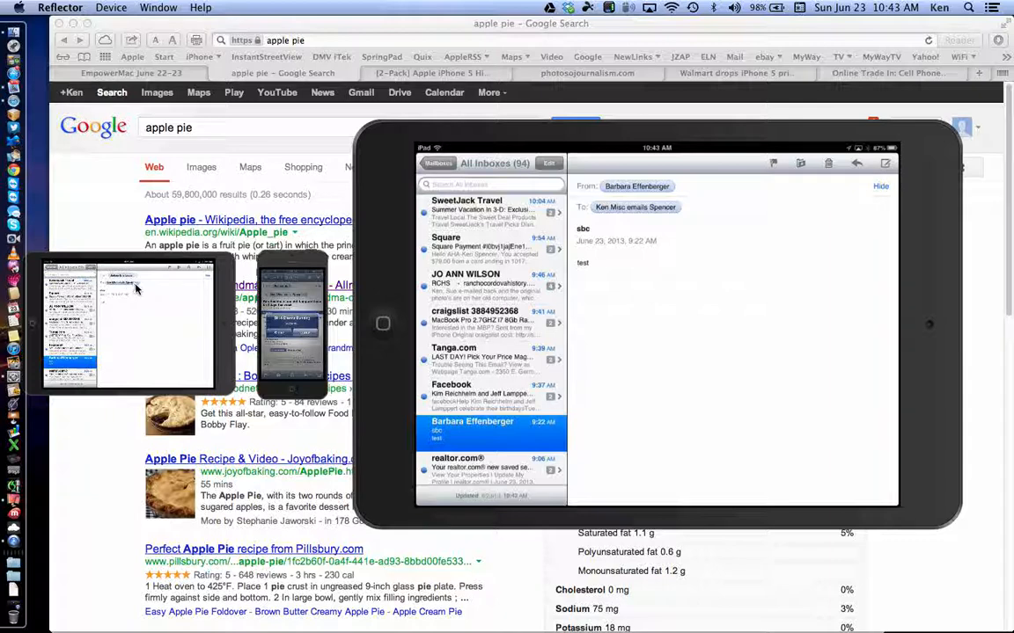
Step: Drag the small mirrored iPad window by its top edge slightly lower and further right
drag(120, 255, 157, 301)
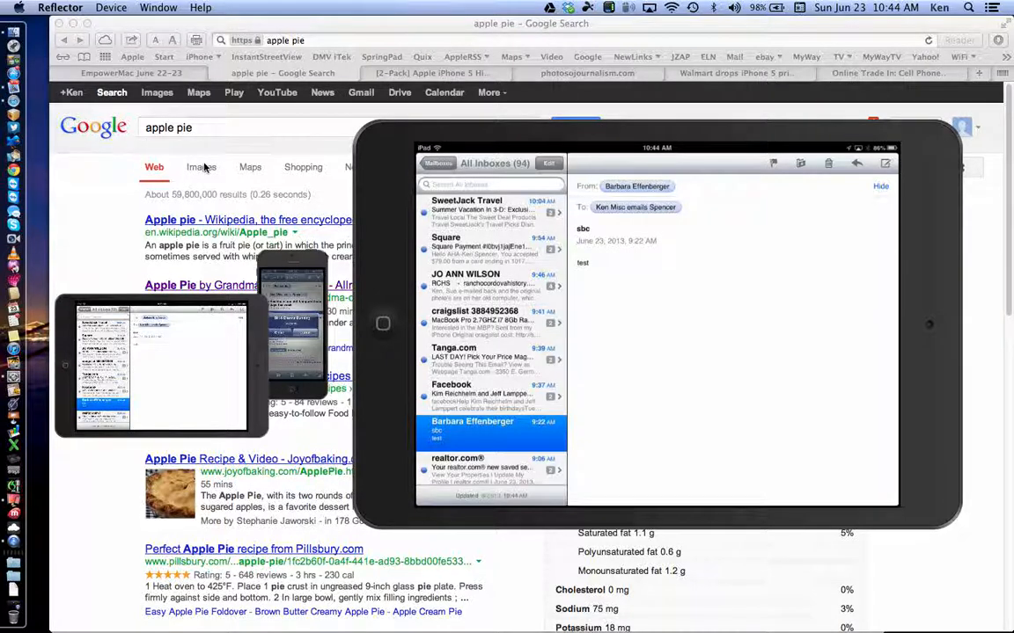
Step: Force quit Mail through the Apple menu's Force Quit window, confirm, and close the window
click(14, 26)
click(18, 8)
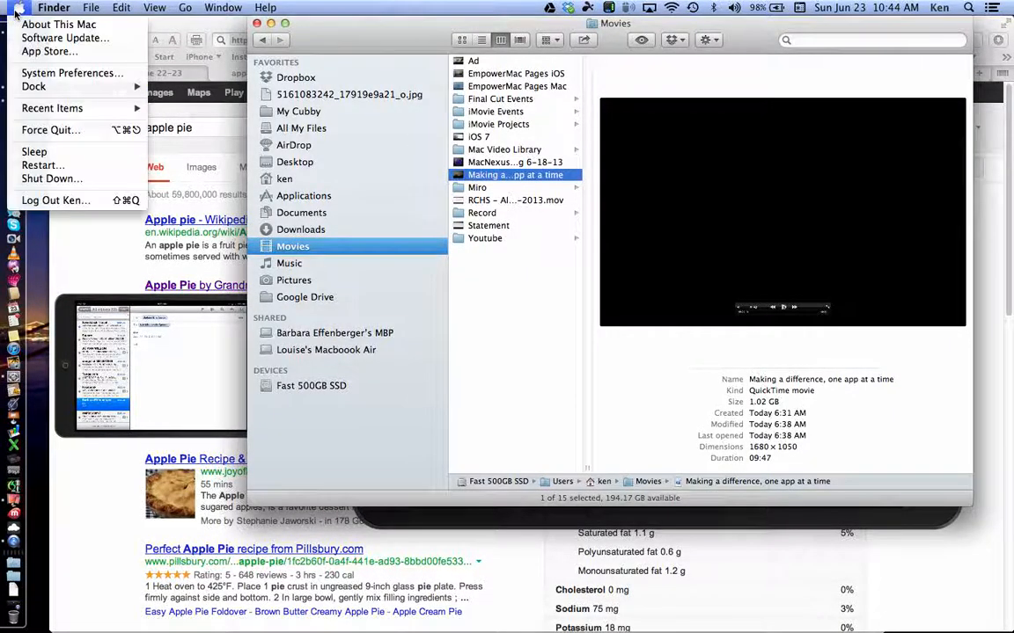
click(50, 130)
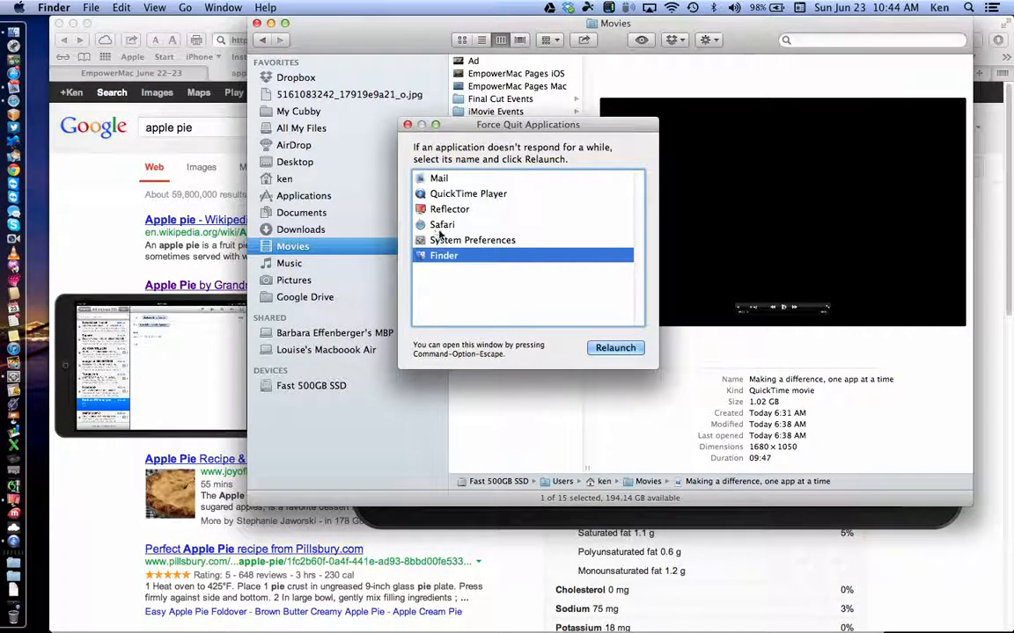
click(445, 191)
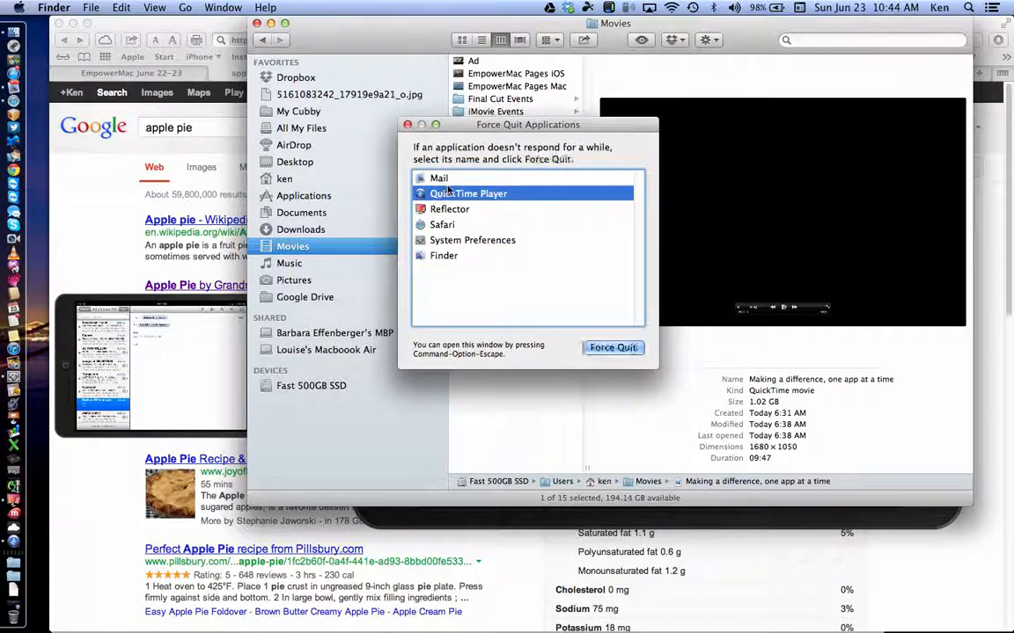
click(445, 180)
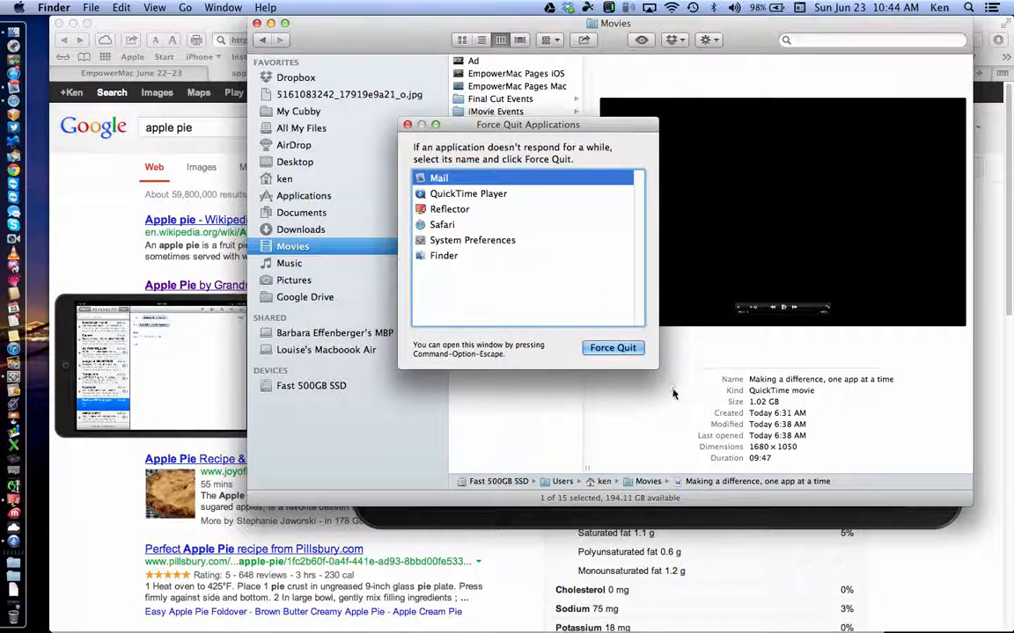
click(612, 348)
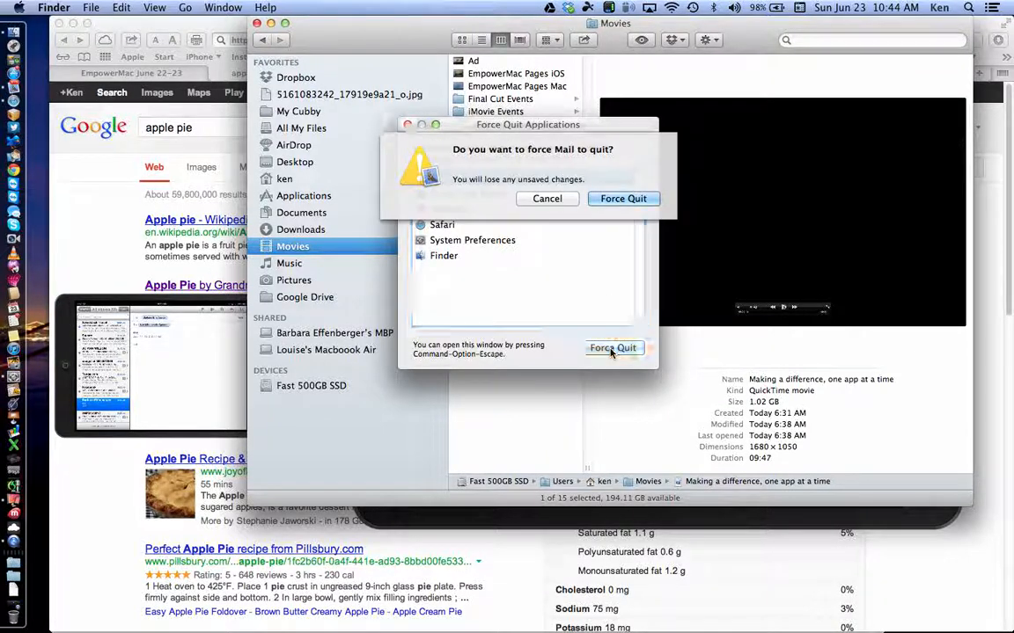
click(618, 199)
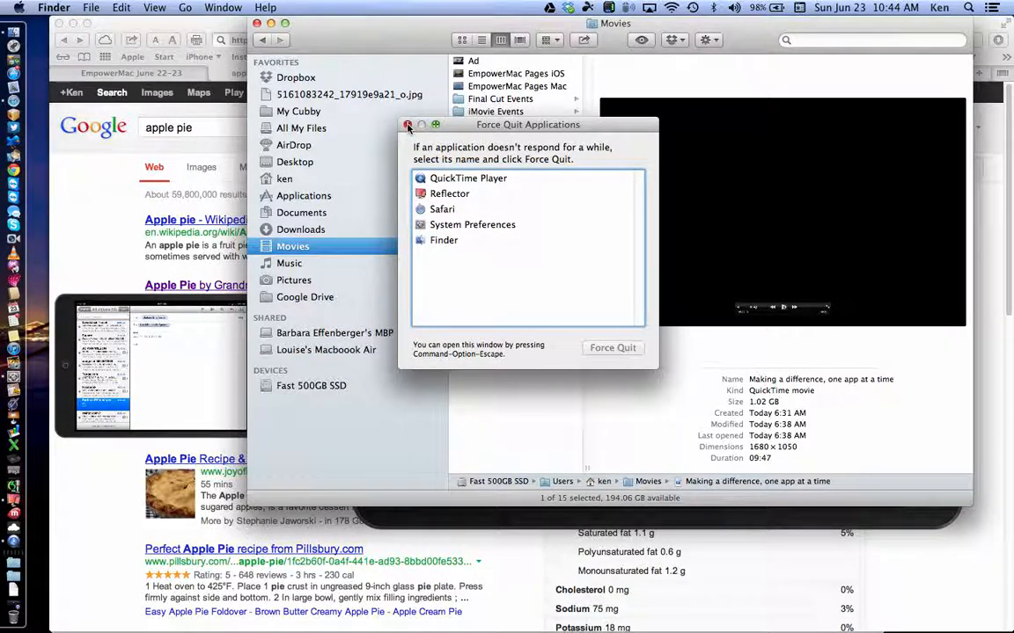
click(407, 126)
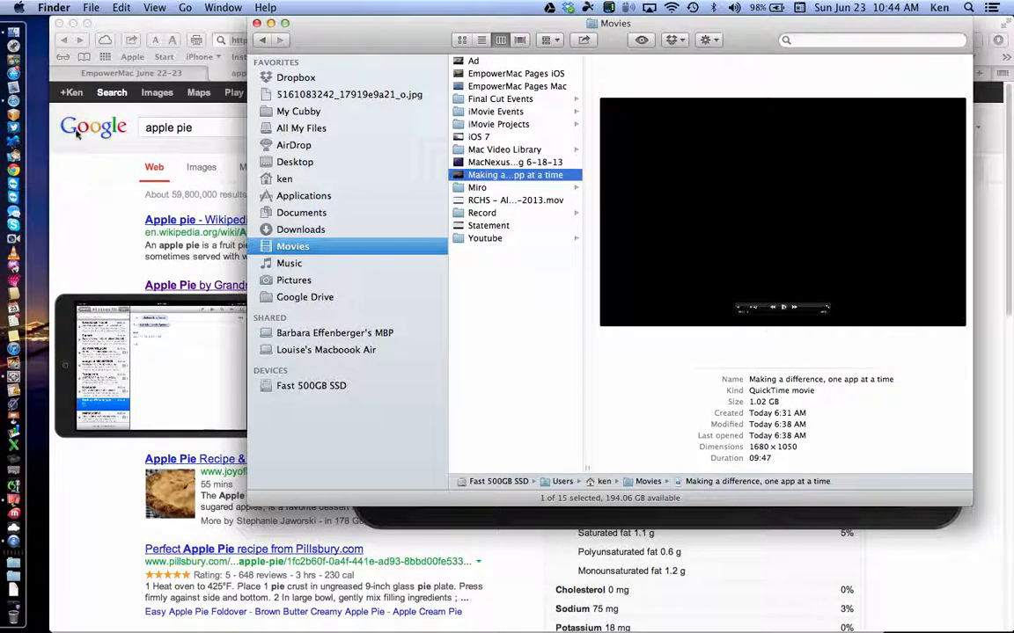
click(14, 79)
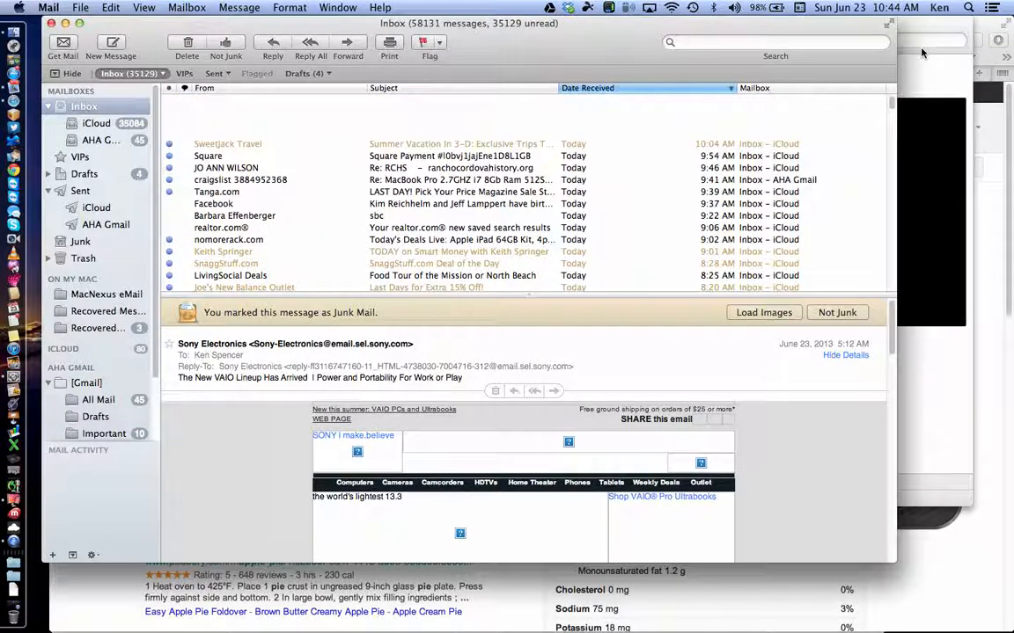
click(921, 53)
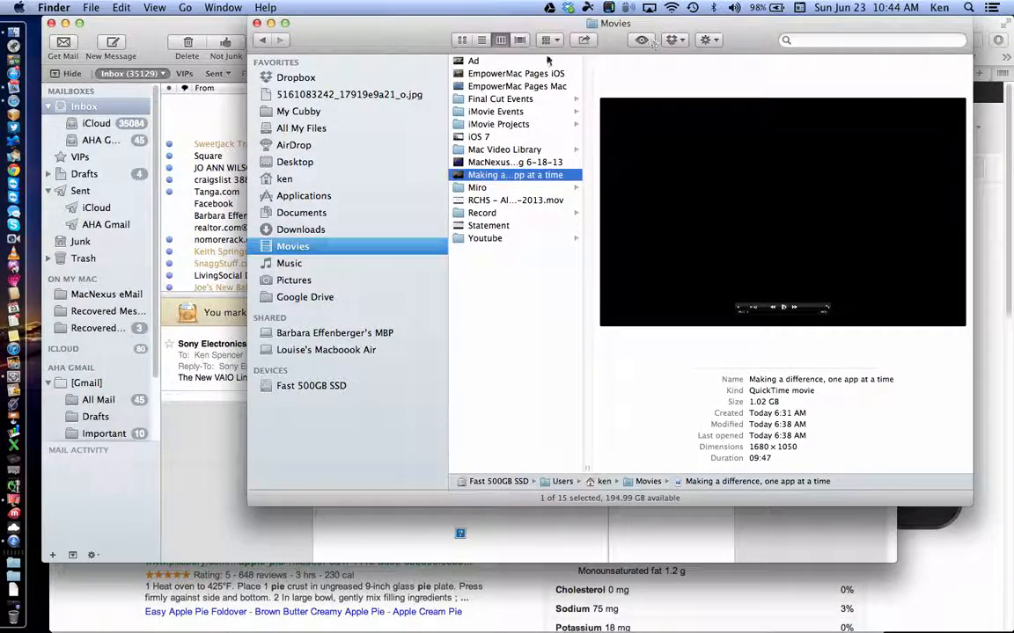
click(13, 501)
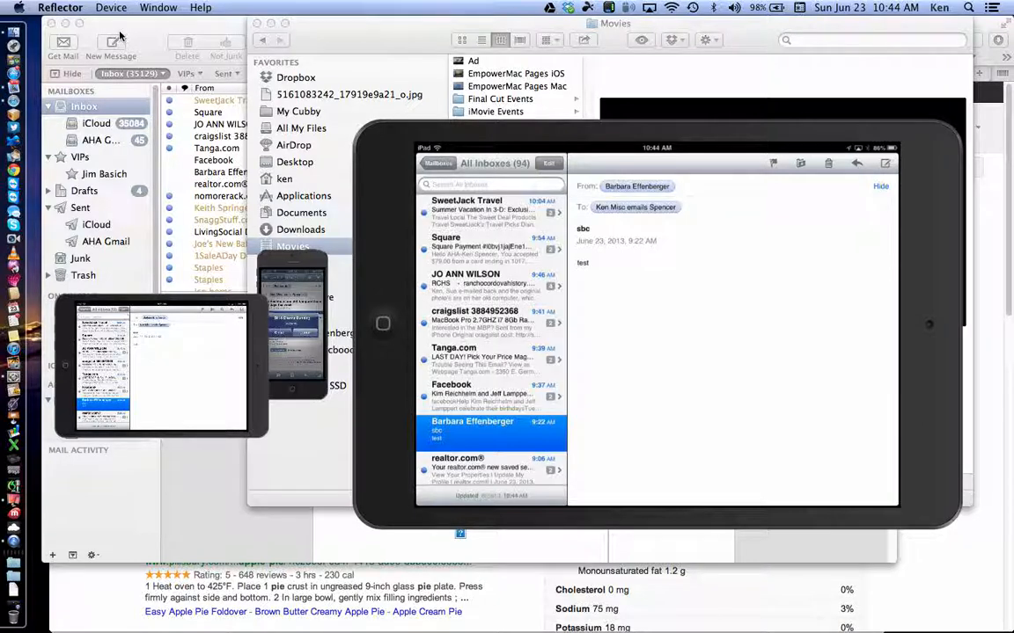
click(74, 8)
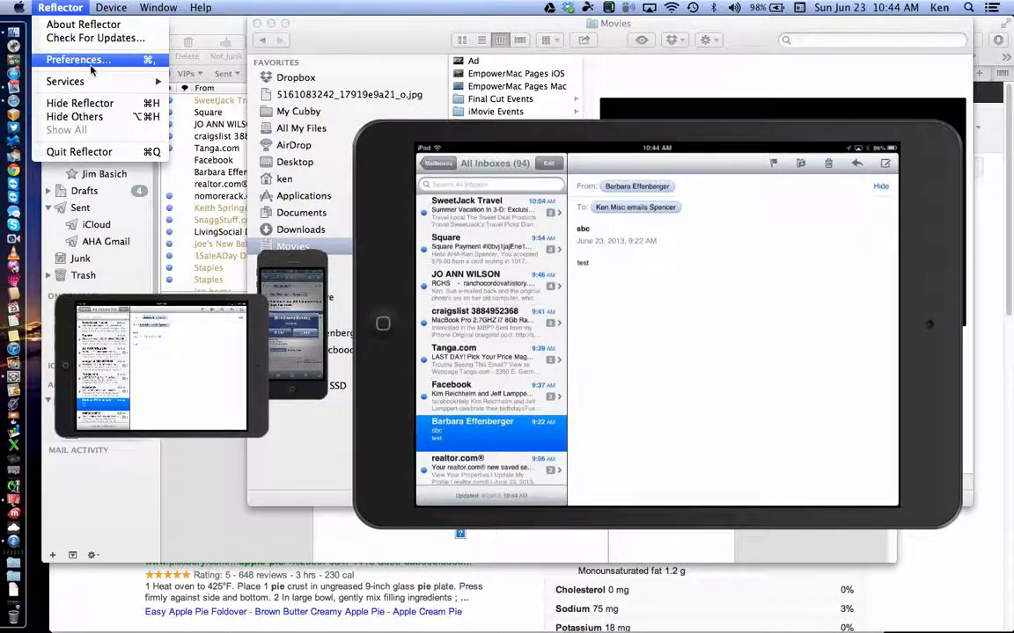
click(93, 117)
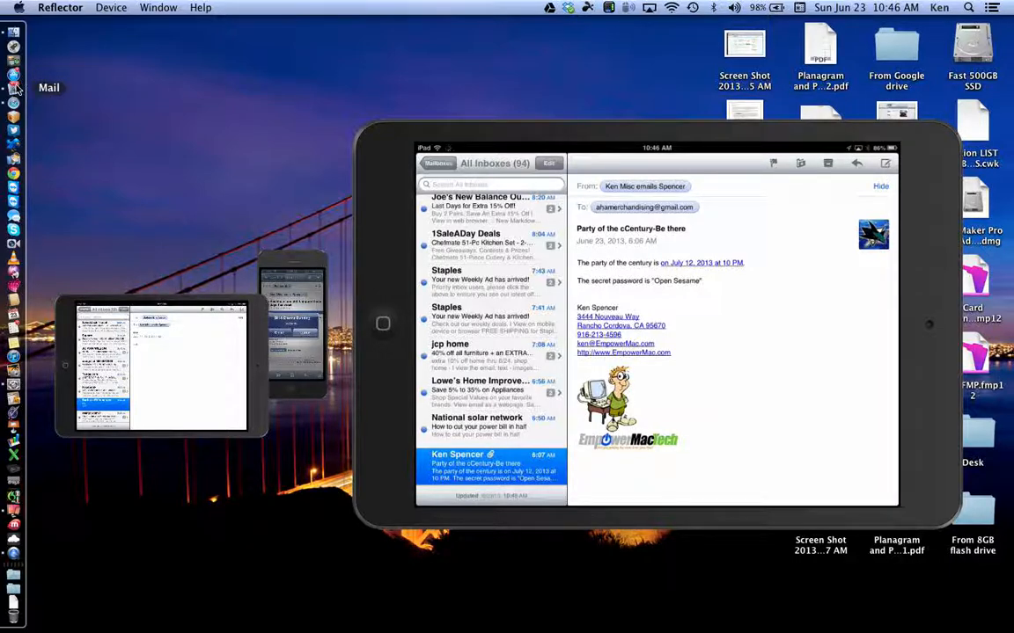
click(15, 88)
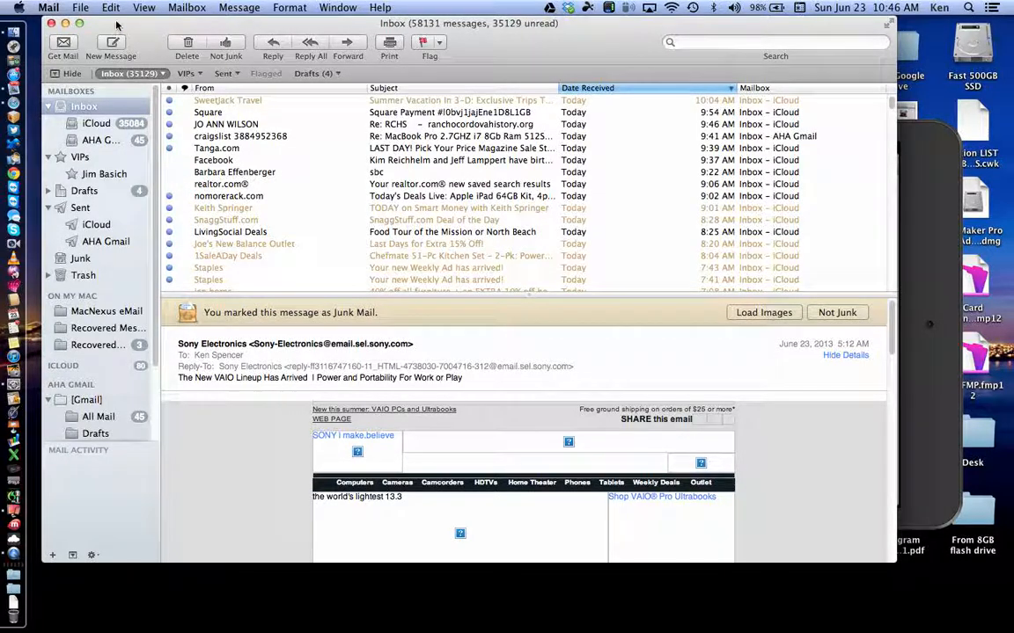
Step: Open the Mail menu in the menu bar to reach Preferences
click(50, 9)
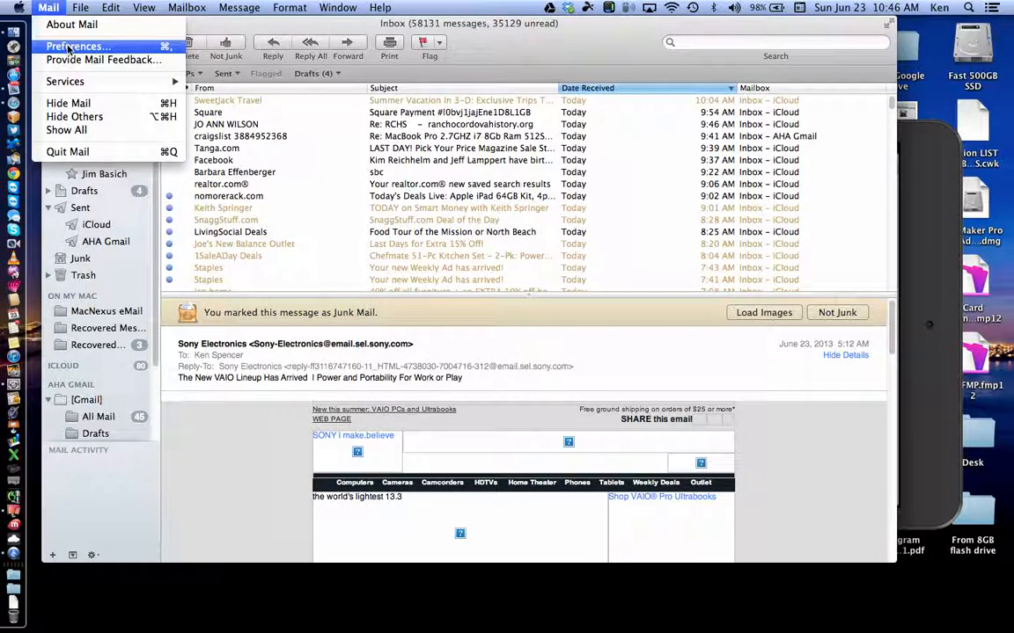
Step: Open Mail > Preferences and show the General pane
click(61, 43)
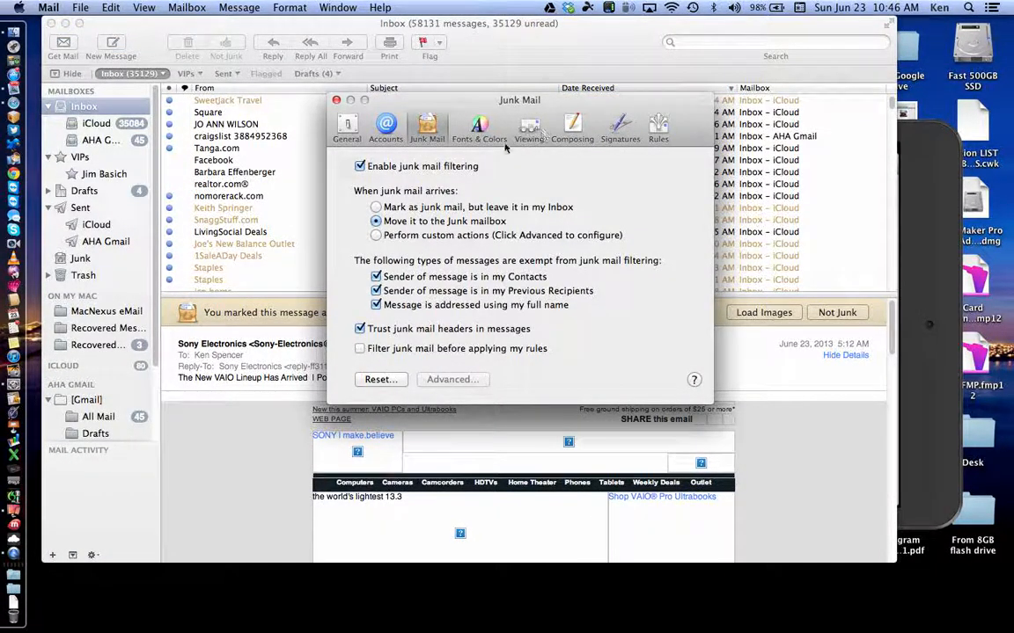
click(336, 99)
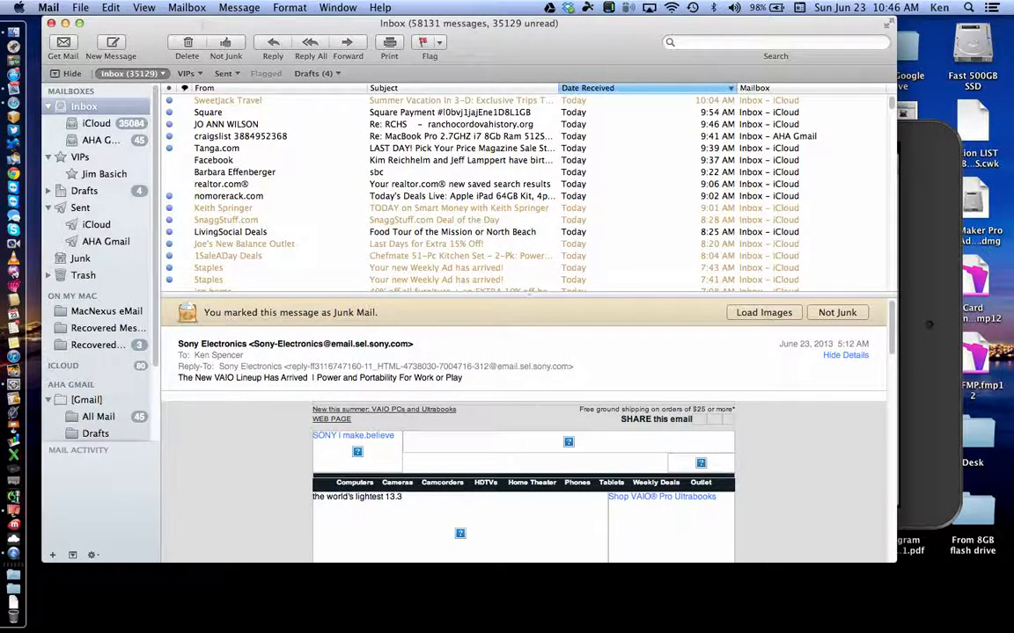
click(40, 8)
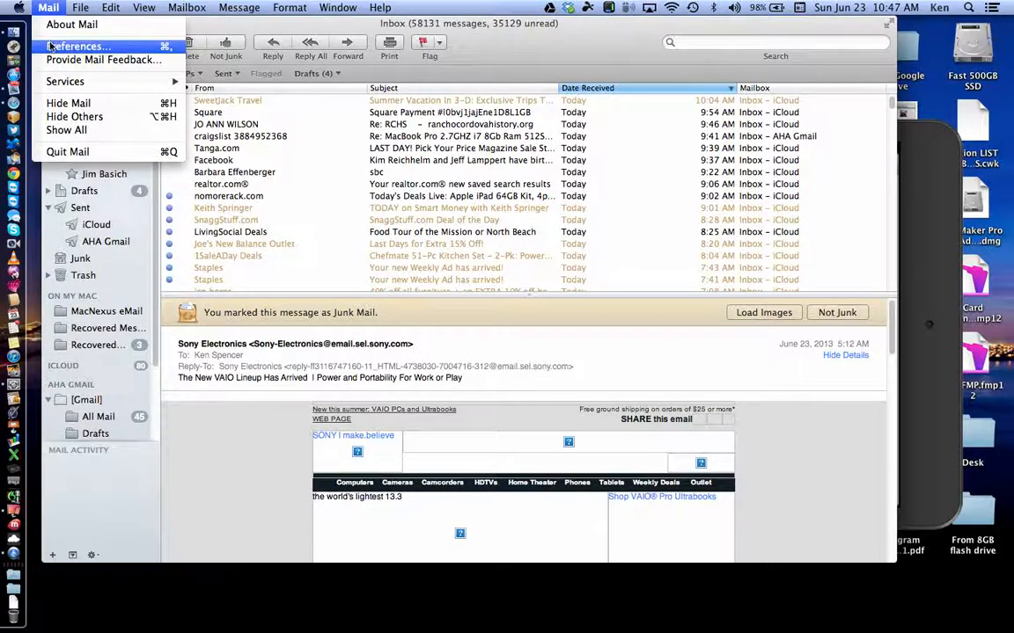
click(51, 45)
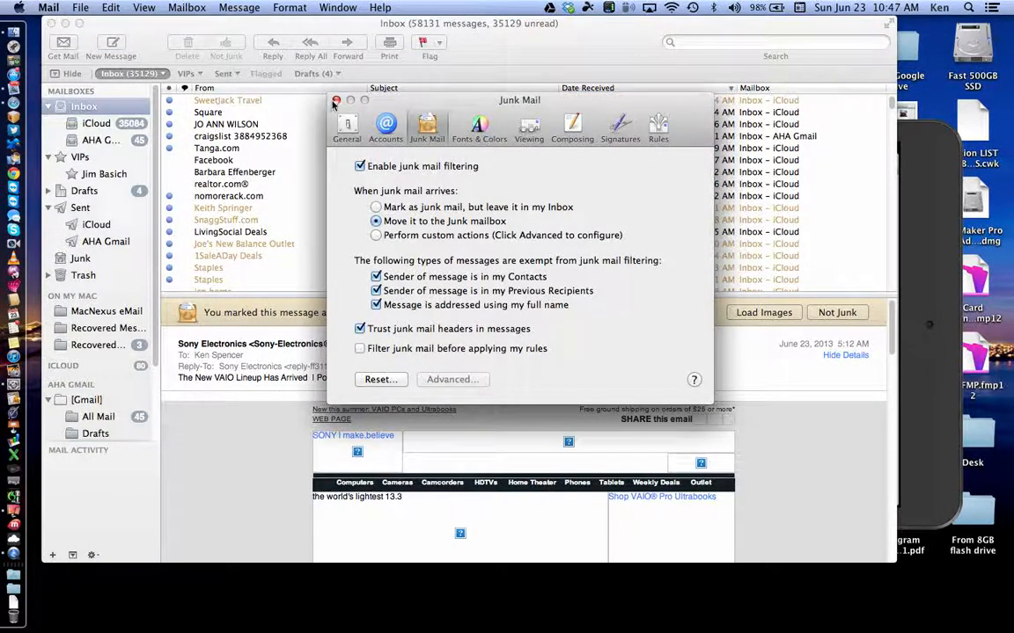
click(346, 124)
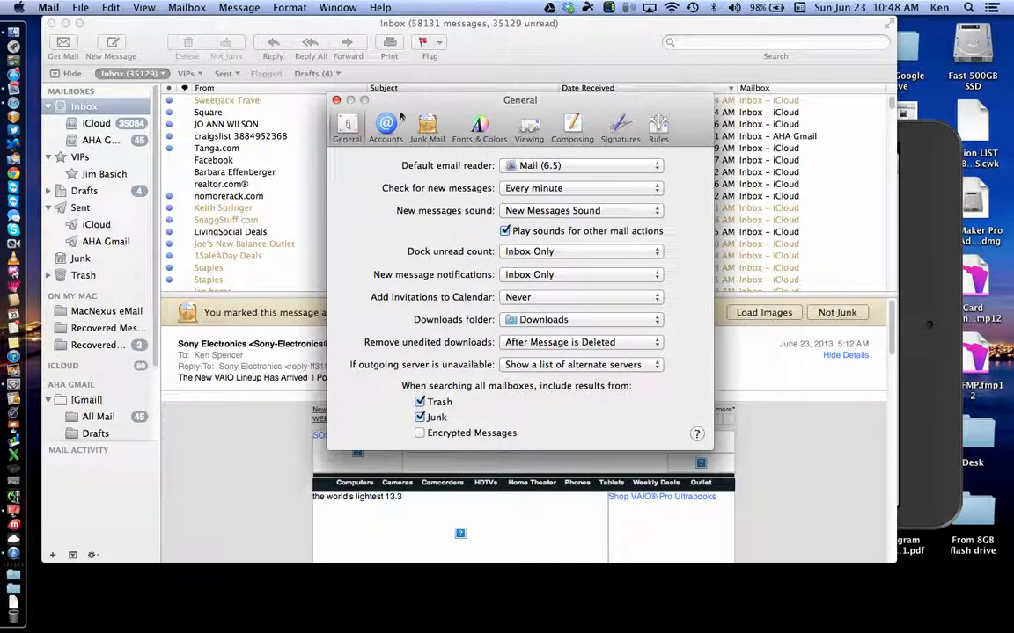
Step: Switch Mail's preferences to the Accounts pane showing the iCloud IMAP account
click(386, 125)
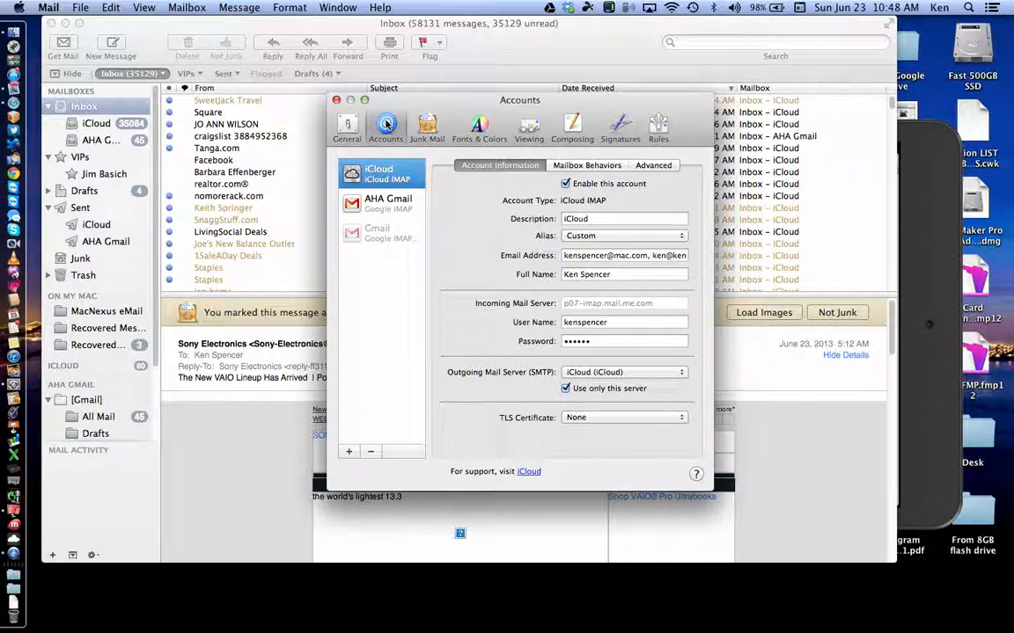
Step: Open the iCloud account's Mailbox Behaviors tab for Drafts, Sent, Junk and Trash
click(587, 167)
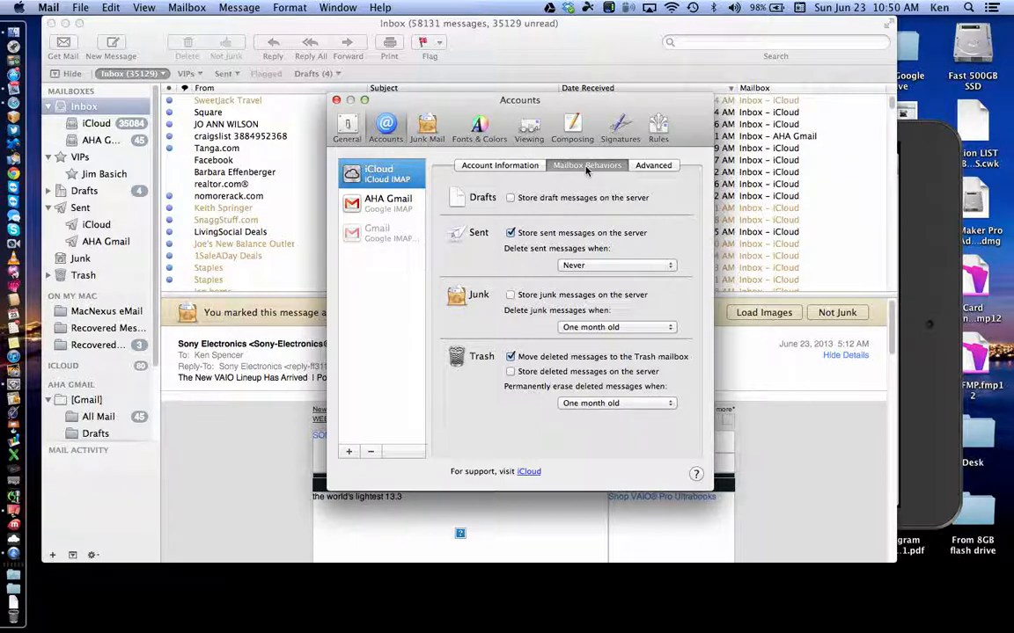
click(662, 270)
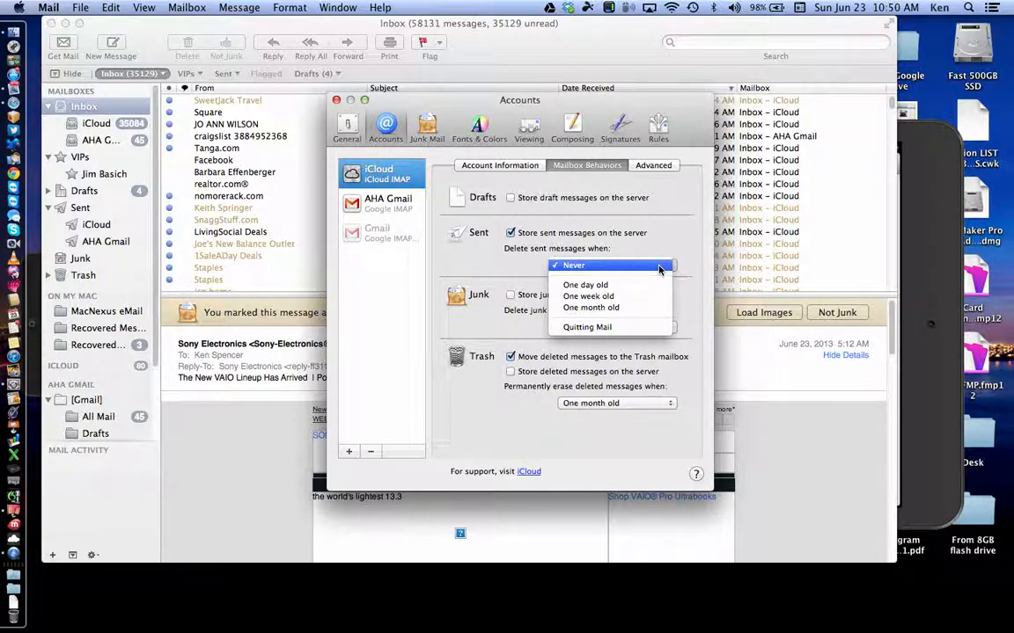
click(470, 265)
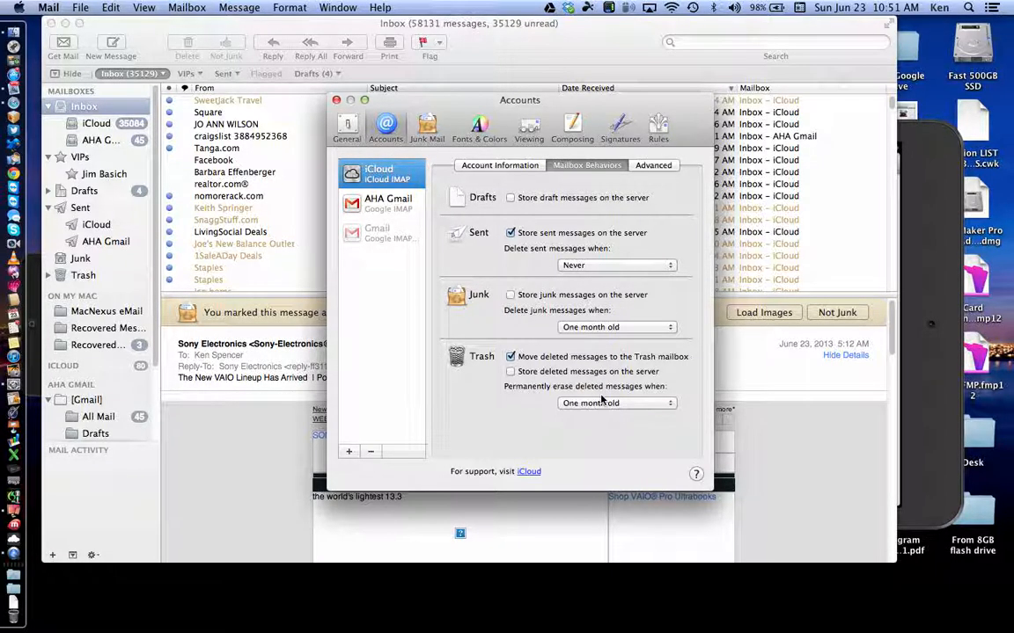
click(602, 404)
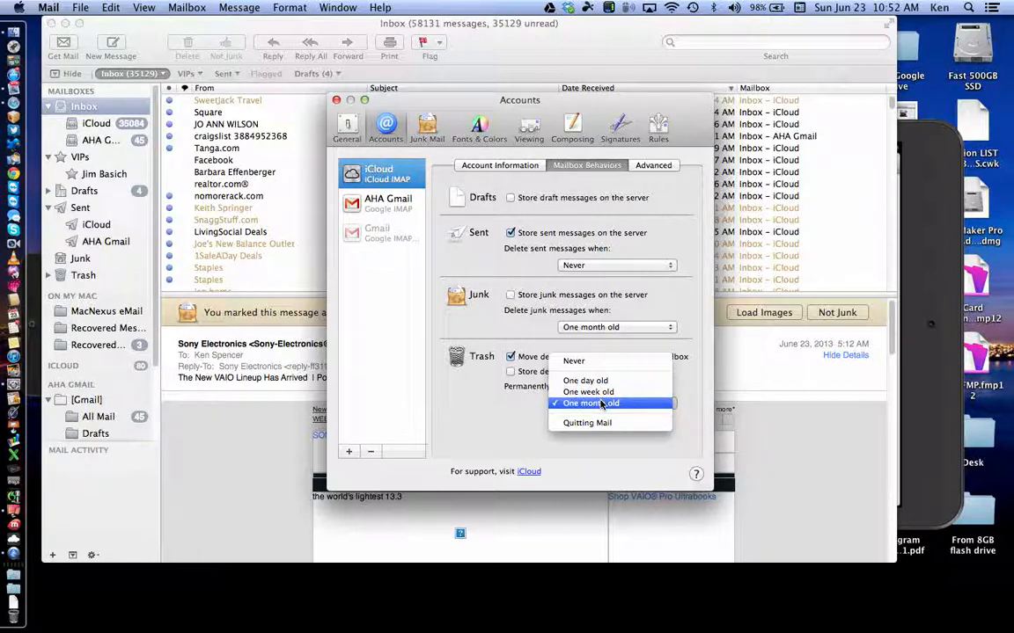
click(510, 391)
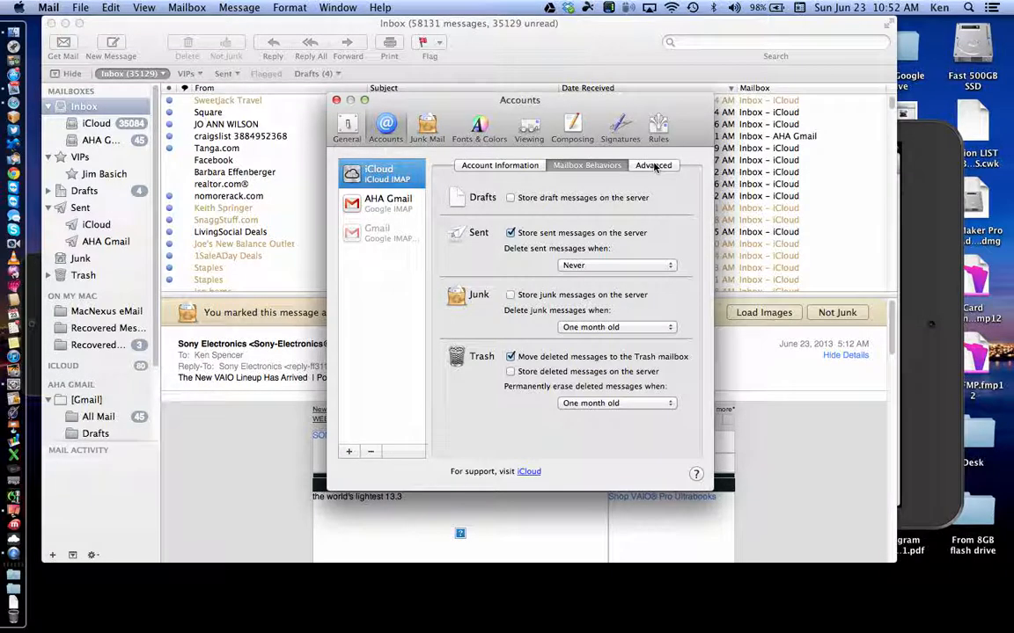
Step: Open the Advanced tab and select the AHA Gmail account to see its port 993 SSL settings
click(654, 167)
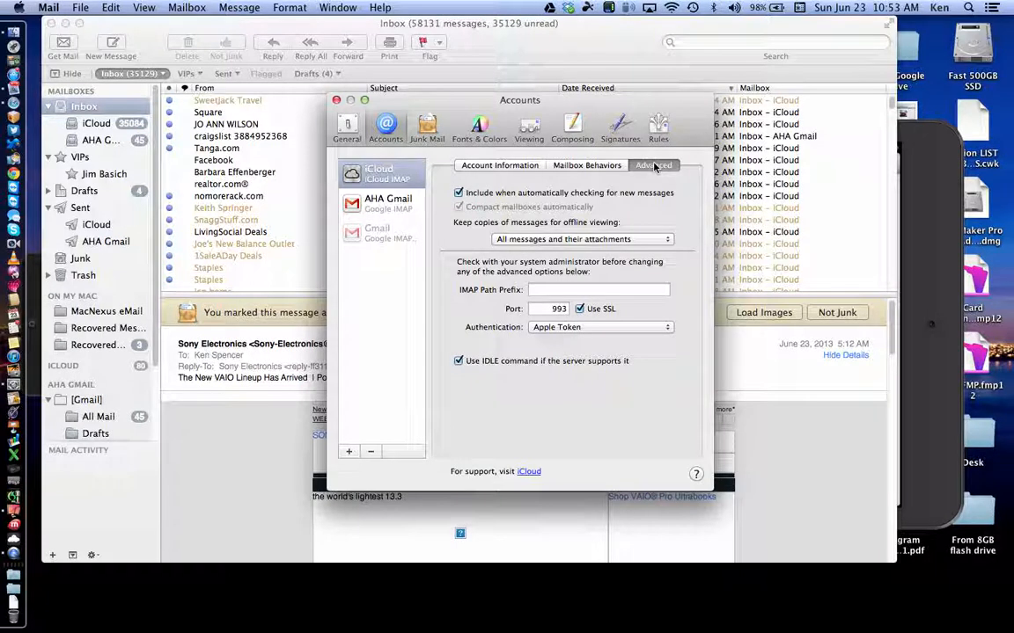
click(381, 205)
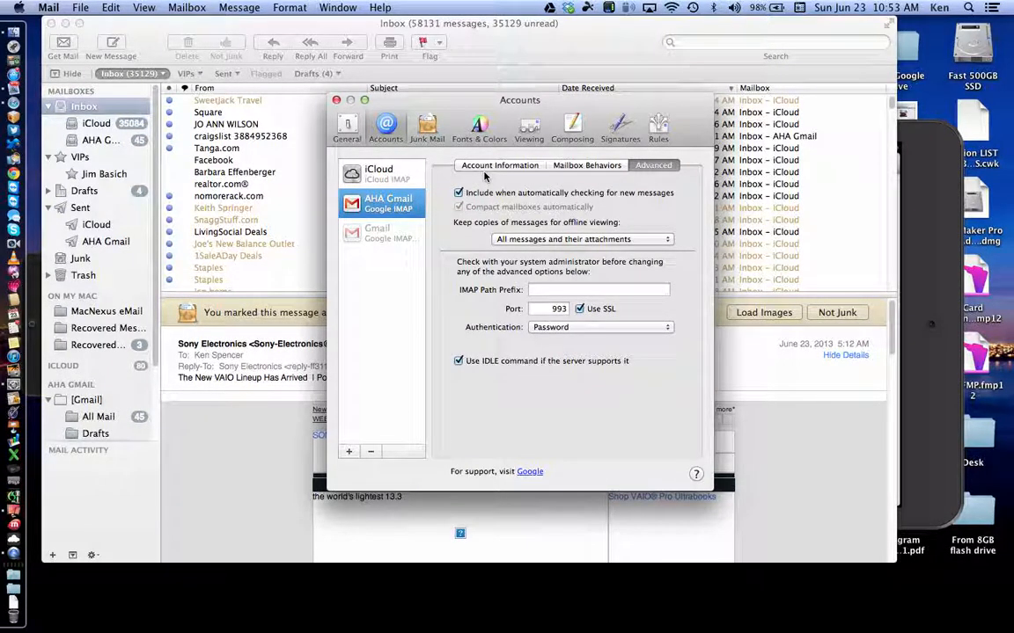
Step: Switch Mail's preferences to the Junk Mail pane
click(428, 130)
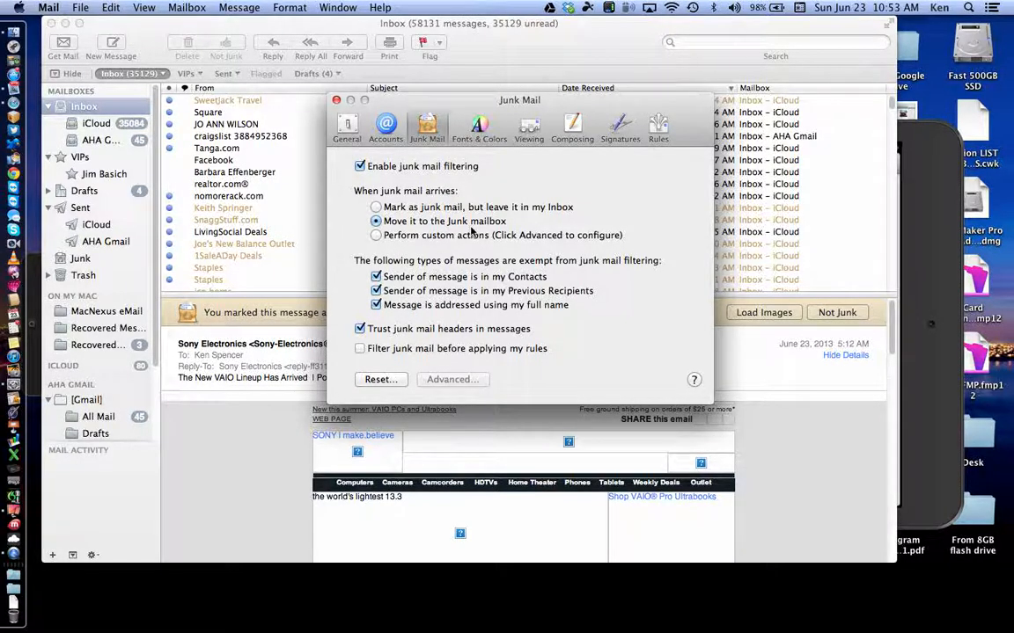
Step: Show the Fonts & Colors pane with its message list, message and quote colour settings
click(476, 130)
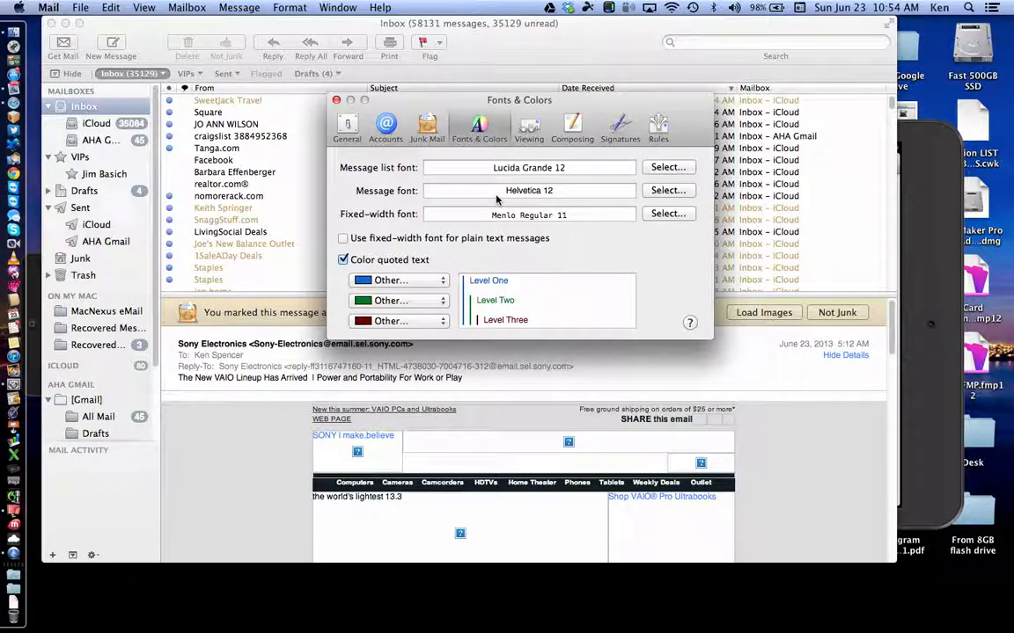
Step: Try an 18 pt message list font, then set it back to Lucida Grande 12
click(667, 168)
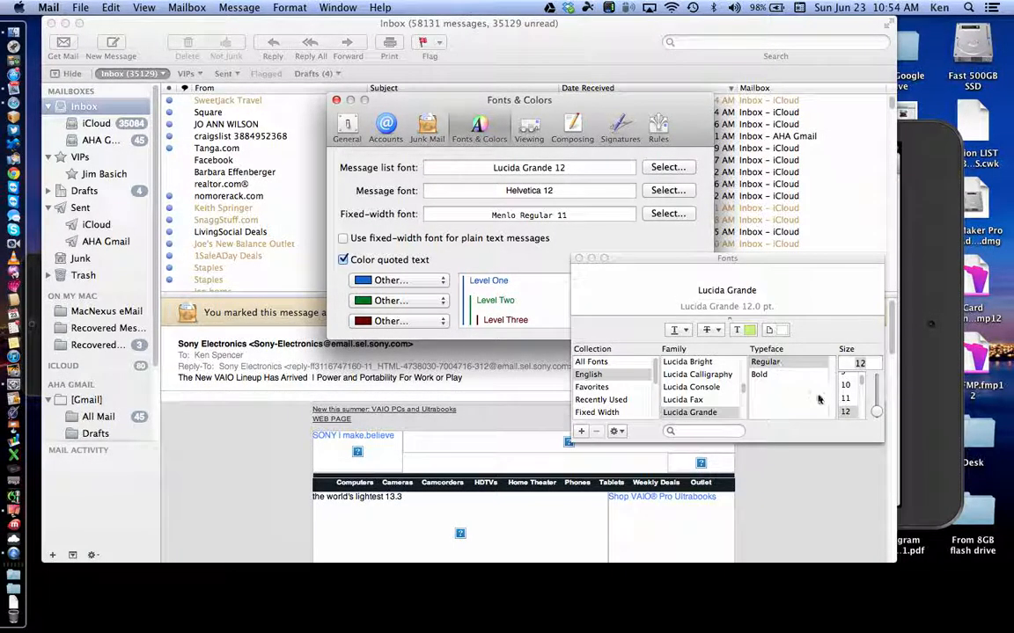
scroll(858, 407, down, 3)
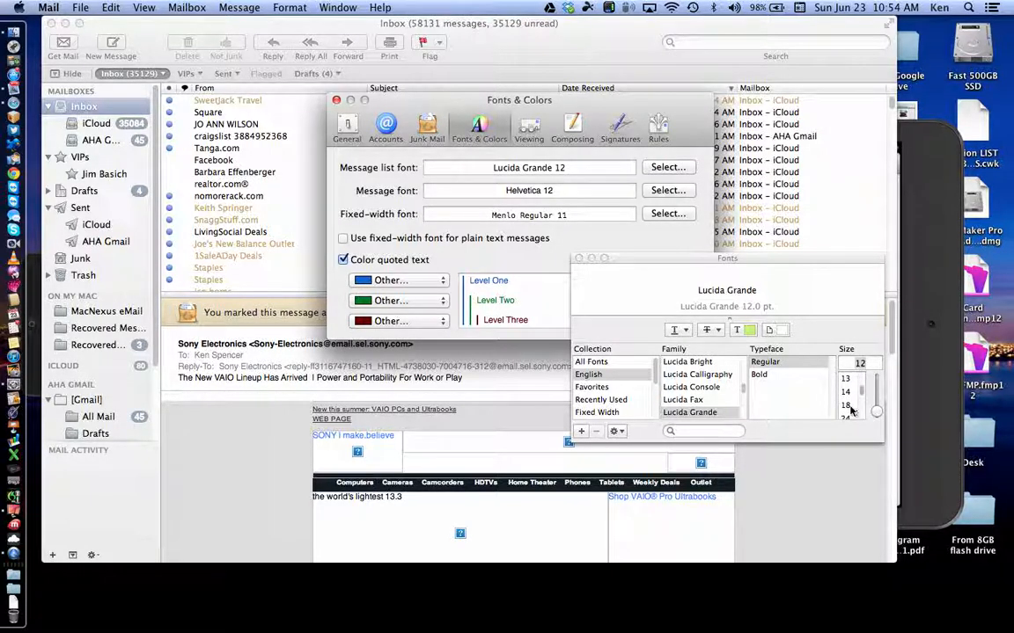
click(847, 406)
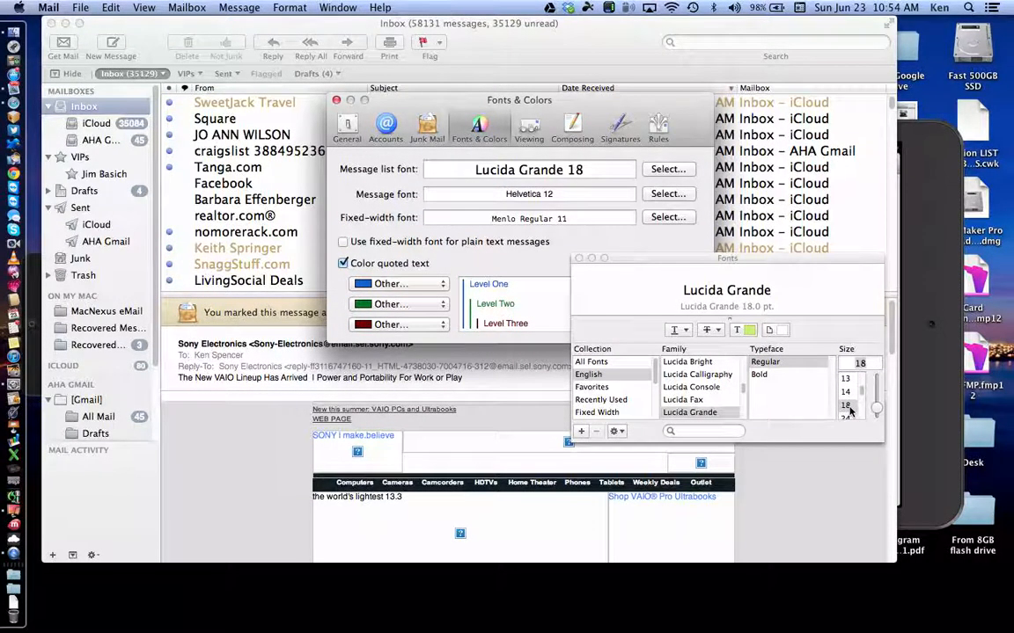
scroll(853, 401, up, 2)
click(847, 391)
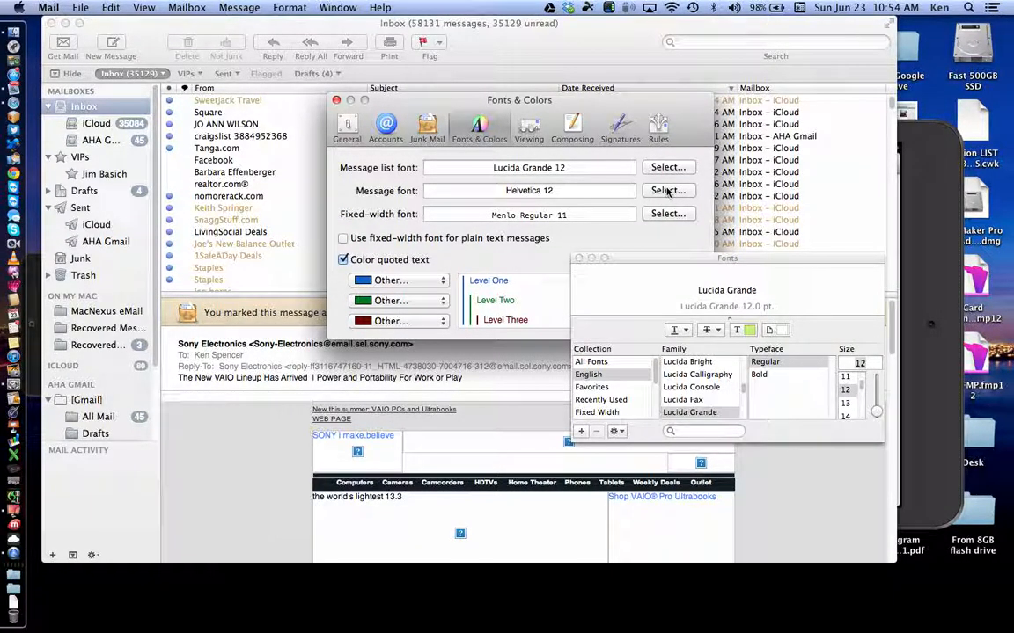
Step: Move the windows aside and bring the inbox forward with the sbc message open
drag(400, 112, 420, 62)
drag(435, 102, 524, 27)
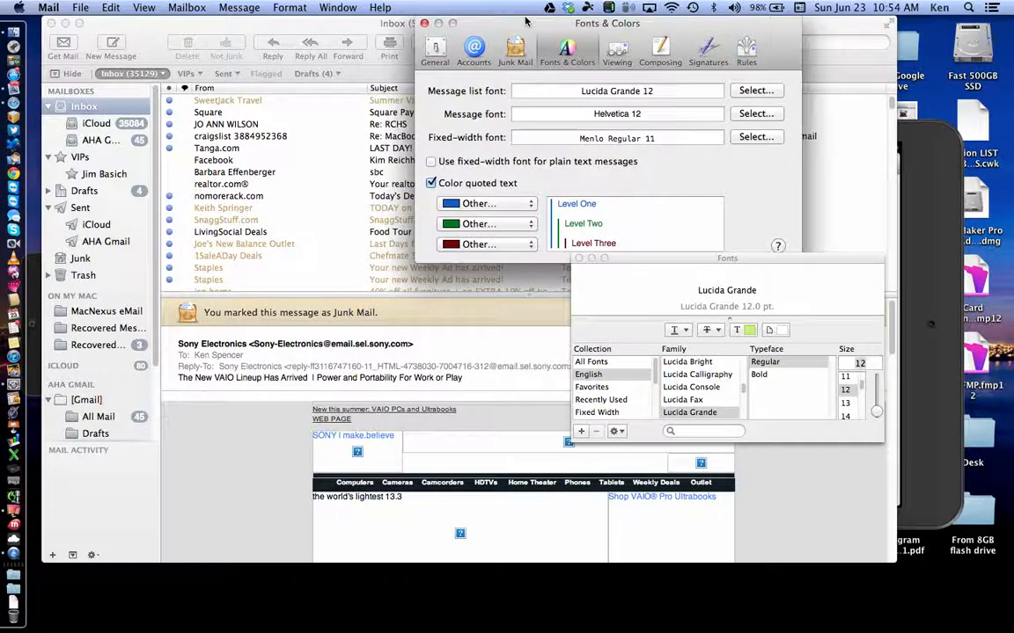
click(220, 173)
click(224, 173)
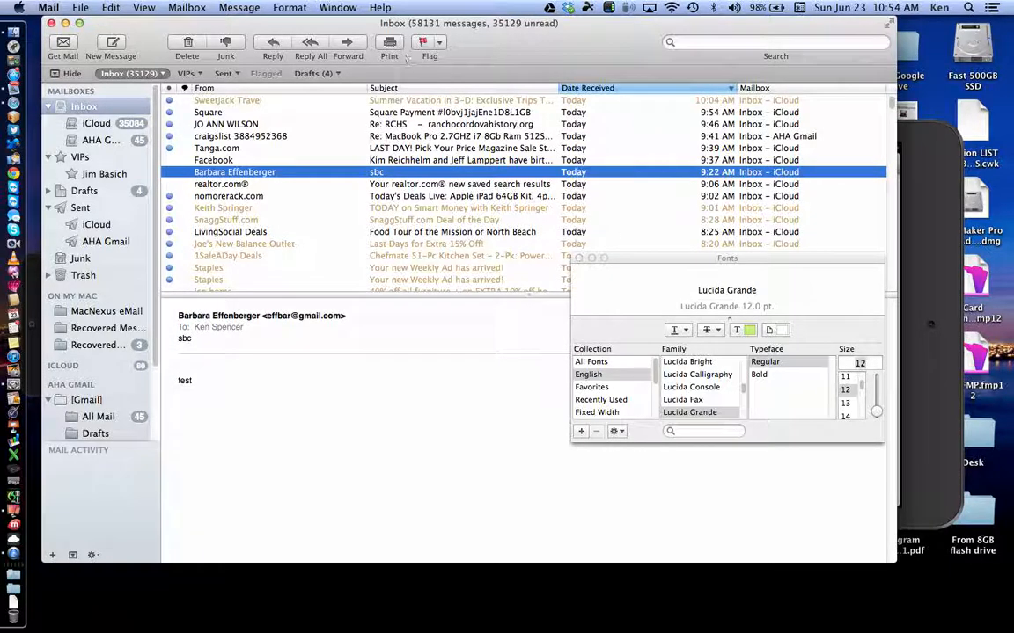
Step: Reopen Fonts & Colors from the Window menu and preview a 20 pt message font, then restore Helvetica 12
click(338, 7)
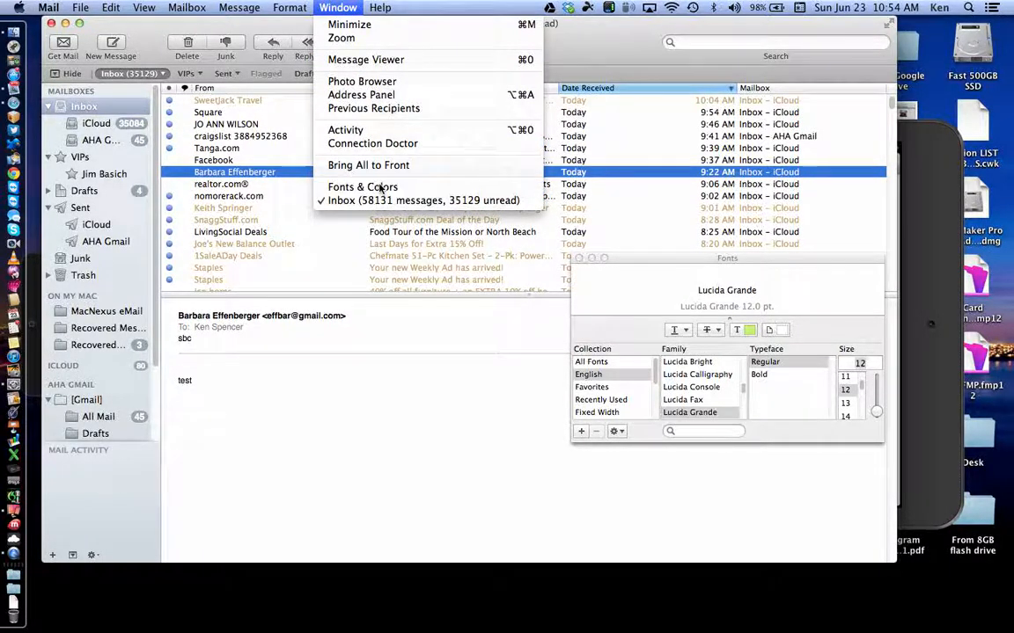
click(380, 187)
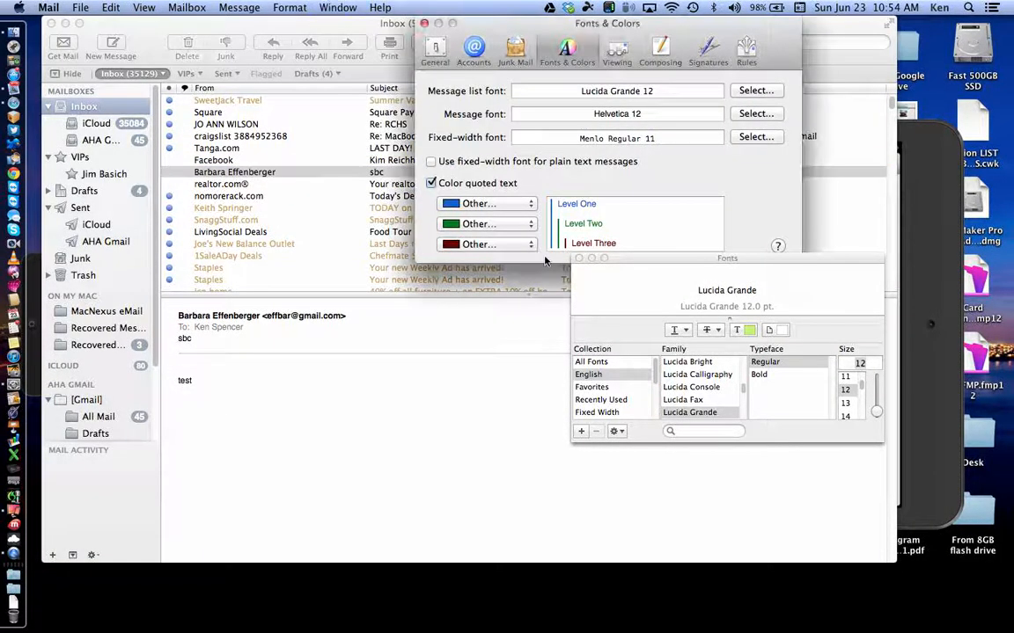
click(749, 113)
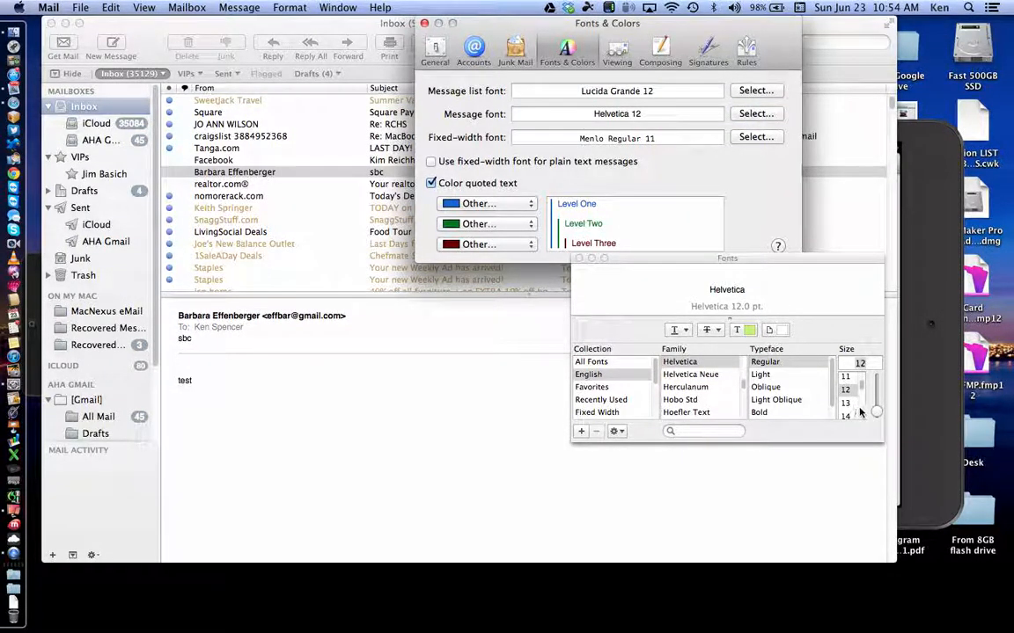
mouse_move(877, 412)
mouse_down()
mouse_move(878, 399)
mouse_move(876, 412)
mouse_up()
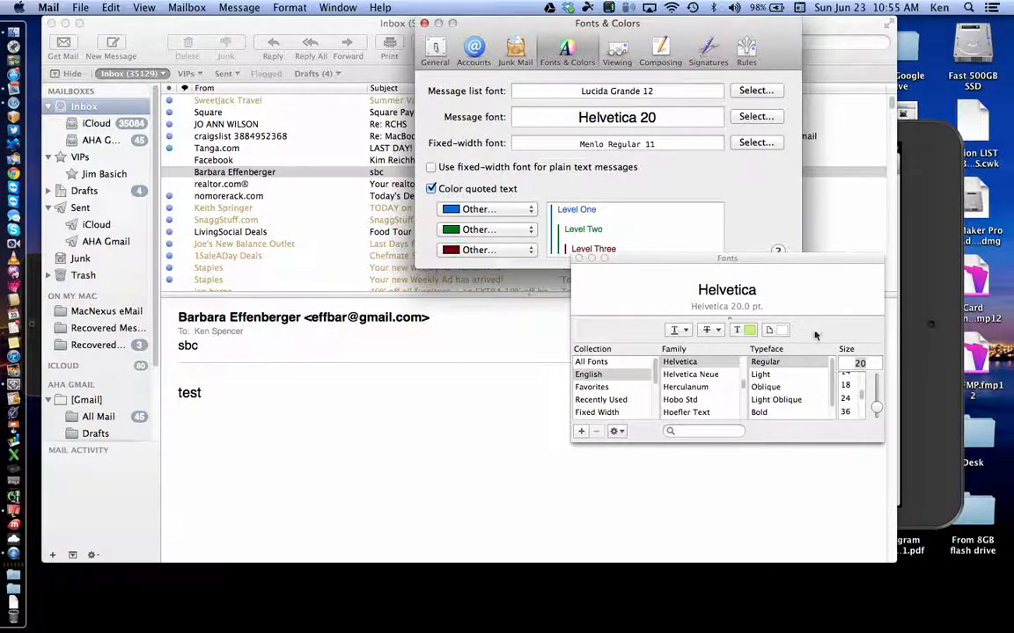
scroll(863, 391, up, 2)
click(850, 385)
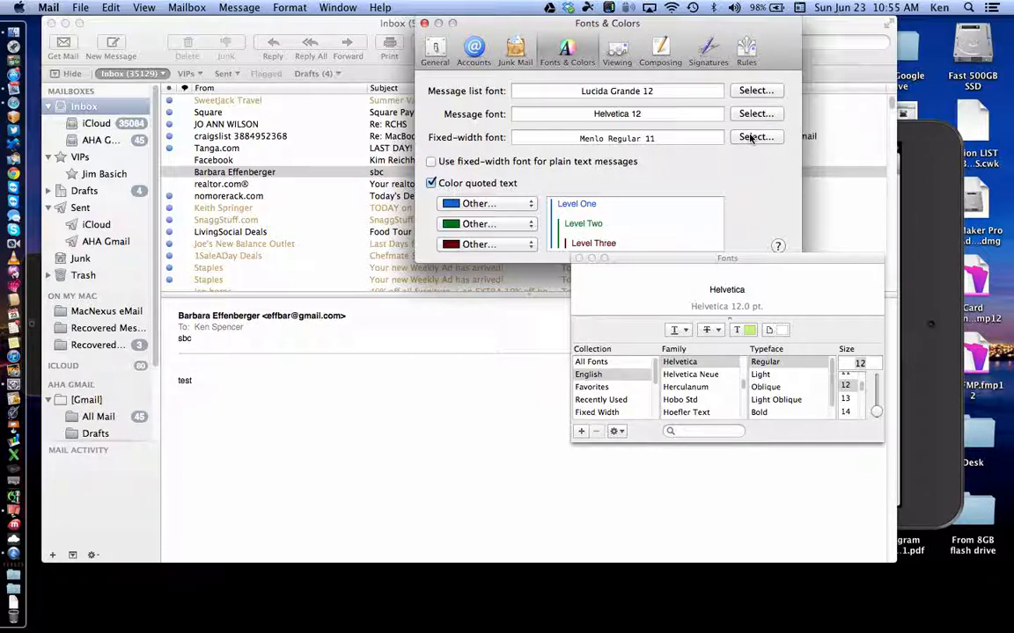
Step: Preview the fixed-width font at 24, return it to Menlo Regular 11, and close the Fonts panel
click(750, 138)
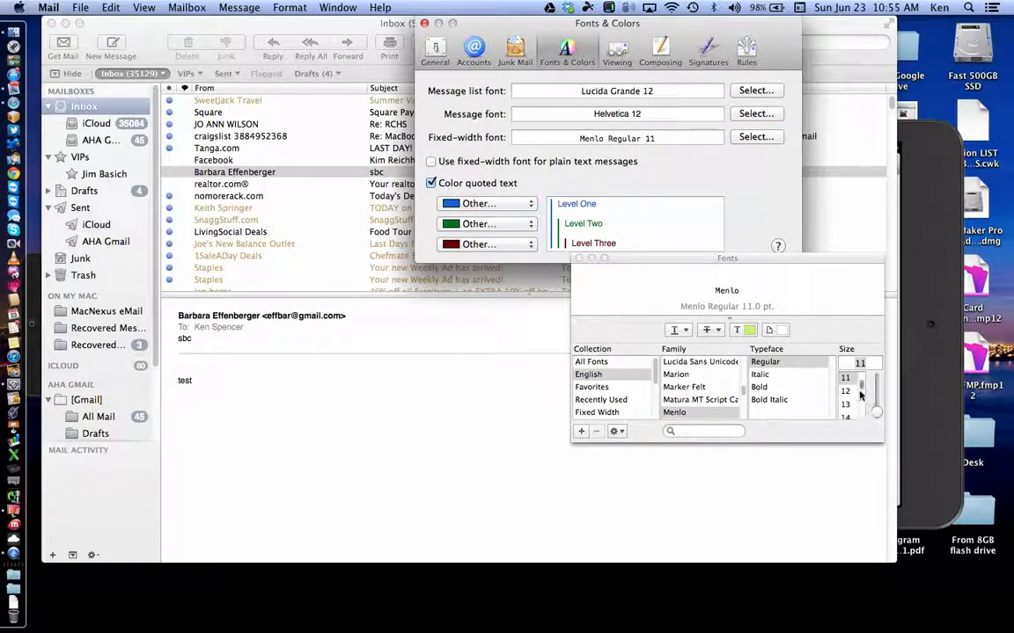
scroll(861, 390, down, 1)
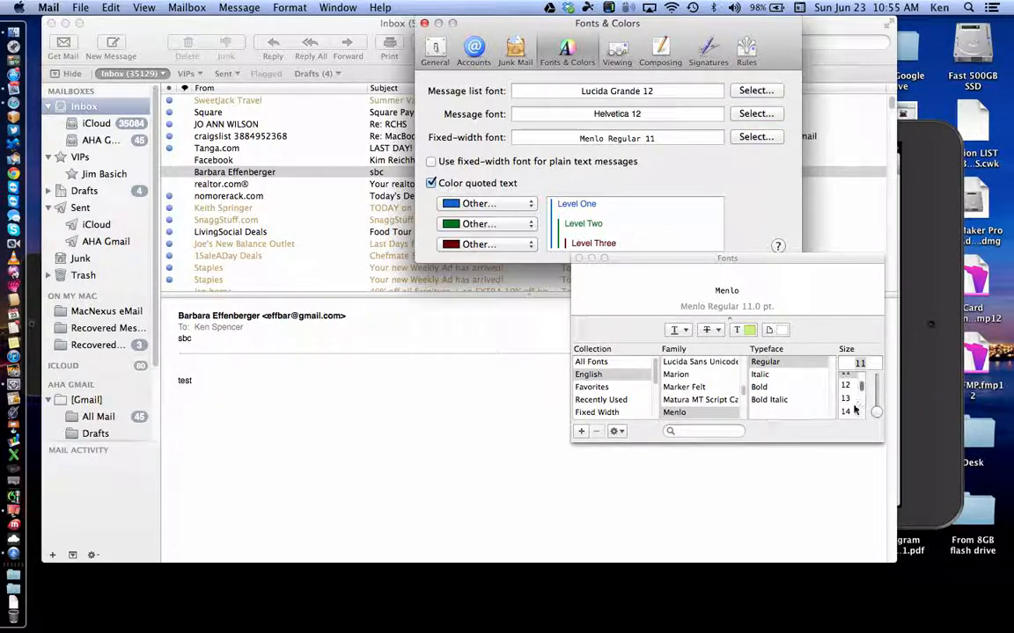
scroll(849, 400, down, 2)
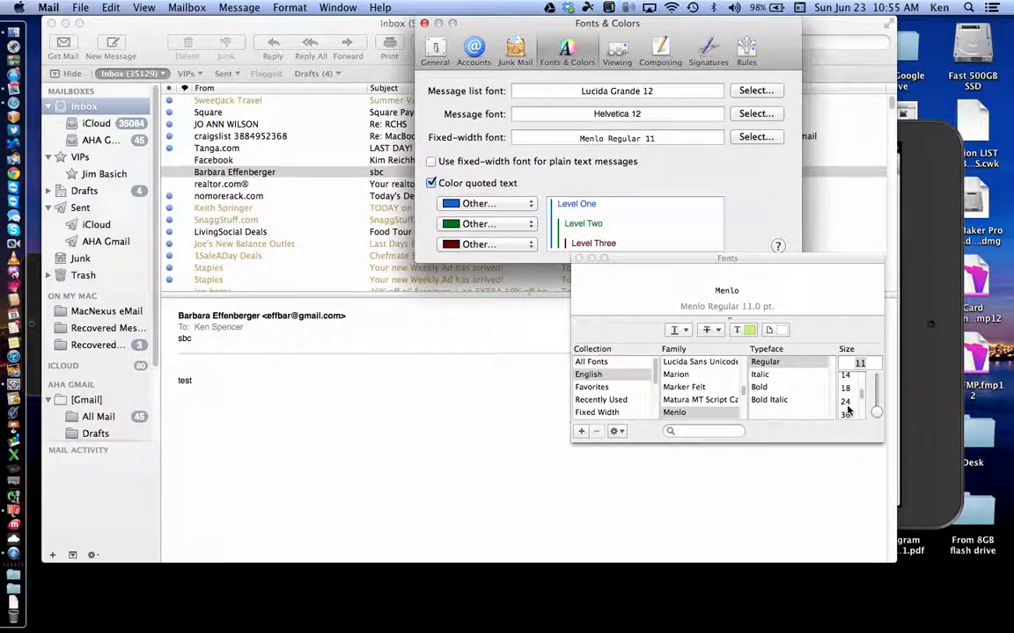
click(846, 406)
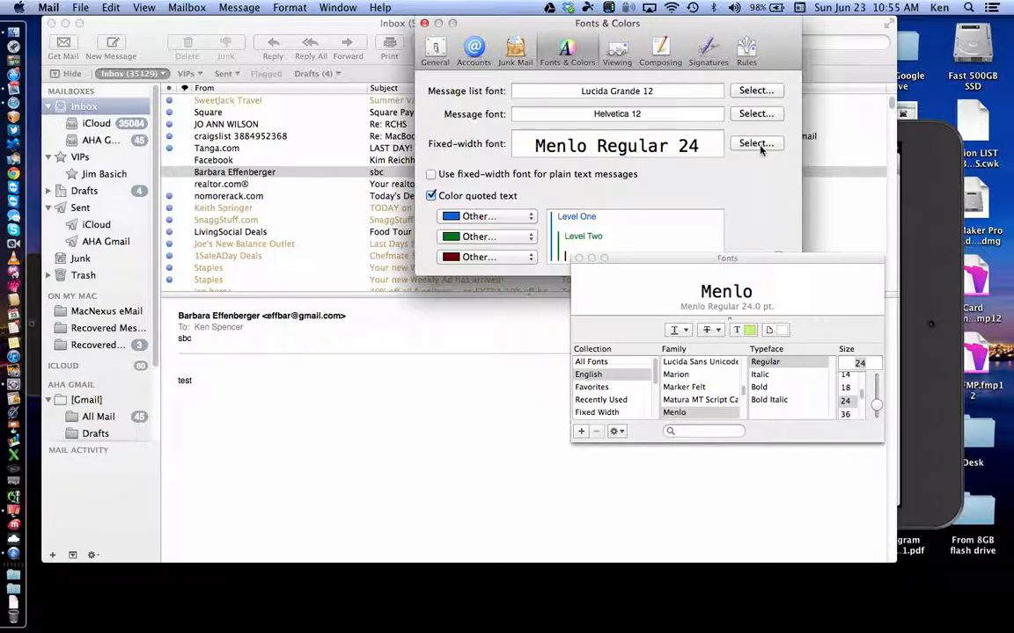
scroll(861, 389, up, 2)
click(847, 379)
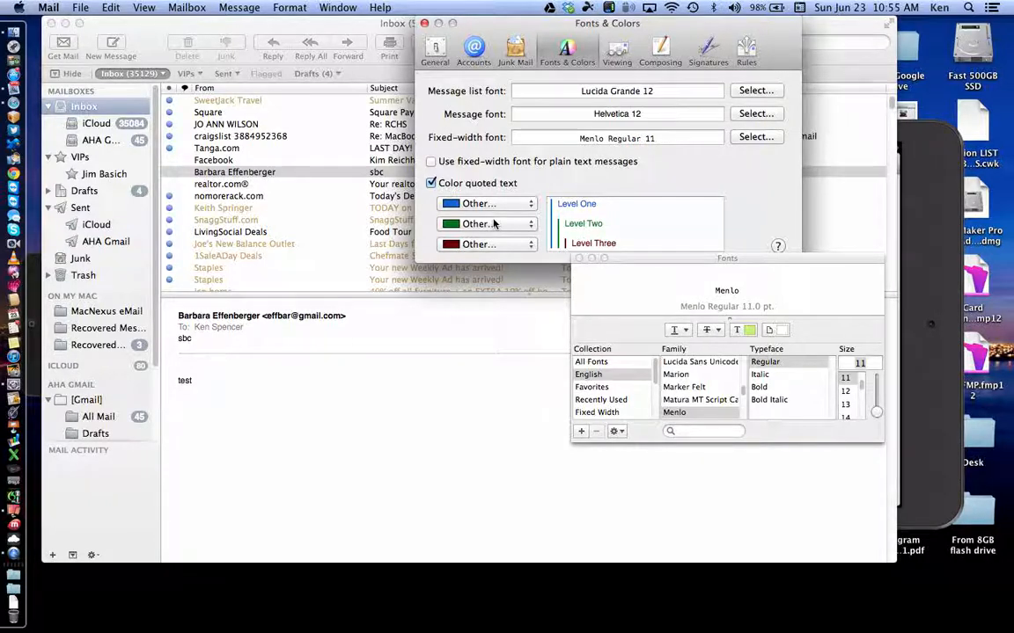
click(576, 258)
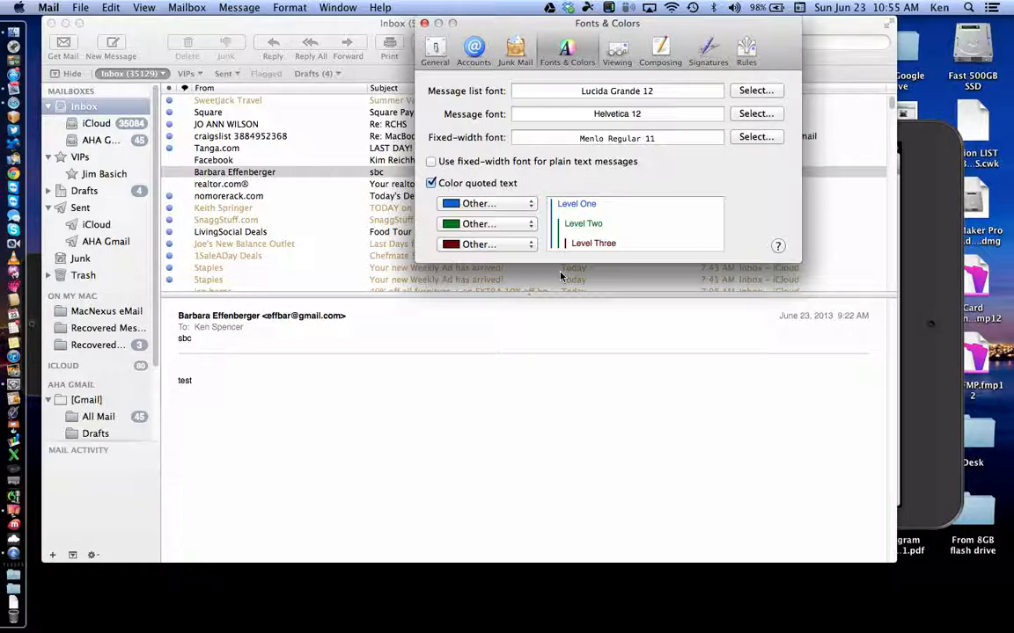
Step: Move Fonts & Colors aside, preview how a reply quotes the sbc message, then discard the reply
drag(482, 23, 761, 133)
click(504, 27)
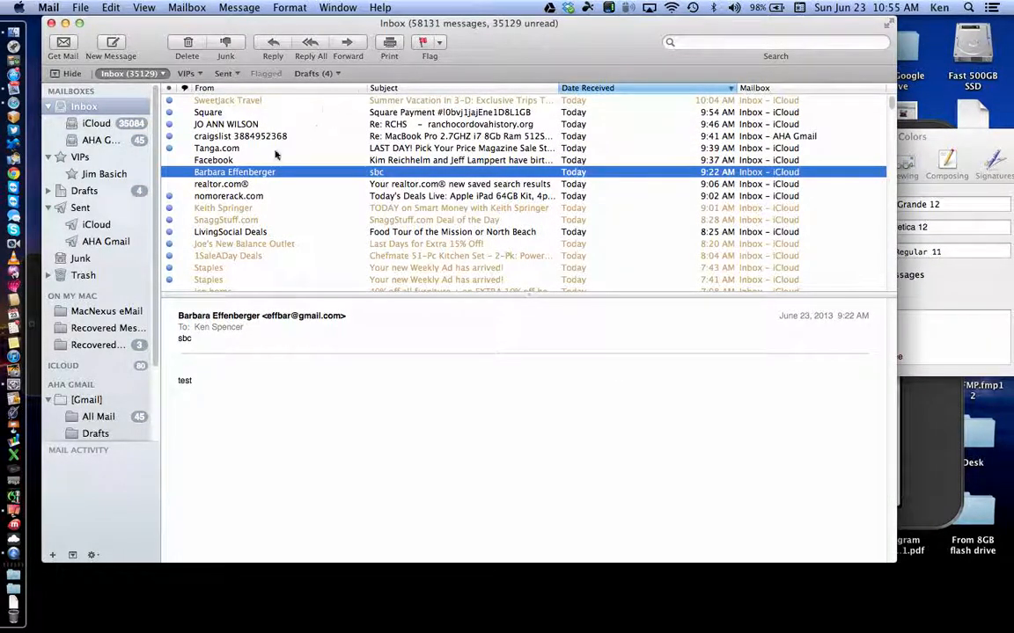
click(273, 42)
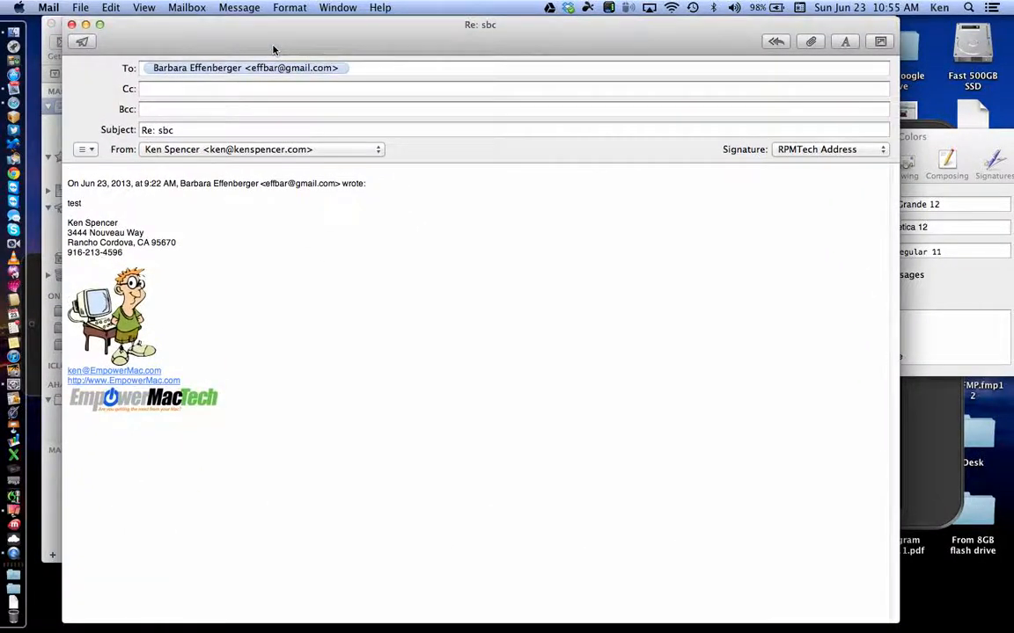
click(71, 25)
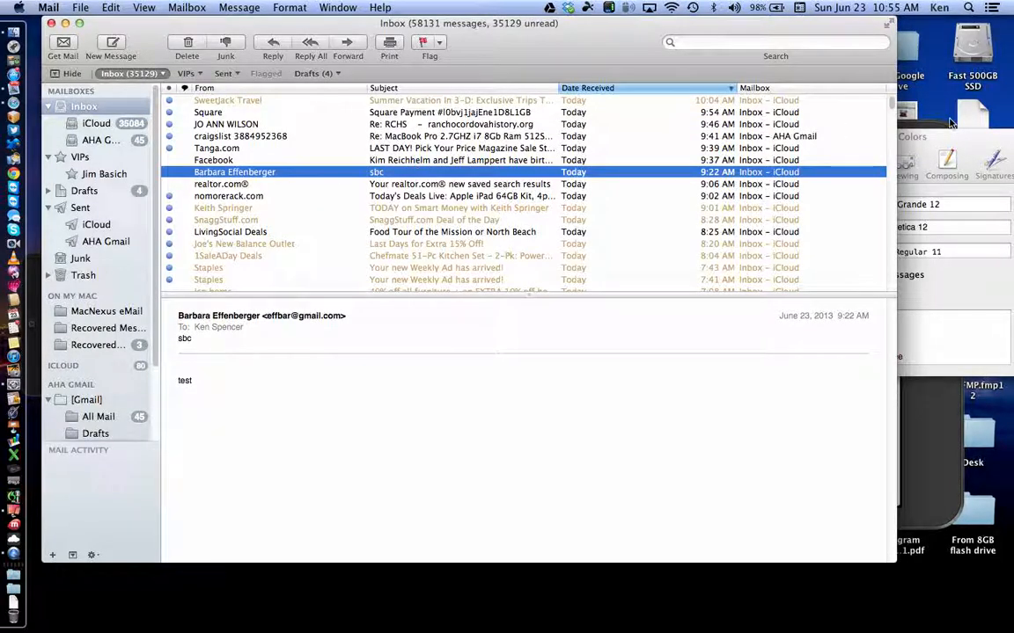
click(941, 130)
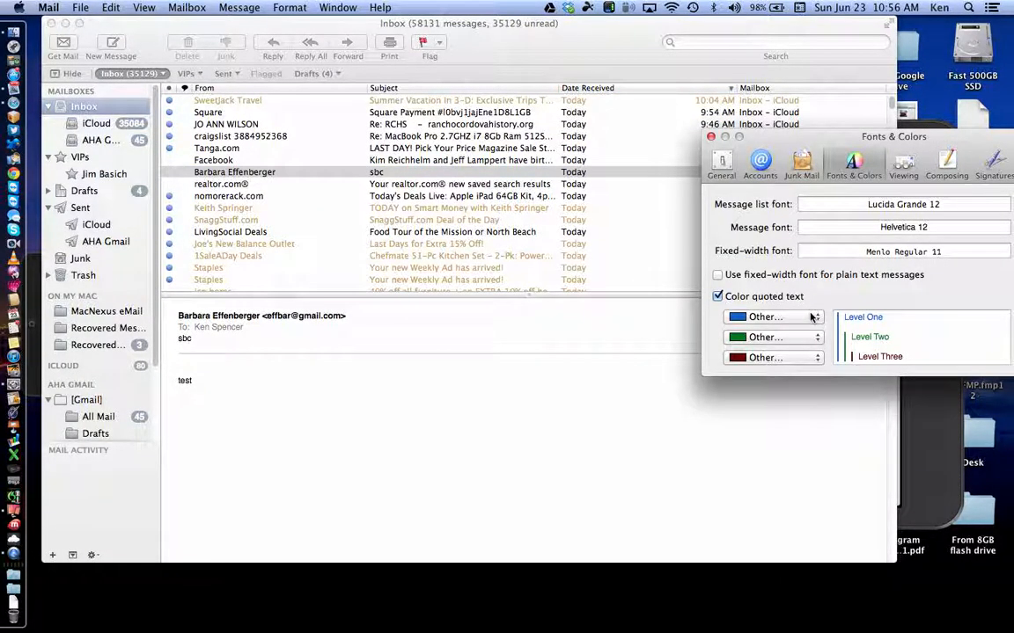
Step: Change the Level One quote colour from blue to Green and preview it in a discarded reply
click(811, 317)
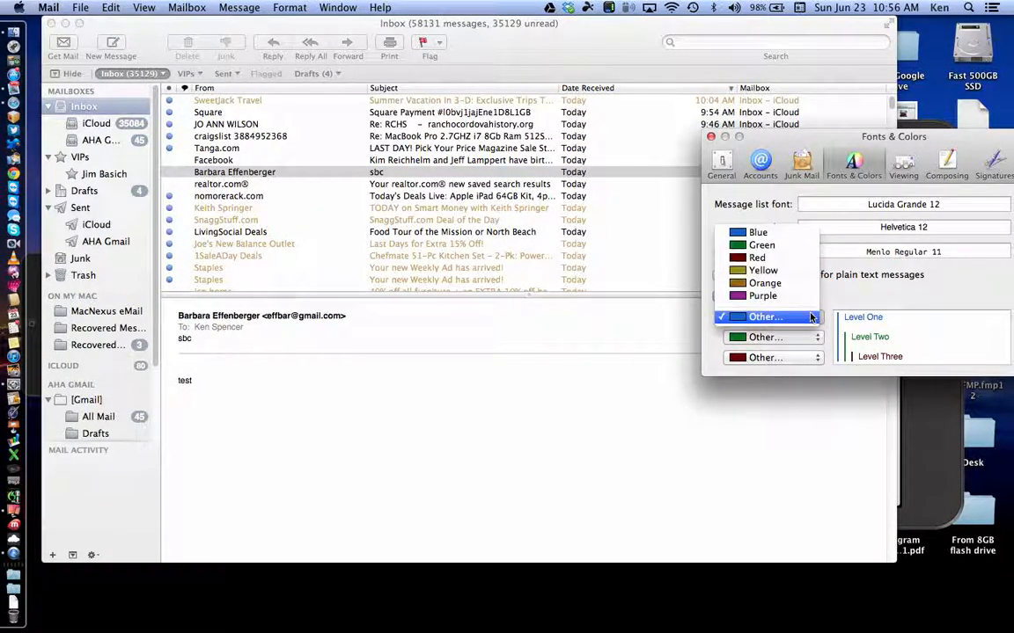
click(778, 246)
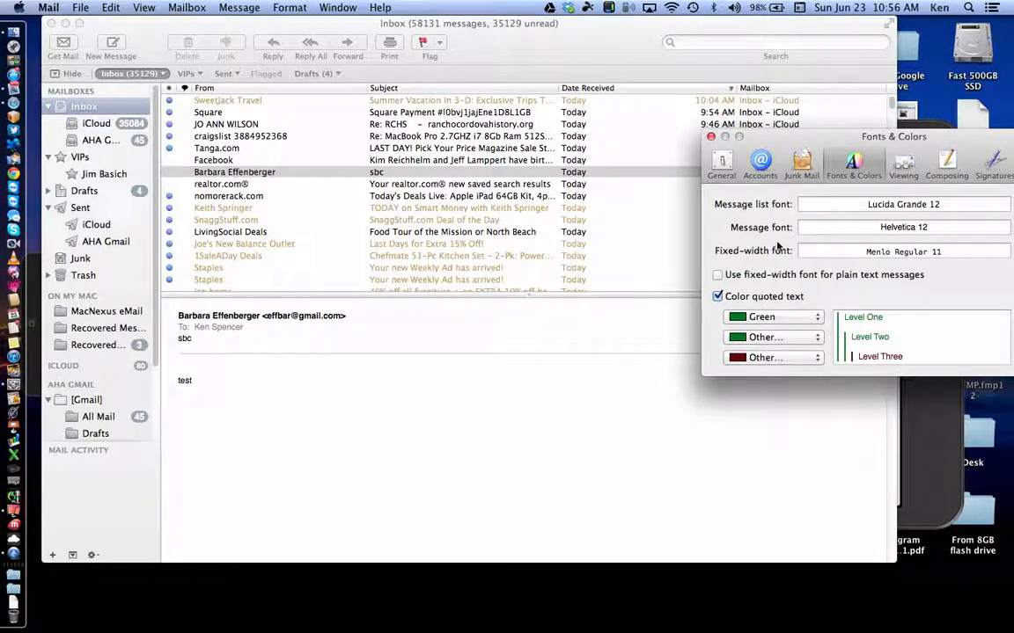
click(472, 49)
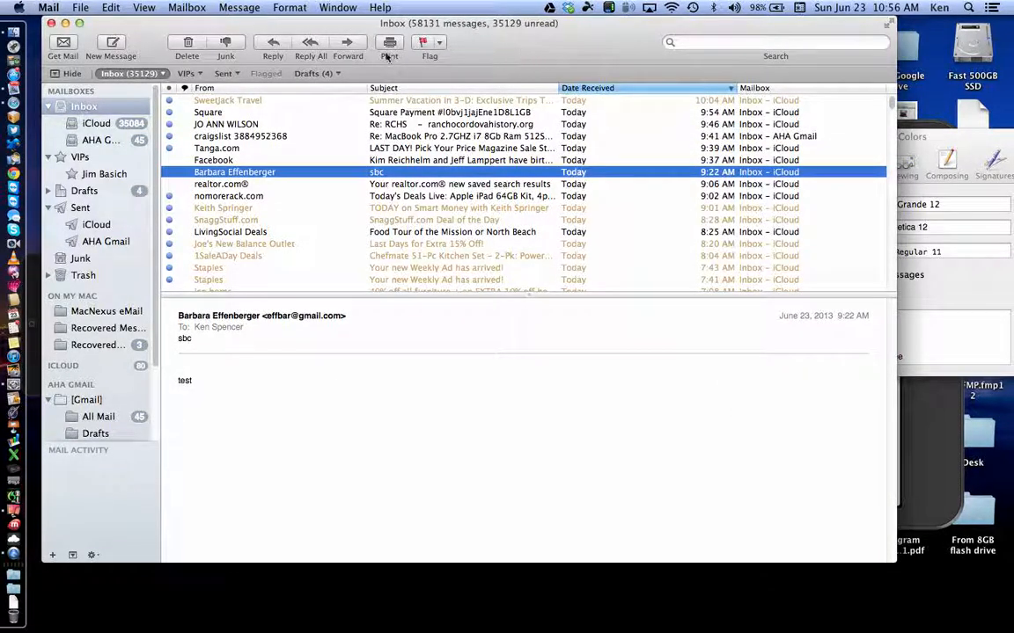
click(272, 46)
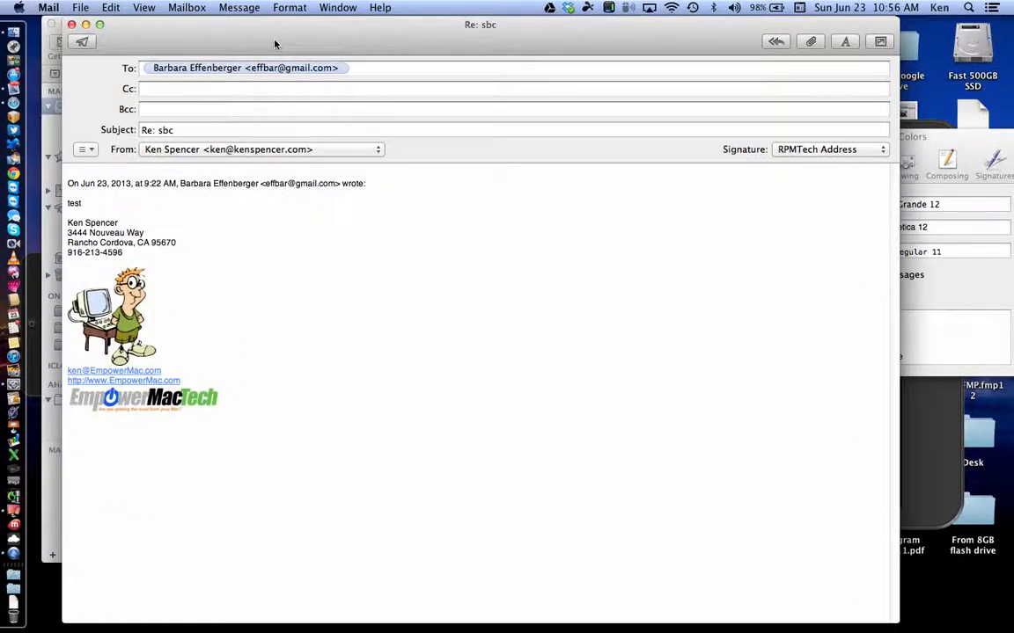
click(71, 24)
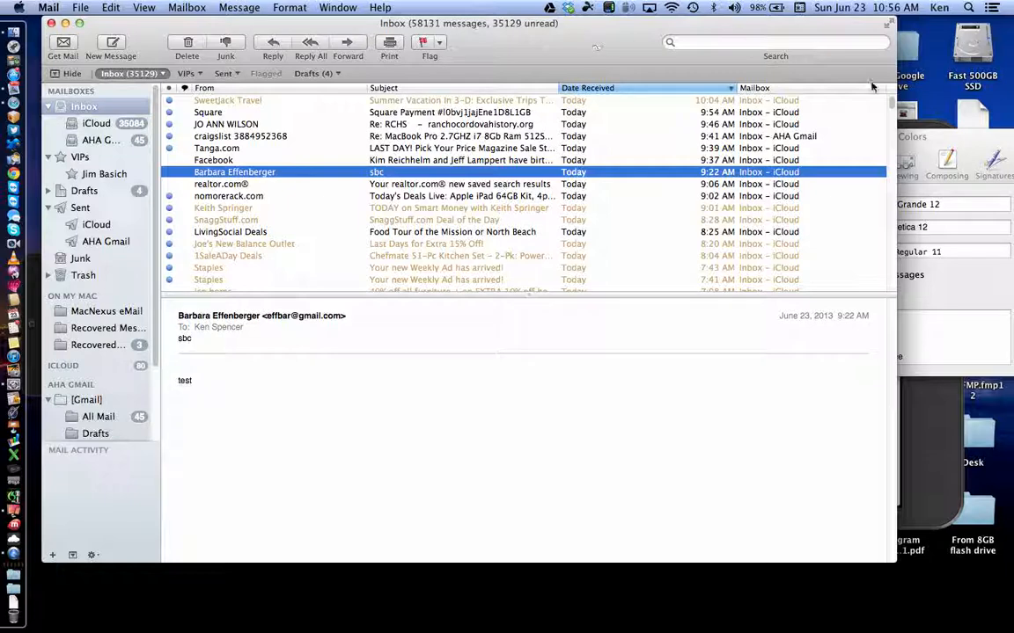
click(953, 148)
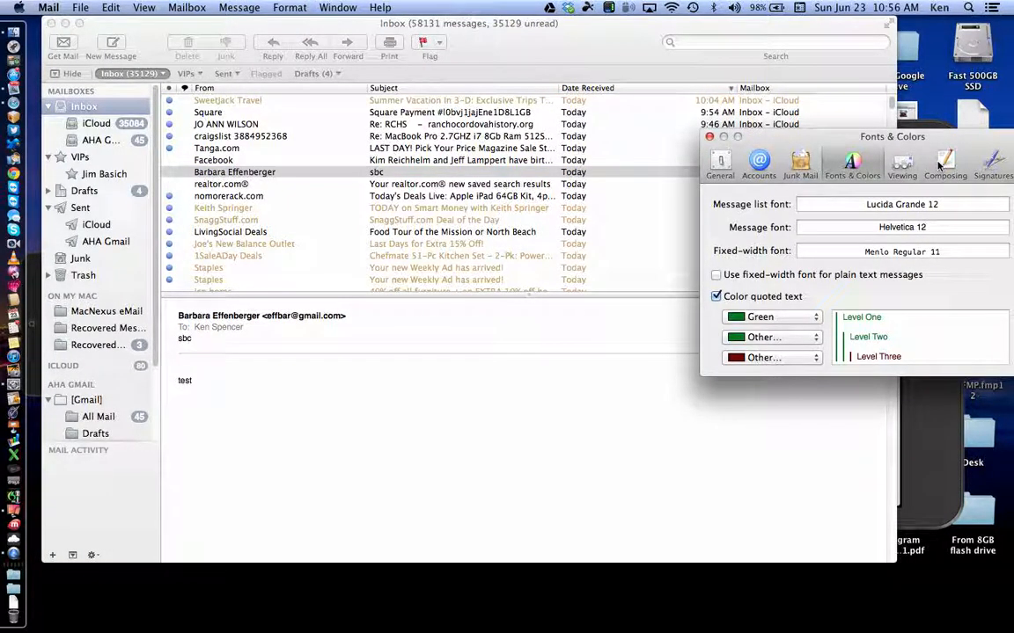
Step: Turn on Increase quote level in the Composing pane and close Preferences
click(944, 164)
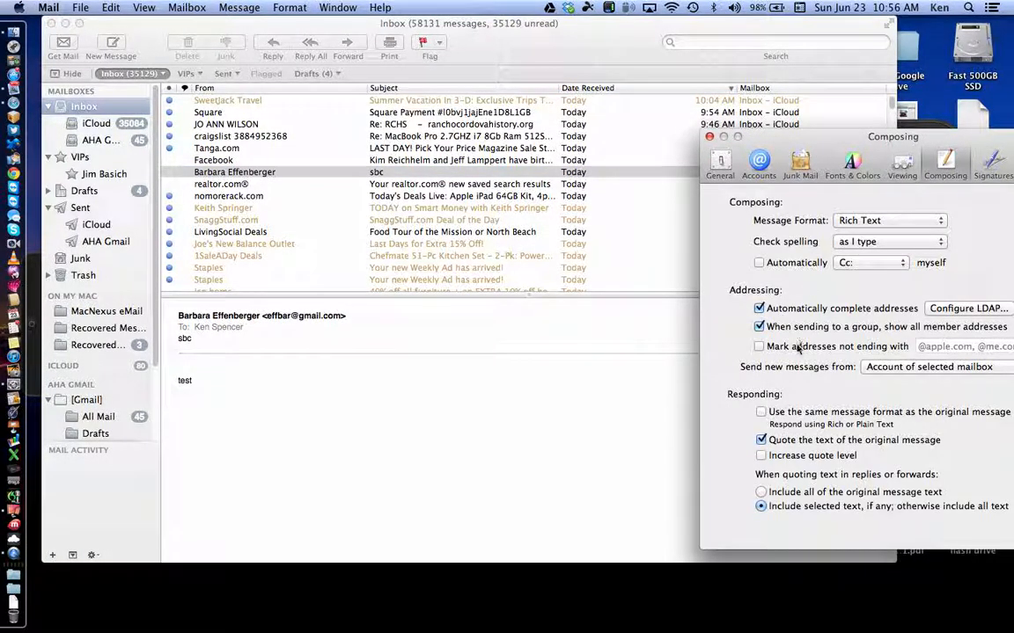
click(761, 455)
click(709, 137)
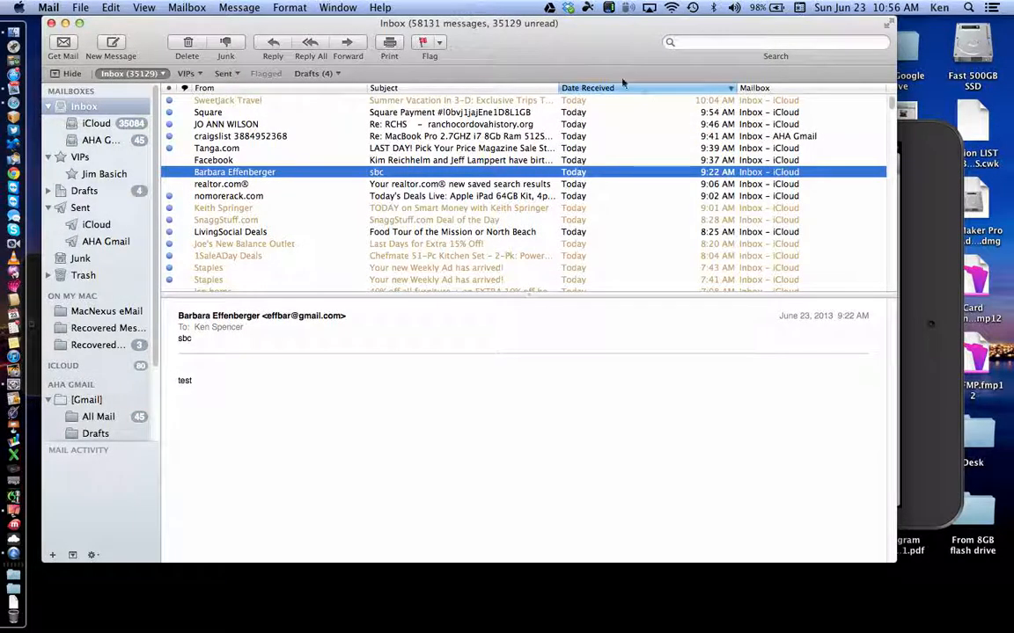
Step: Reply to the sbc message to see its green quoted 'test', then reopen Mail > Preferences
click(273, 42)
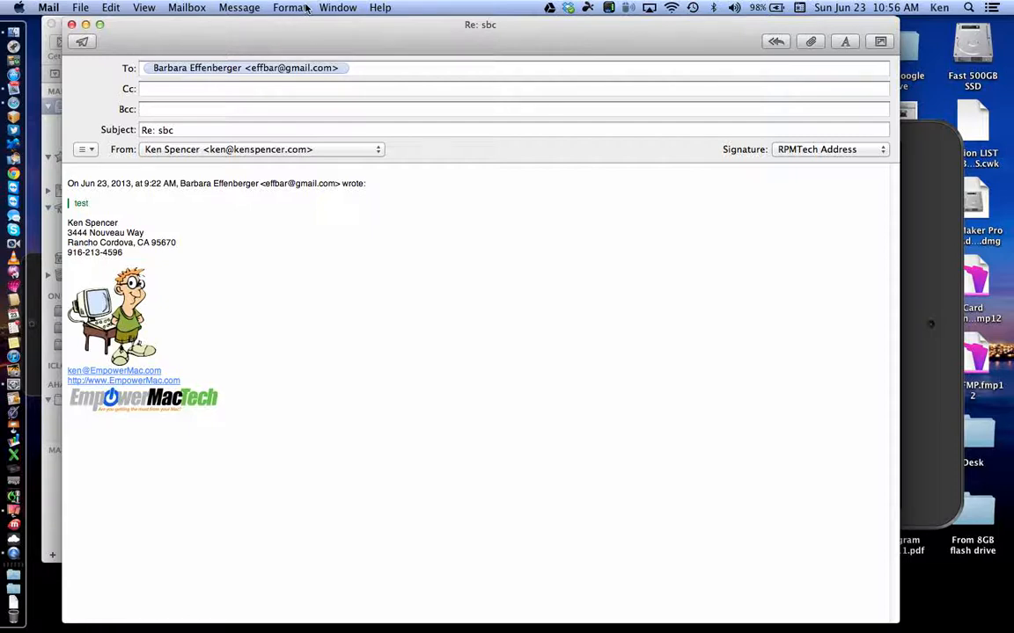
click(51, 8)
click(69, 46)
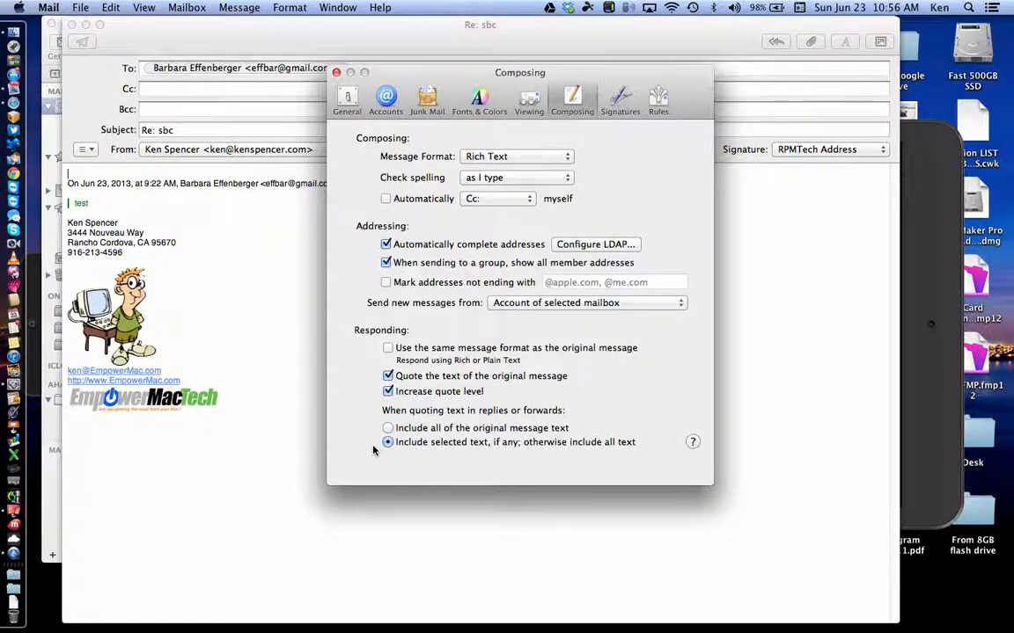
Step: Close the Re: sbc reply draft and switch preferences to the Viewing pane
click(476, 100)
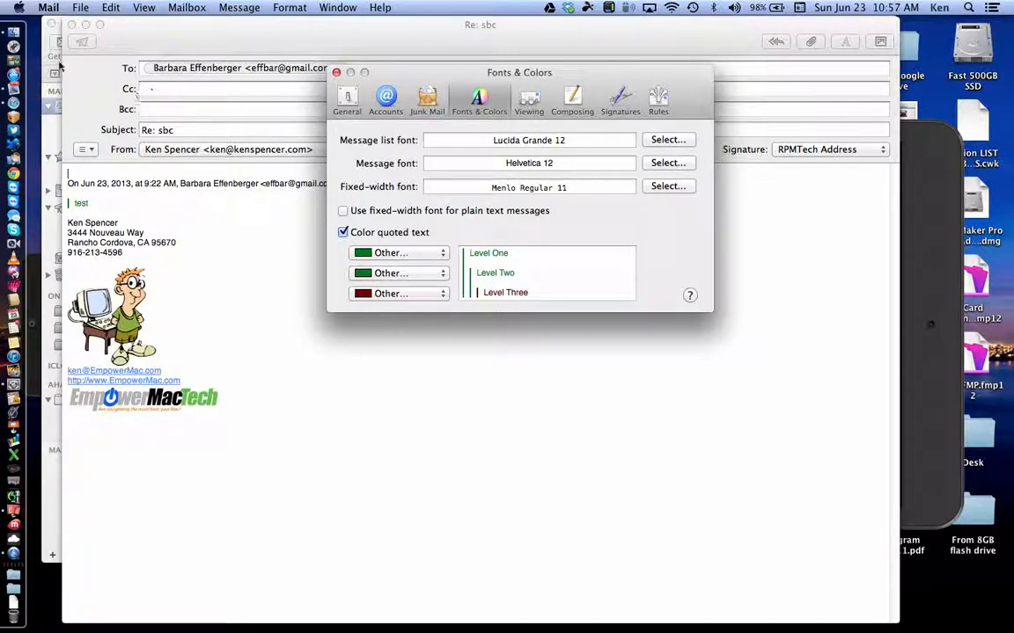
click(71, 25)
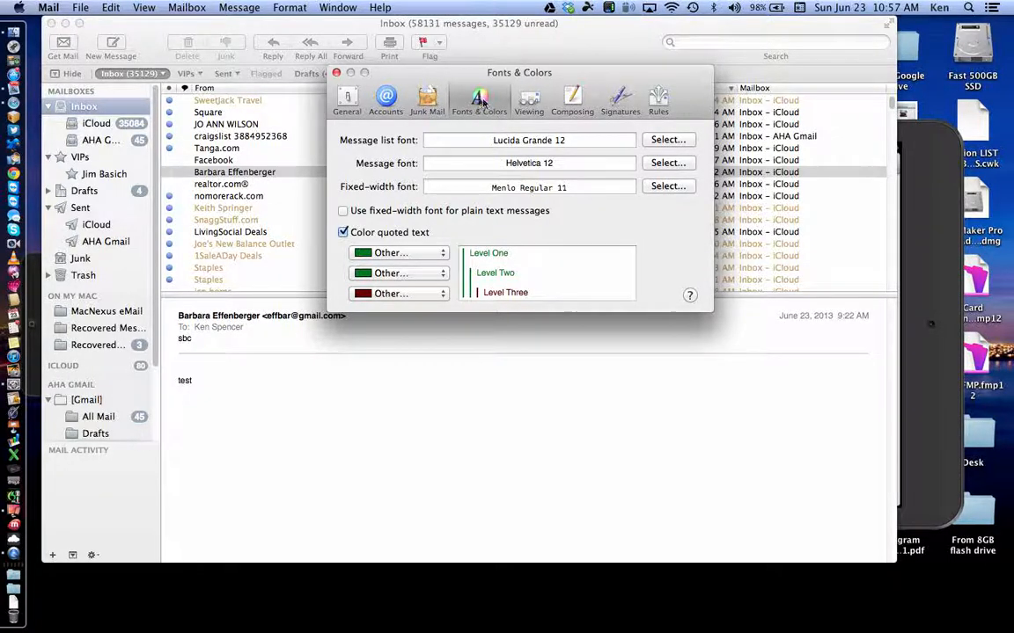
click(529, 100)
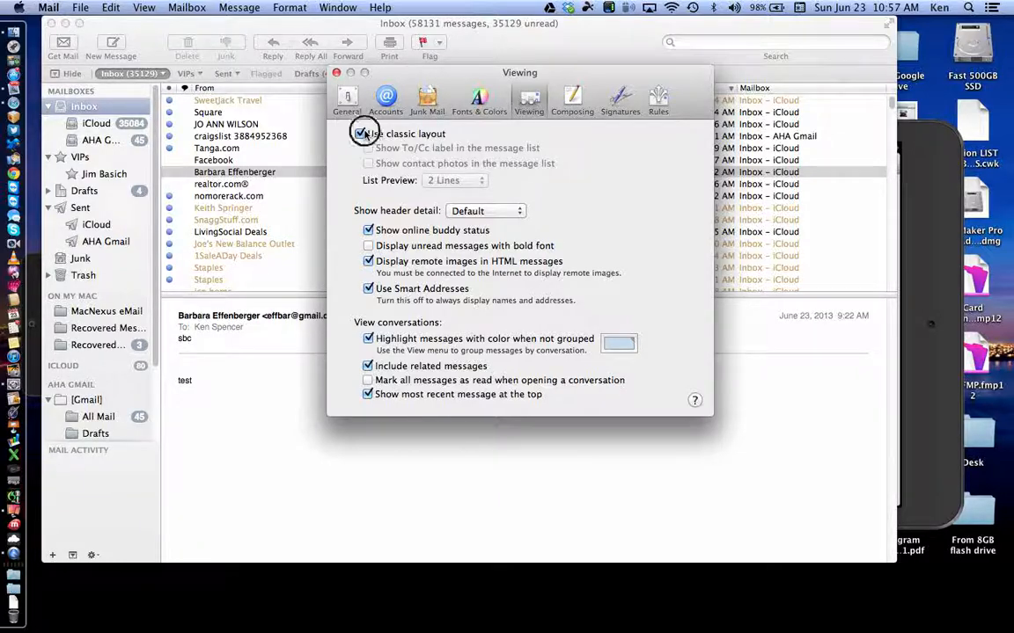
Step: Turn off Use classic layout, hide the mailbox sidebar, and drag the message list narrower
click(365, 134)
click(70, 73)
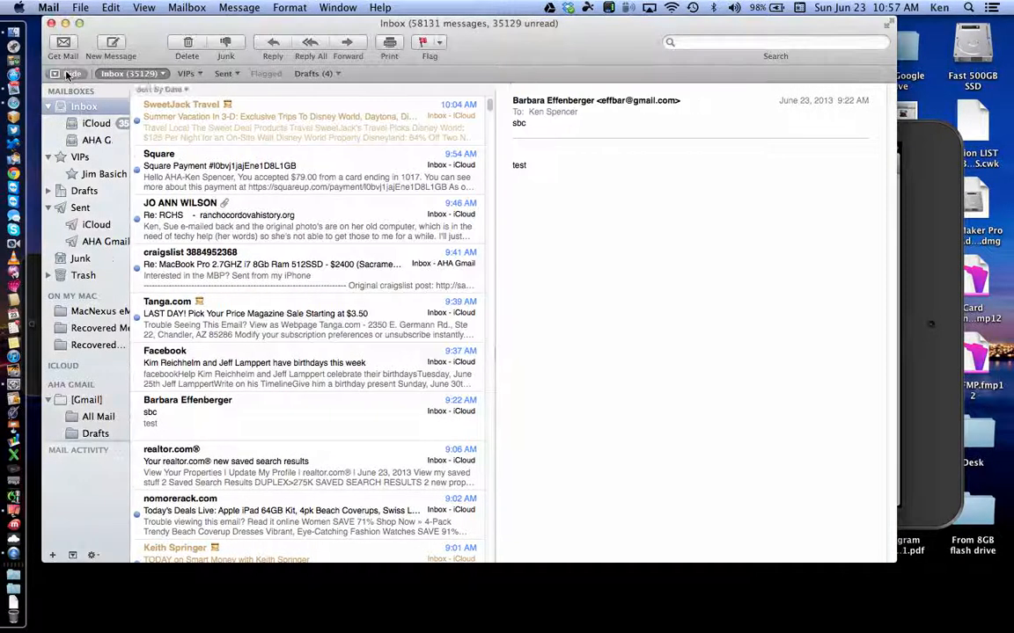
drag(406, 421, 225, 416)
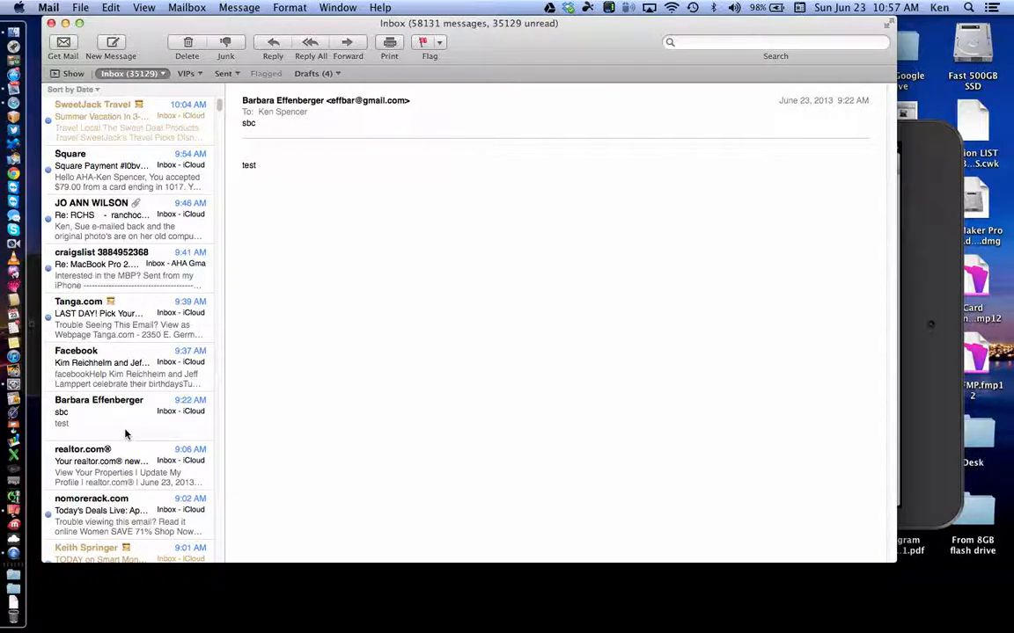
Step: Move the iPhone and small iPad mirrors to the left edge, then bring all Reflector windows in front of Mail
click(13, 510)
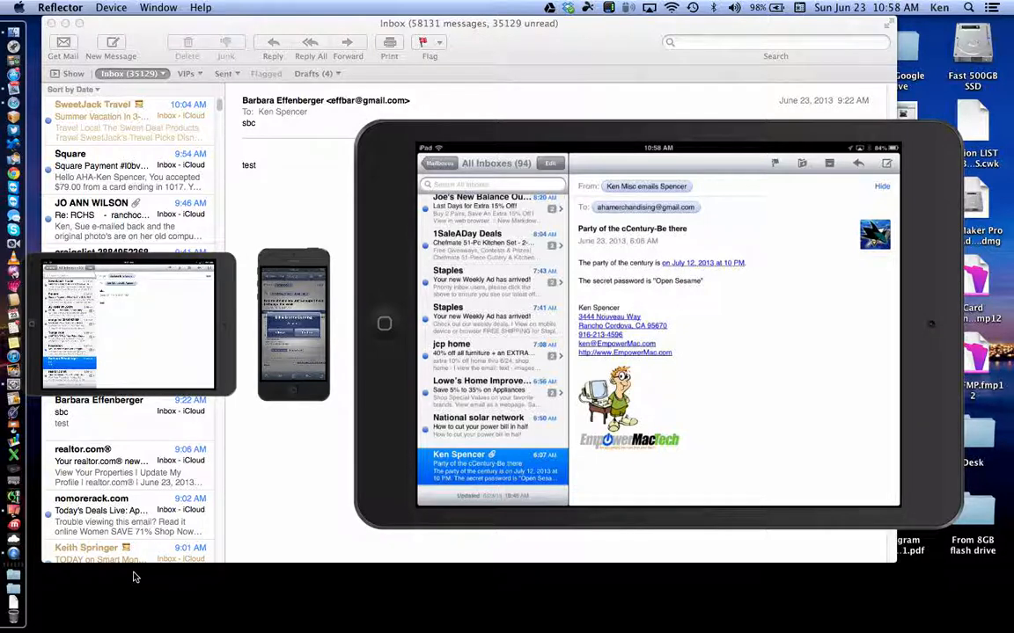
click(278, 266)
drag(228, 267, 35, 290)
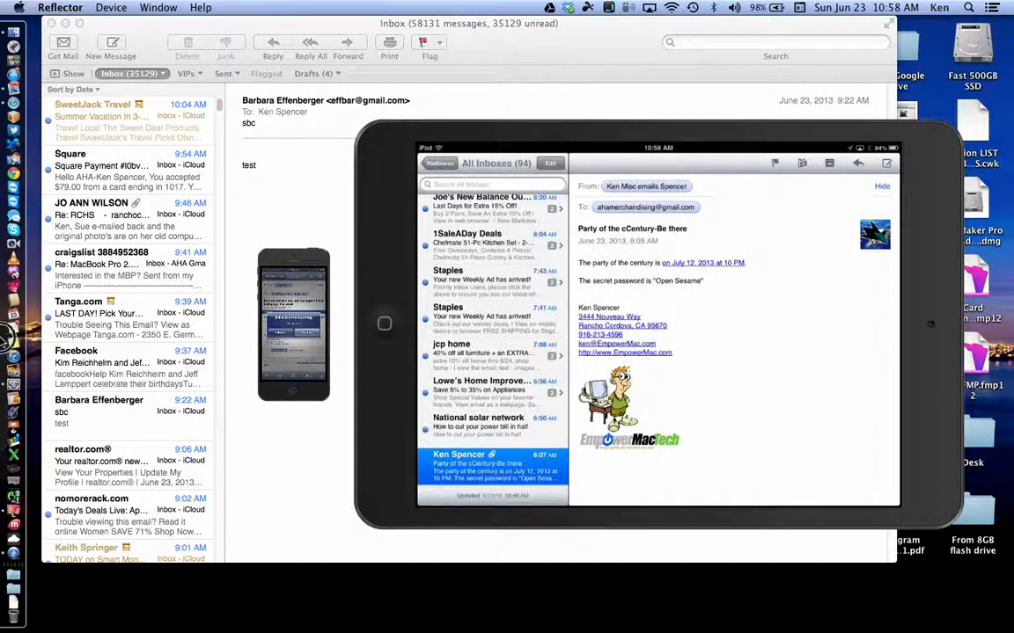
drag(278, 265, 62, 361)
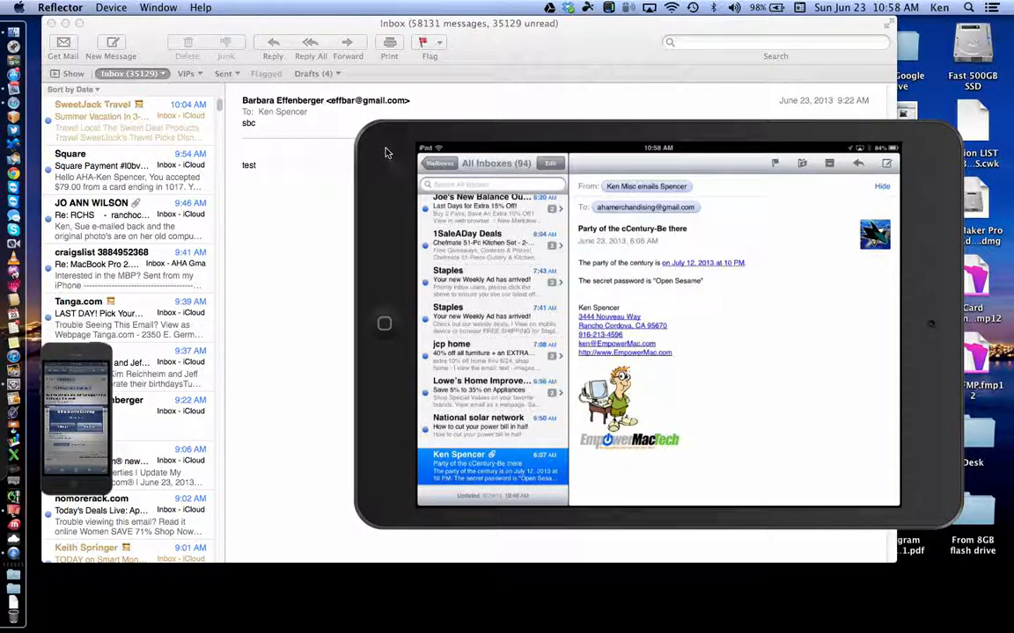
click(114, 8)
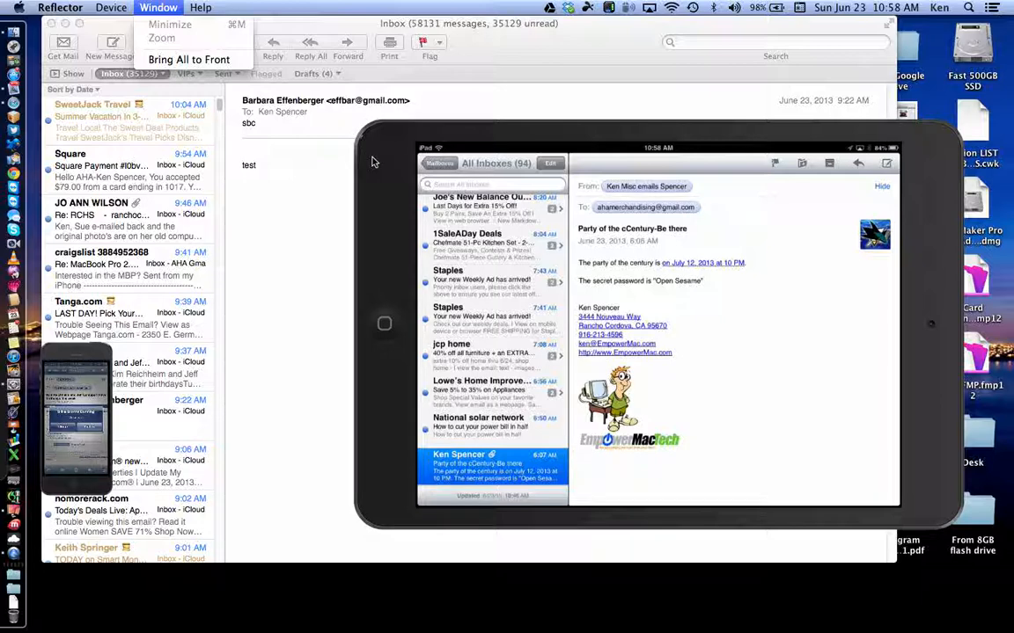
click(176, 39)
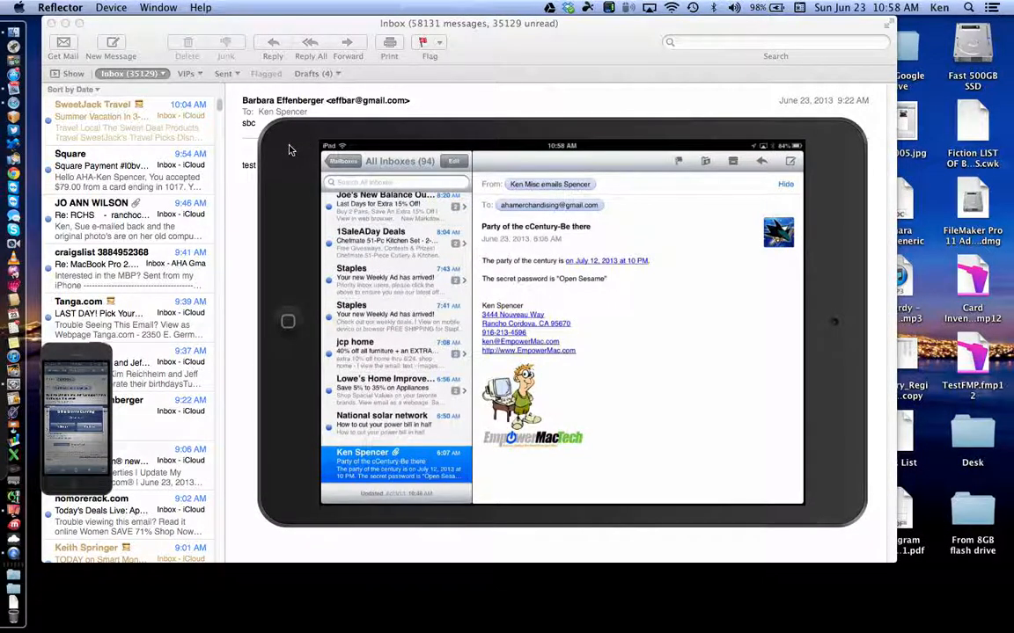
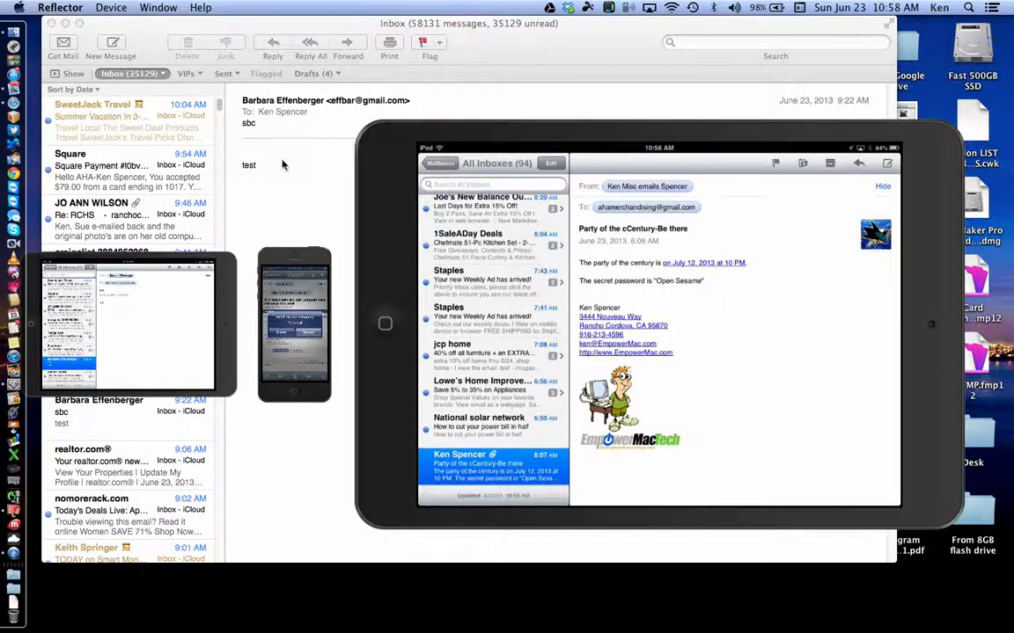
Step: Bring the Mail window in front of the iPad mirror and try to reveal the mailbox list
click(283, 155)
click(80, 76)
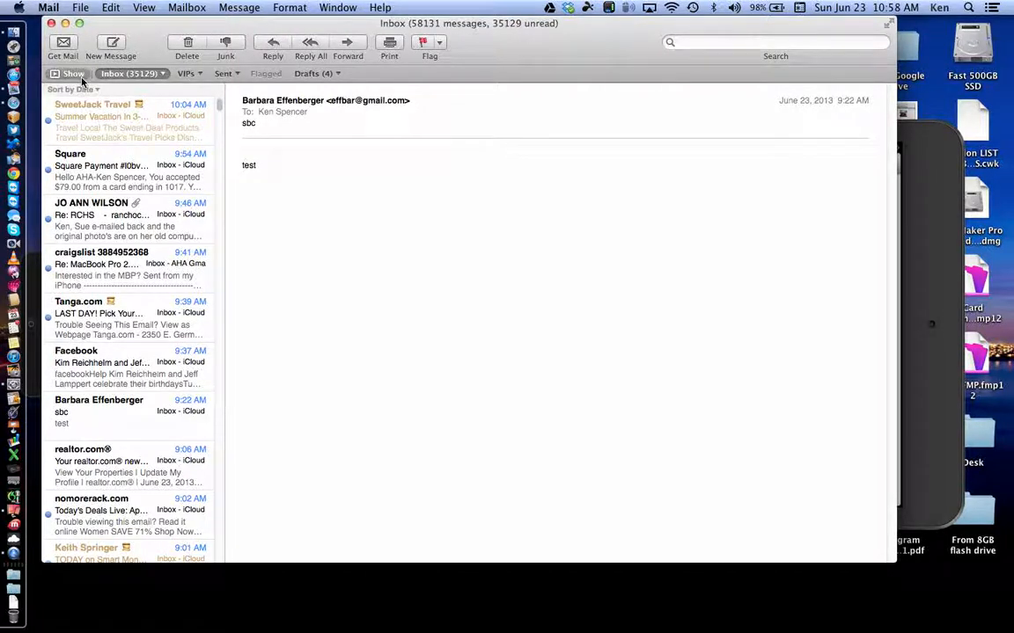
Step: Show the mailbox sidebar and turn on Use classic layout in Viewing preferences
click(75, 75)
click(74, 76)
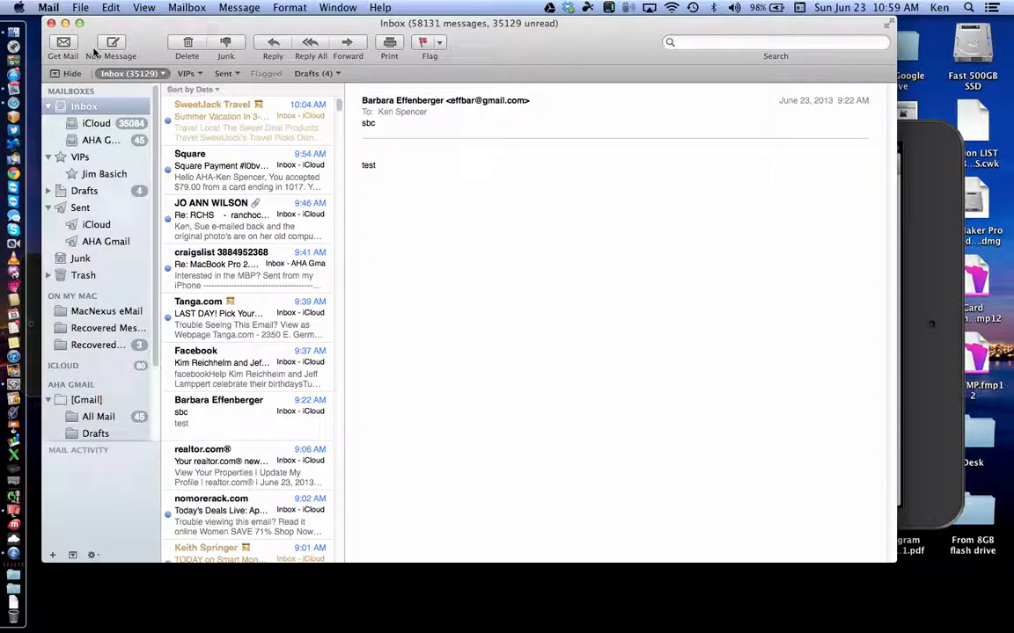
click(48, 8)
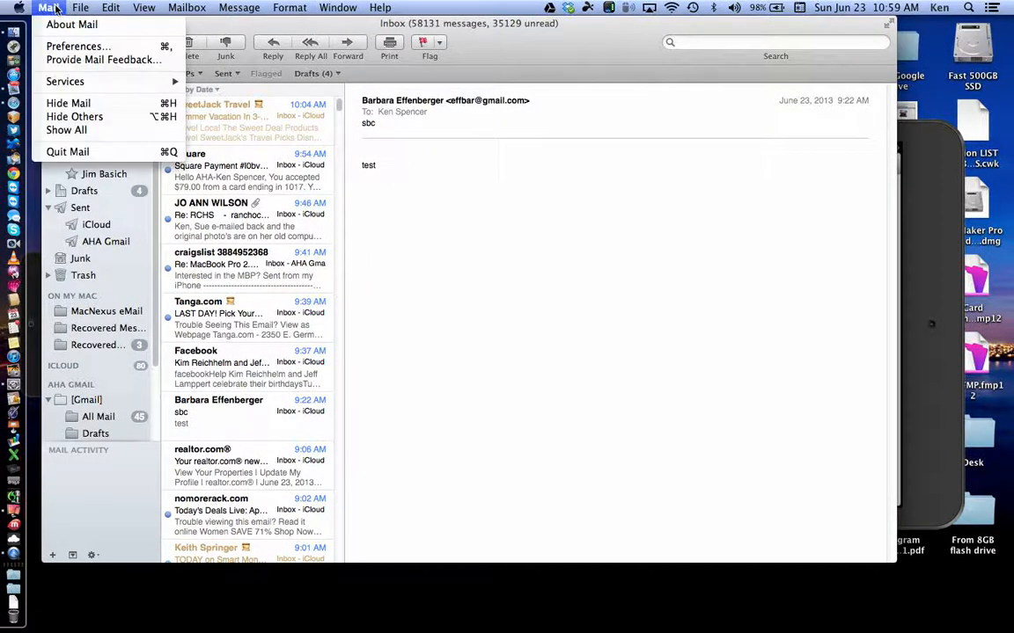
click(92, 45)
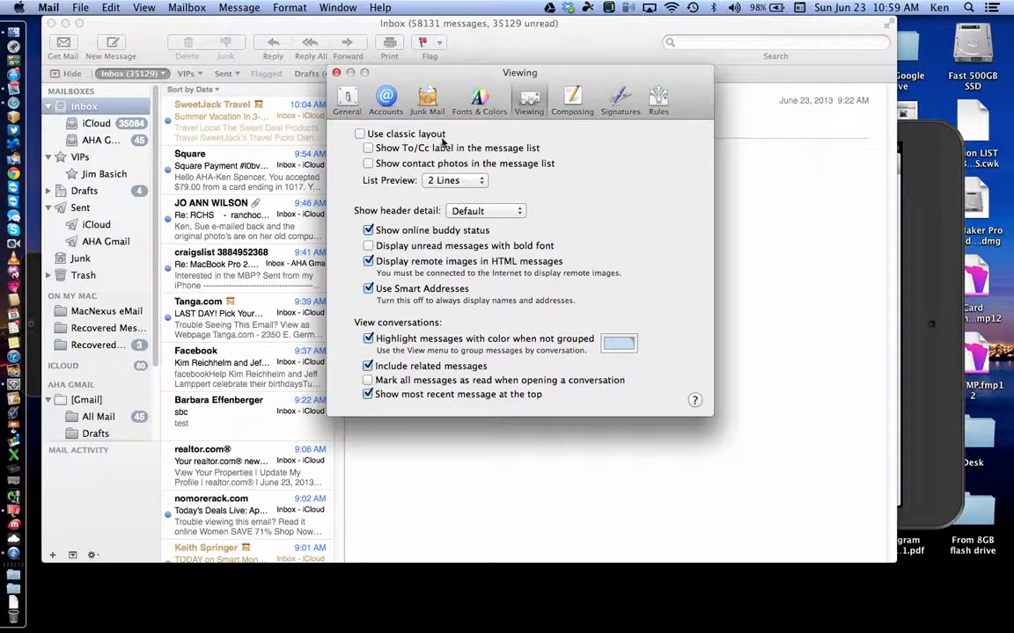
click(359, 135)
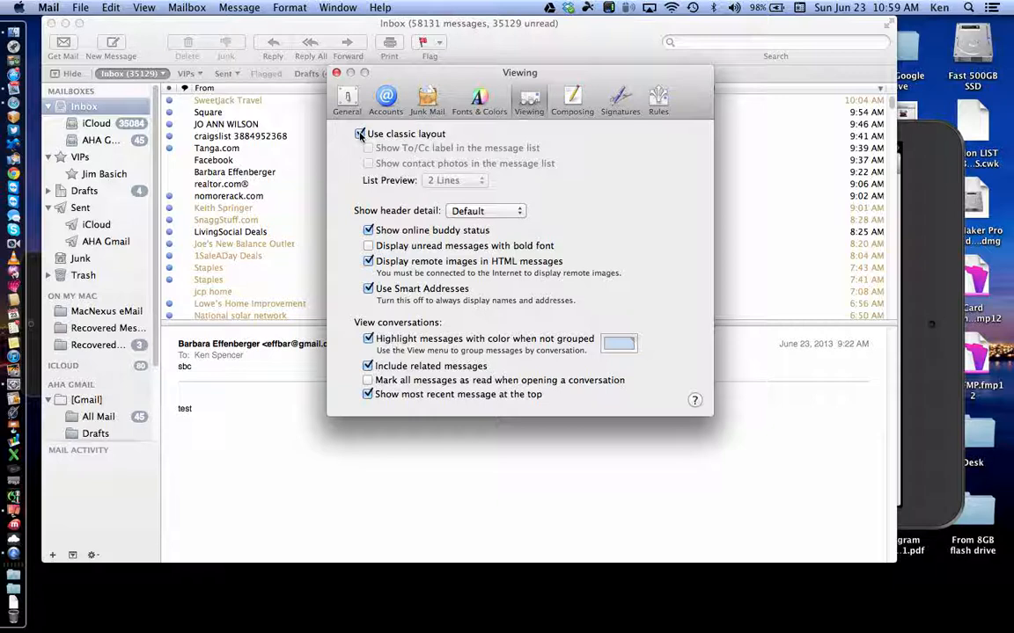
key(super+w)
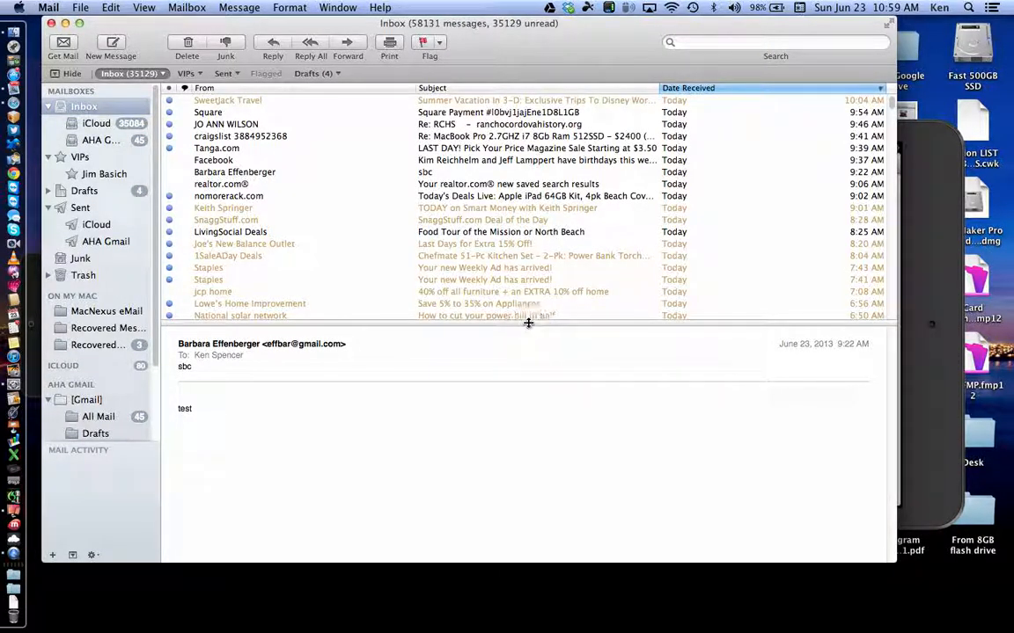
Step: Drag the divider to the bottom to hide the preview, then open and close the sbc message's own window
mouse_move(556, 353)
drag(528, 323, 550, 604)
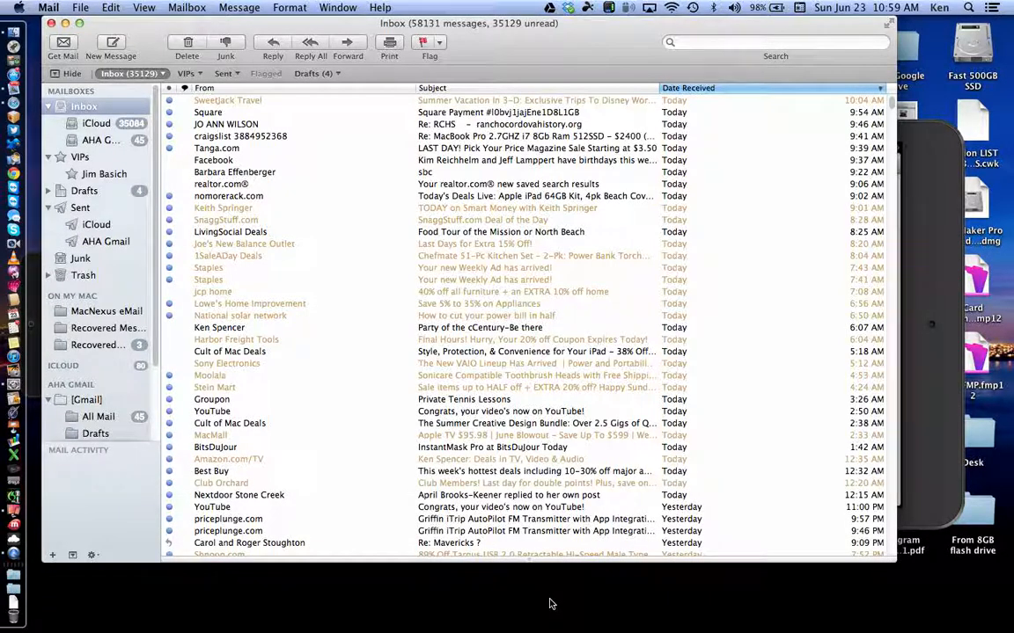
double_click(442, 173)
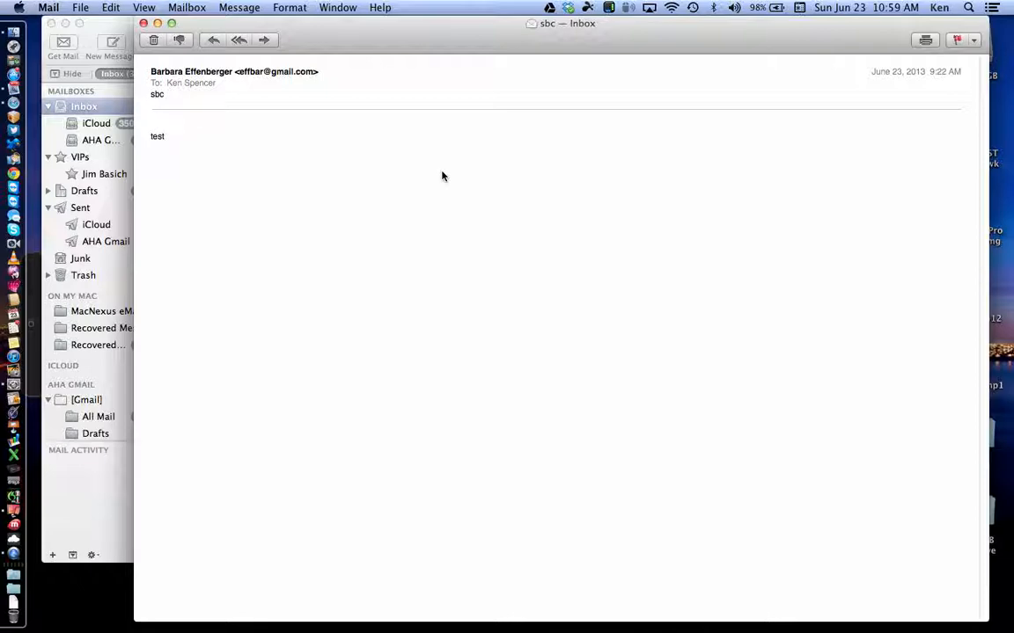
click(144, 24)
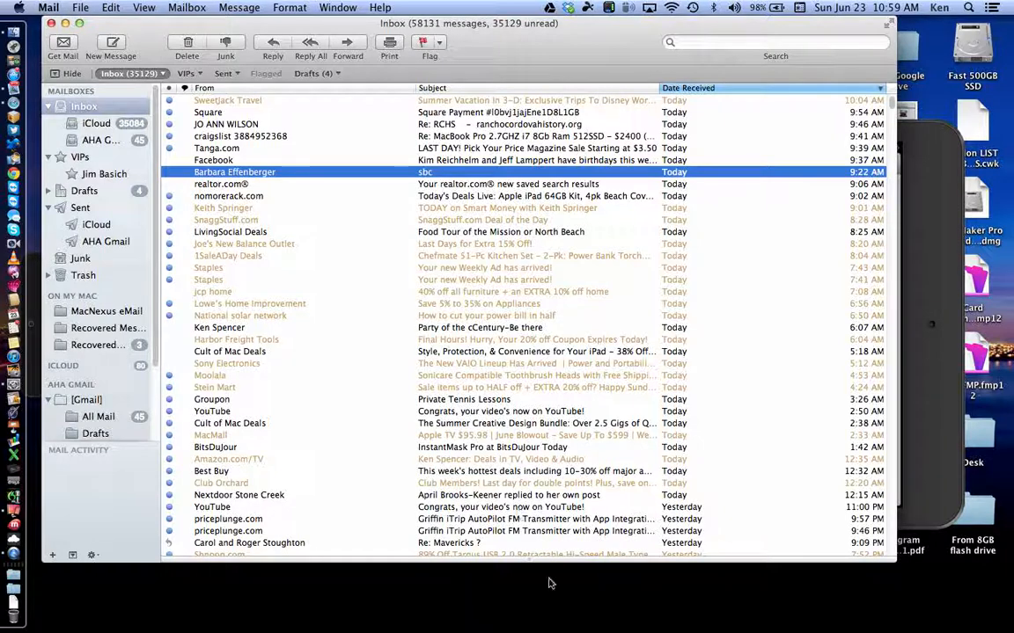
Step: Drag the divider up to restore the preview pane, then bring the mirrored iPad to the front
drag(527, 558, 507, 203)
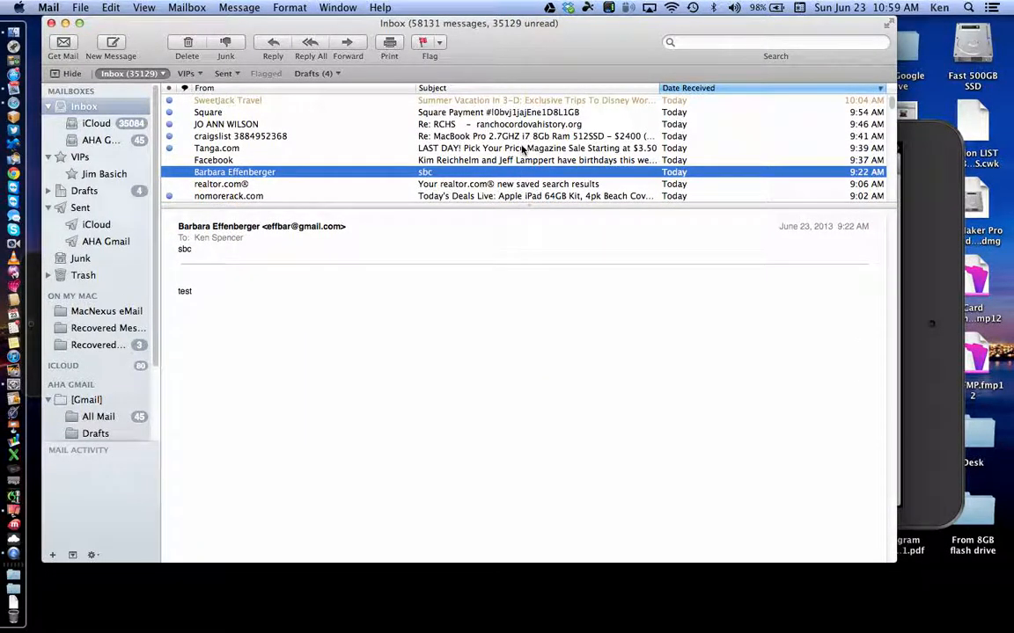
scroll(522, 149, down, 15)
scroll(521, 150, up, 5)
scroll(522, 149, up, 3)
scroll(526, 145, down, 15)
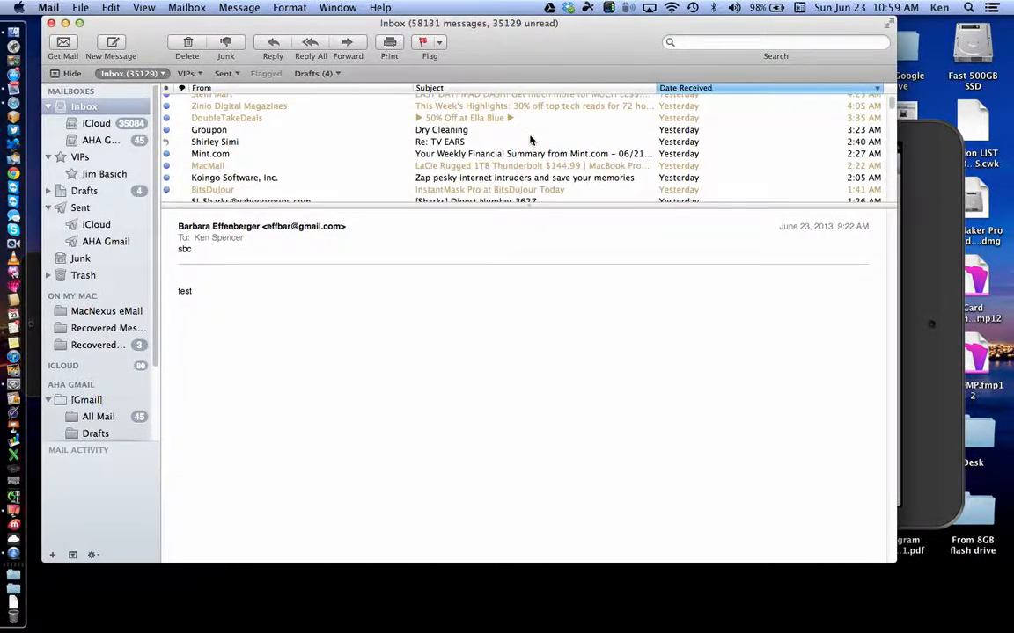
scroll(529, 139, up, 15)
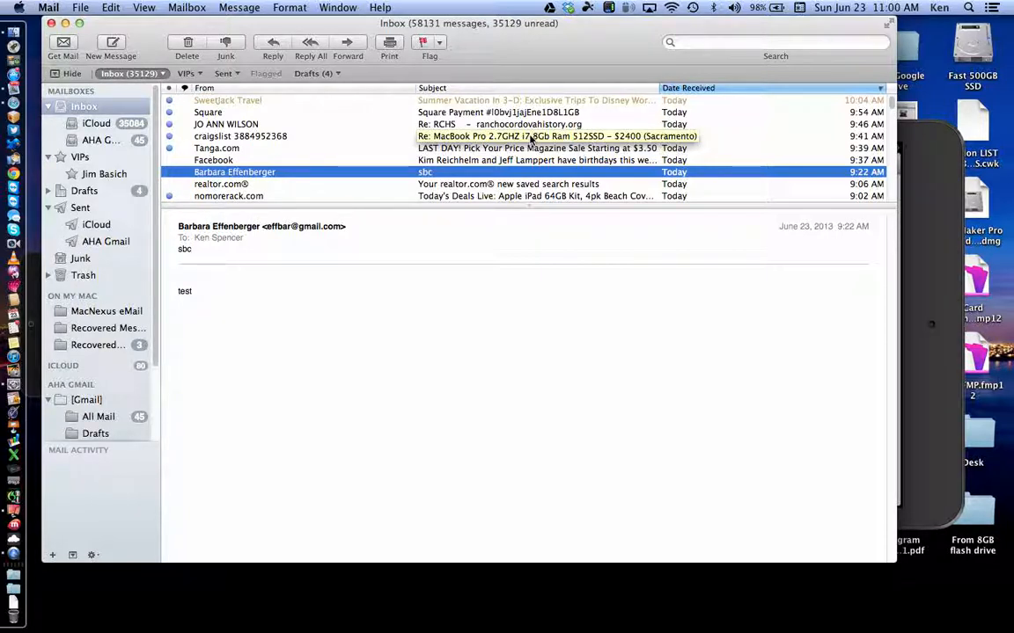
click(926, 258)
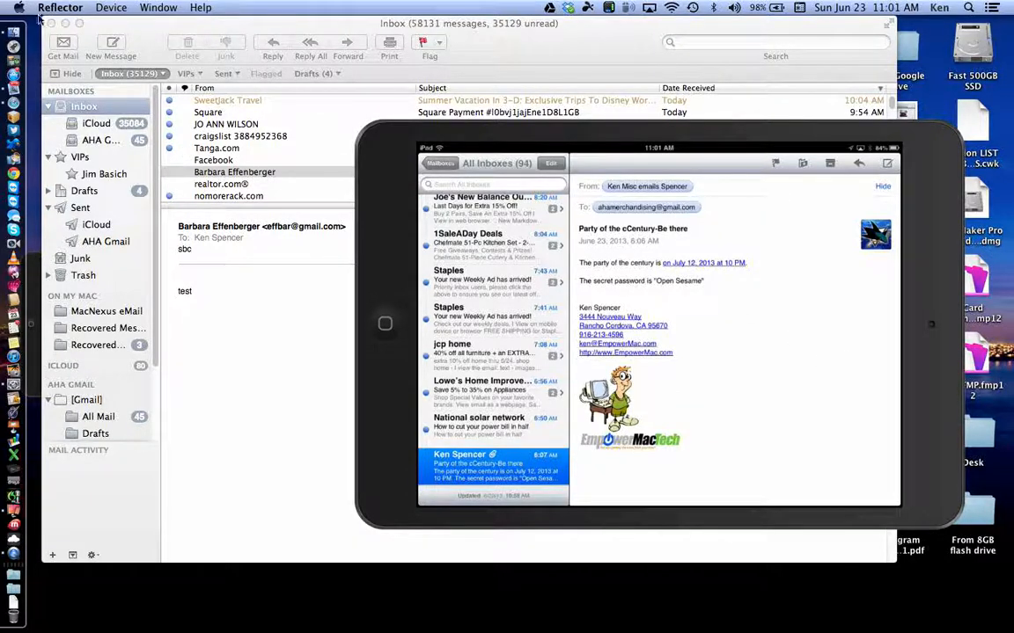
Step: Bring Mail forward and reopen Preferences from the Window menu on the Composing pane
click(132, 24)
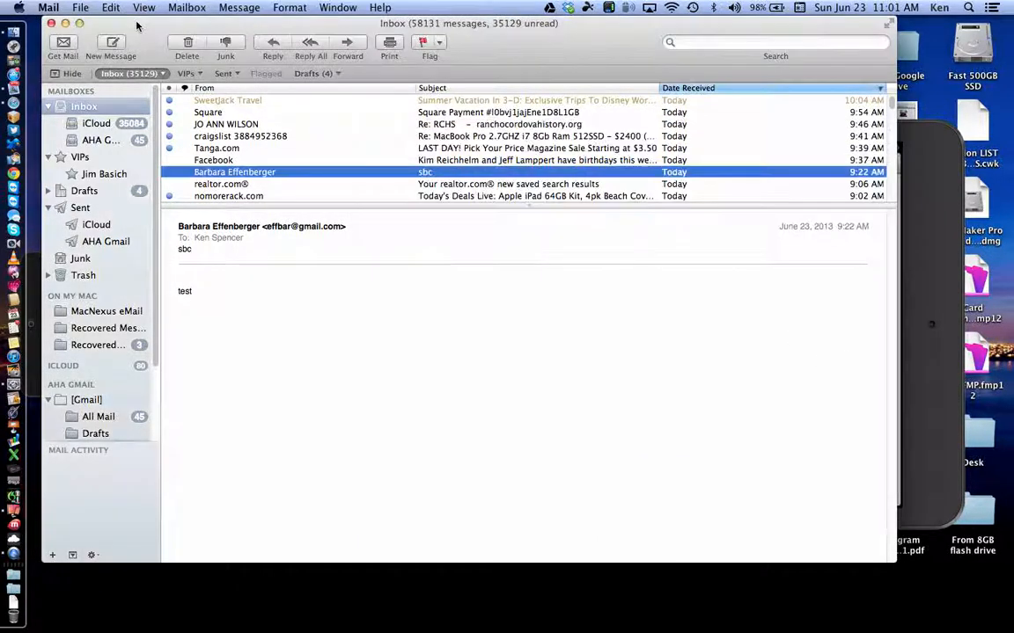
click(337, 7)
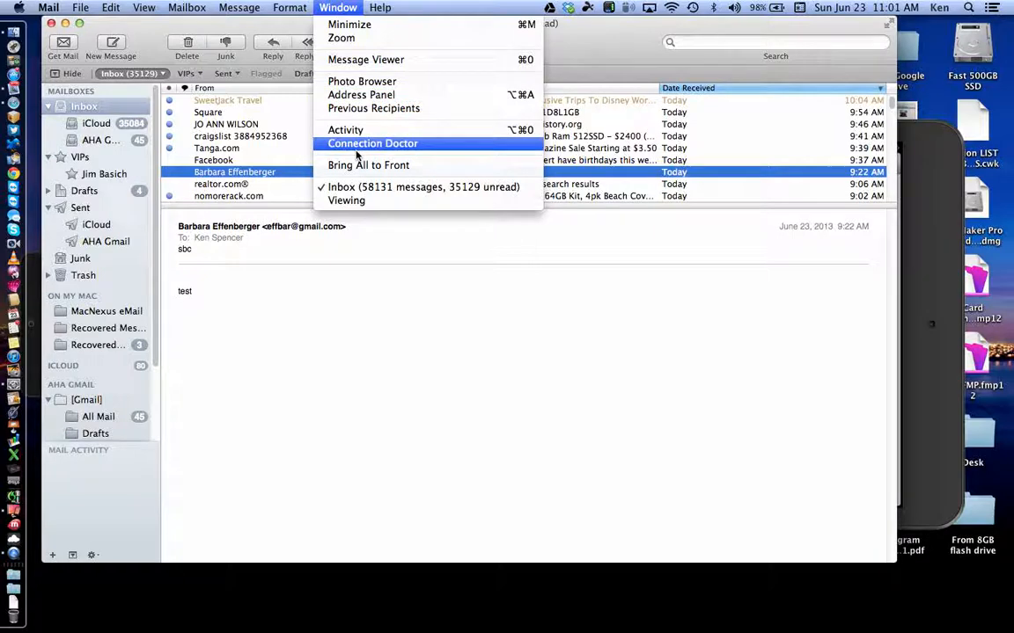
click(350, 200)
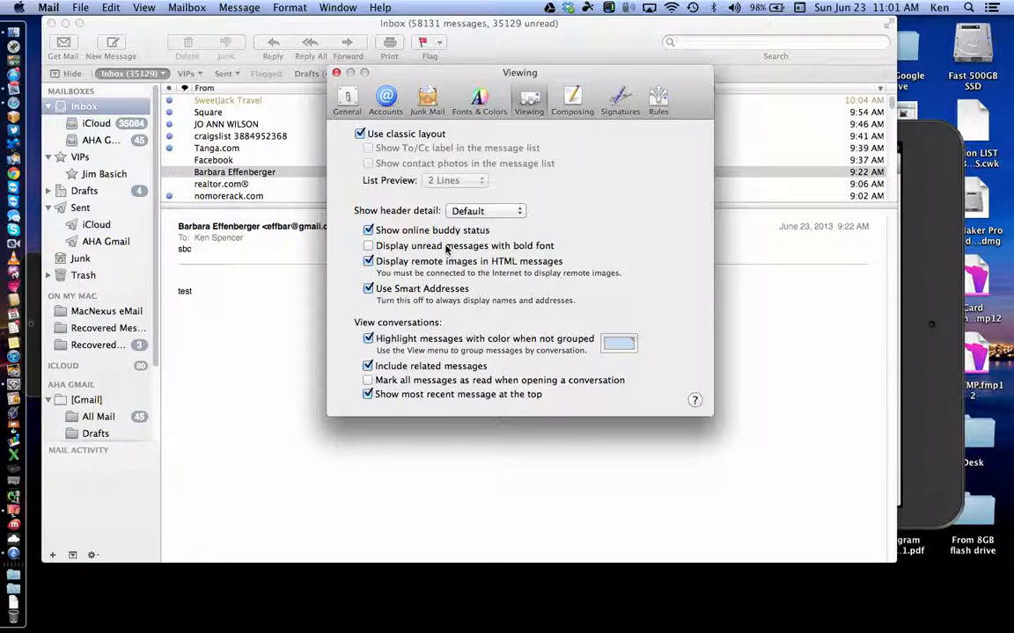
click(563, 102)
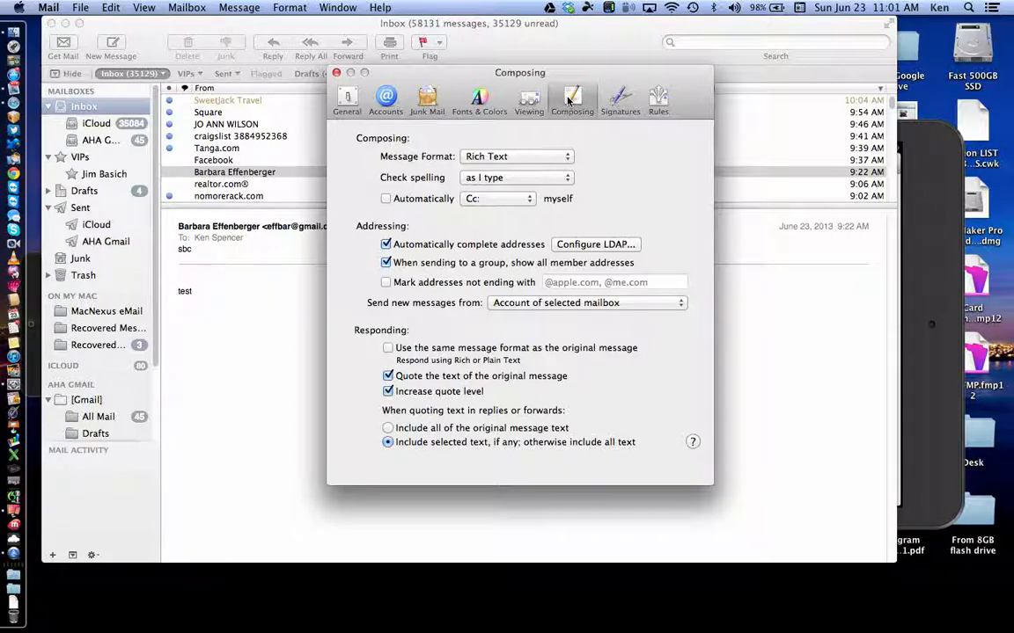
Step: Keep Rich Text format and sending from the selected mailbox's account, then close Preferences
click(566, 157)
click(604, 156)
click(579, 302)
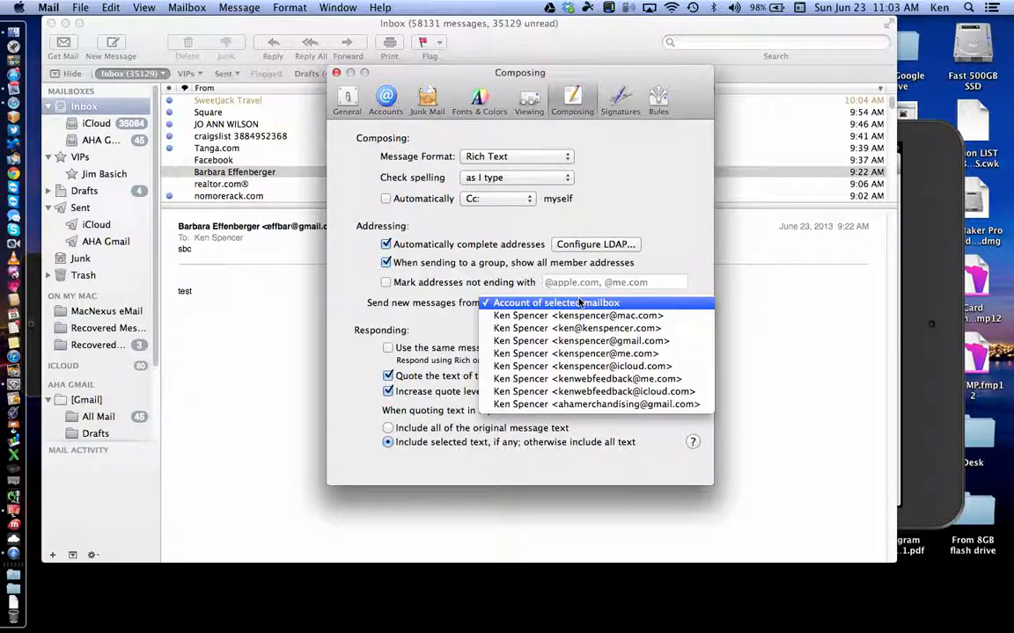
click(453, 299)
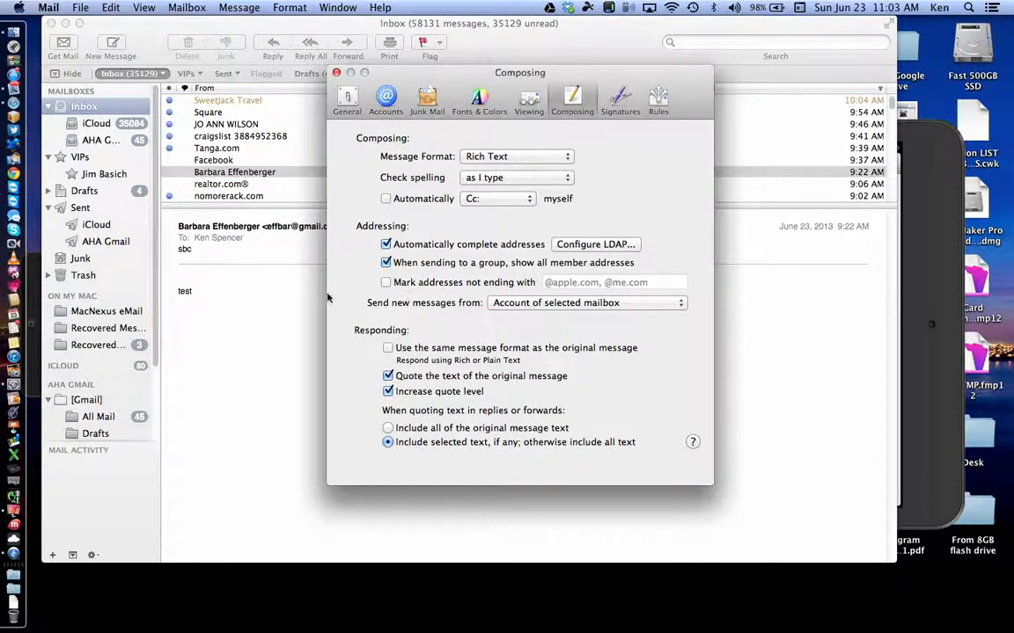
key(super+w)
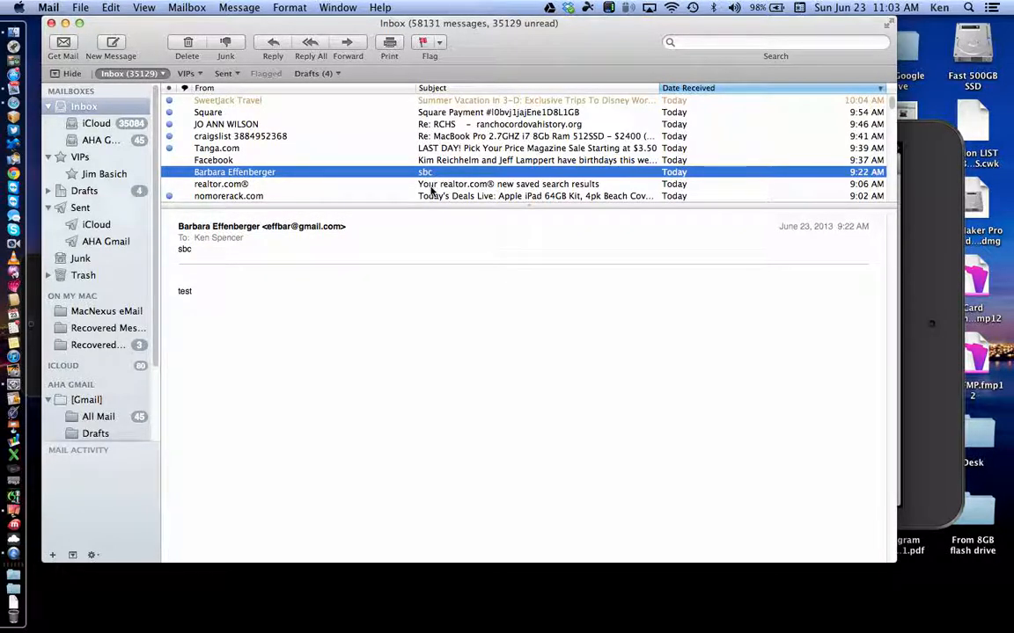
scroll(431, 188, down, 2)
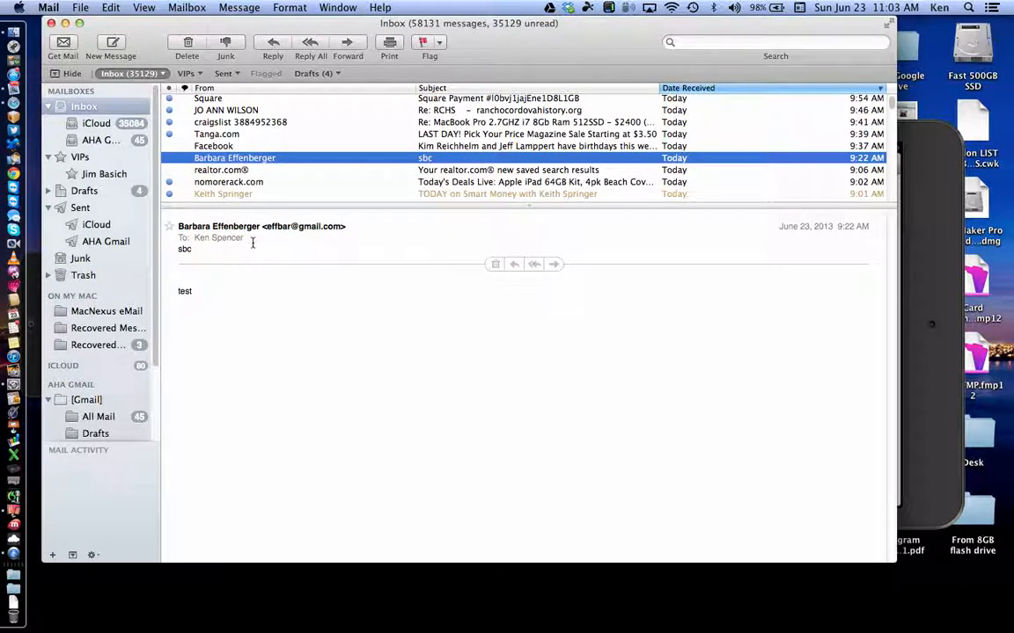
Step: Select the 'Party of the cCentury-Be there' message and start a reply to it
mouse_move(245, 245)
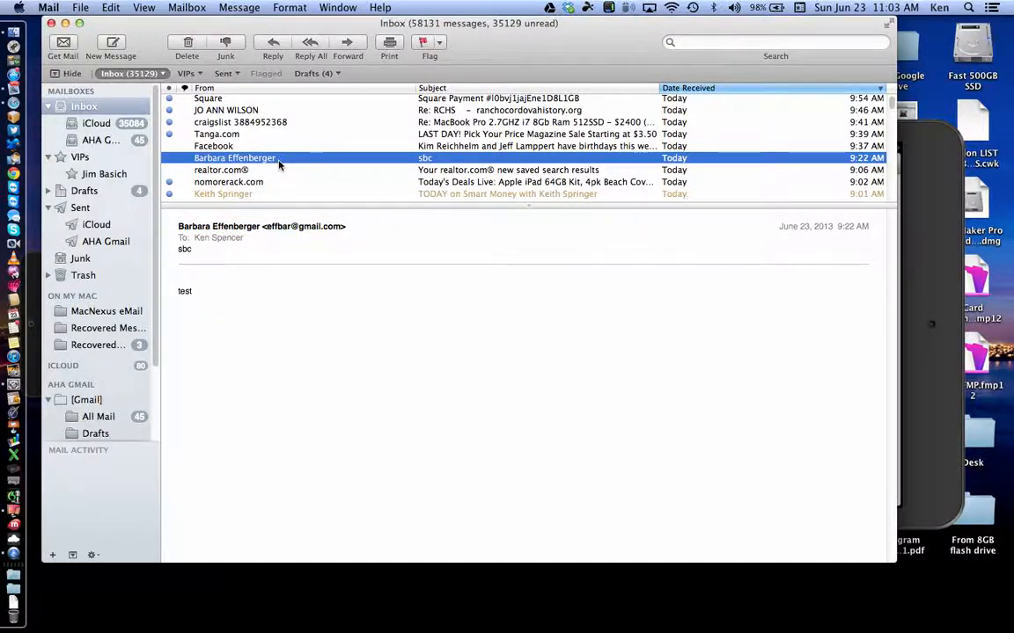
scroll(278, 165, down, 10)
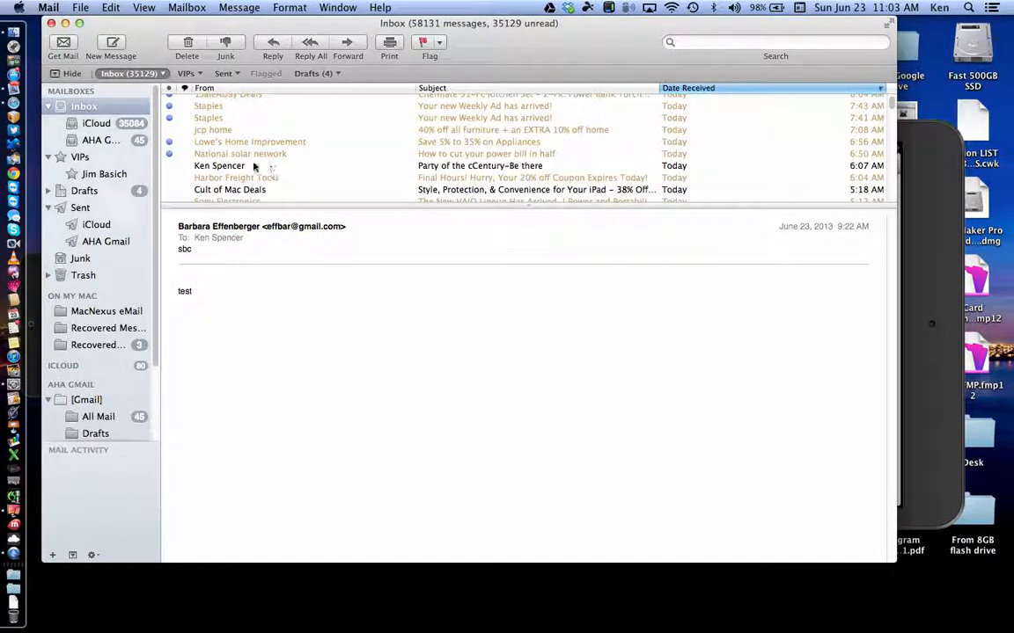
click(243, 168)
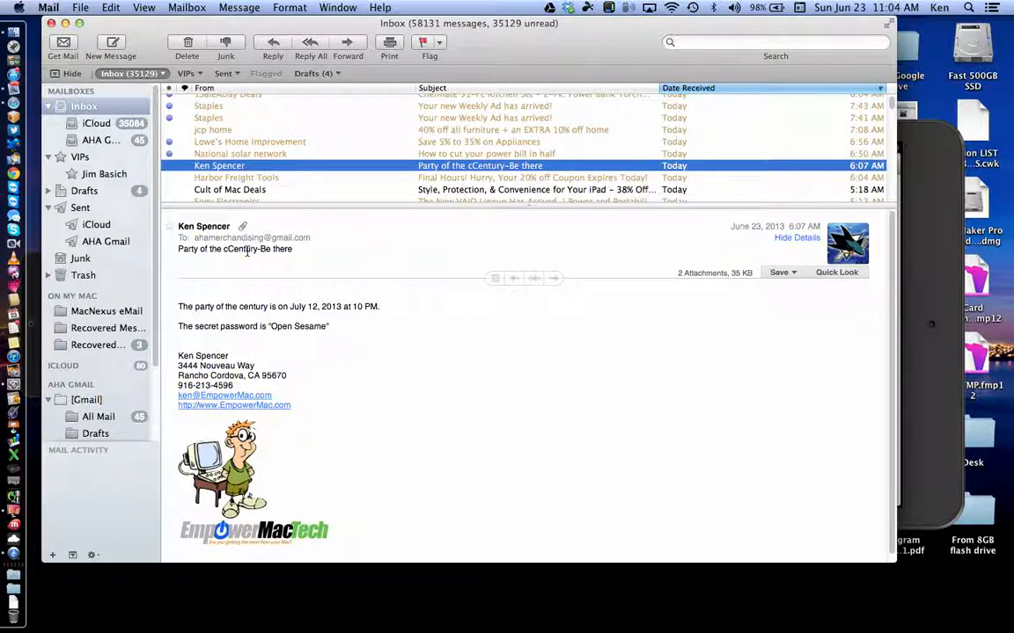
mouse_move(299, 246)
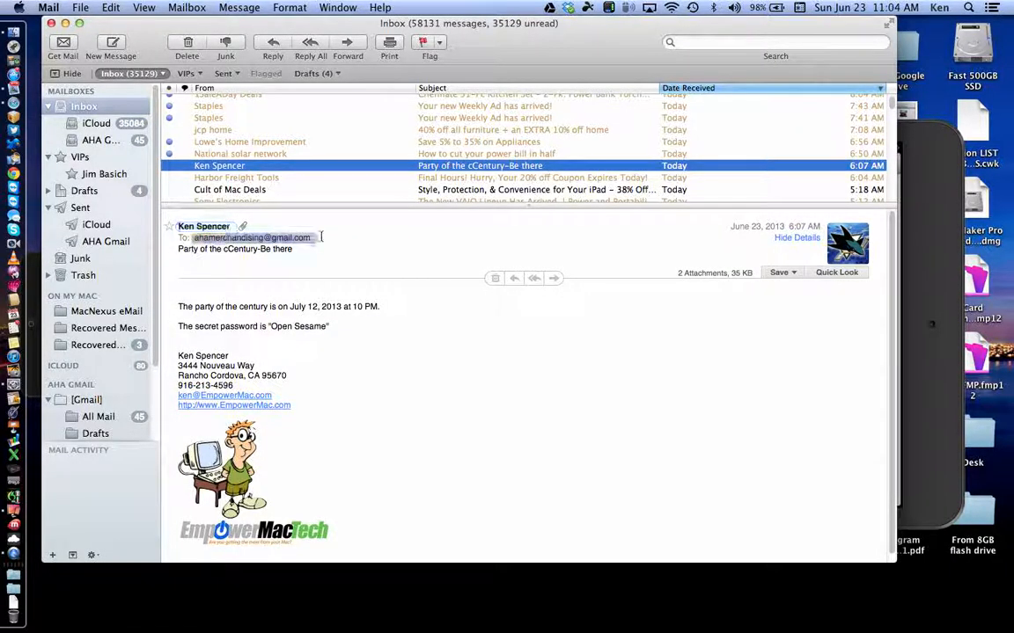
click(513, 279)
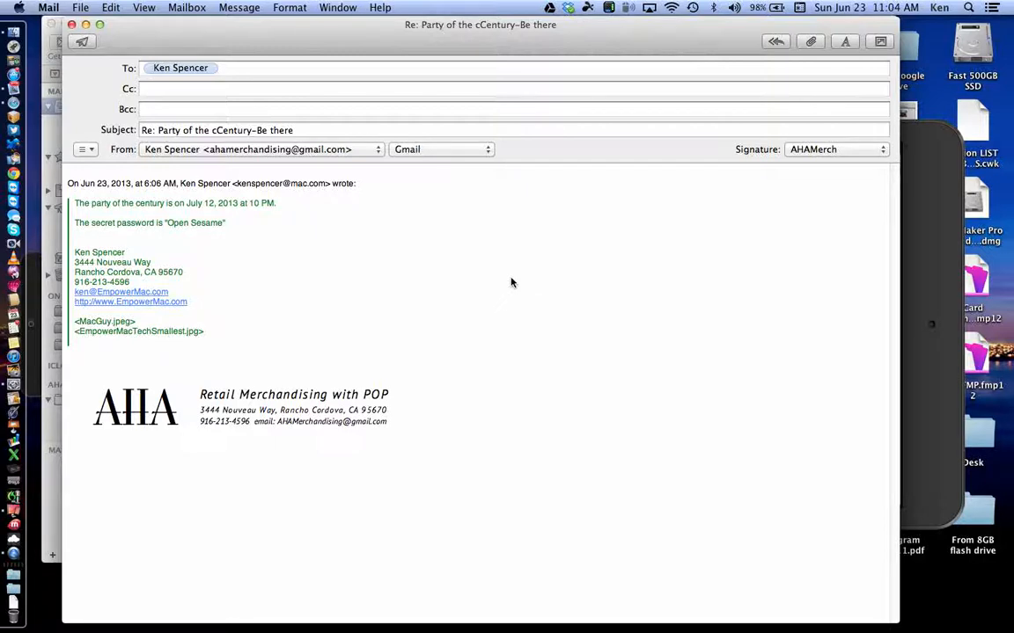
Step: Bring the mirrored iPad, with its own reply draft, to the front
click(924, 240)
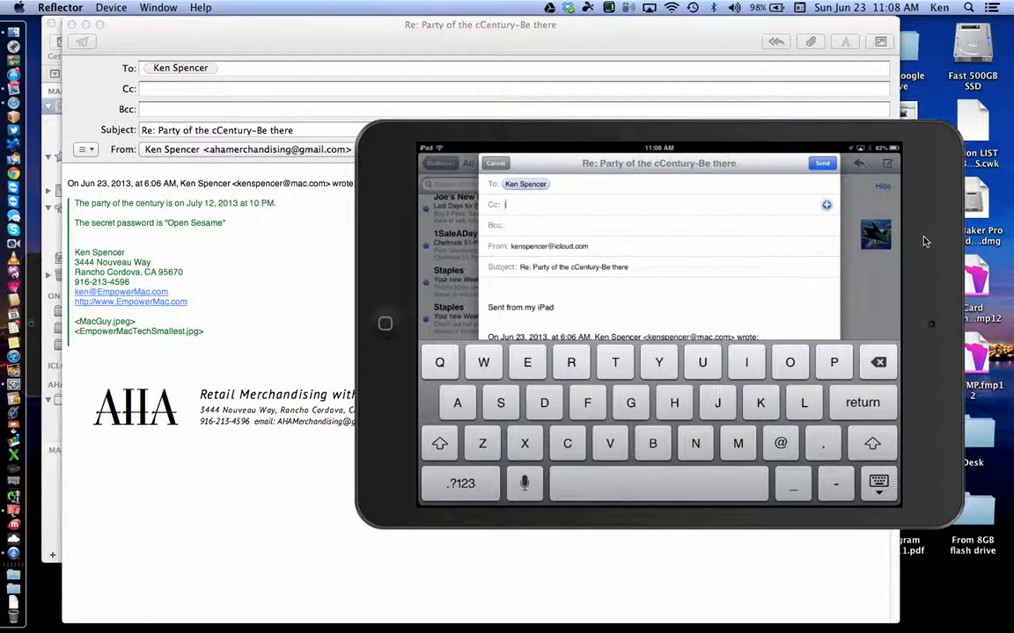
Step: Close the reply, reopen one to check its sending account, close it, and show the Window menu
click(282, 299)
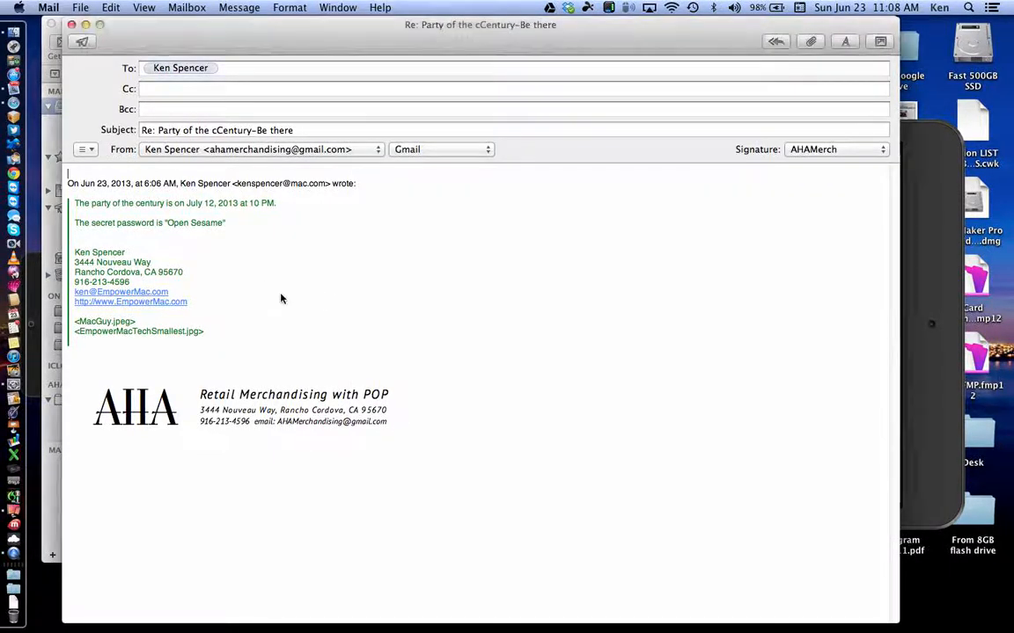
click(72, 25)
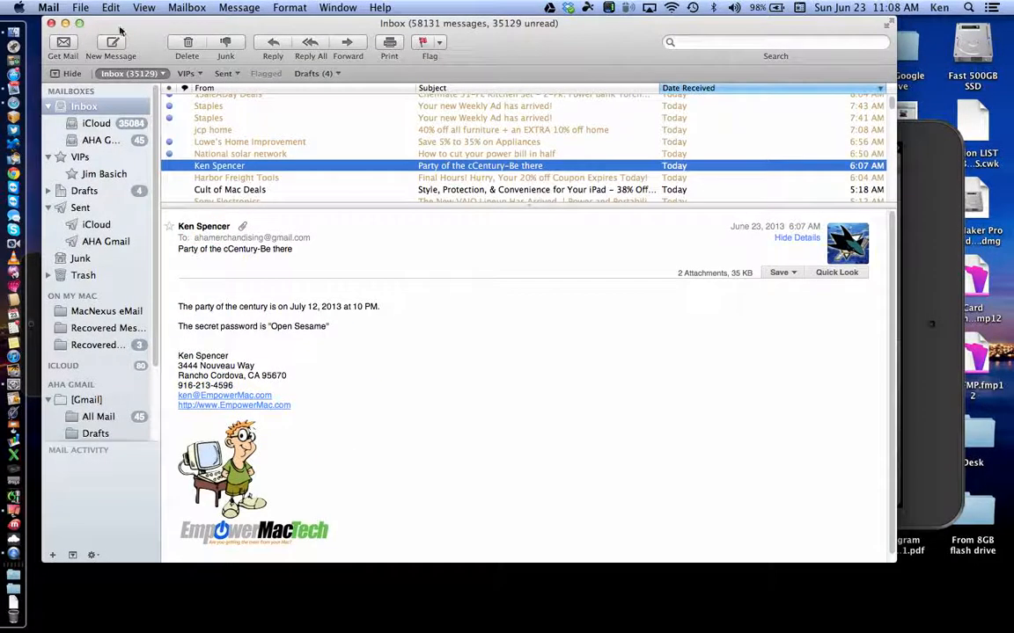
click(273, 44)
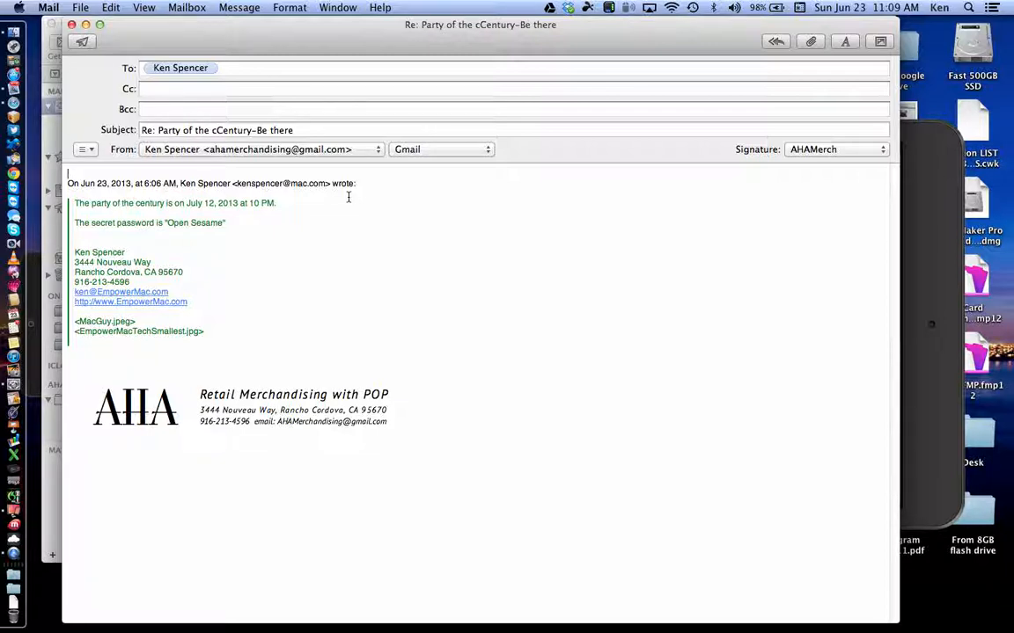
click(367, 152)
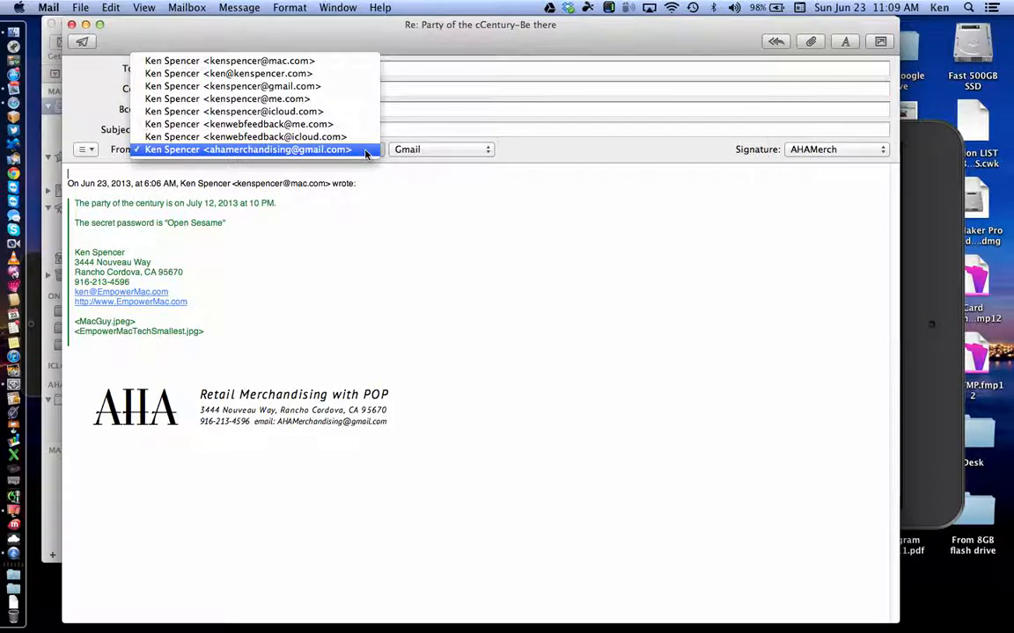
click(73, 26)
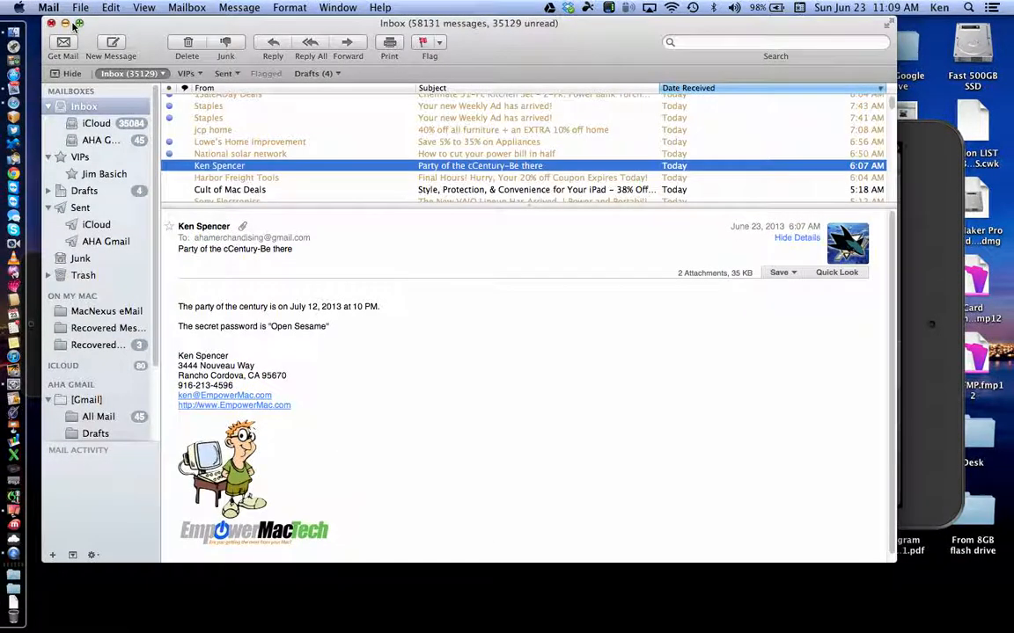
click(339, 8)
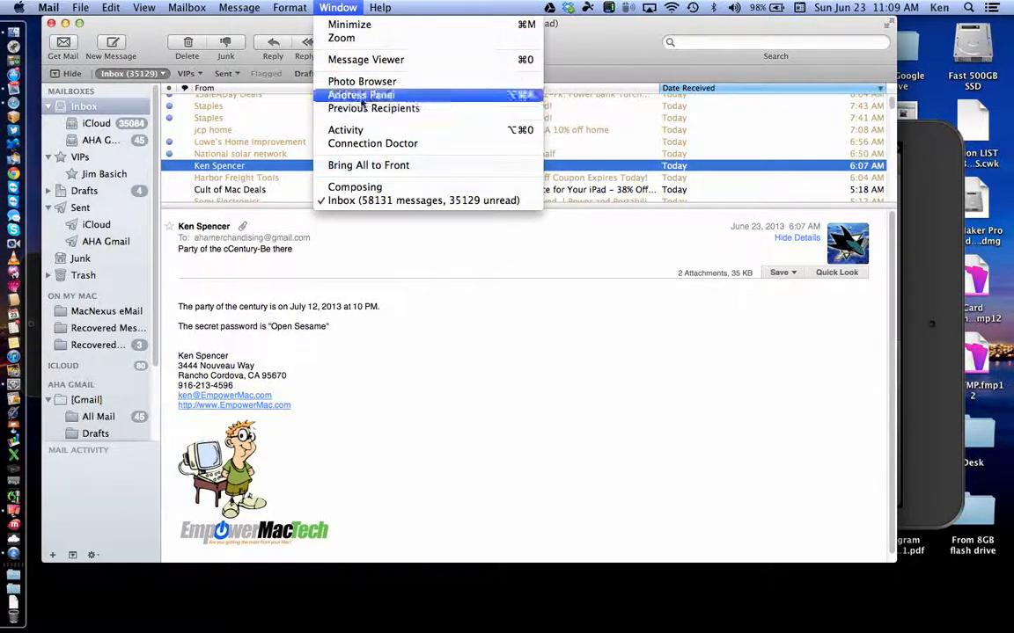
Step: In Composing preferences, set 'Send new messages from' to the user's own fixed address, then close them
click(370, 187)
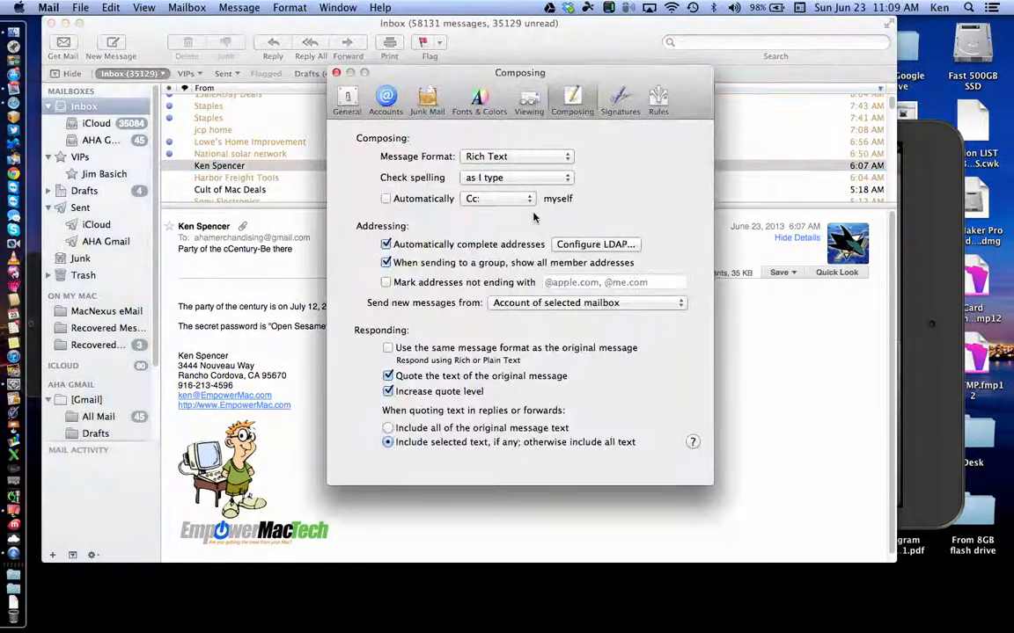
click(588, 303)
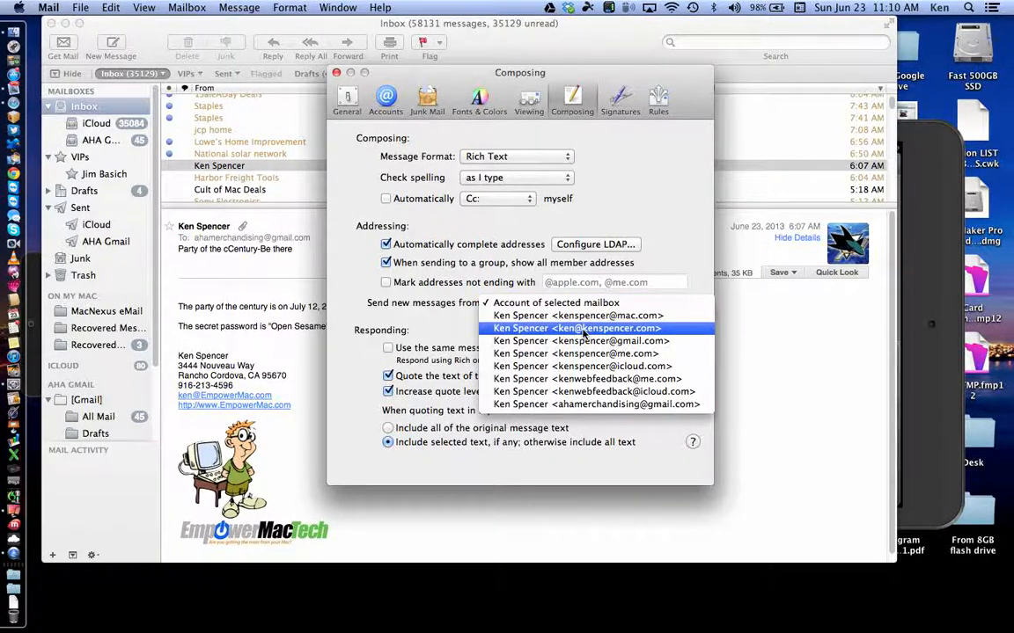
click(583, 329)
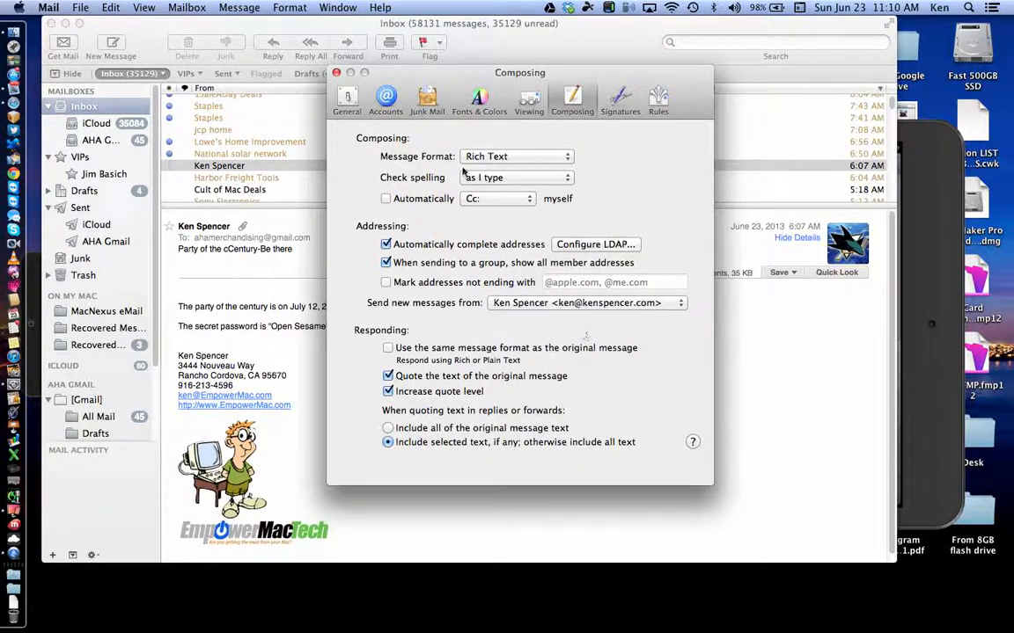
click(337, 72)
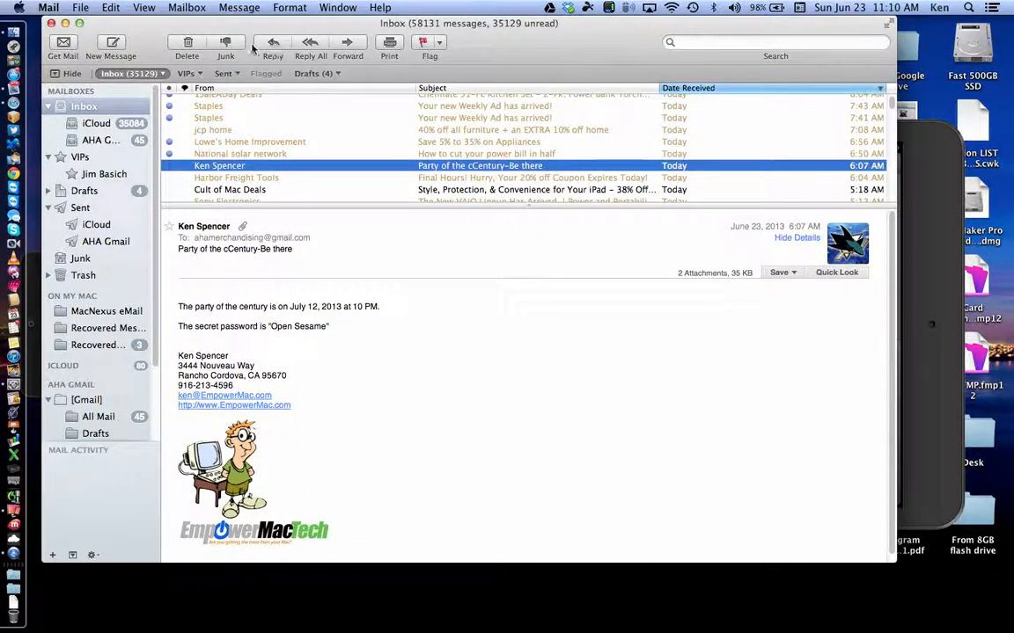
Step: After checking a blank message, set 'Send new messages from' to the iCloud address and close Composing preferences
click(110, 44)
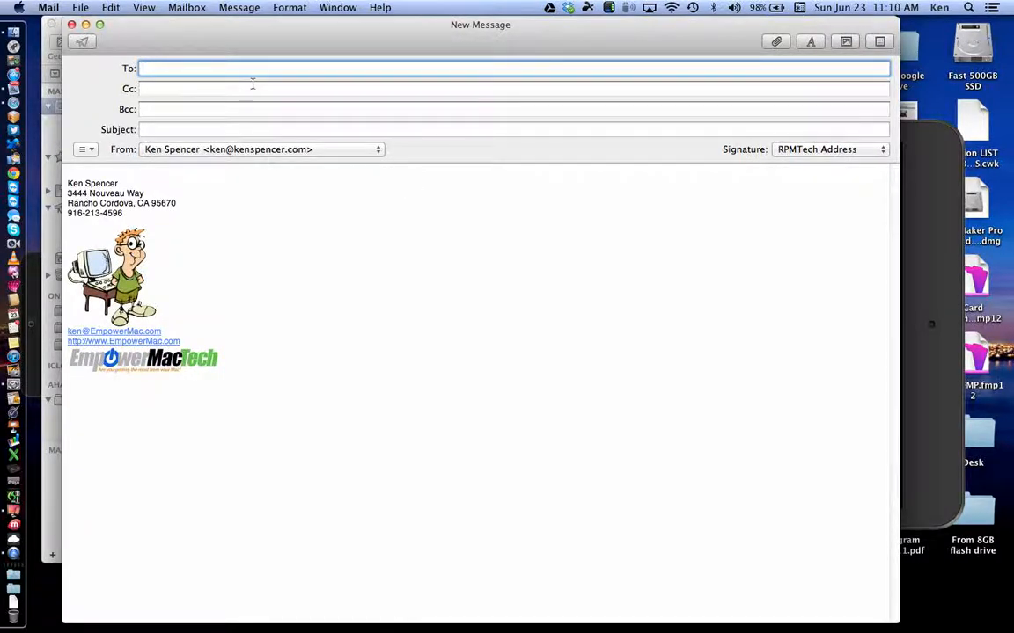
click(71, 24)
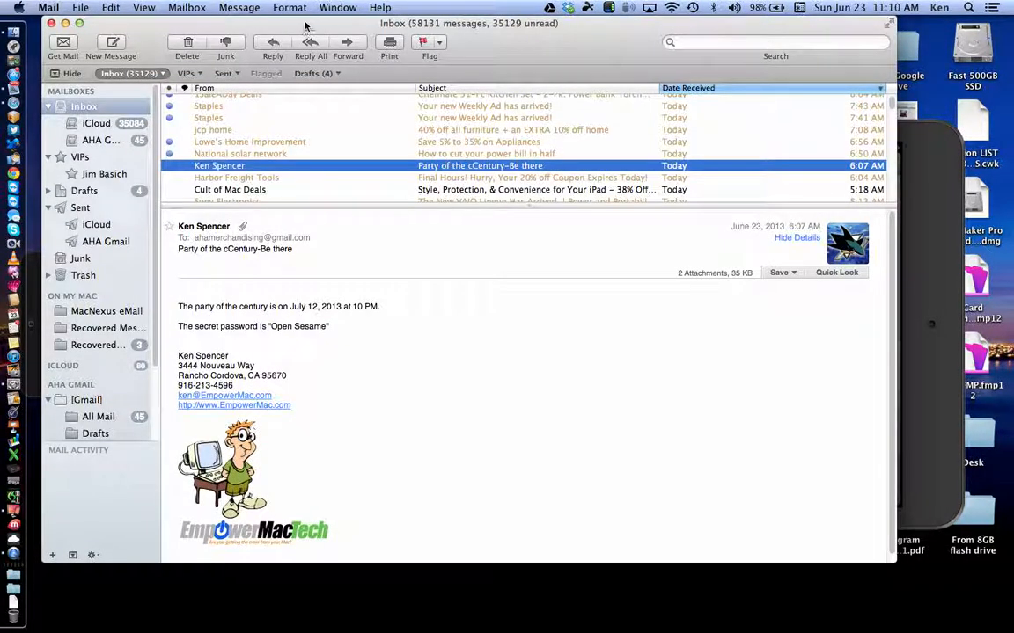
click(334, 7)
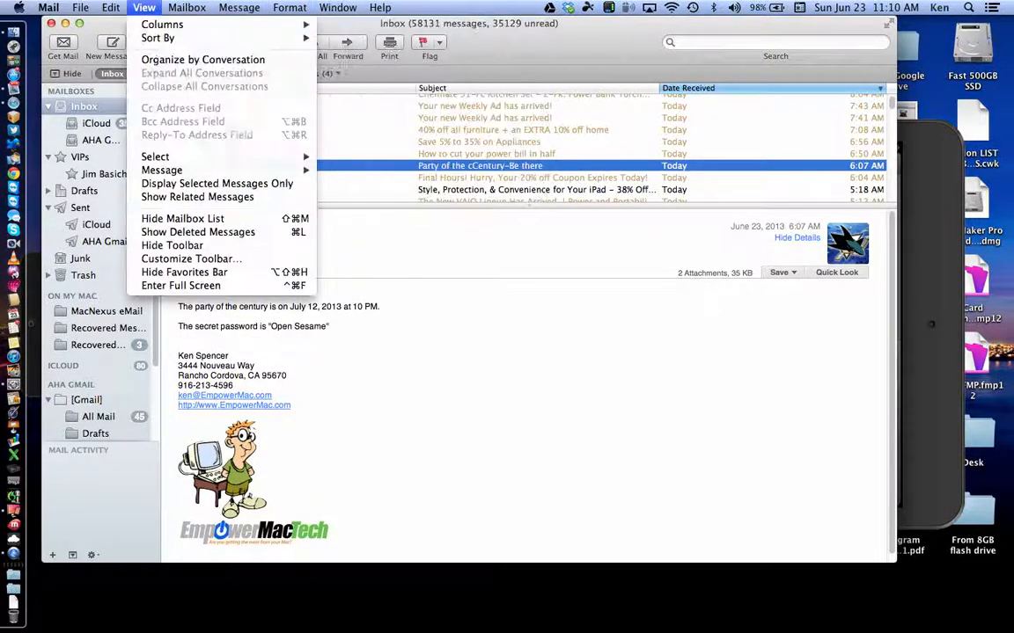
mouse_move(48, 7)
click(75, 46)
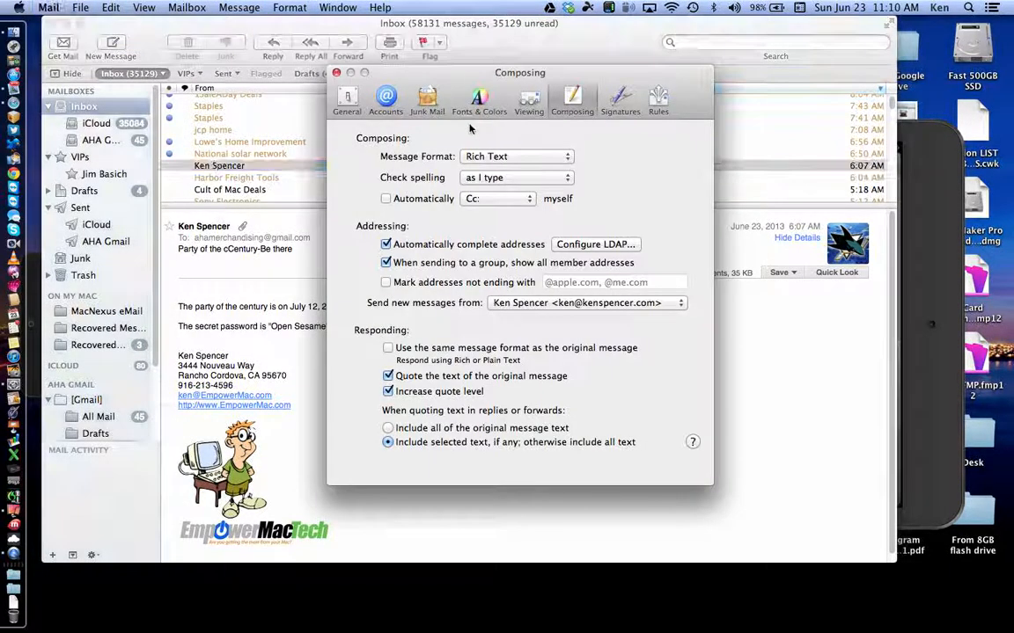
click(639, 303)
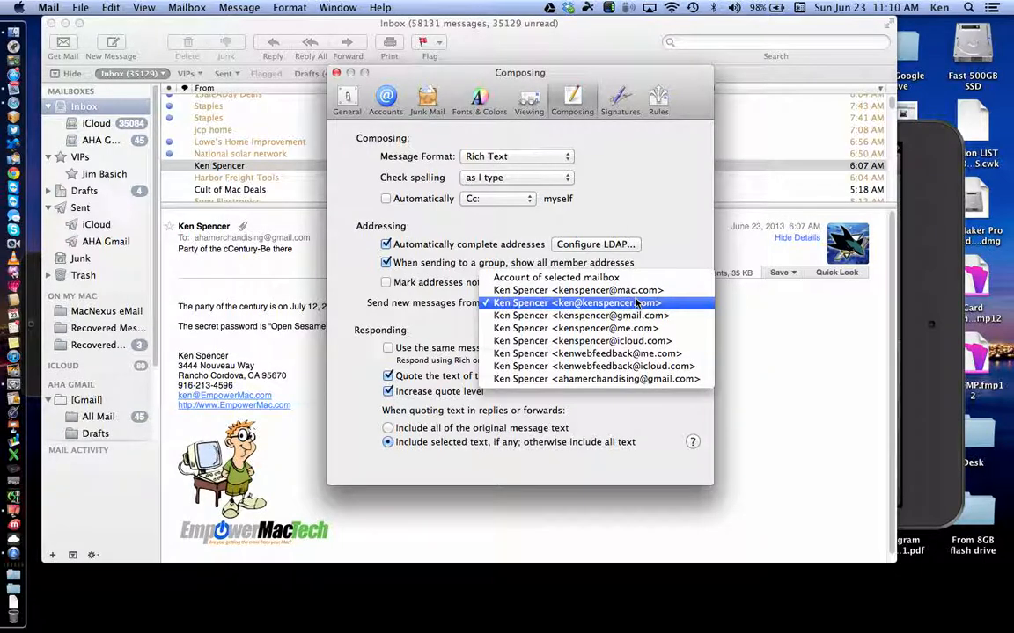
click(637, 343)
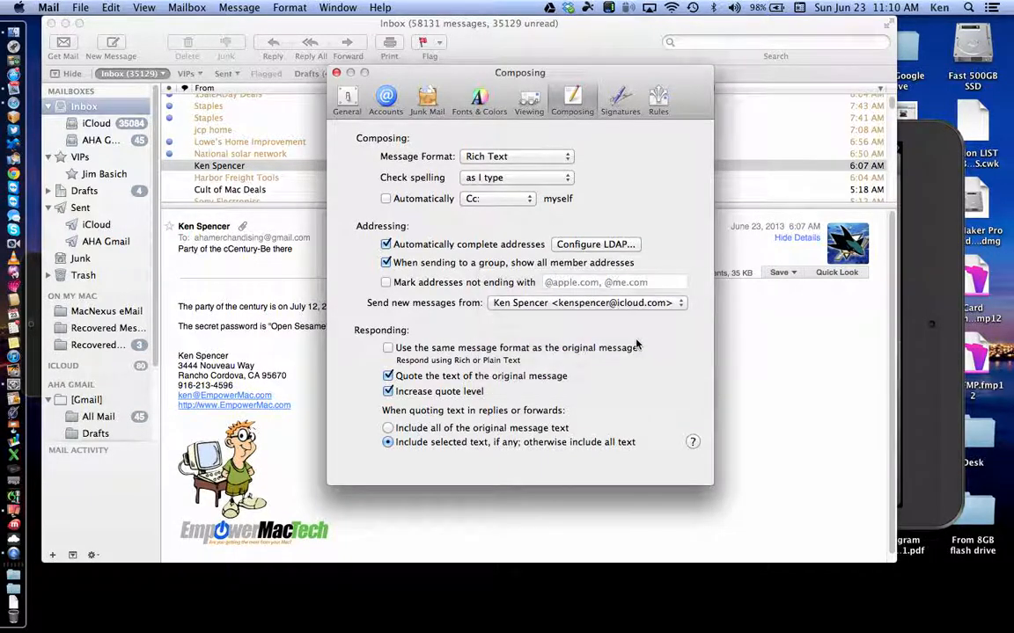
click(336, 73)
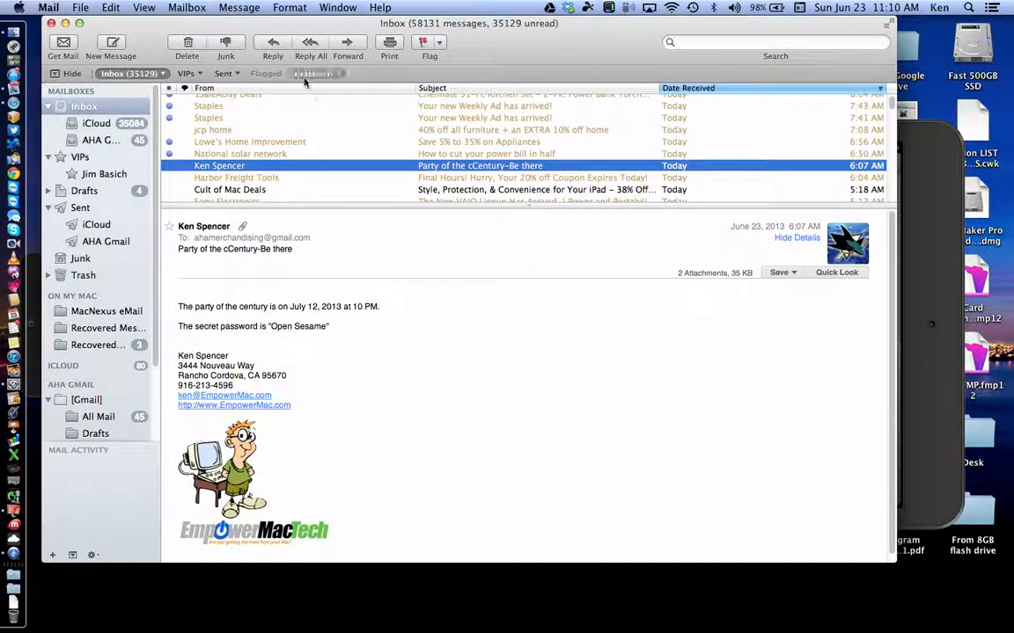
click(273, 48)
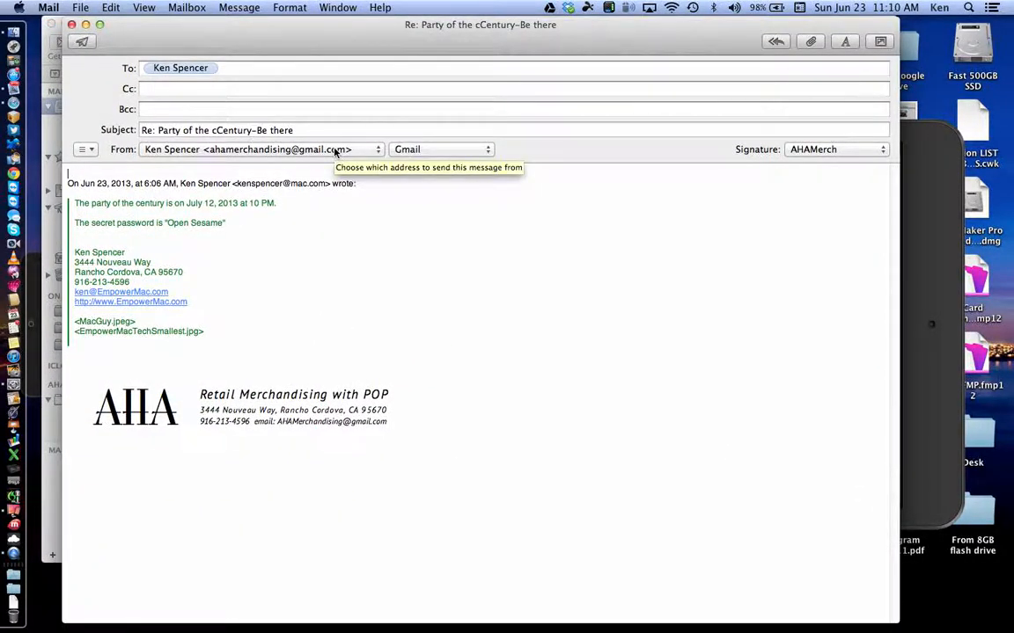
click(72, 24)
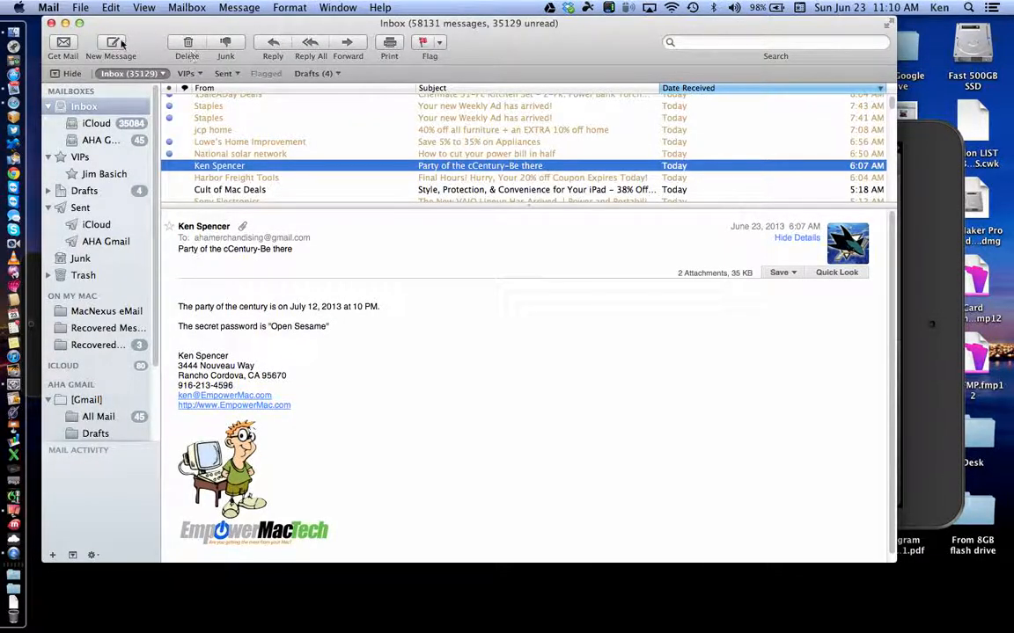
Step: Start a blank iCloud message, then bring Reflector's mirrored iPad screen to the front
click(113, 44)
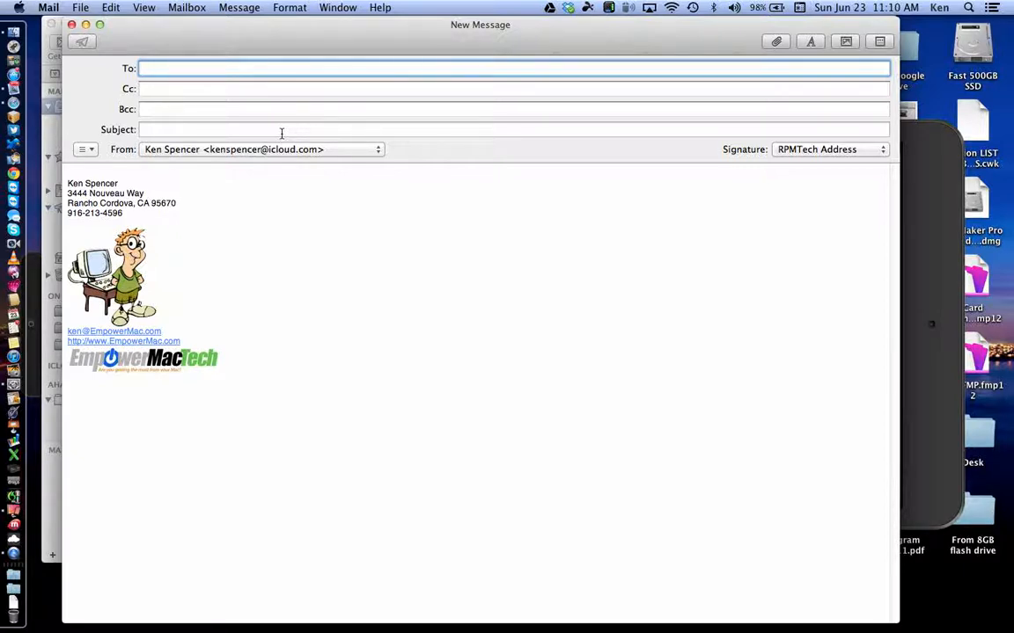
click(915, 201)
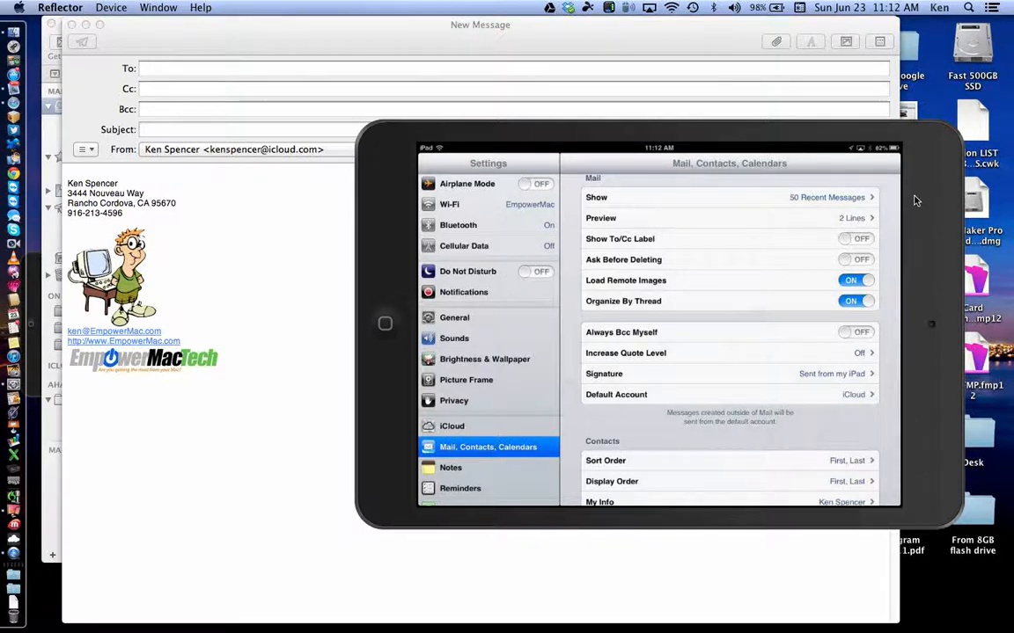
Step: Close the Mac's unsent new message and bring the Reflector iPad mirror back in front
click(357, 60)
click(72, 26)
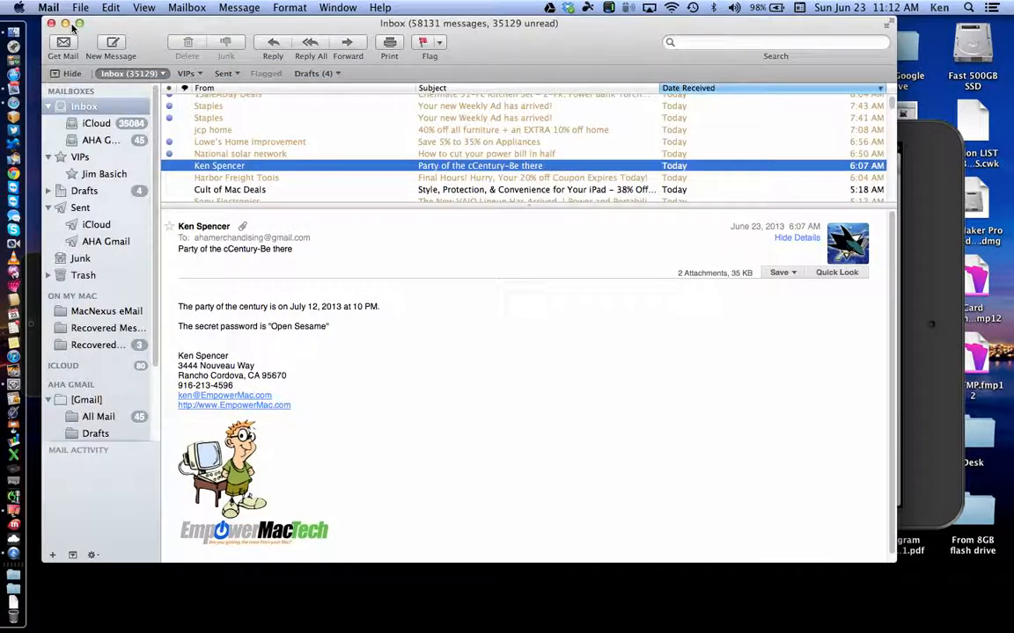
click(901, 289)
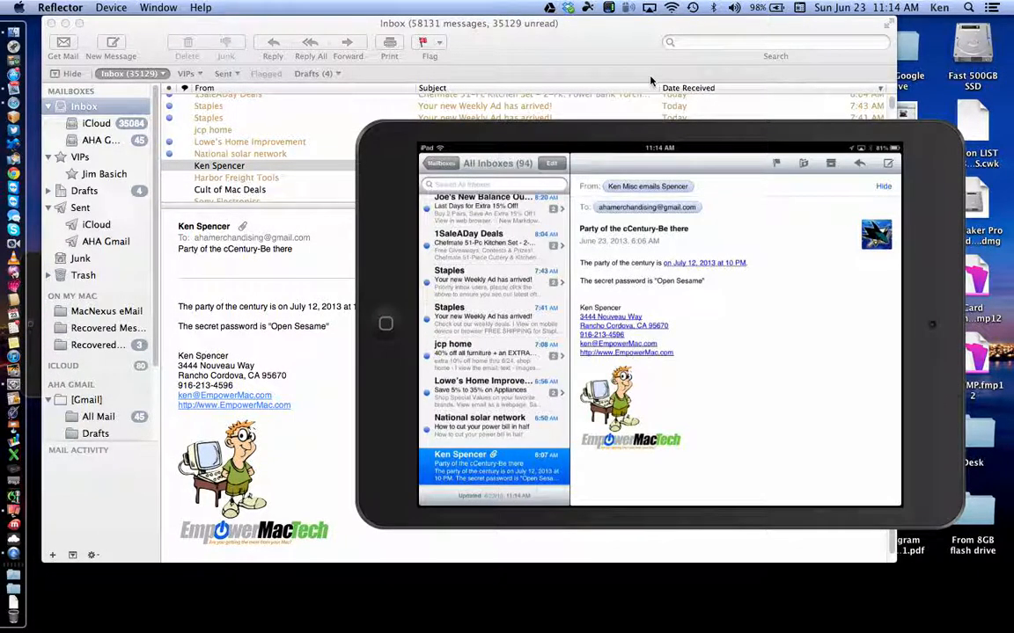
click(477, 40)
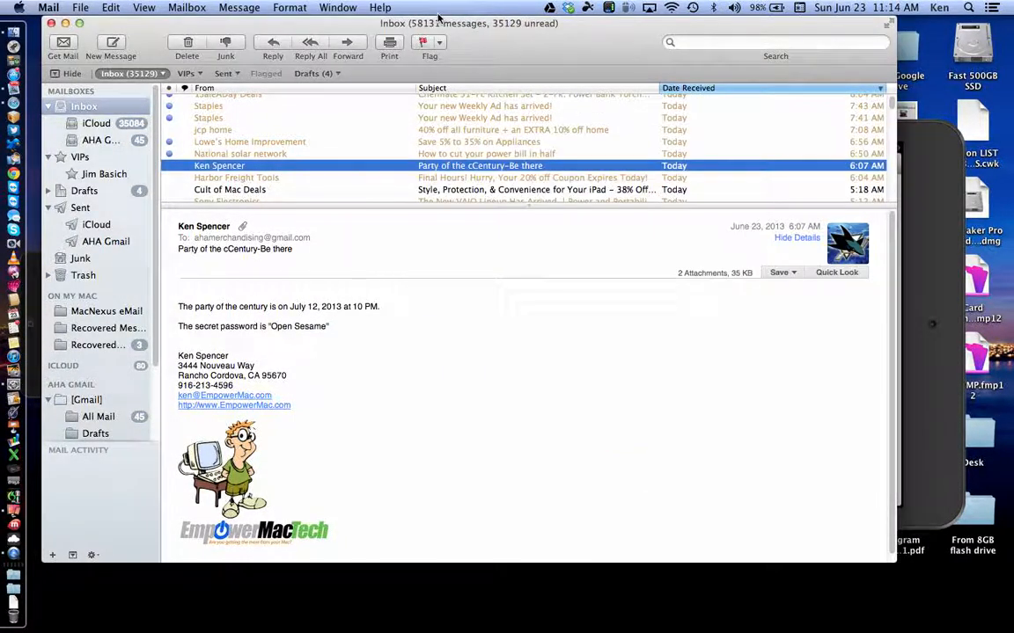
Step: Uncheck 'Increase quote level' in Mail's Composing preferences, then bring Reflector forward
click(49, 7)
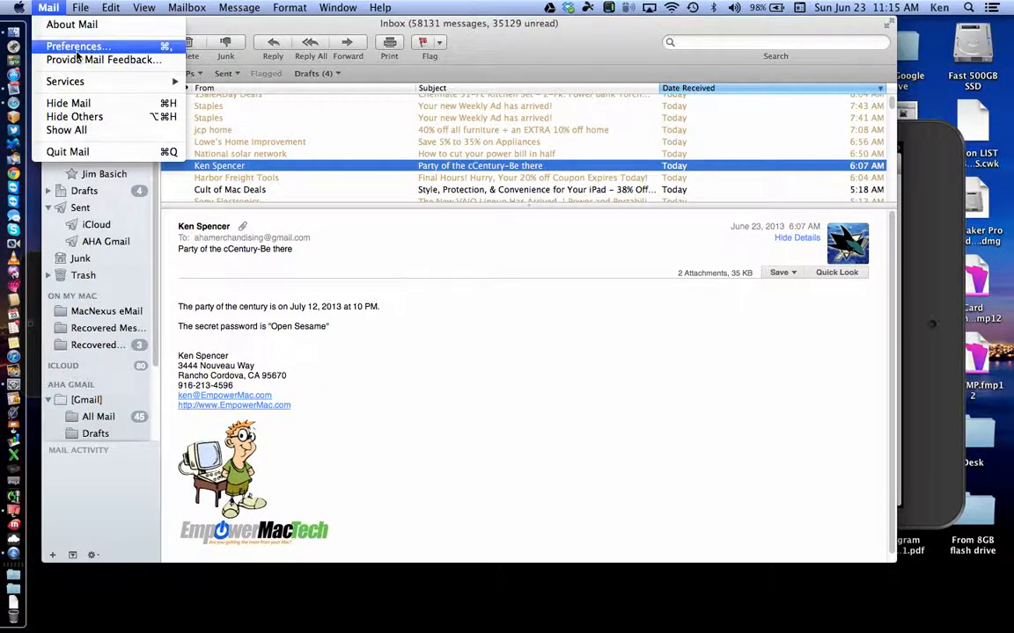
click(79, 45)
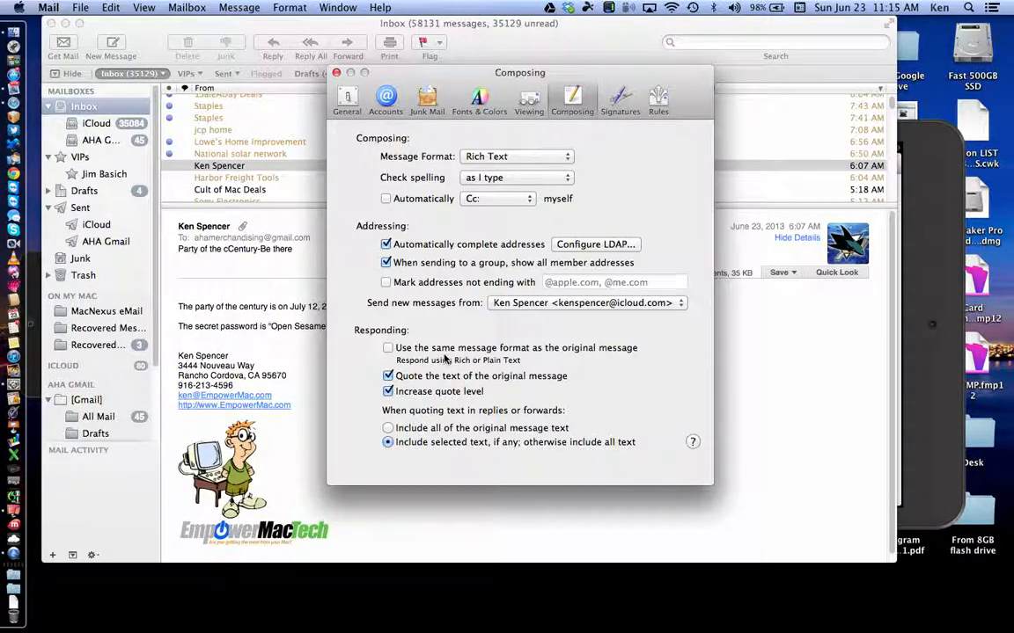
click(389, 393)
click(934, 262)
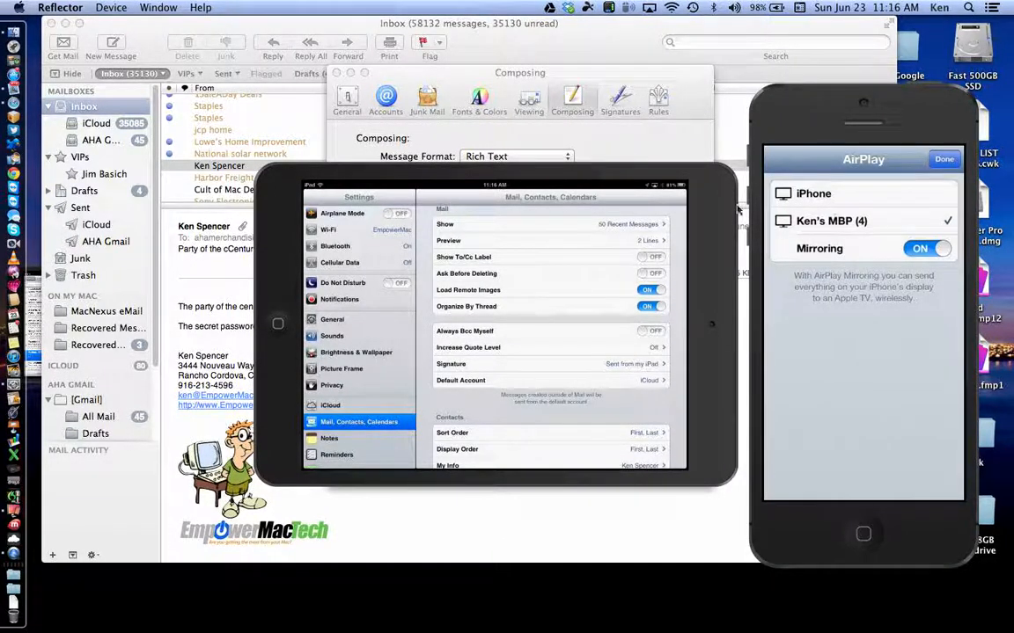
Step: Move the iPad mirror up-left and place the iPhone mirror beside it in Reflector
drag(704, 205, 480, 179)
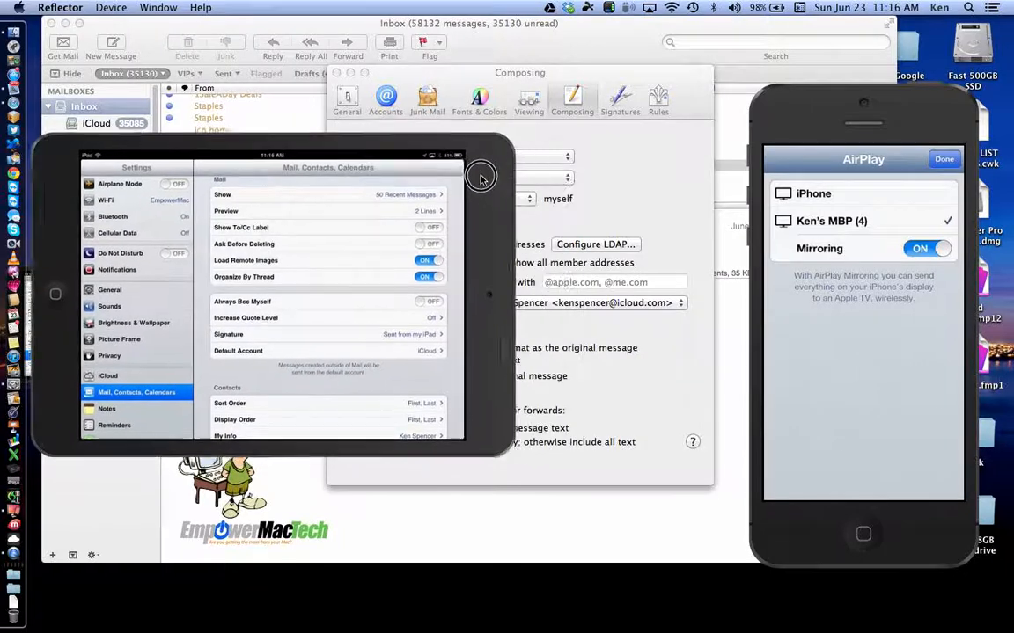
drag(816, 106, 669, 48)
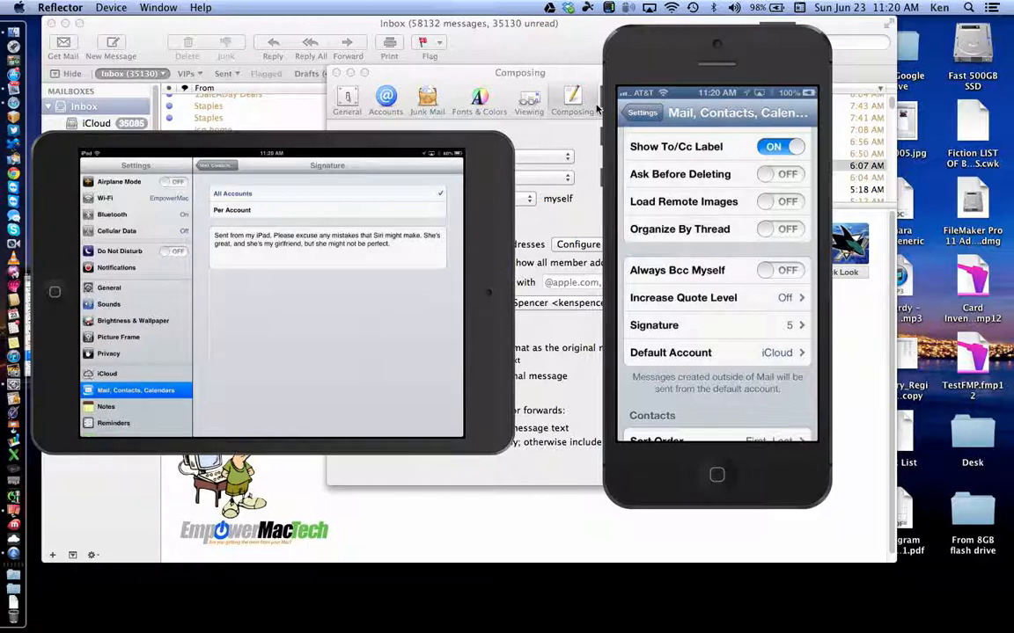
Step: Nudge the iPad mirror higher, then bring Composing preferences forward via the Window menu and close them
drag(356, 155, 358, 150)
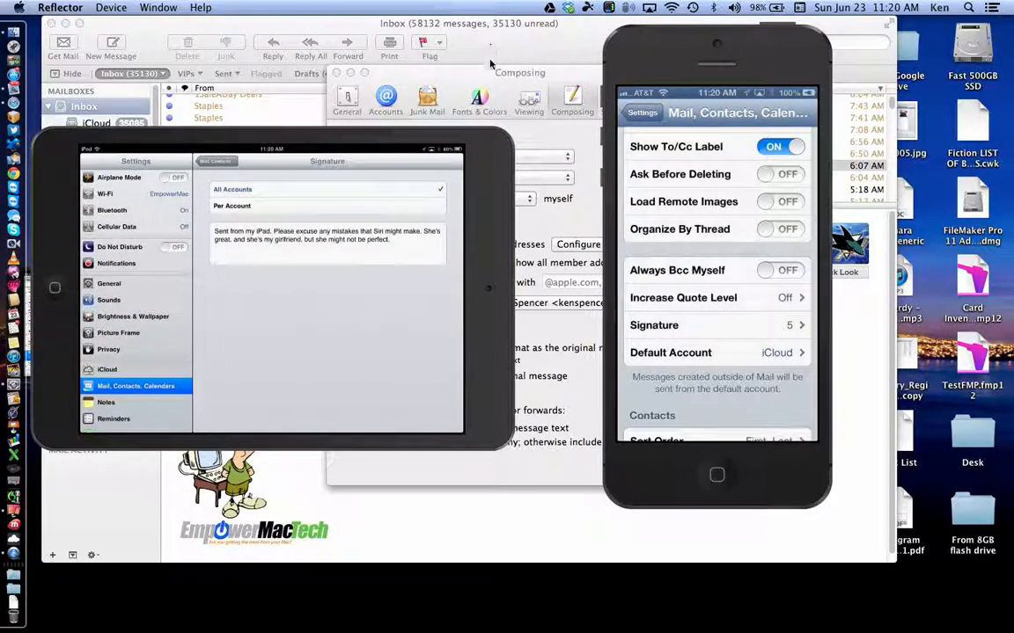
click(490, 69)
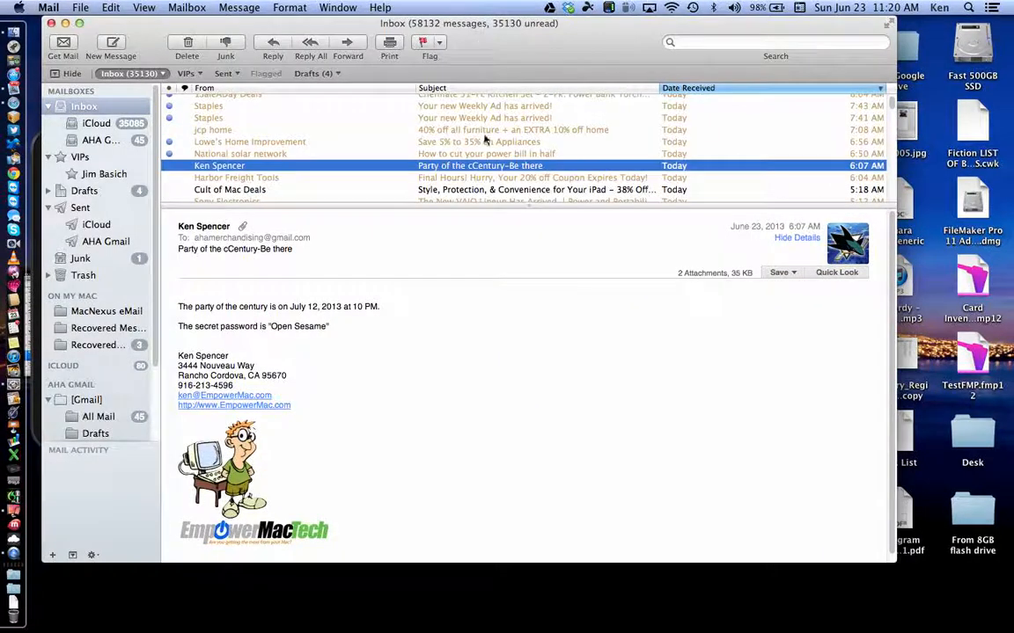
click(338, 7)
click(361, 188)
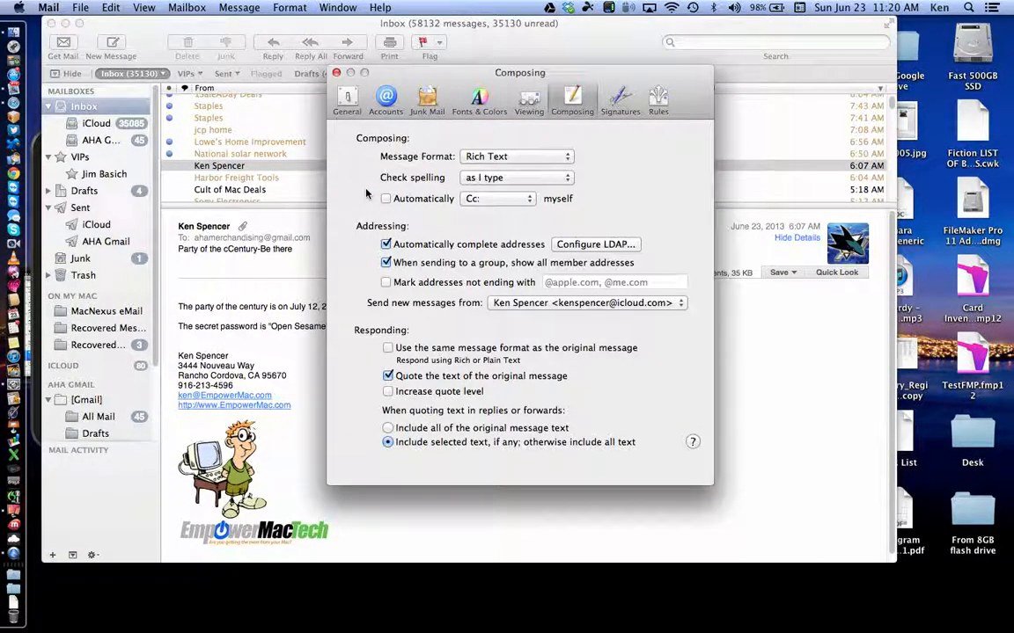
click(336, 72)
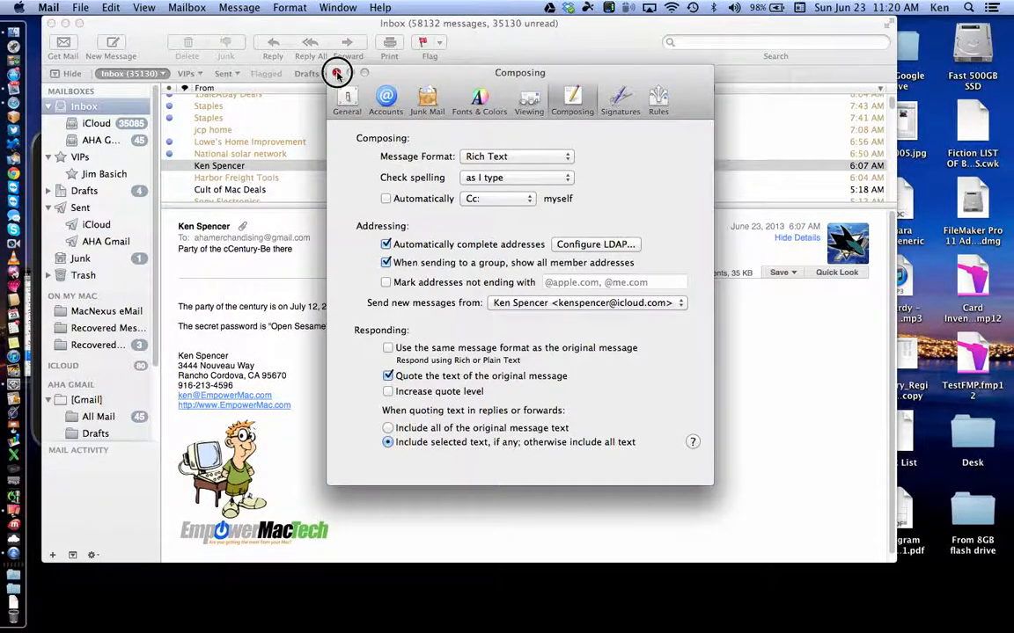
scroll(421, 475, down, 1)
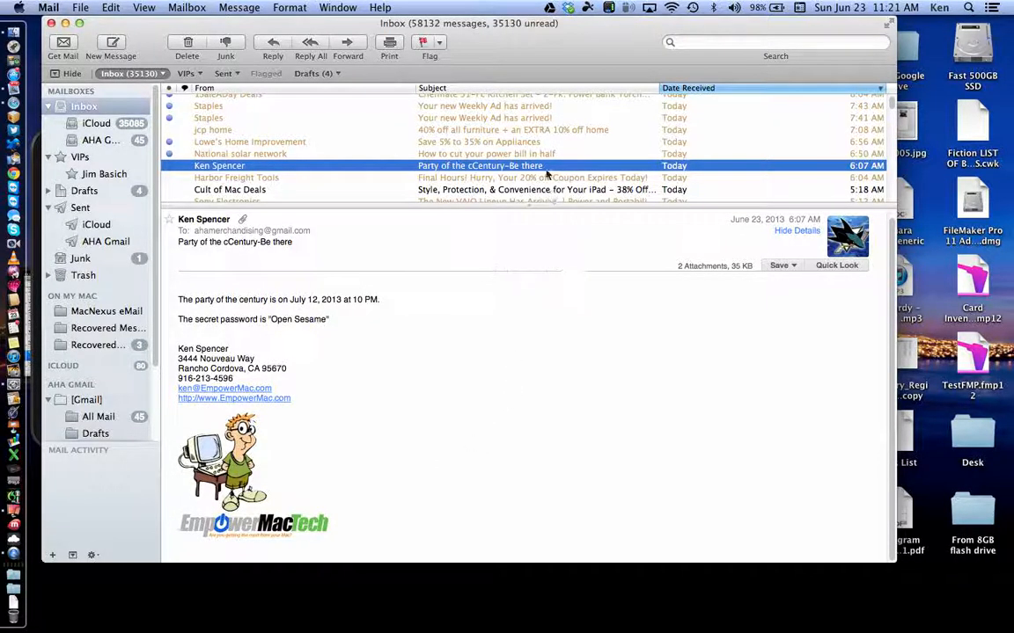
Step: Open Mail's Preferences and switch to the Signatures pane
click(49, 8)
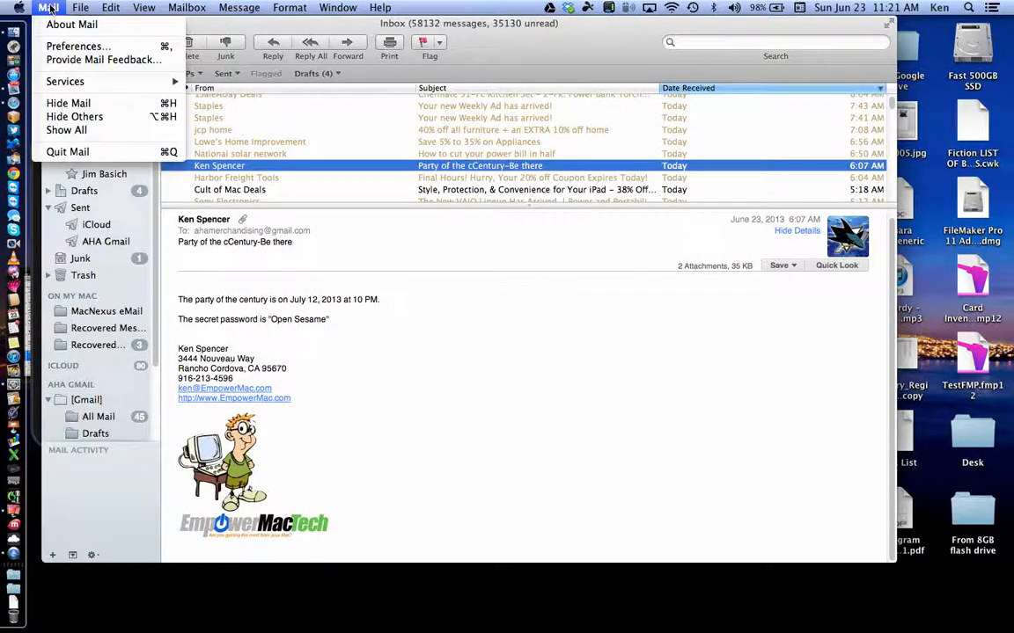
click(59, 46)
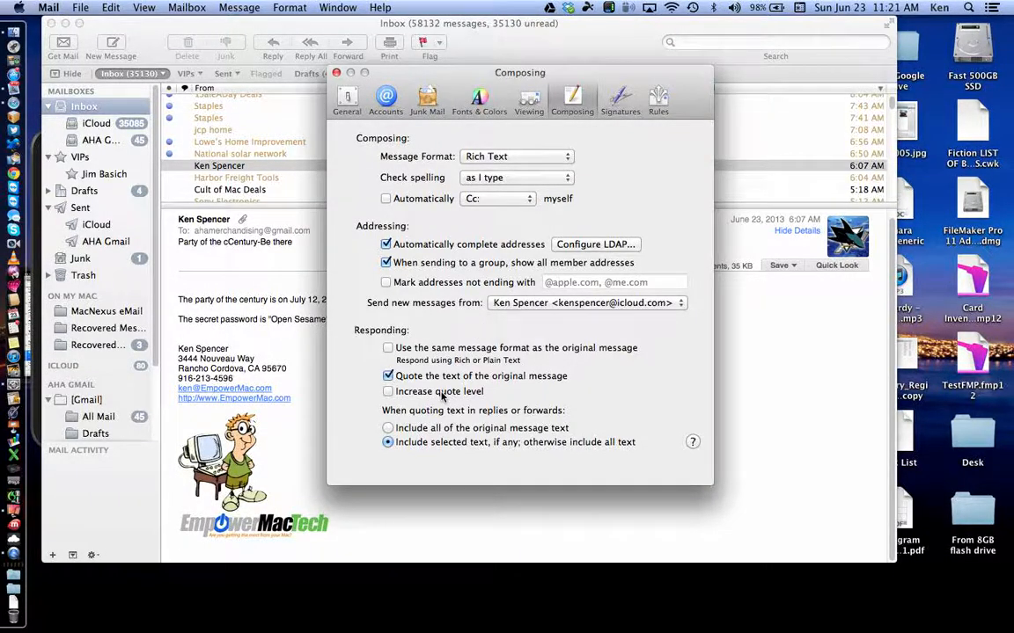
click(622, 102)
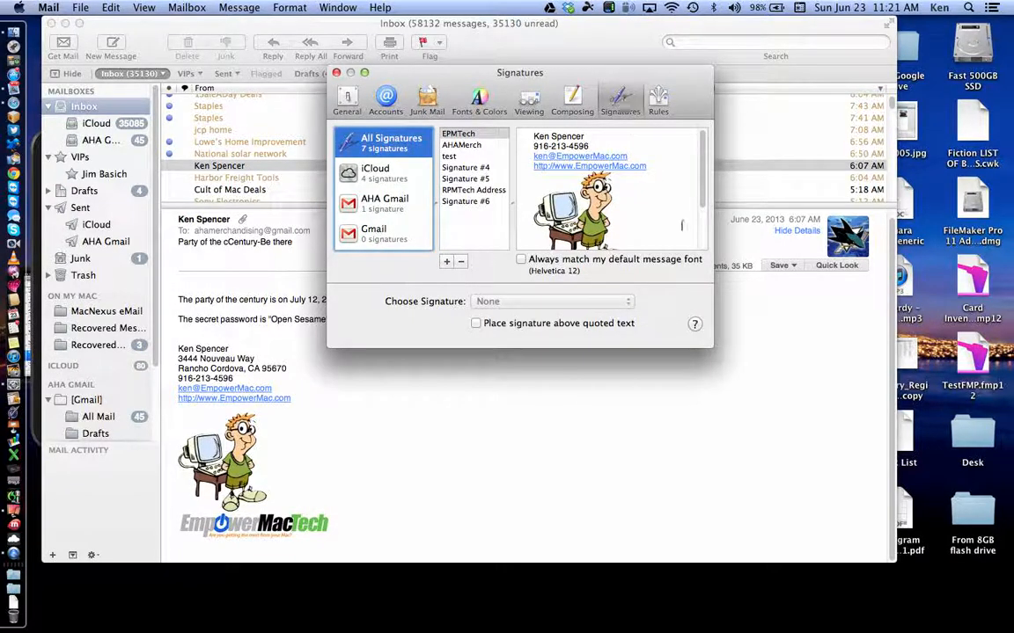
Step: Enlarge the Signatures window so the full EPMTech signature preview with logo shows
drag(709, 349, 788, 446)
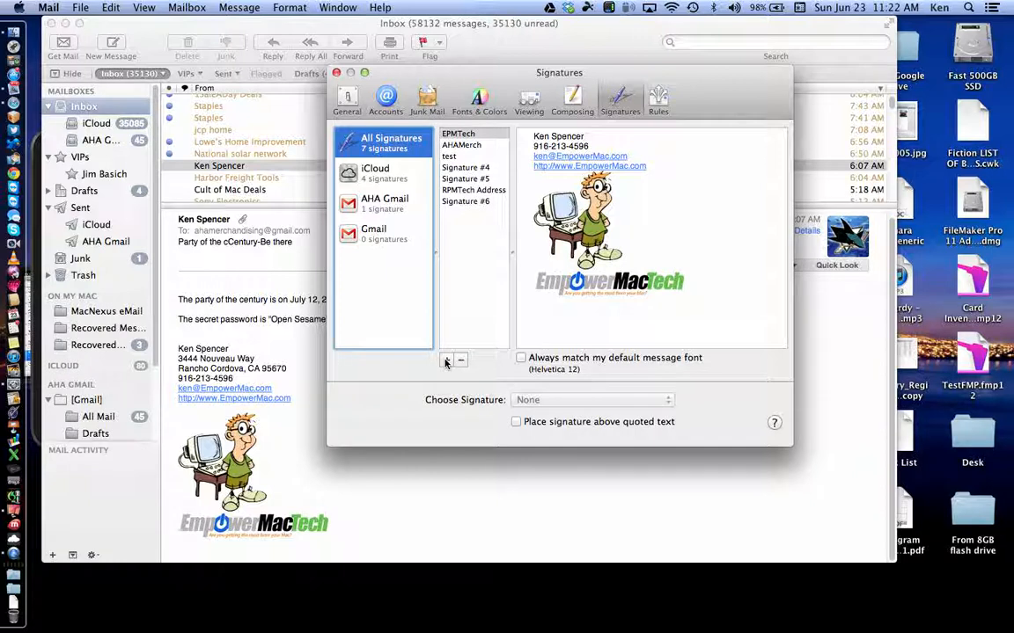
Step: Add a signature named 'Class Test' and replace its placeholder text with 'This is a test Signature'
click(447, 361)
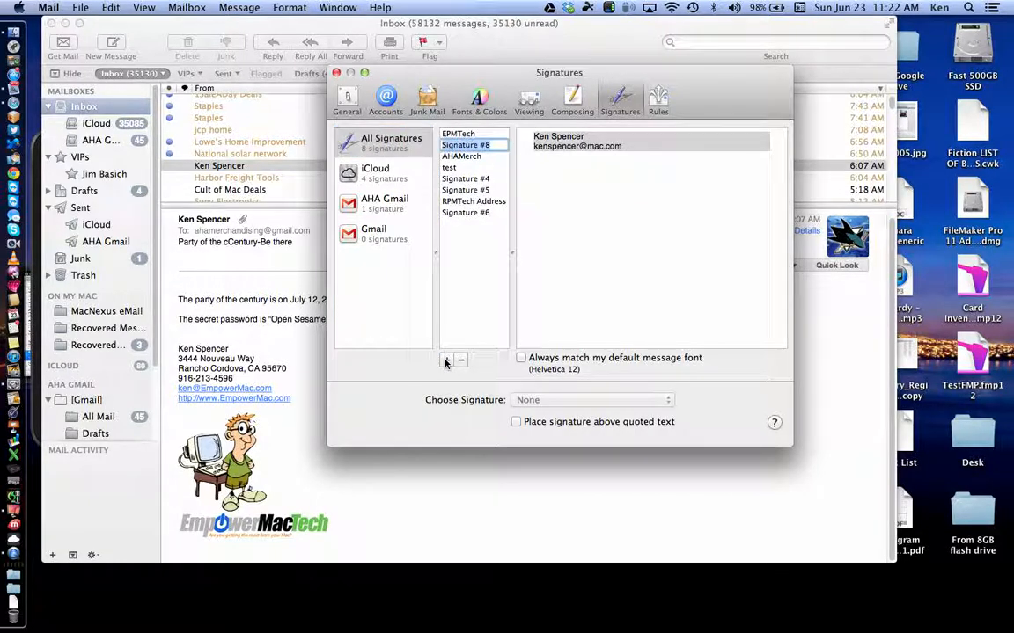
text(C)
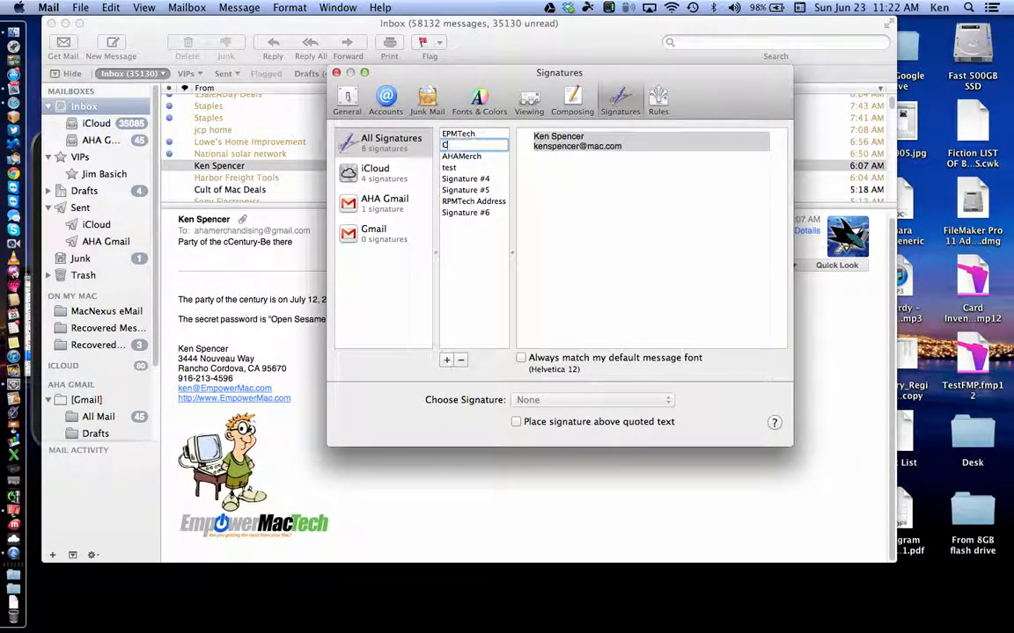
text(lass Test)
drag(563, 129, 626, 148)
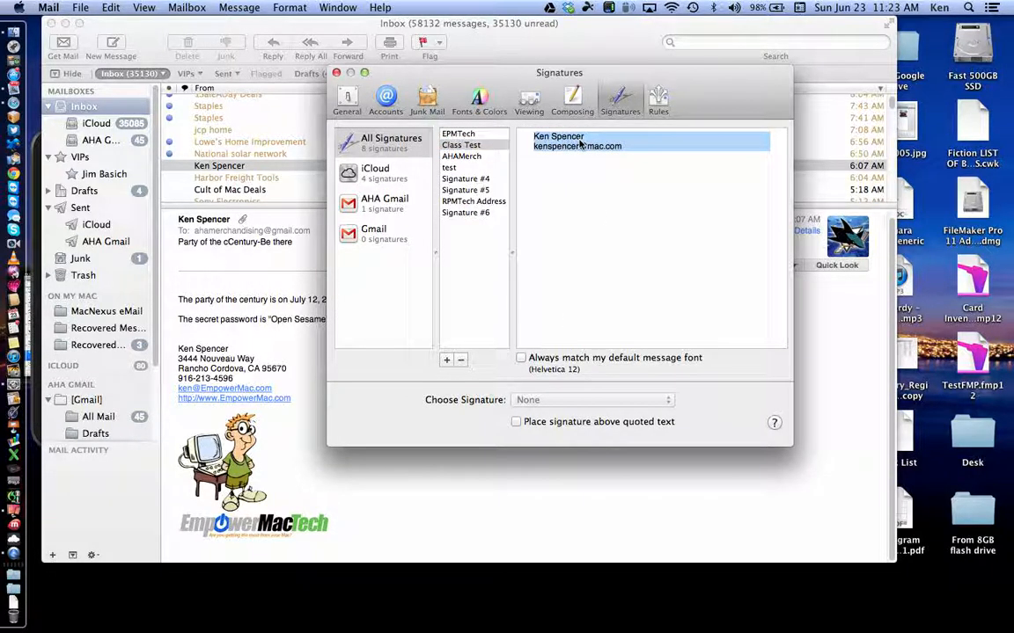
key(BackSpace)
text(This i)
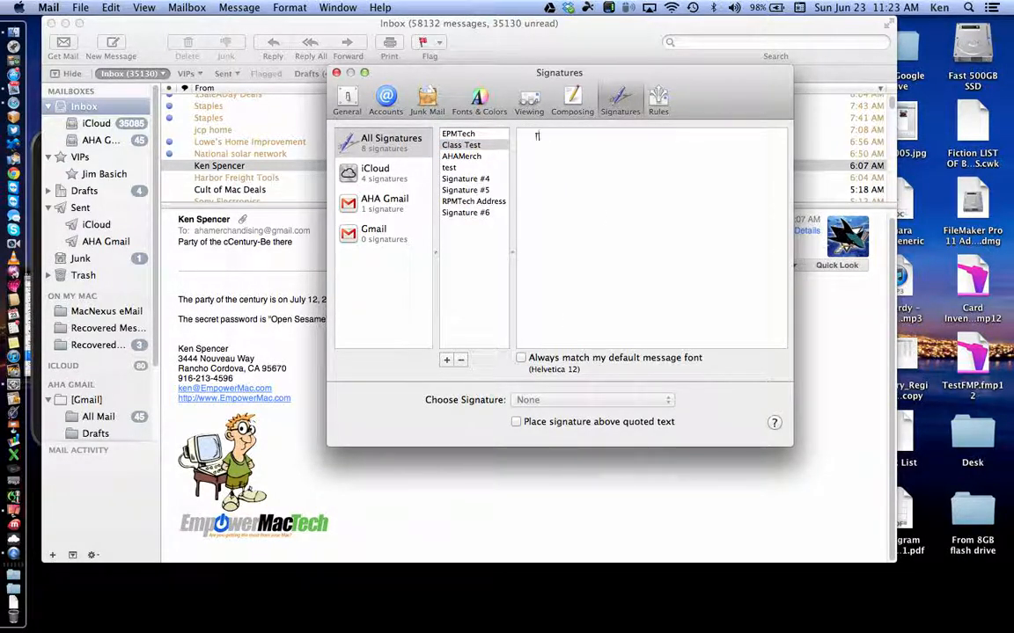
text(test Signature)
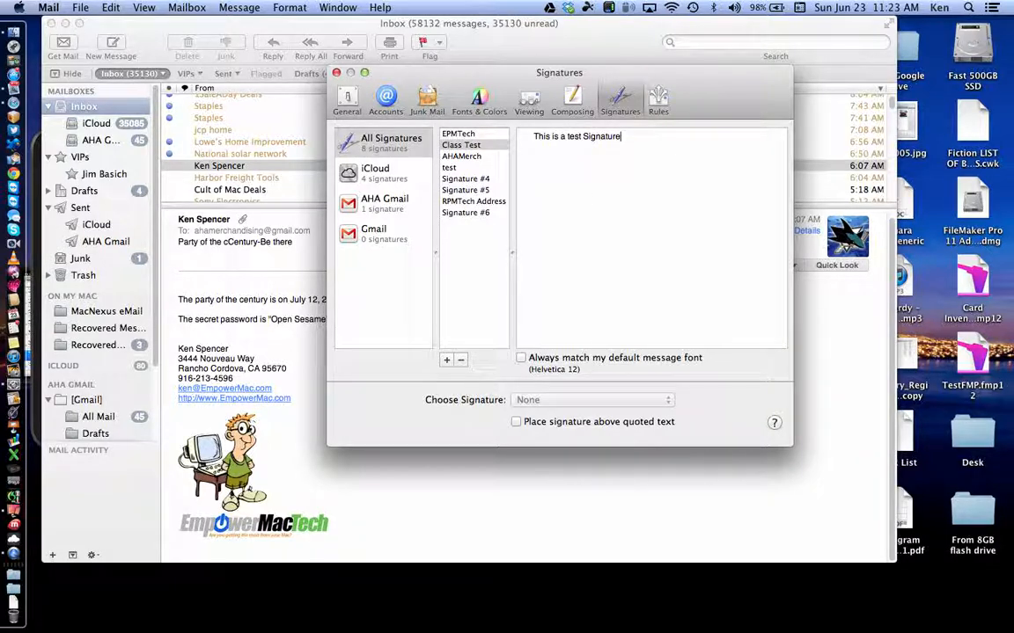
Step: Set the sentence 'This is a test Signature' in the Helvetica Neue font family
click(343, 7)
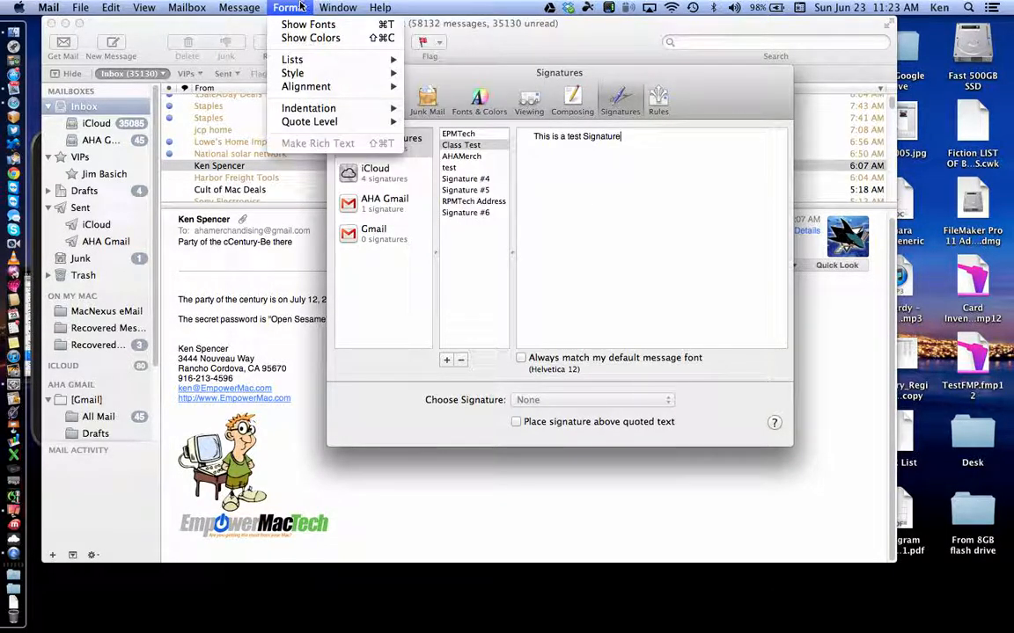
click(299, 29)
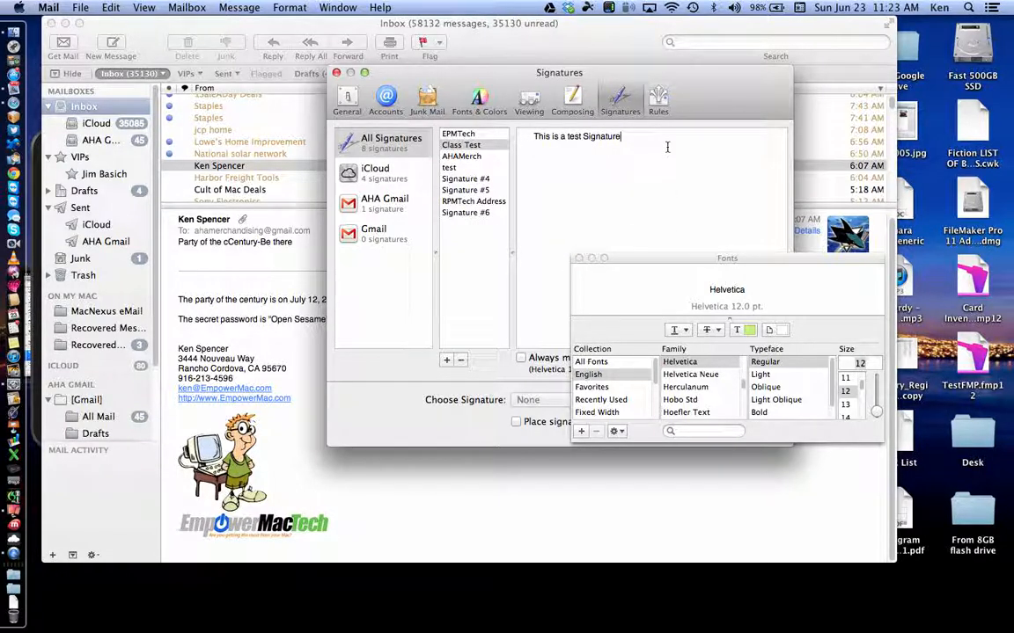
shift+click(557, 136)
drag(558, 137, 534, 136)
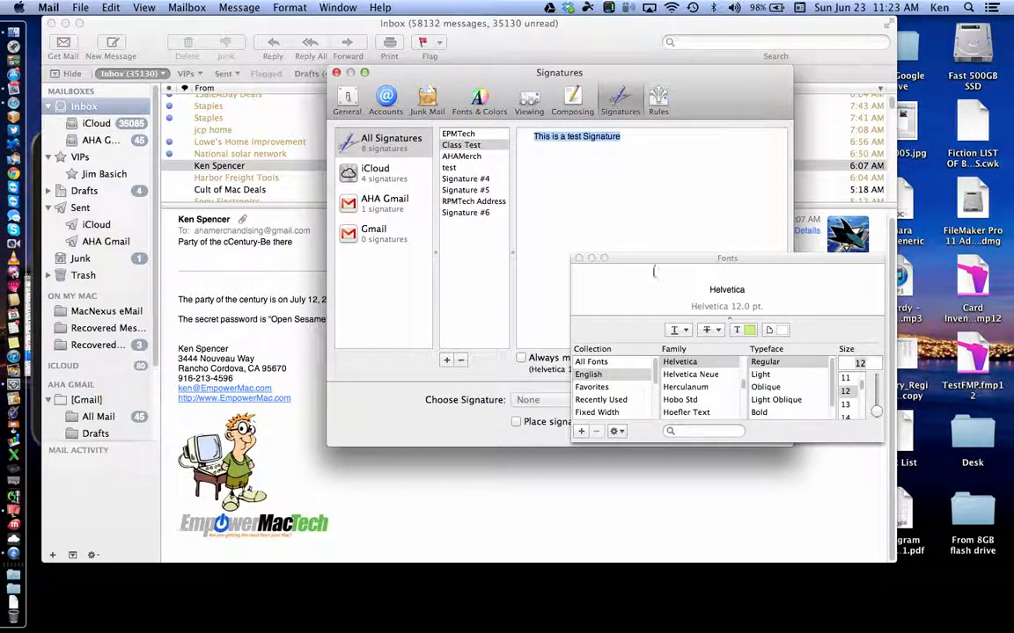
click(710, 377)
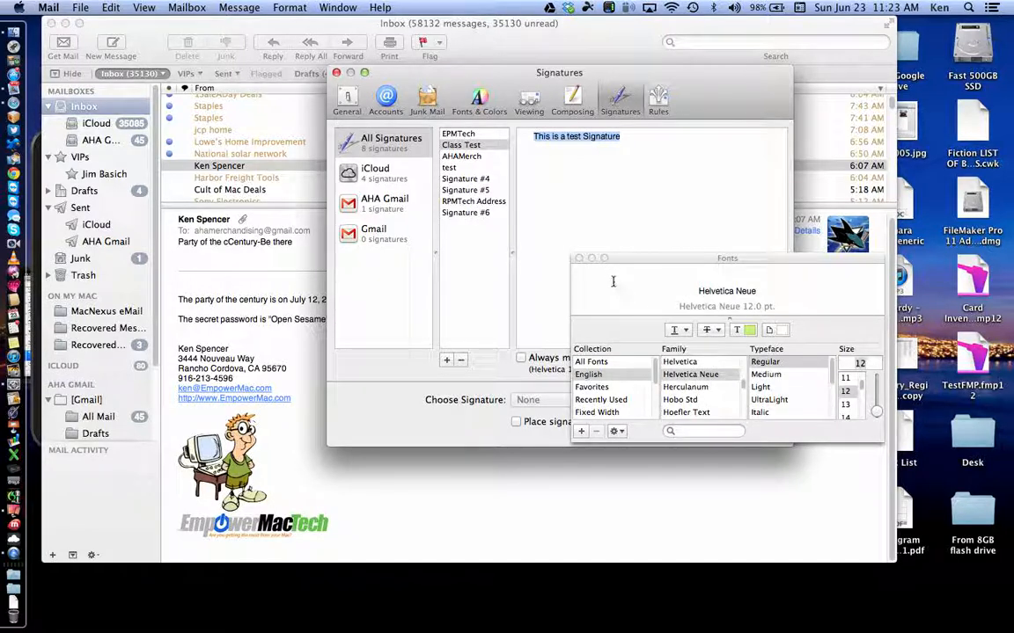
click(579, 259)
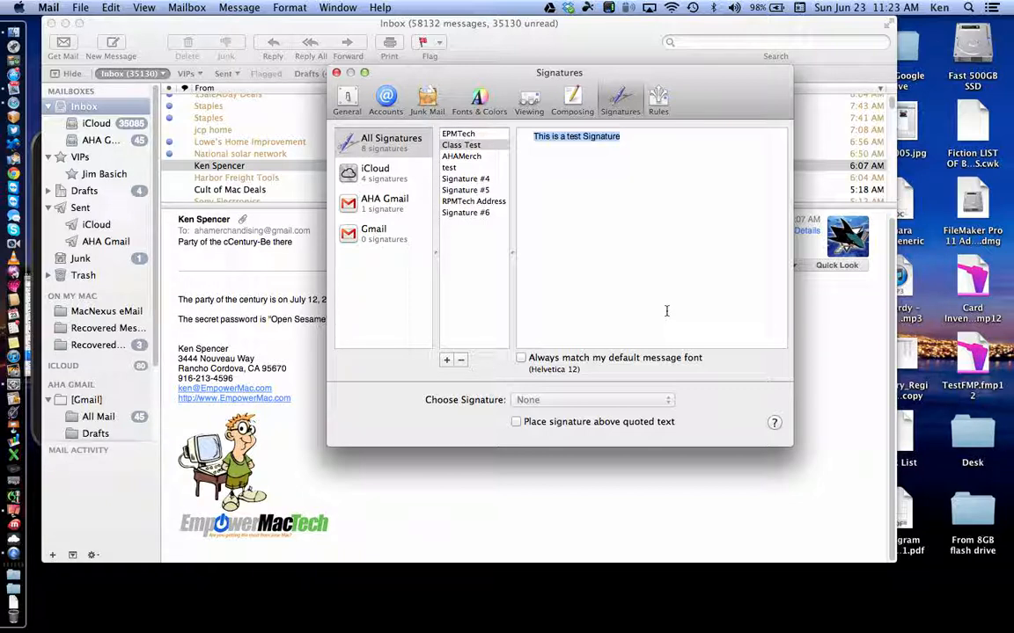
click(626, 209)
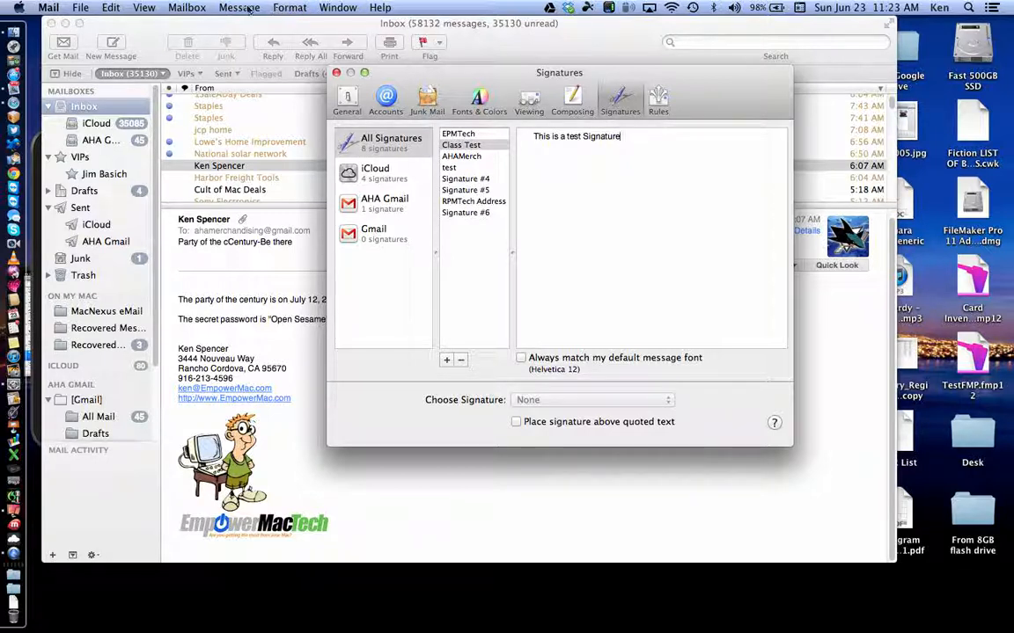
Step: Reopen the Fonts panel via Format > Show Fonts
click(332, 8)
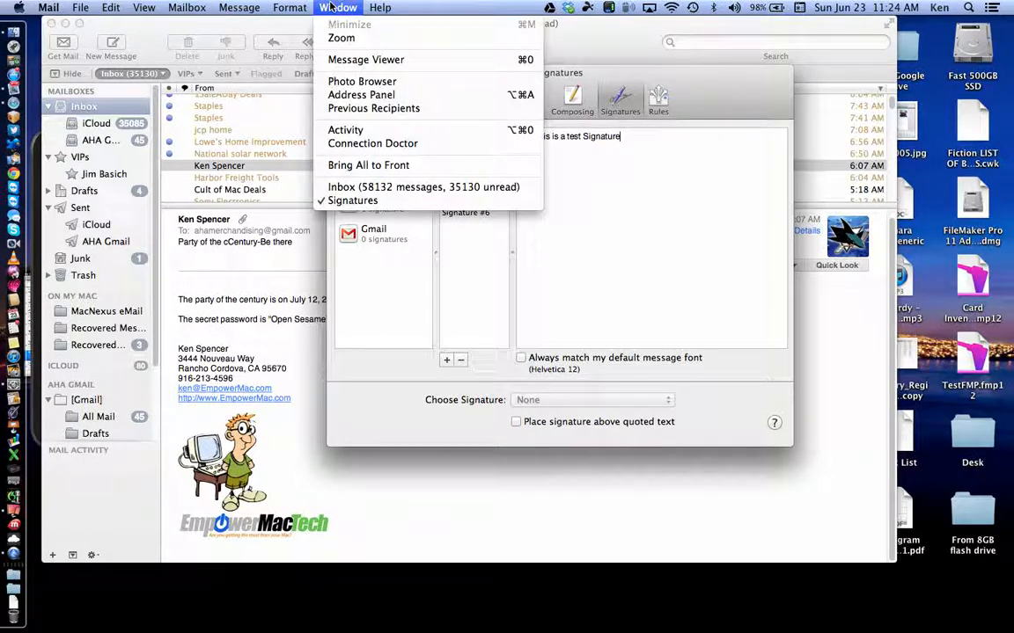
mouse_move(187, 7)
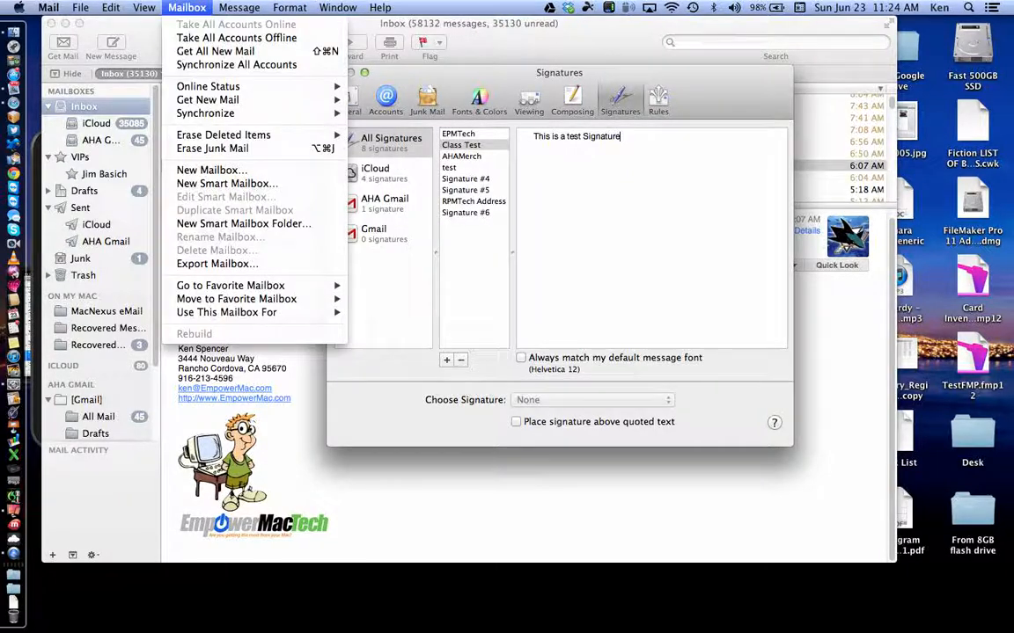
mouse_move(281, 7)
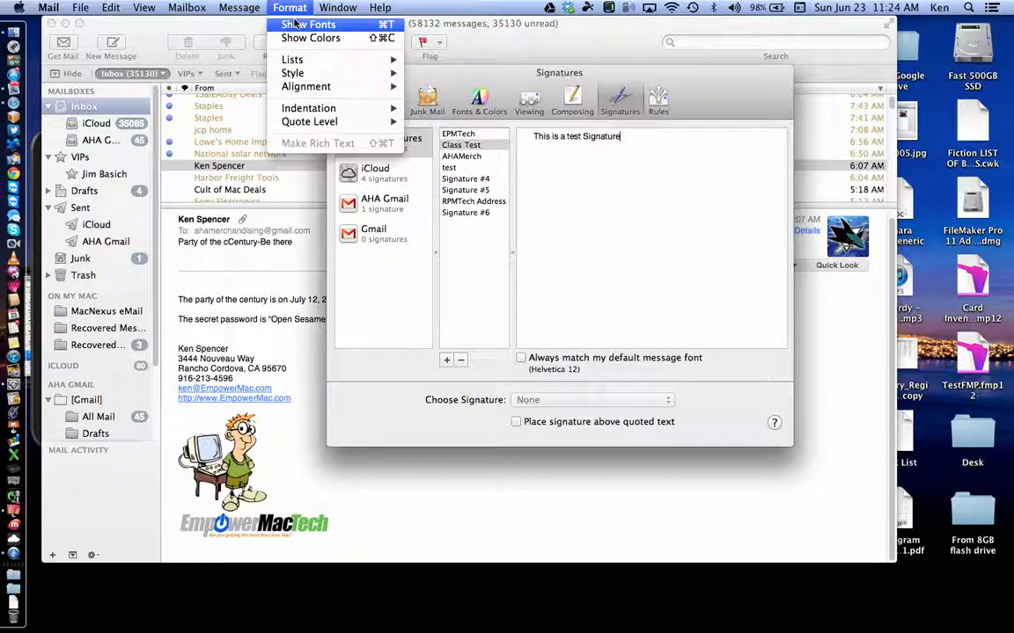
click(300, 24)
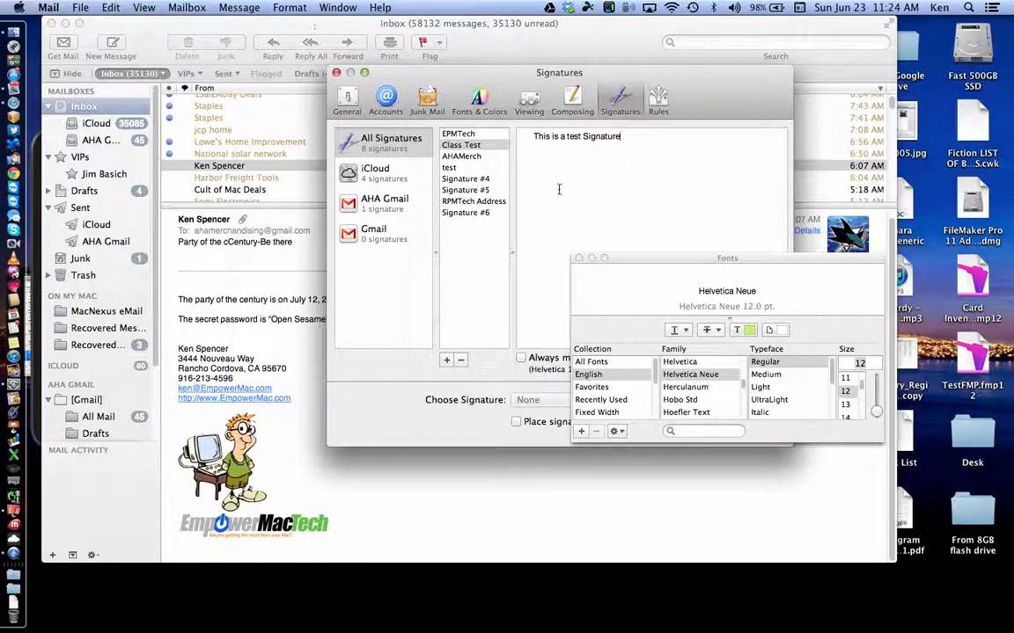
Step: Move and enlarge the Fonts panel and shift the Signatures window left so both are visible
drag(653, 258, 753, 150)
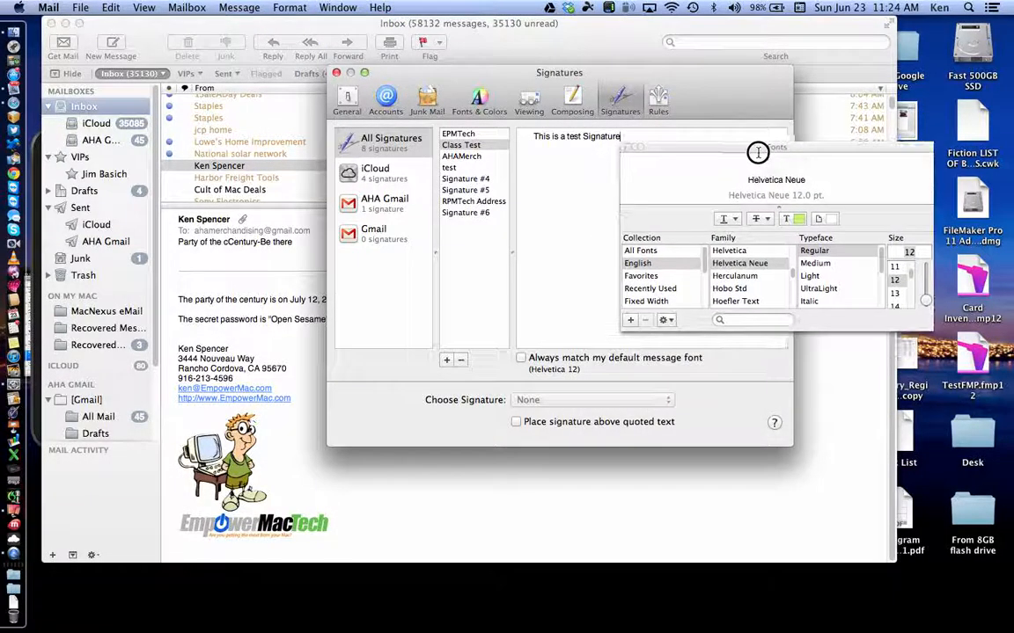
drag(929, 329, 966, 384)
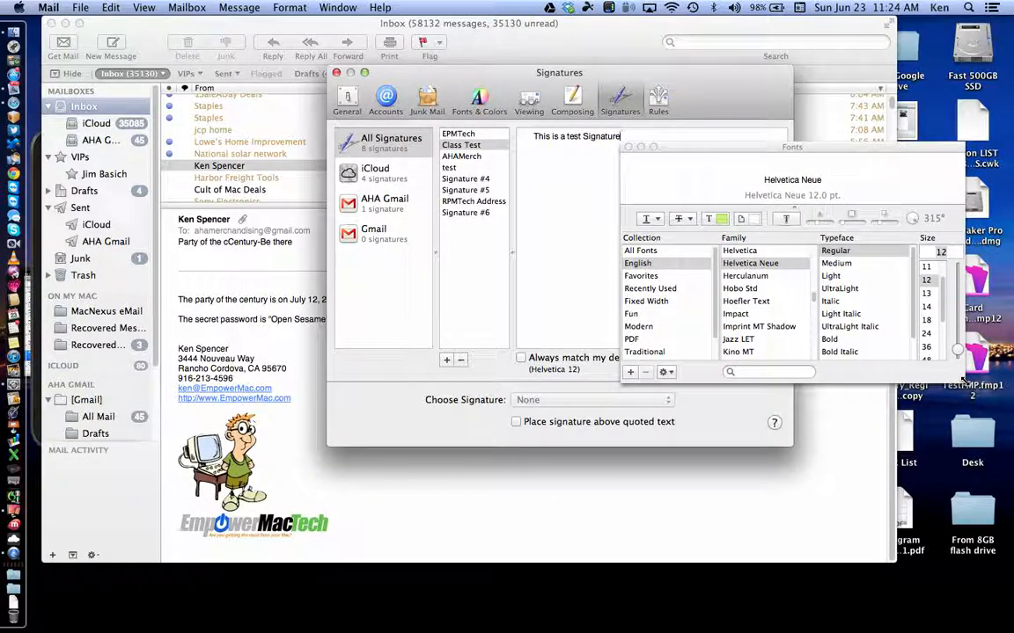
drag(819, 146, 846, 210)
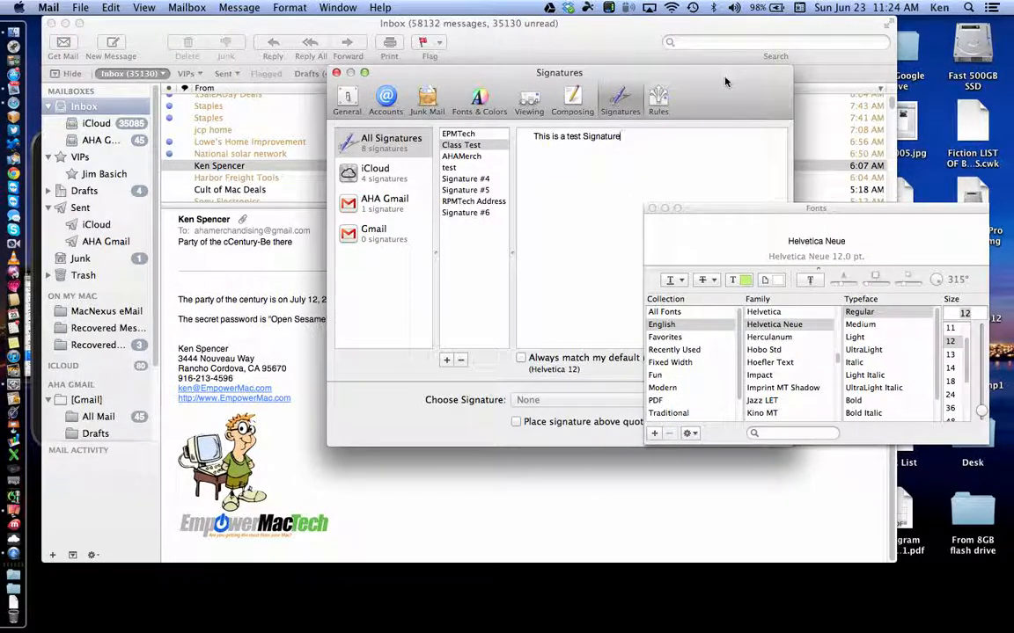
drag(720, 88, 566, 59)
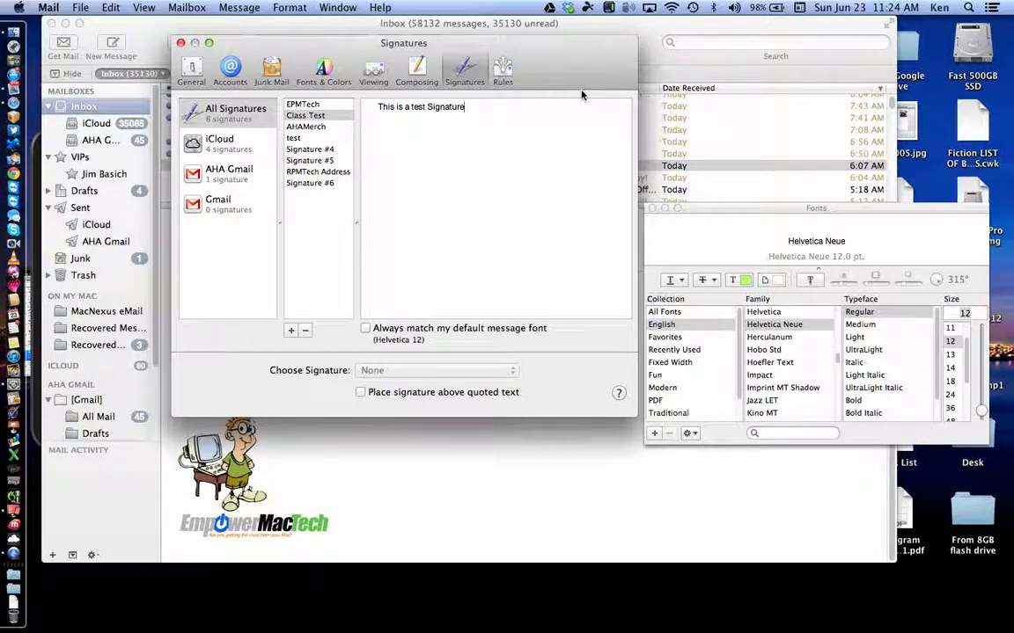
Step: Select the word 'test' in the signature and set it to 24 pt
double_click(418, 107)
click(444, 135)
double_click(417, 107)
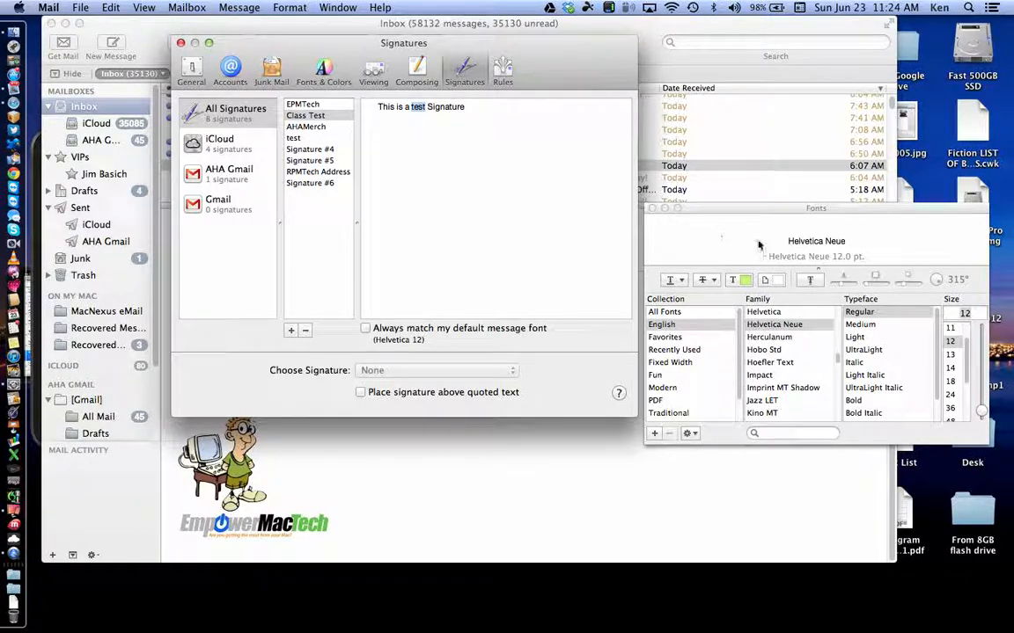
click(954, 396)
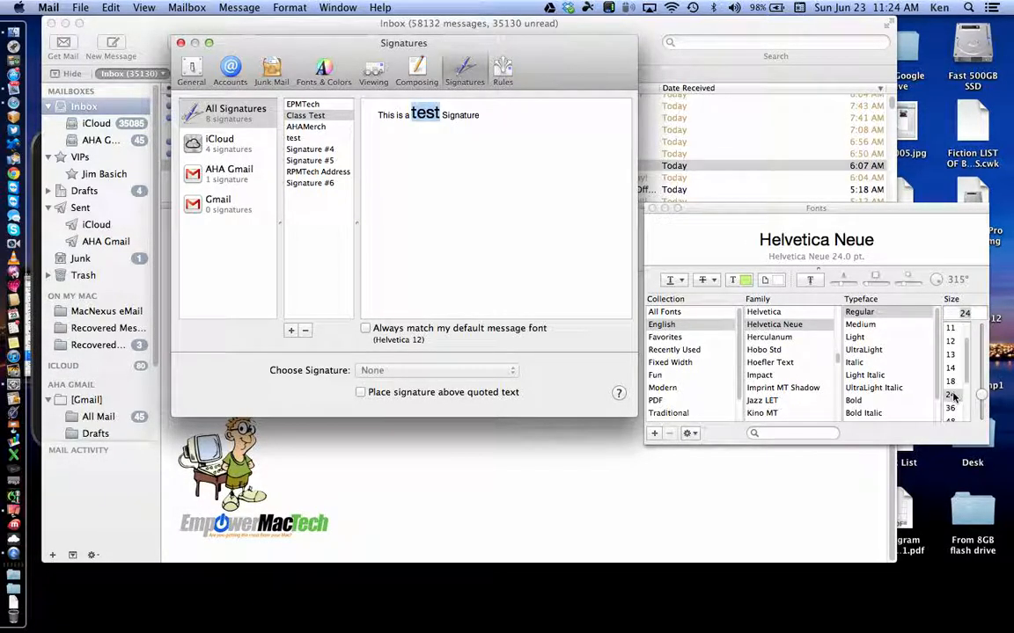
click(744, 282)
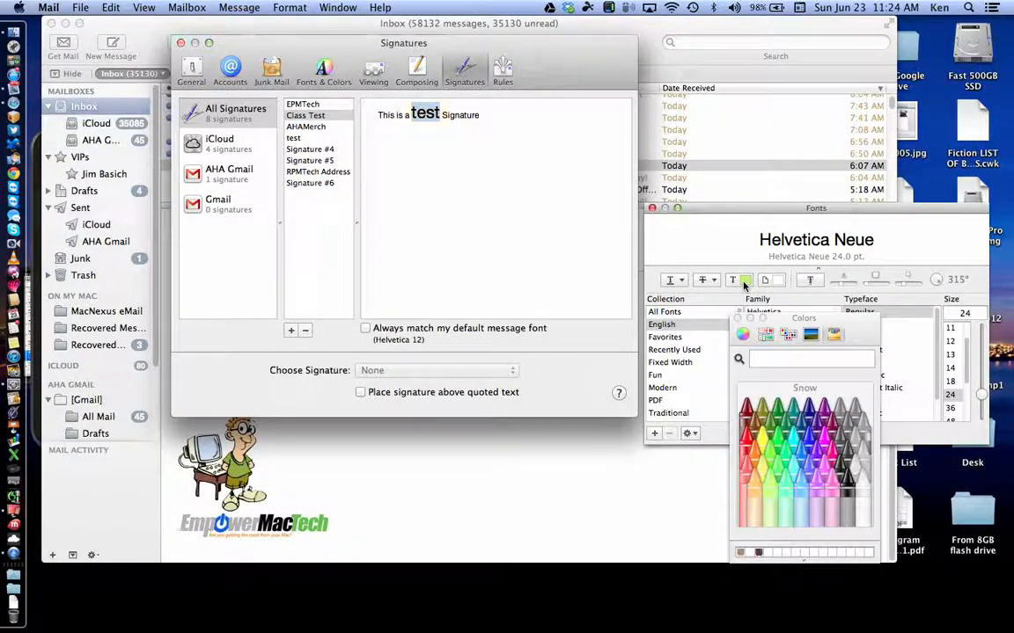
Step: Colour the word 'test' with the purple Grape crayon
click(818, 455)
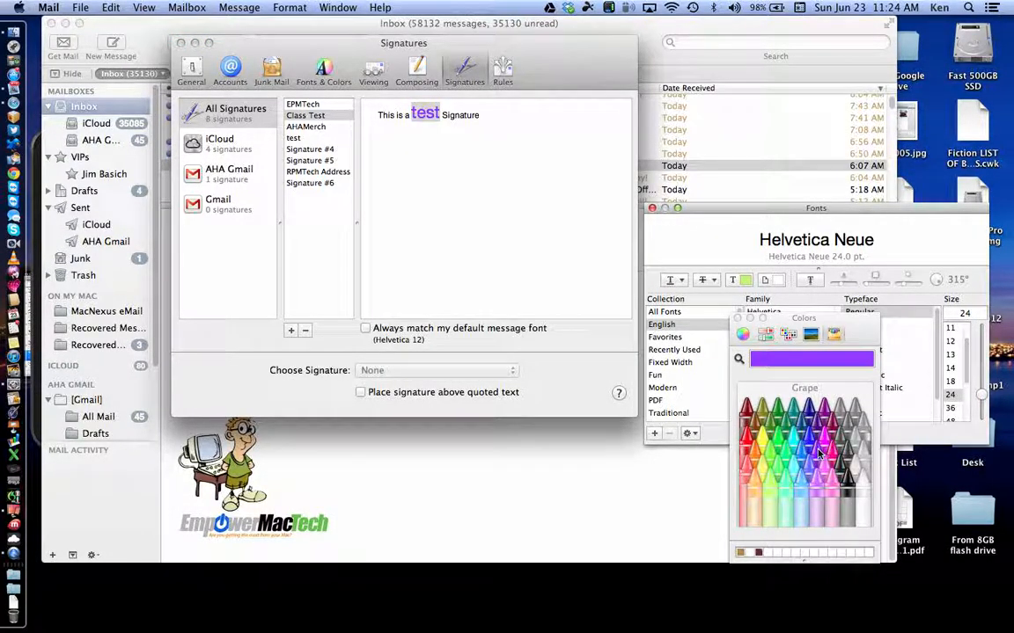
click(746, 213)
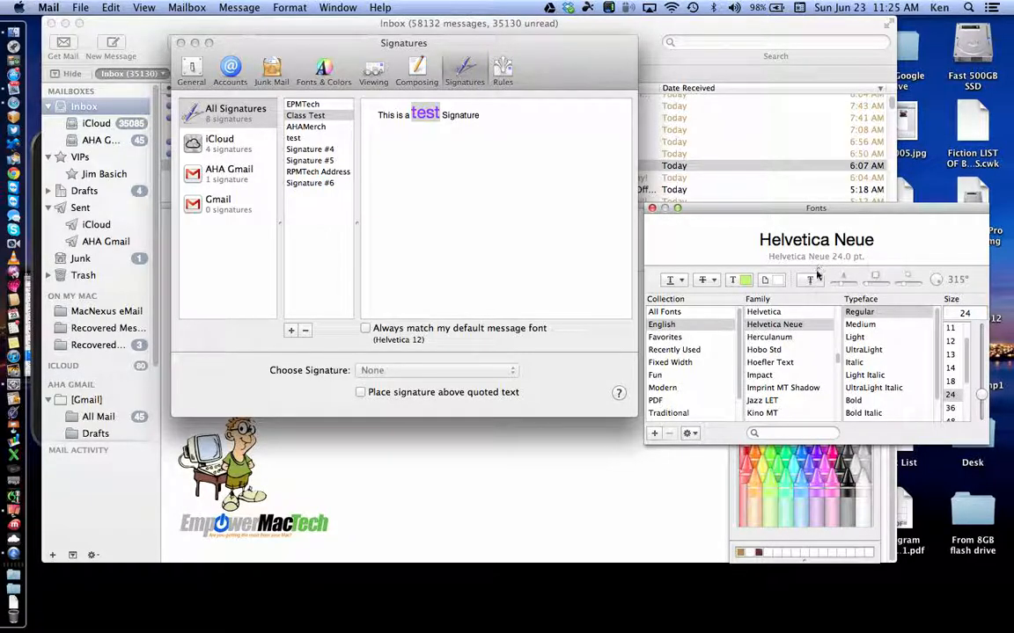
Step: Adjust the Fonts panel preview divider and drag its corner to list more families and sizes
drag(810, 267, 810, 207)
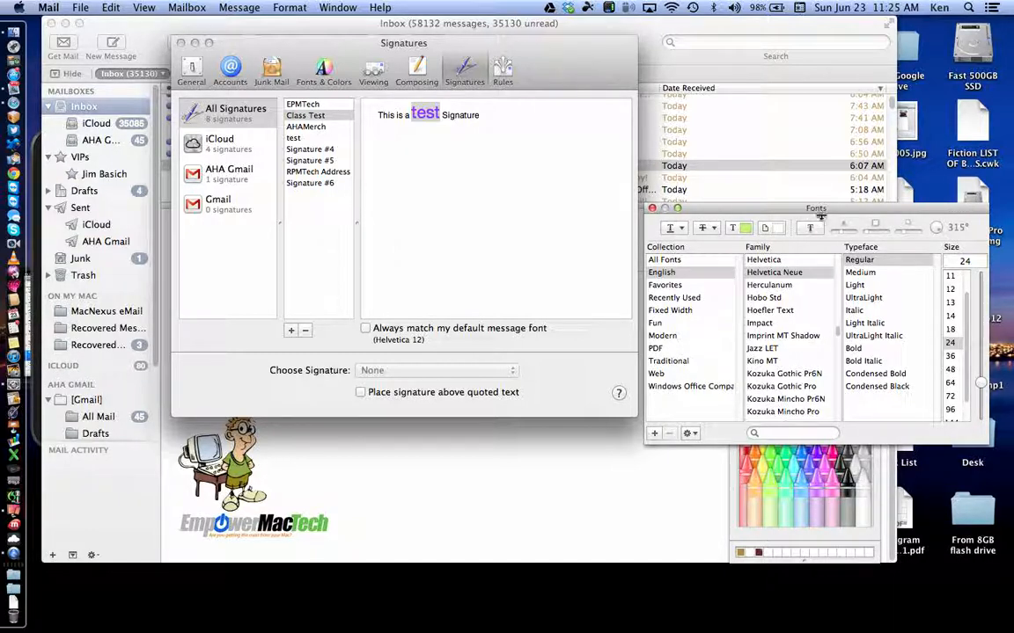
drag(816, 216, 815, 291)
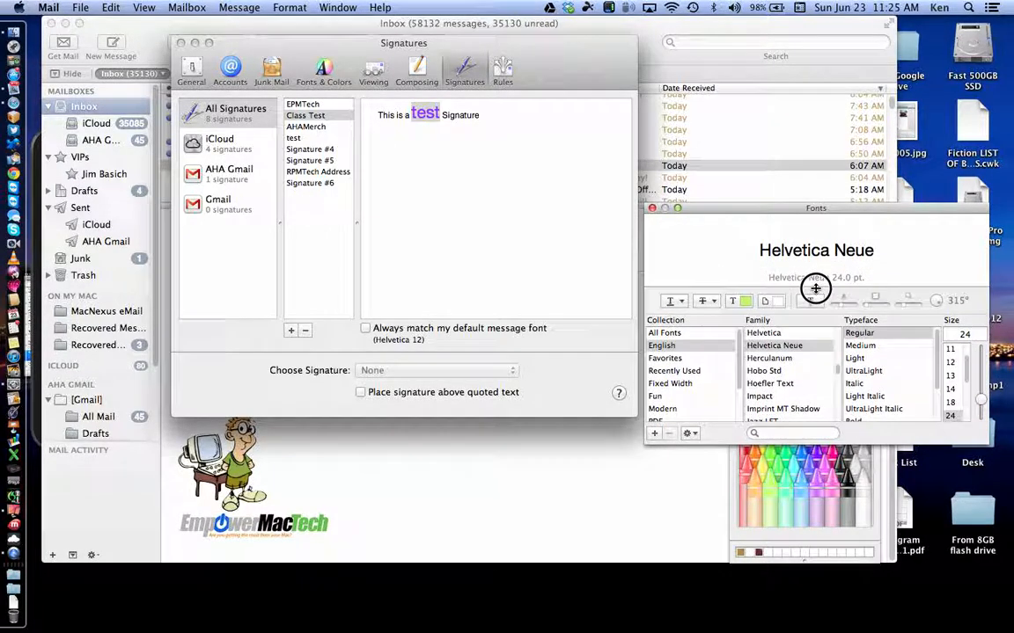
drag(991, 445, 1010, 519)
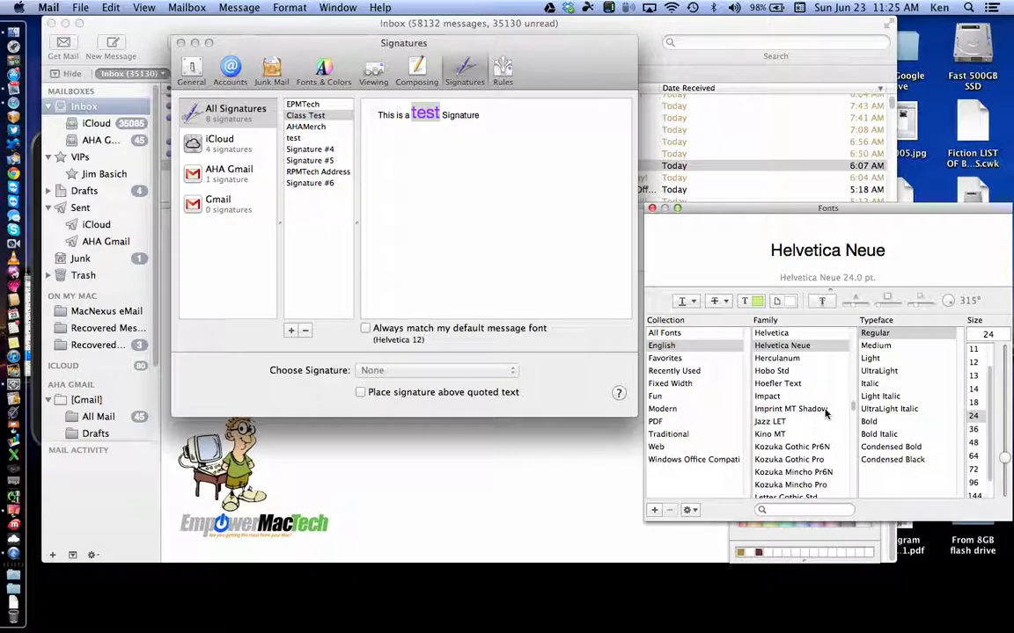
Step: Try Impact and Jazz LET on 'test', then set it to Hoefler Text Black at 48 pt
click(777, 397)
click(771, 422)
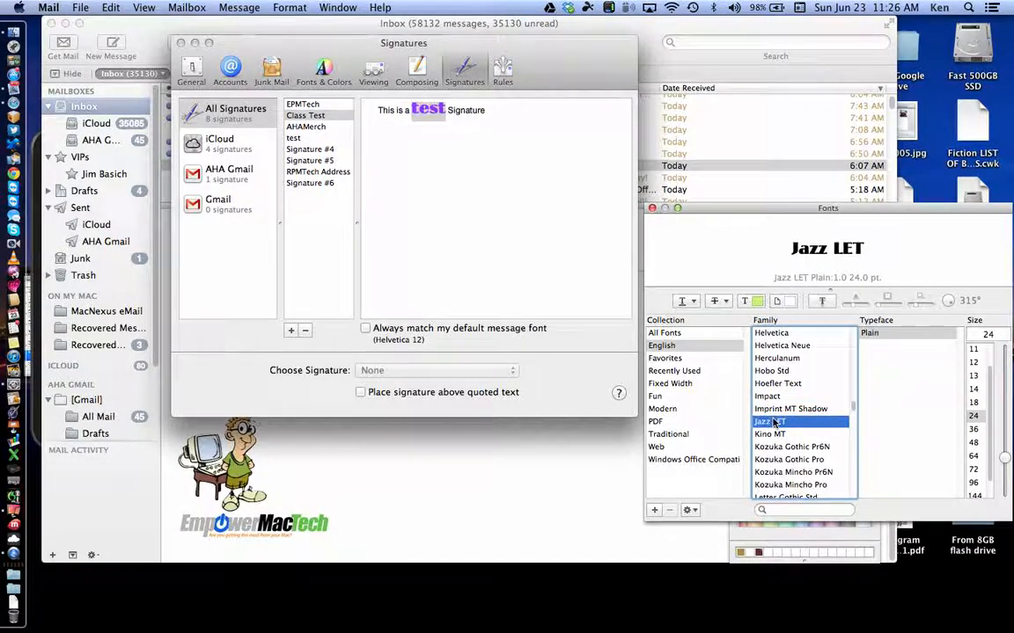
click(764, 384)
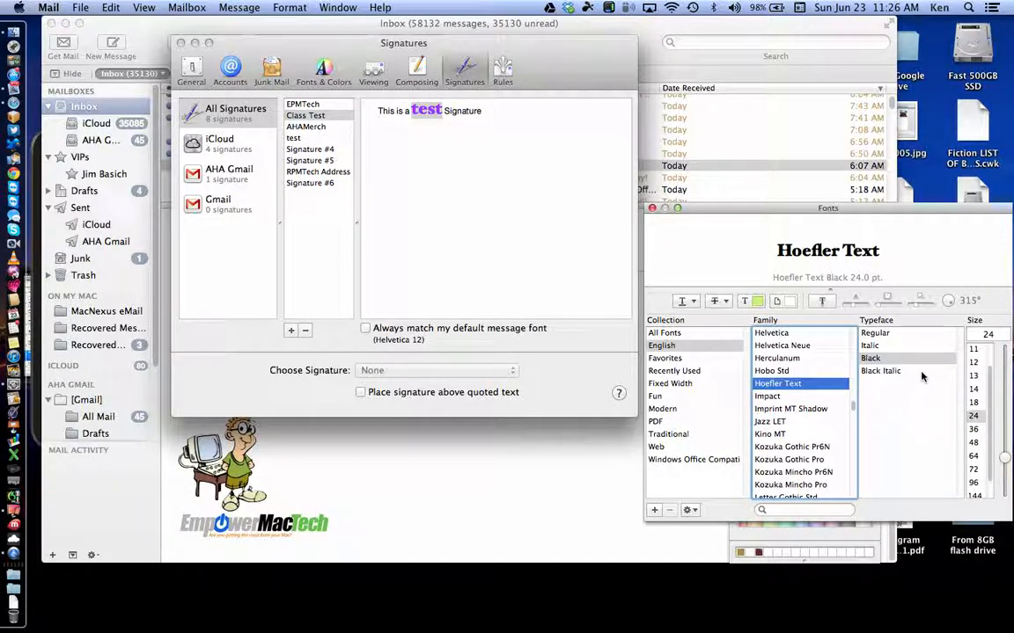
click(974, 443)
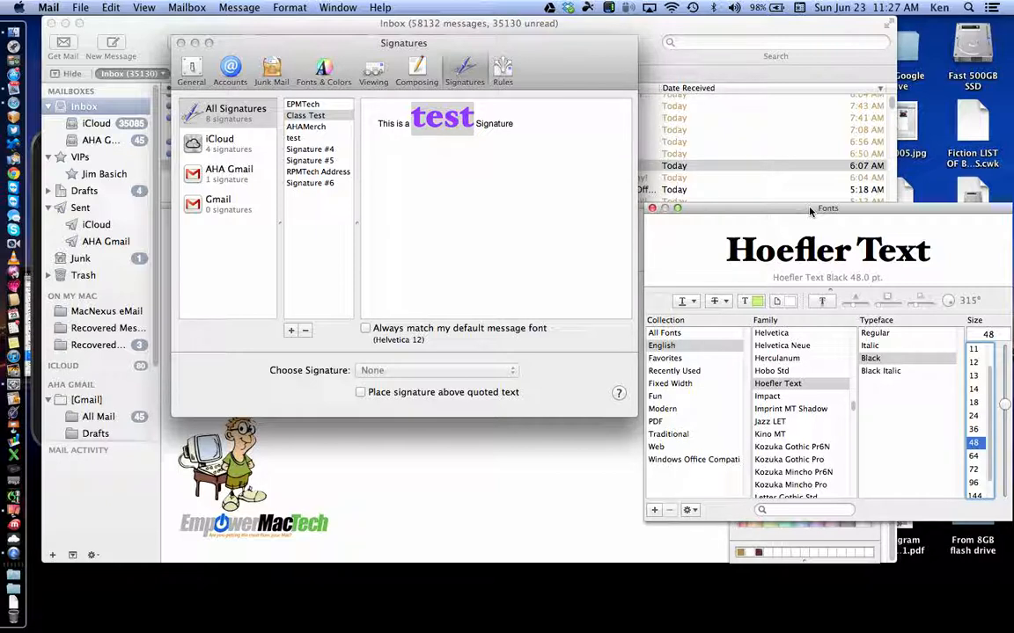
Step: Try Handwriting - Dakota and Haettenschweiler on 'test', finishing with Handwriting - Dakota
scroll(774, 412, up, 3)
click(775, 408)
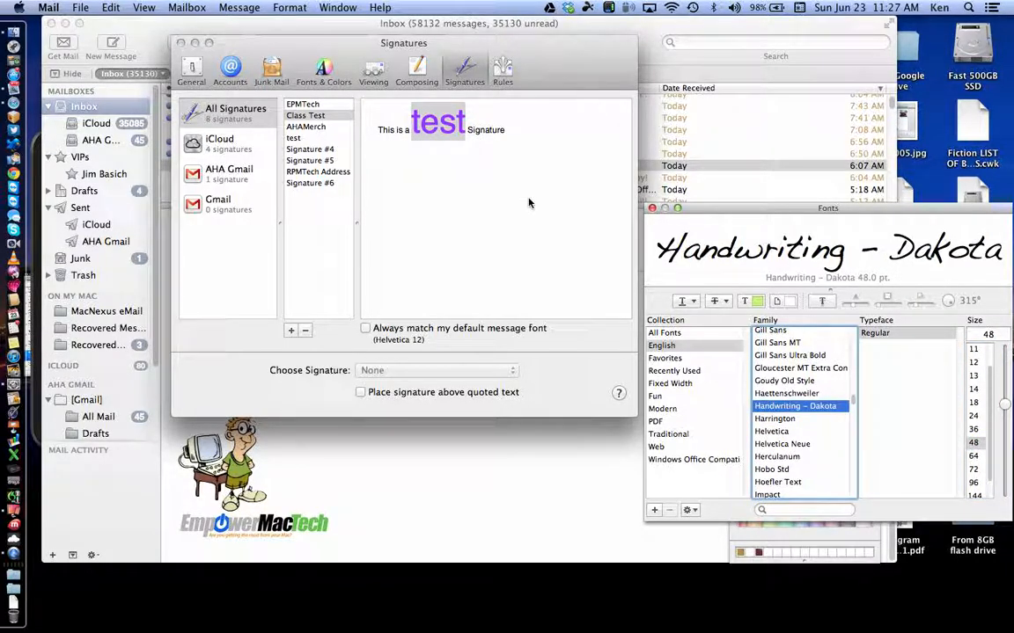
click(775, 394)
click(776, 408)
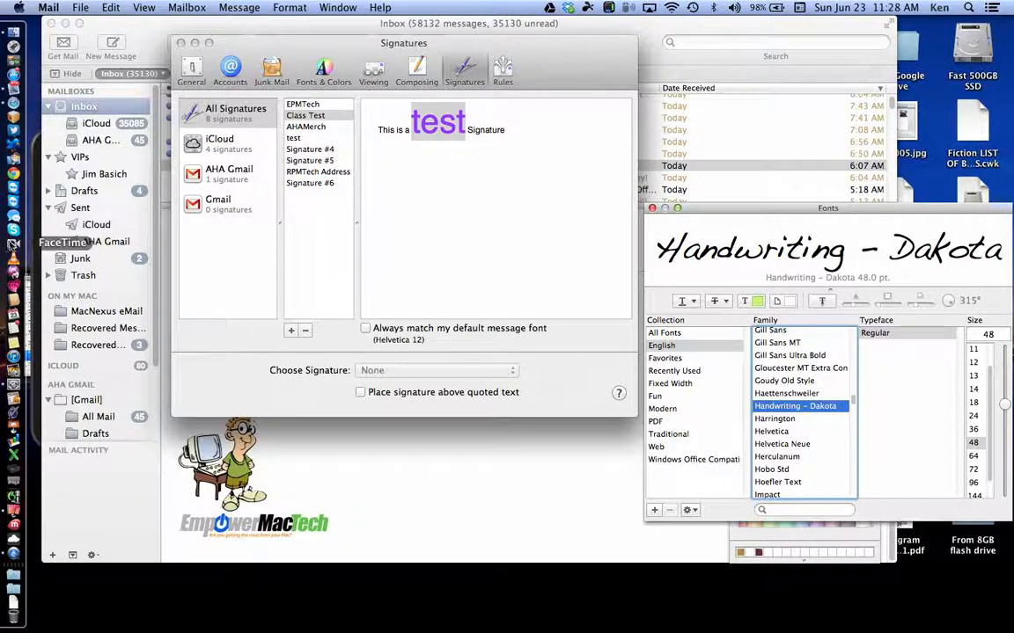
Step: Open the 'Statement' movie from Finder's Movies folder in QuickTime Player
click(14, 31)
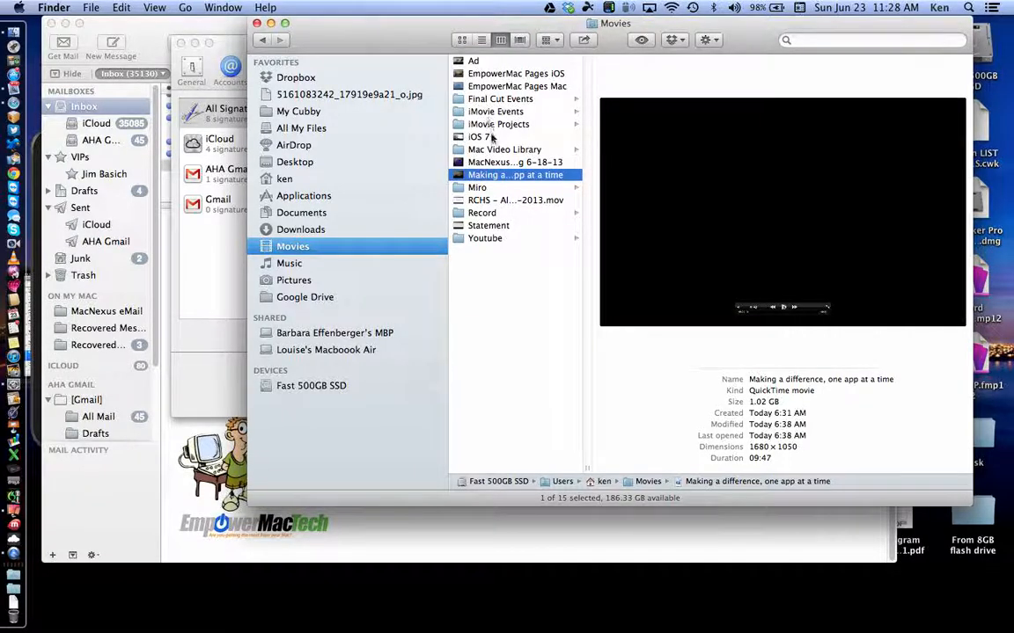
double_click(486, 226)
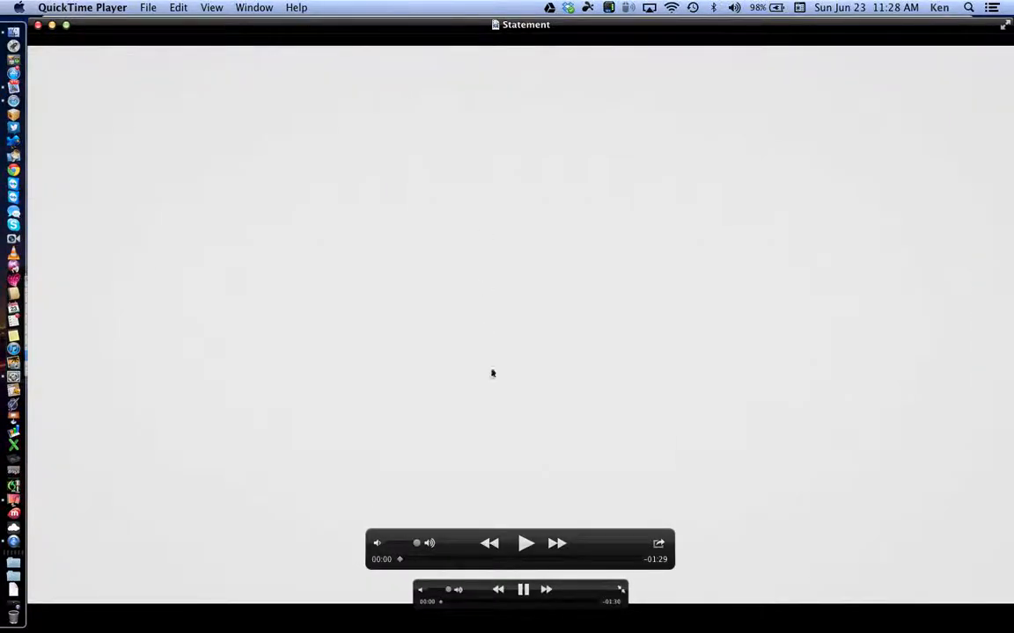
Step: Play the 'Statement' movie and raise the volume
click(525, 543)
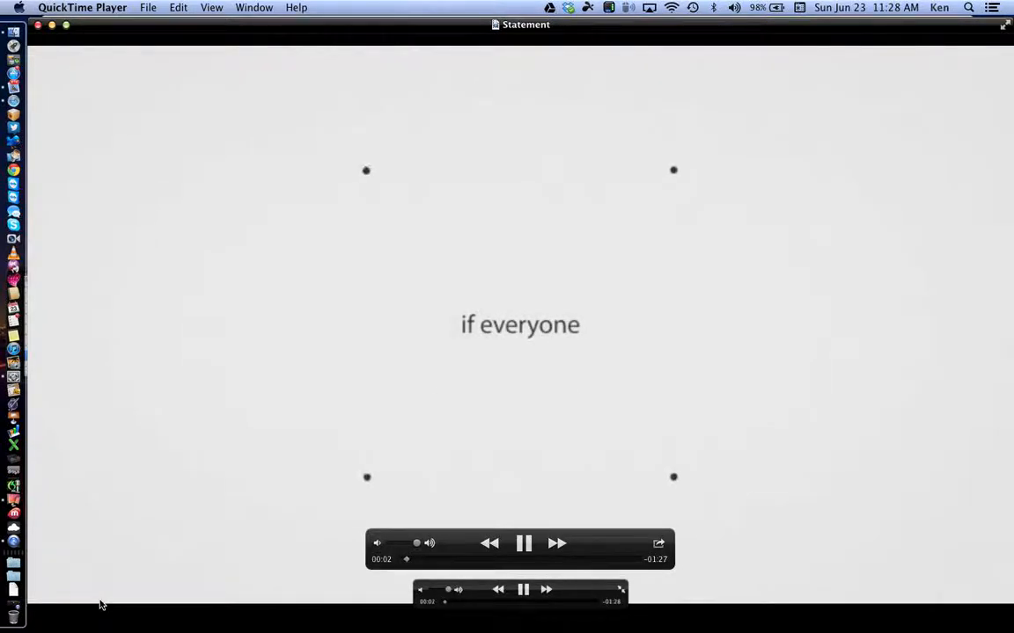
key(XF86AudioRaiseVolume)
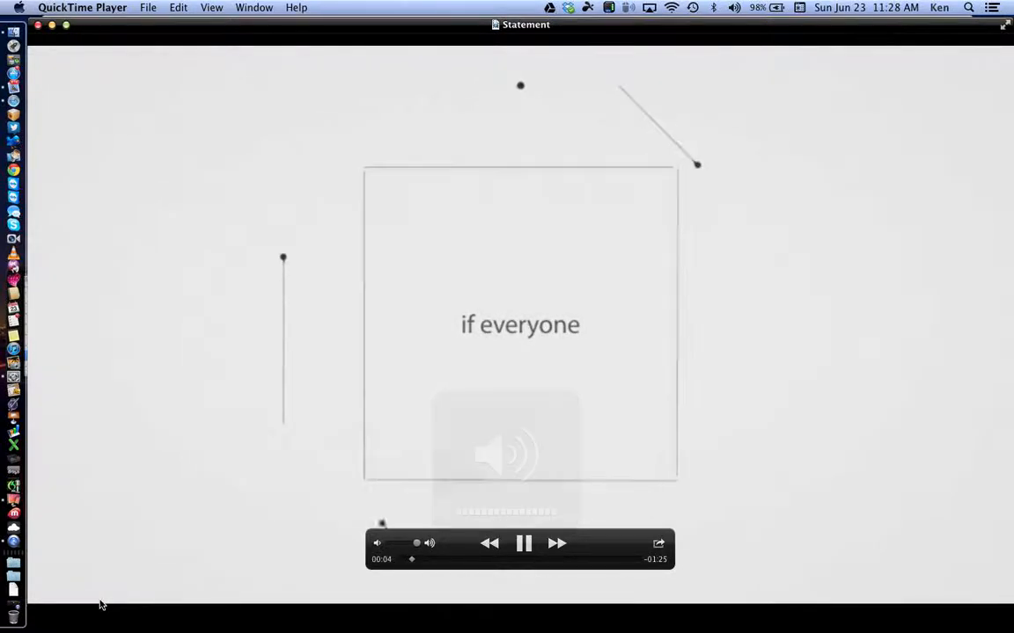
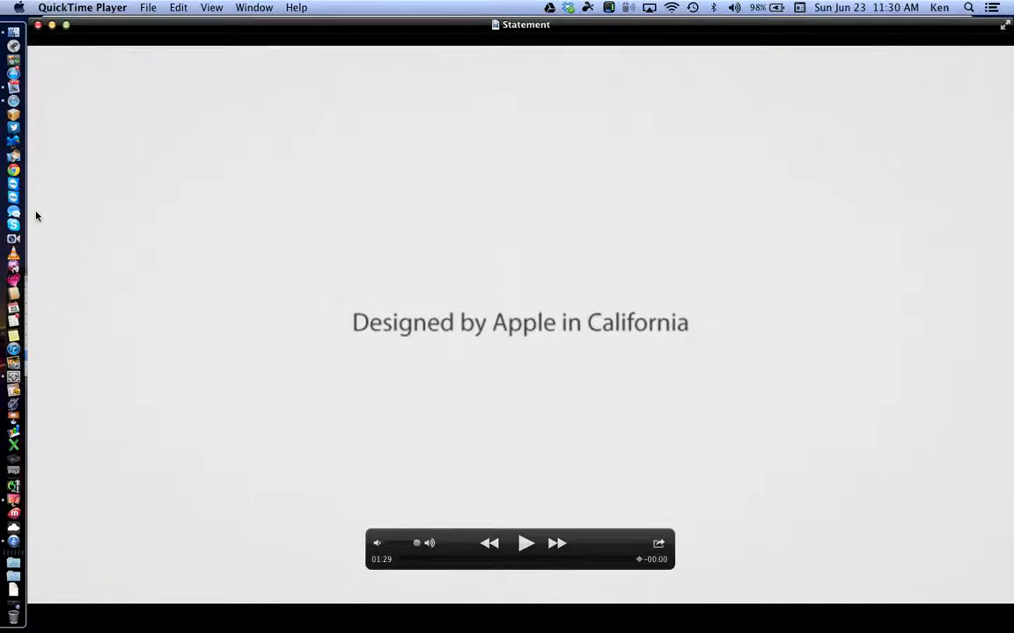
Step: Close the finished 'Statement' movie and bring the Finder Movies folder forward
click(37, 26)
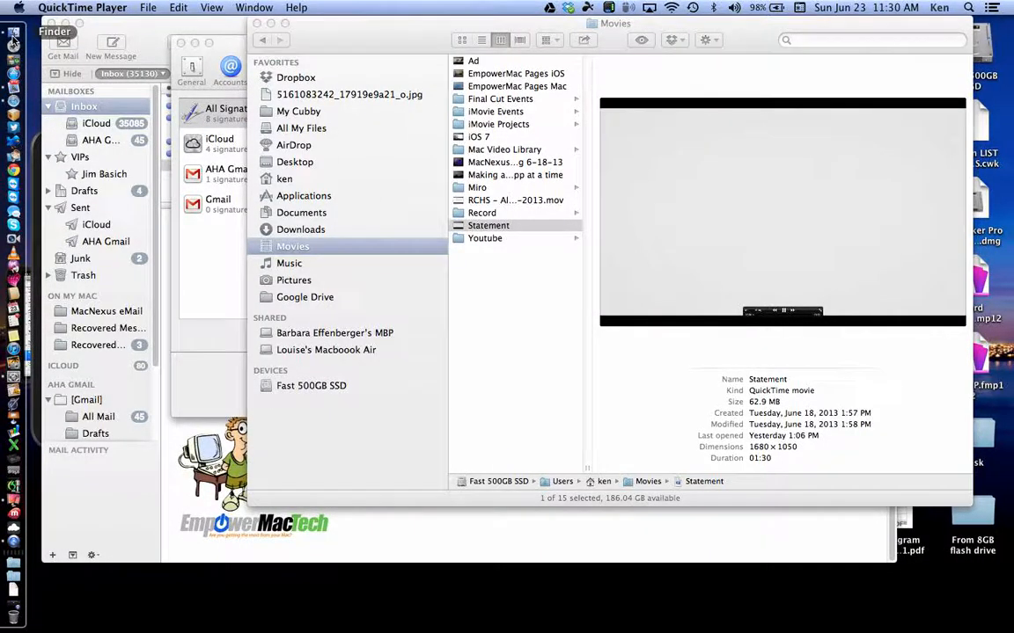
click(13, 39)
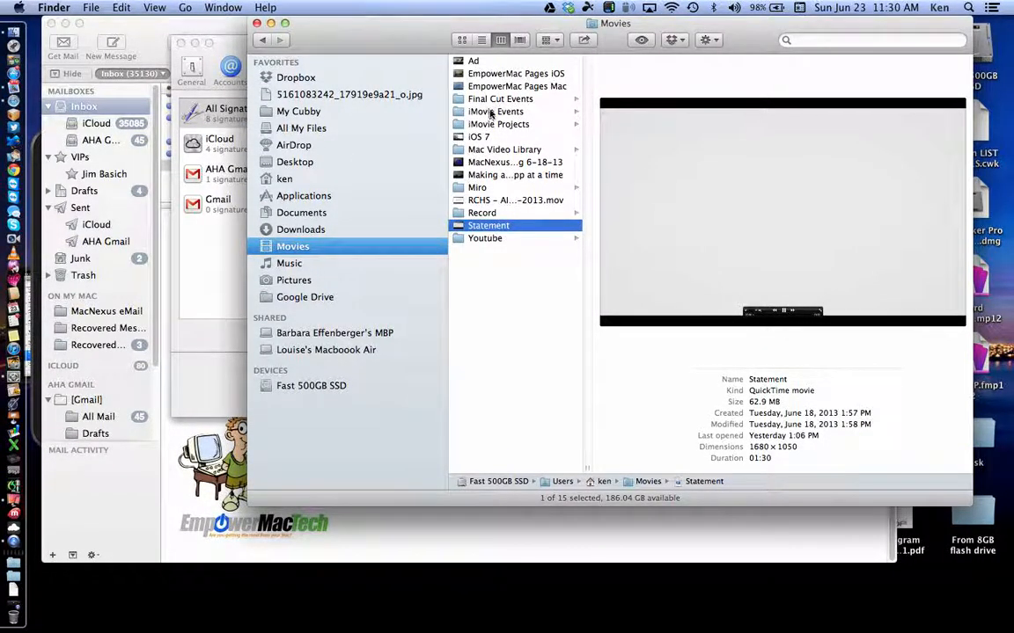
Step: Open the 'Ad' movie (01:01 long) from the Movies folder and switch it to full screen
double_click(474, 61)
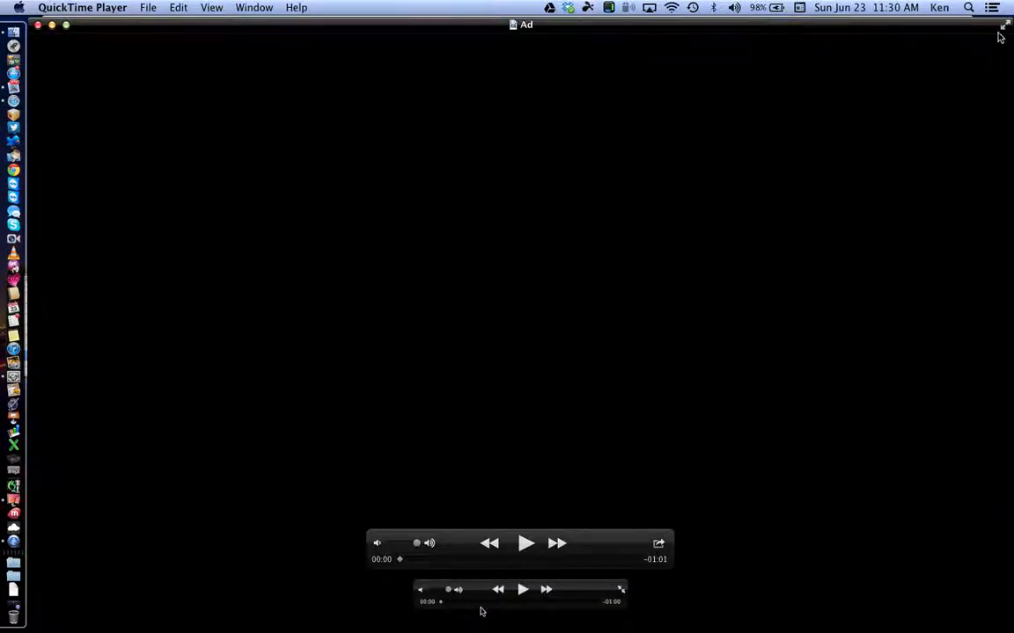
click(1005, 30)
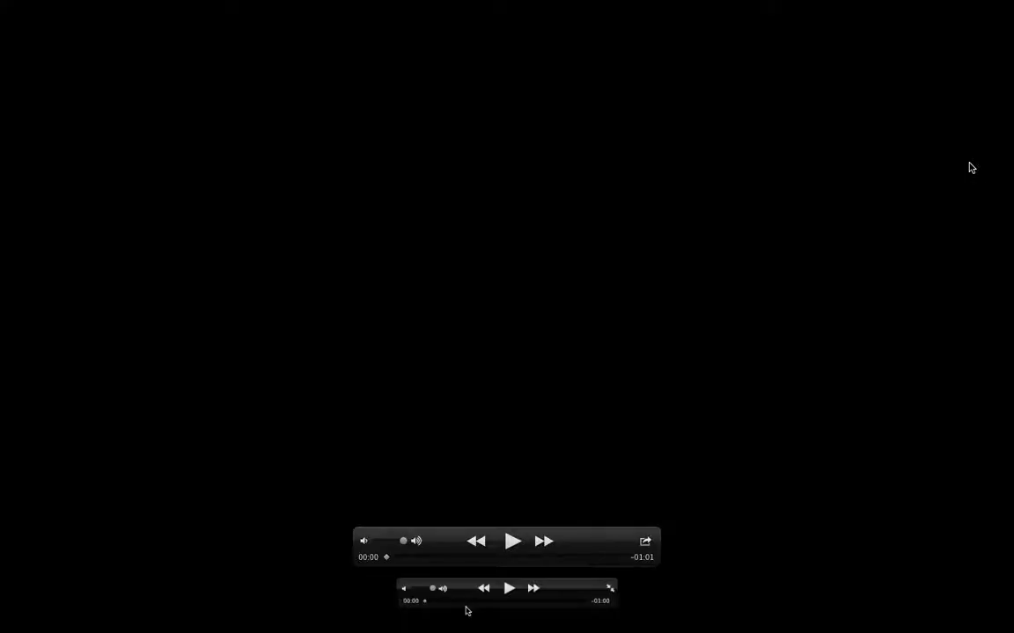
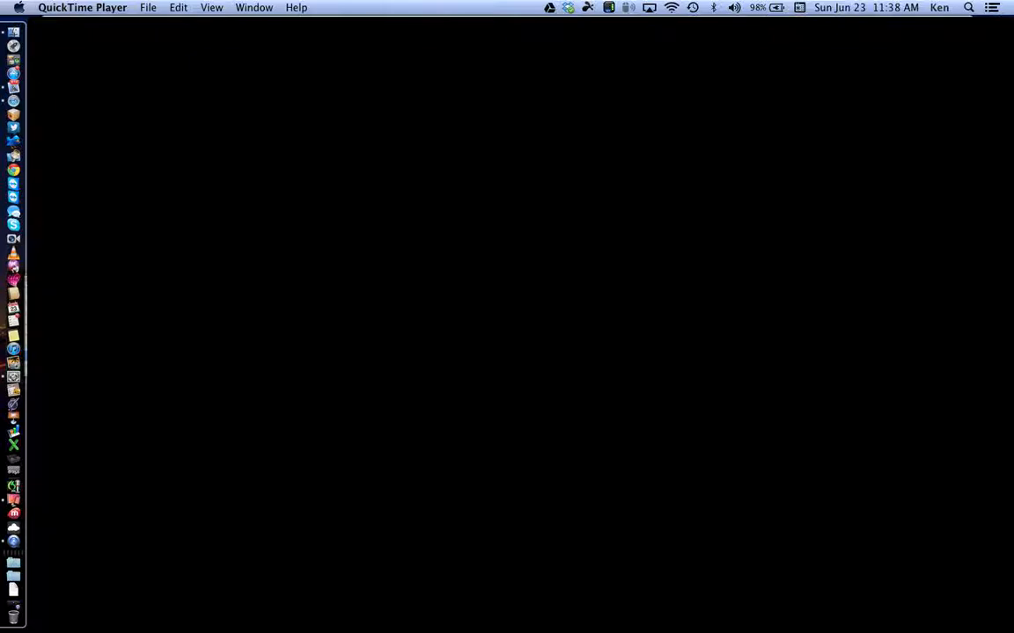
Step: Close the full-screen 'Ad' movie in QuickTime Player to show the Finder Movies folder
mouse_move(559, 586)
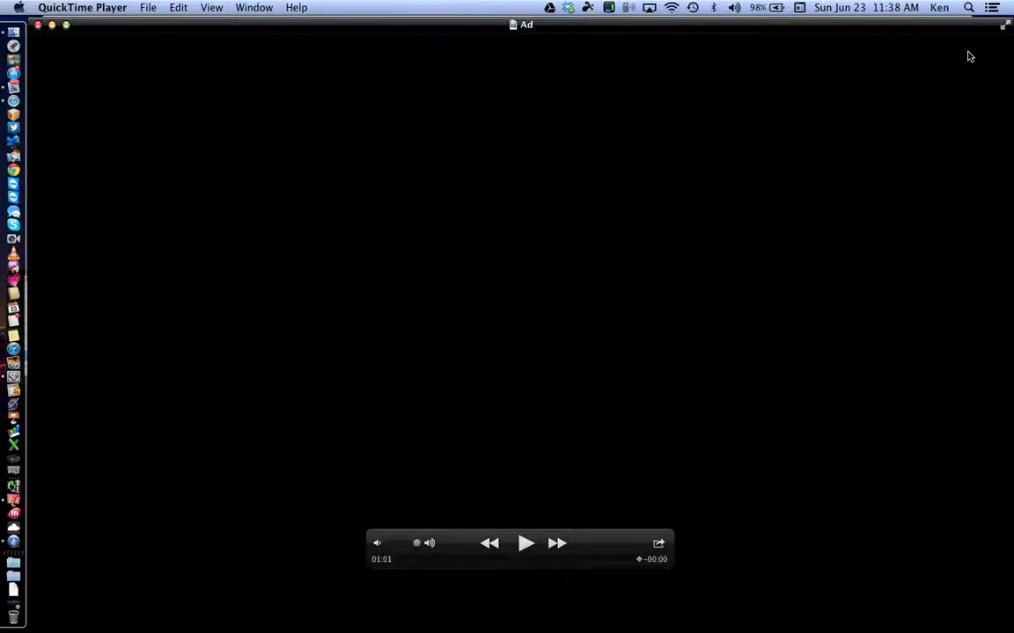
mouse_move(39, 26)
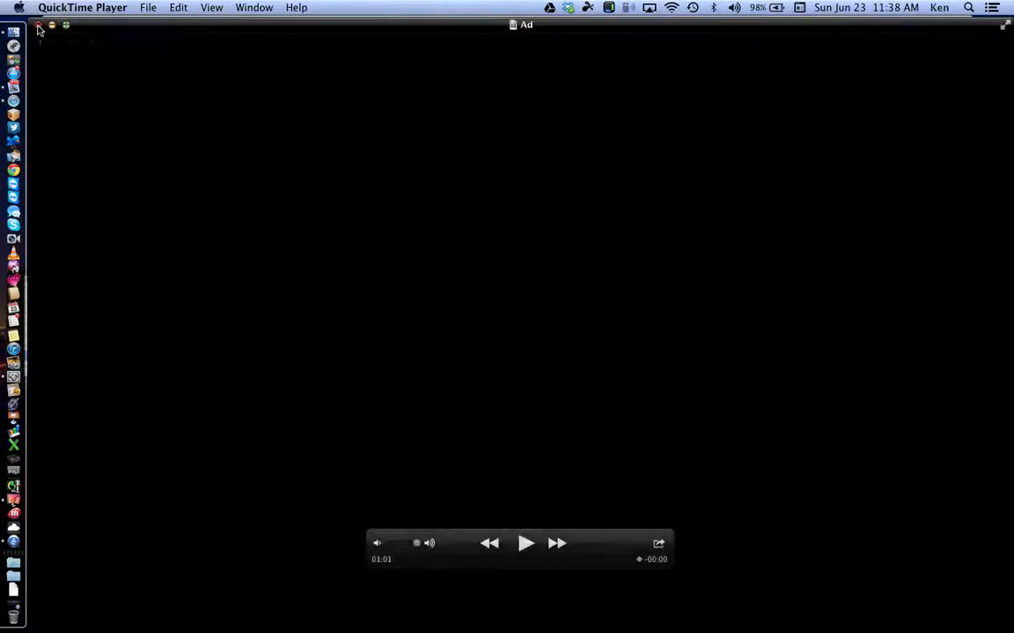
click(38, 25)
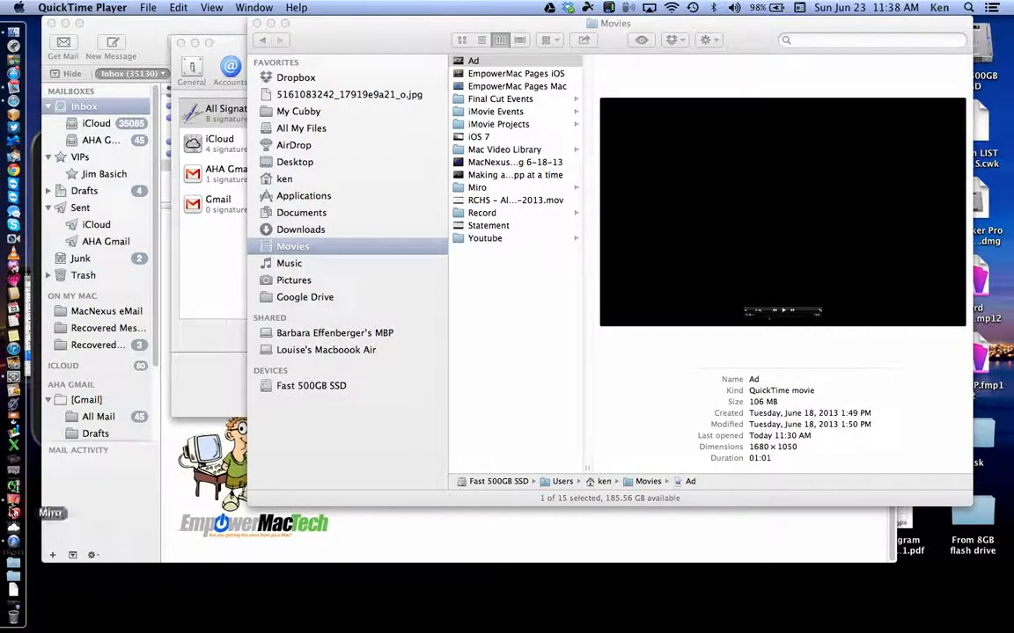
Step: Bring all Reflector iPad and iPhone mirrors to the front, then put Finder's Movies window on top
click(13, 453)
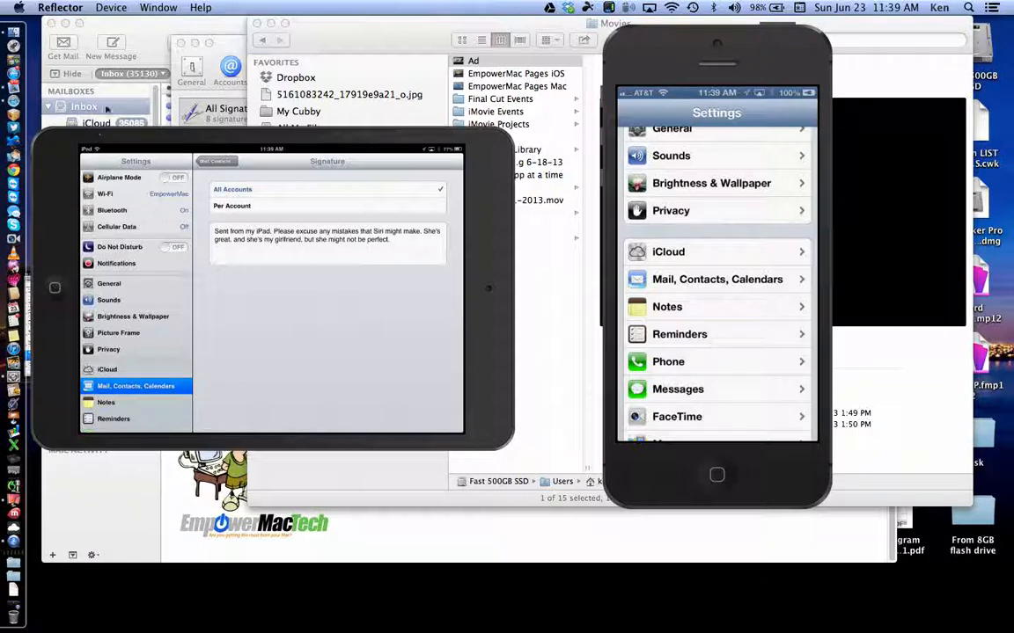
click(158, 7)
click(181, 60)
click(334, 42)
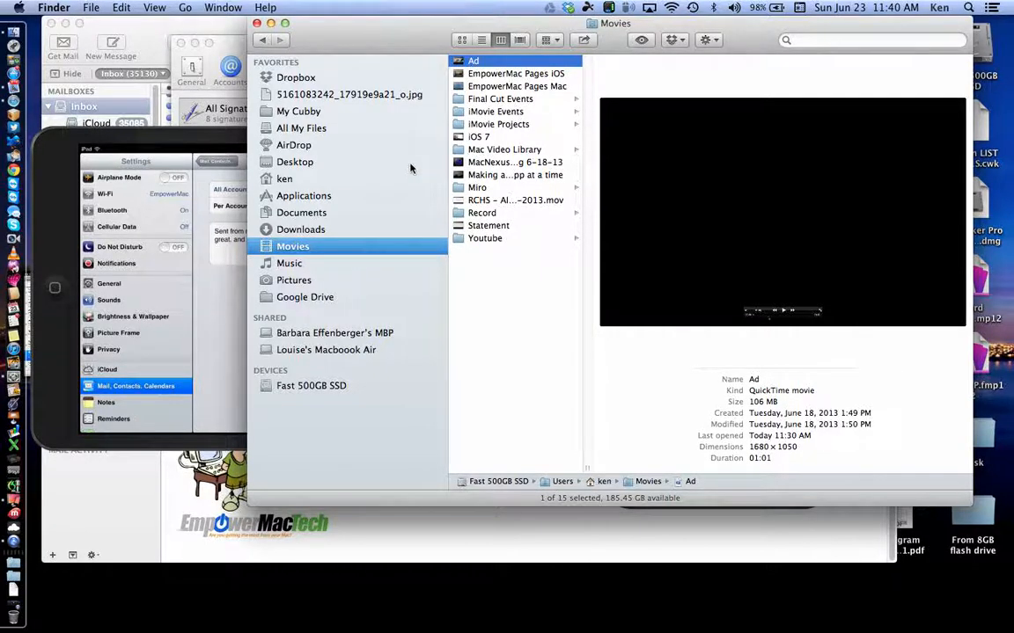
Step: Shift the Finder Movies window right to uncover the iPad mirror, then bring the browser forward
mouse_move(403, 27)
mouse_down()
mouse_move(487, 219)
mouse_move(439, 159)
mouse_move(417, 102)
mouse_move(392, 149)
mouse_move(387, 104)
mouse_move(416, 97)
mouse_move(423, 21)
mouse_move(426, 39)
mouse_move(419, 28)
mouse_up()
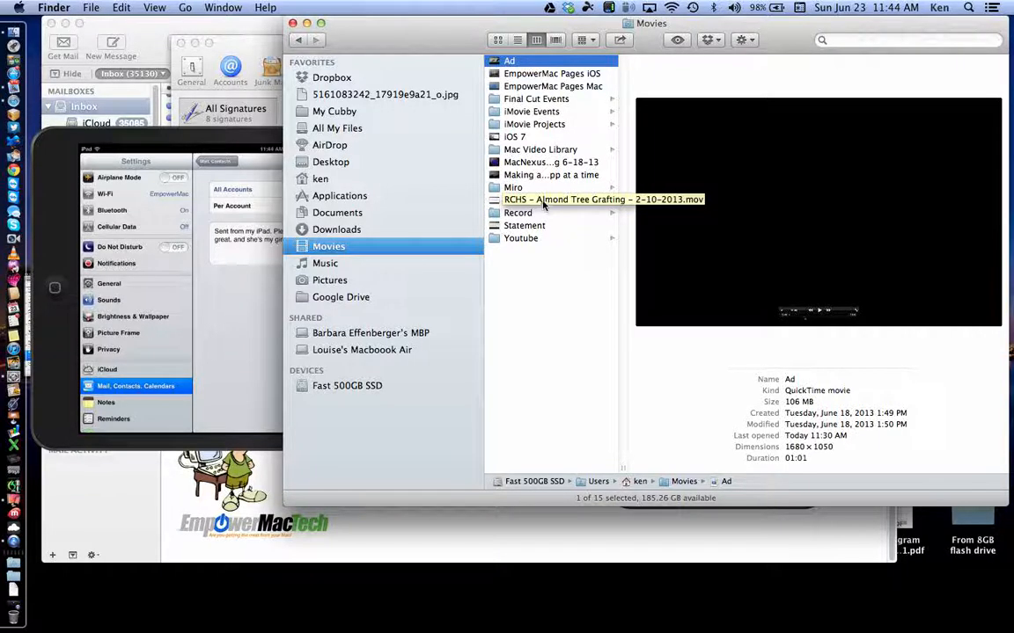
click(13, 99)
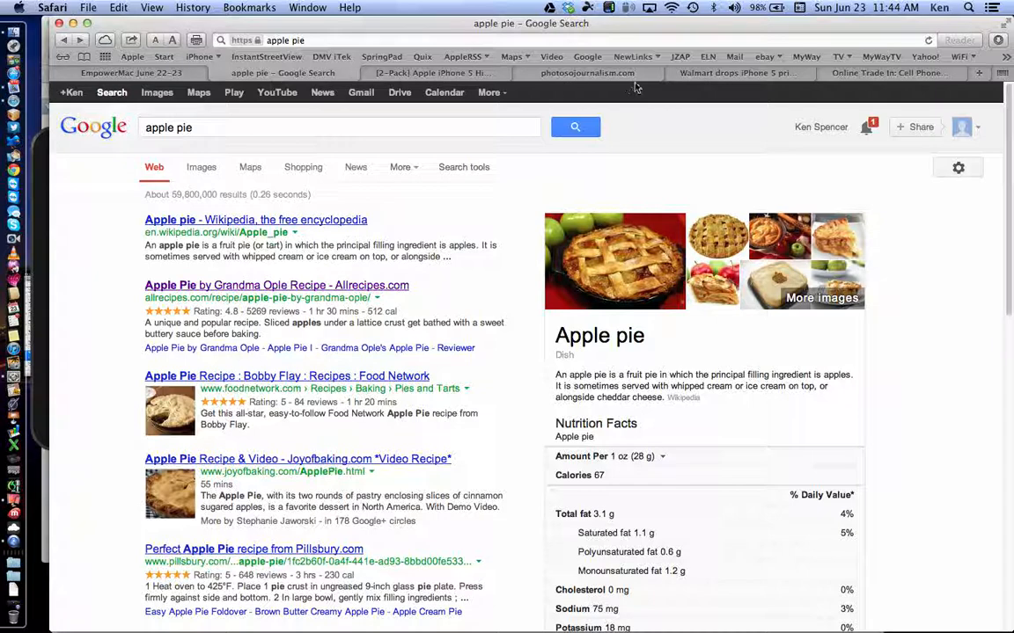
Step: Show Best Buy's Online Trade In page with the 'Trade Up to iPhone 5' offer
click(772, 74)
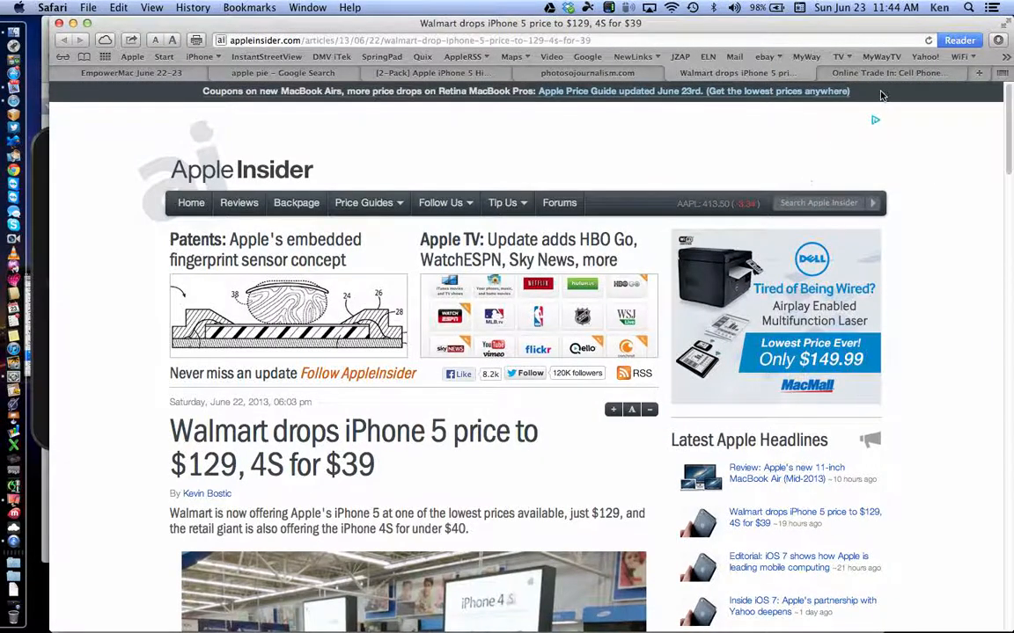
click(884, 73)
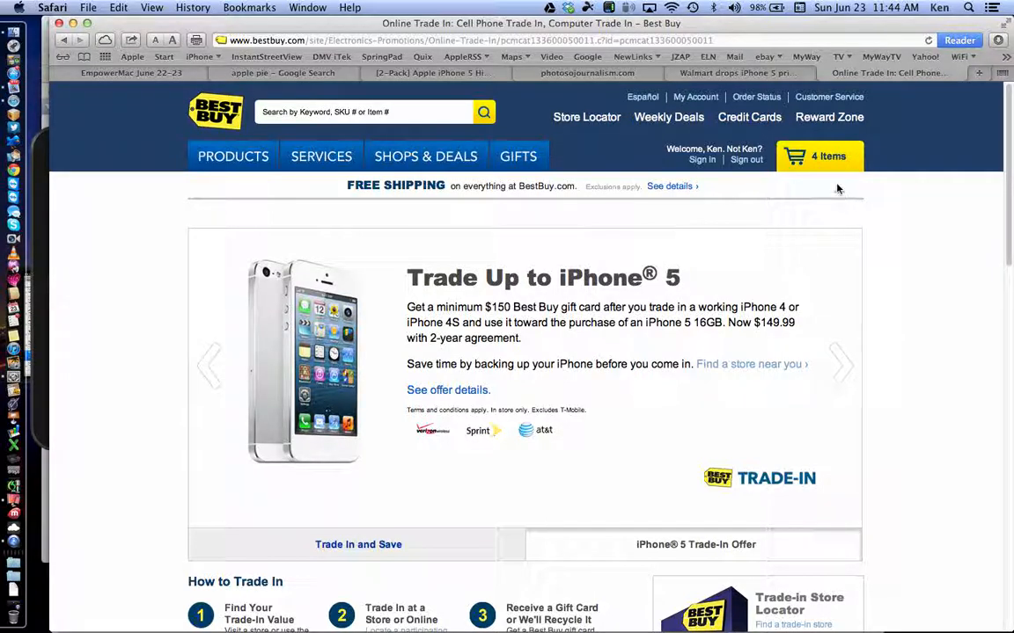
Step: Switch to the AppleInsider tab 'Walmart drops iPhone 5 price to $129, 4S for $39'
click(710, 73)
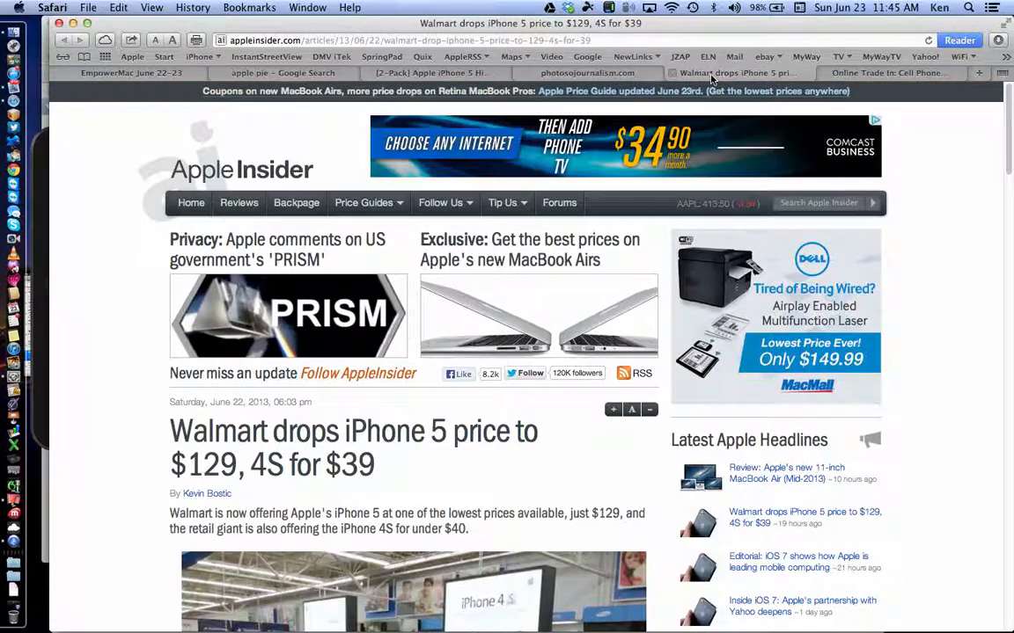
scroll(632, 387, down, 3)
scroll(630, 391, down, 4)
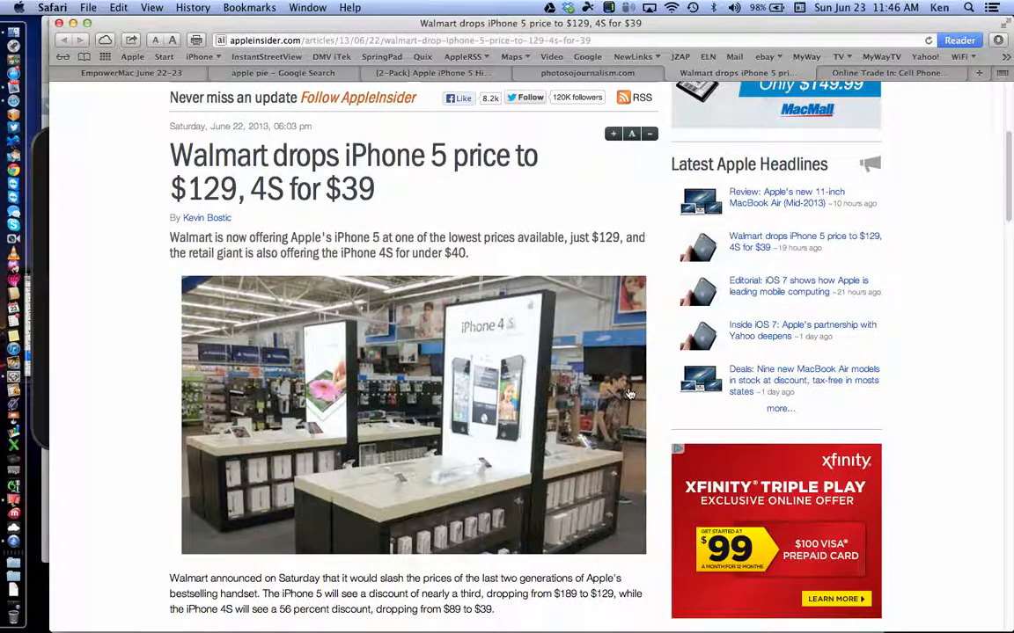
Step: Show Reflector's mirrored iPad screen over the Walmart iPhone 5 price-cut article
scroll(629, 393, down, 2)
scroll(629, 393, up, 2)
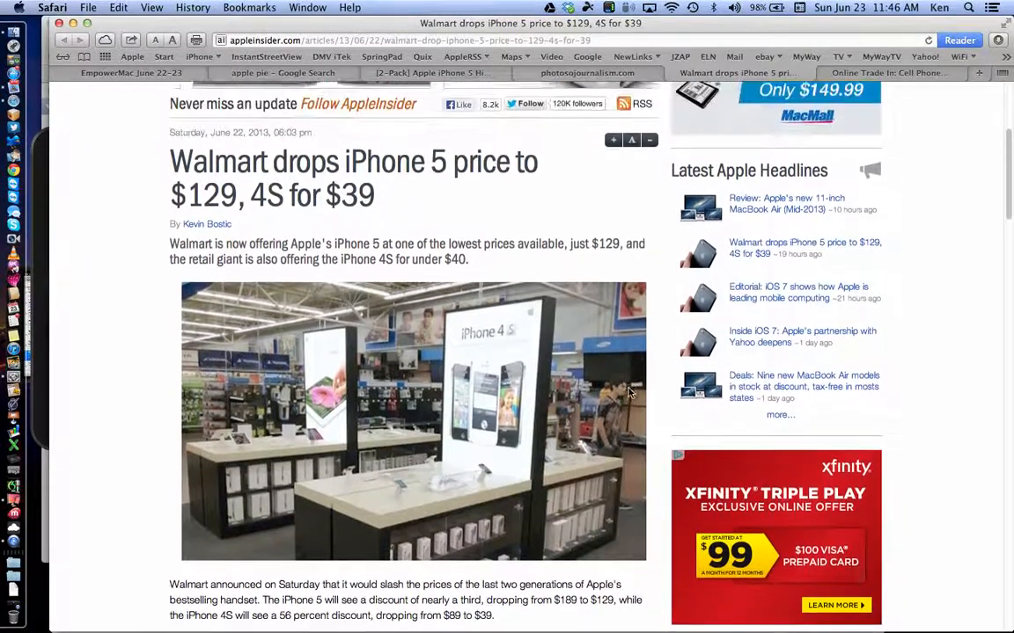
scroll(629, 393, down, 2)
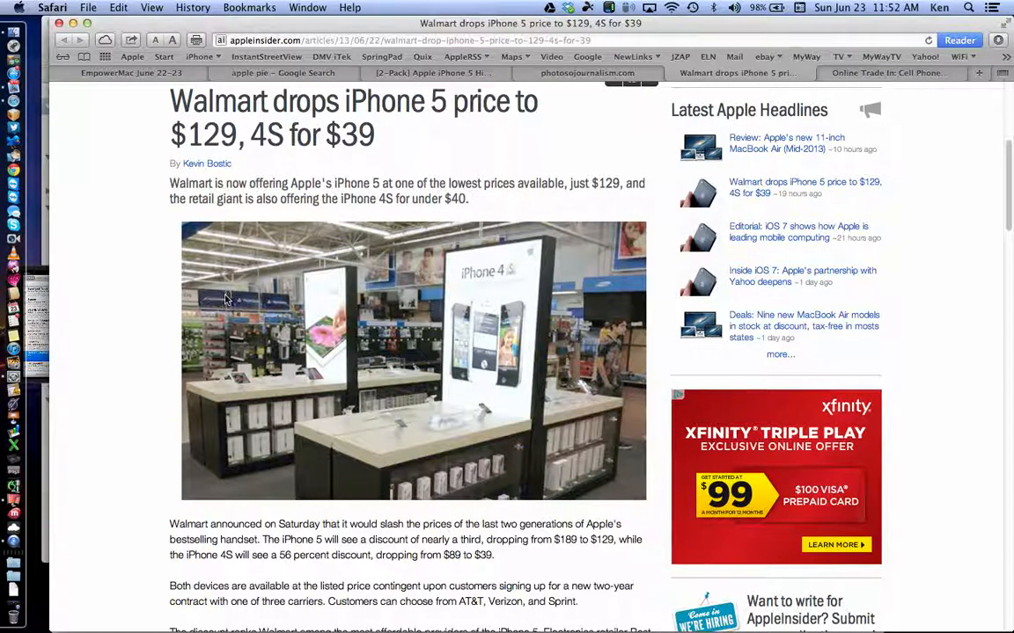
click(40, 280)
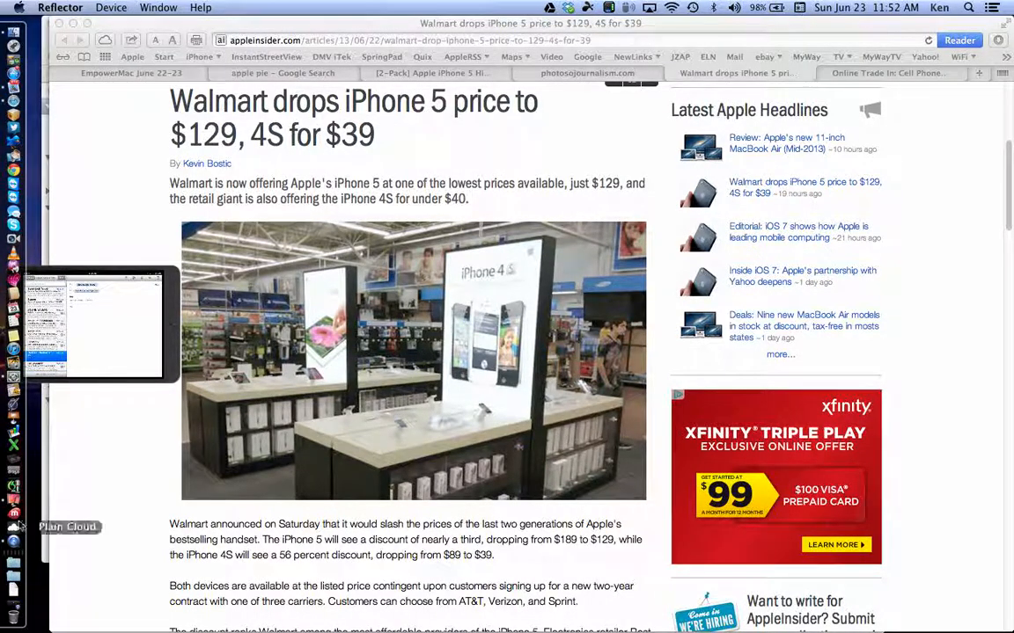
Step: Rearrange the iPad and iPad mini mirror windows, then return to Mail's Signatures preferences
click(13, 509)
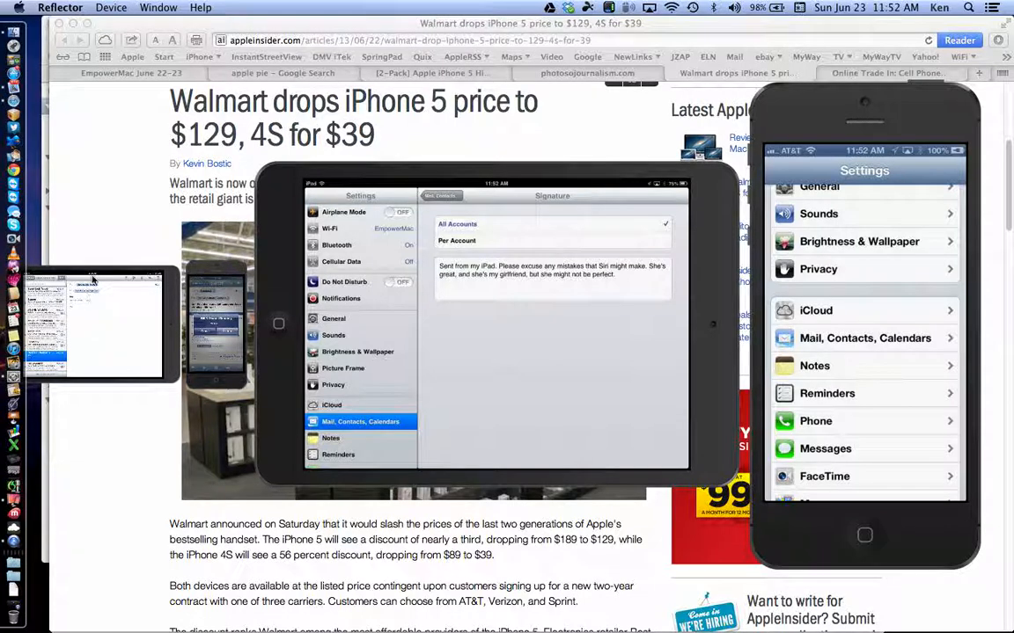
drag(91, 278, 149, 382)
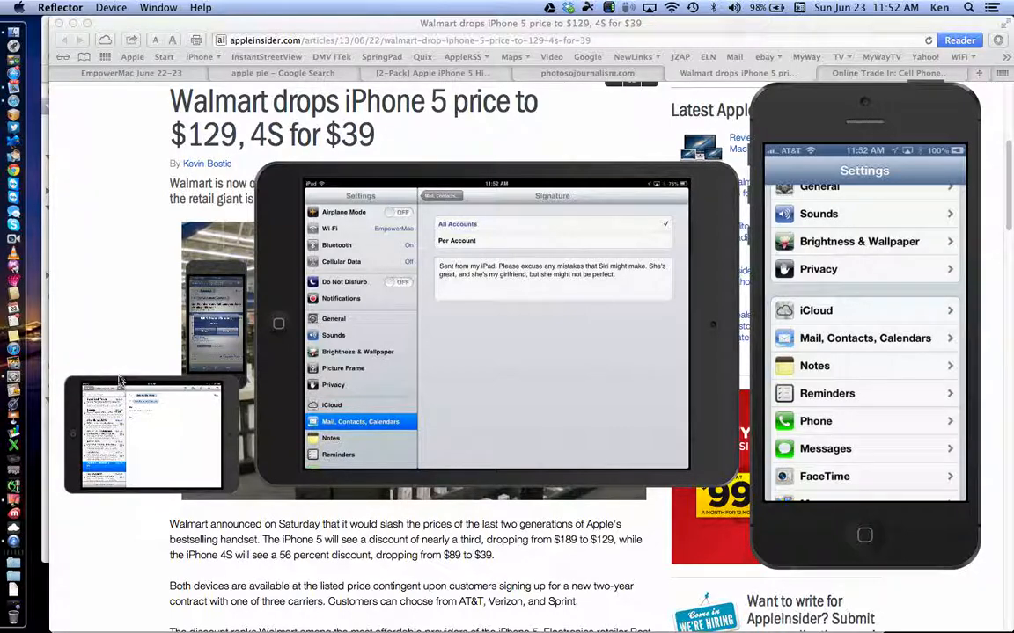
click(77, 387)
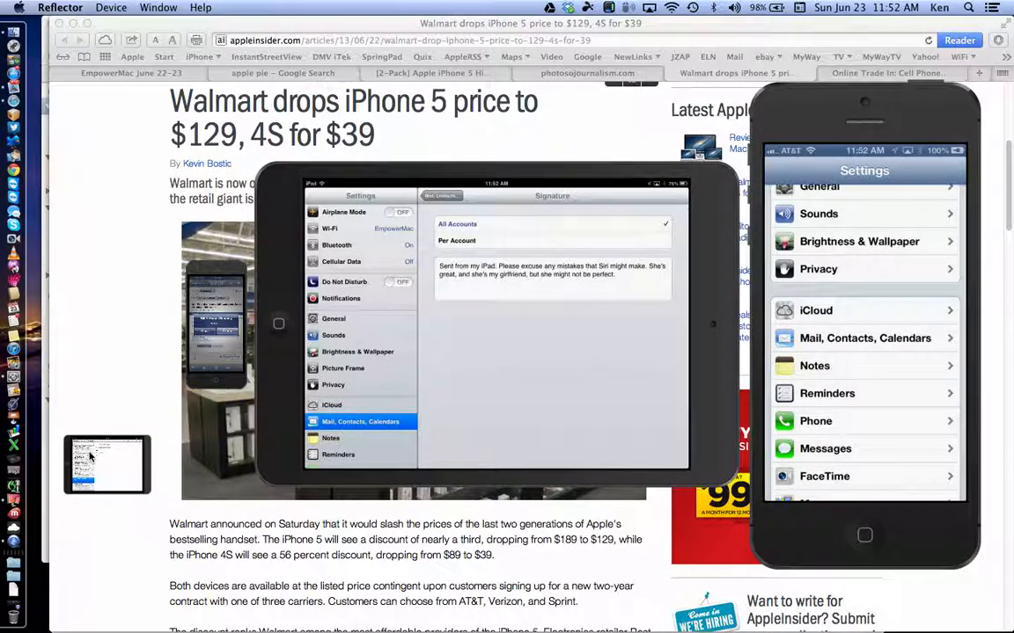
drag(260, 231, 156, 189)
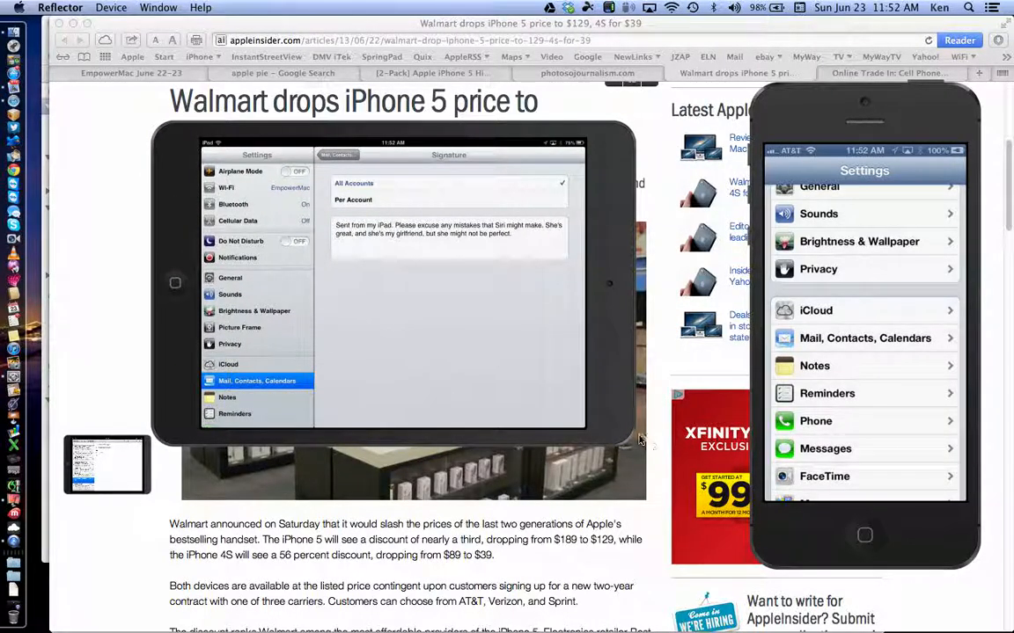
click(628, 444)
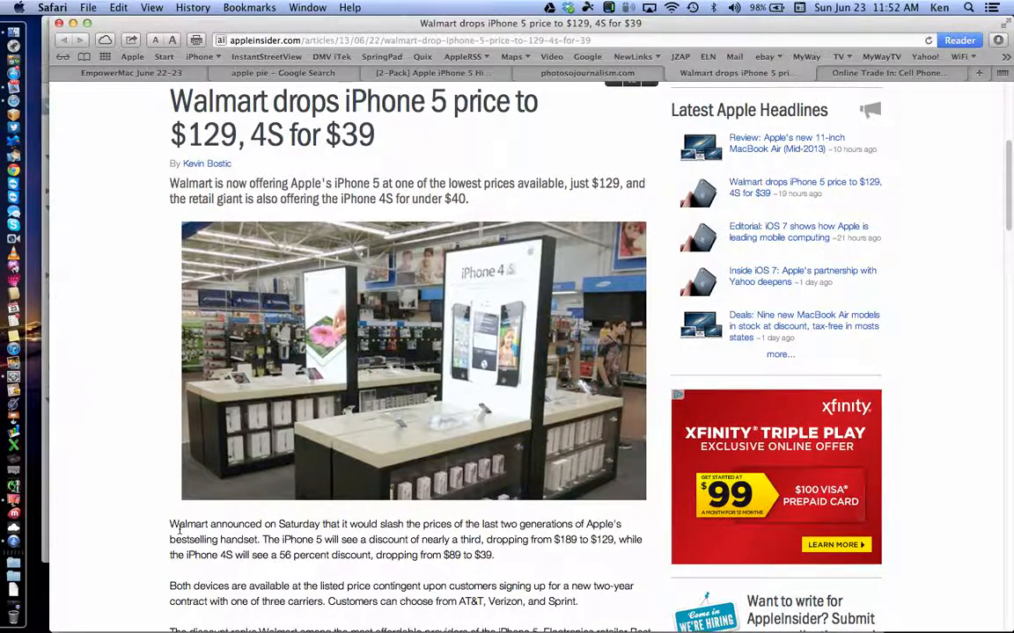
click(13, 499)
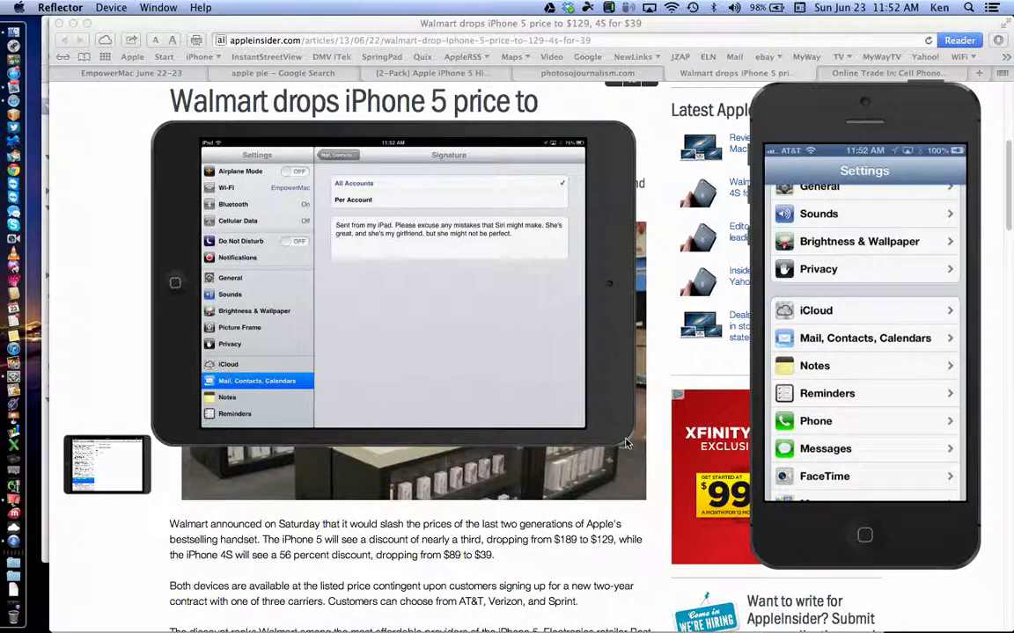
drag(625, 439, 640, 477)
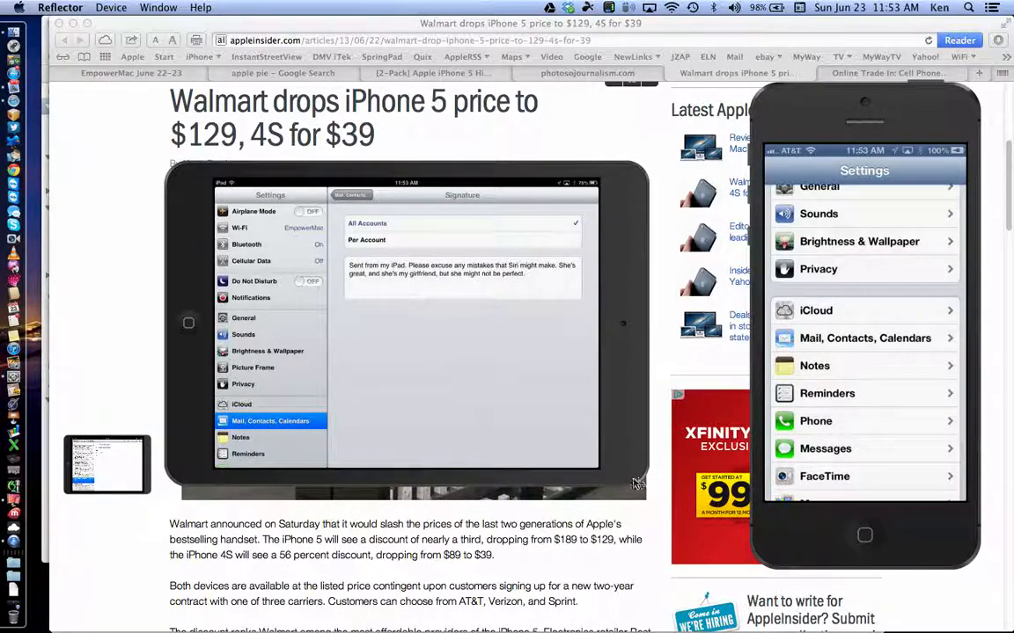
click(15, 85)
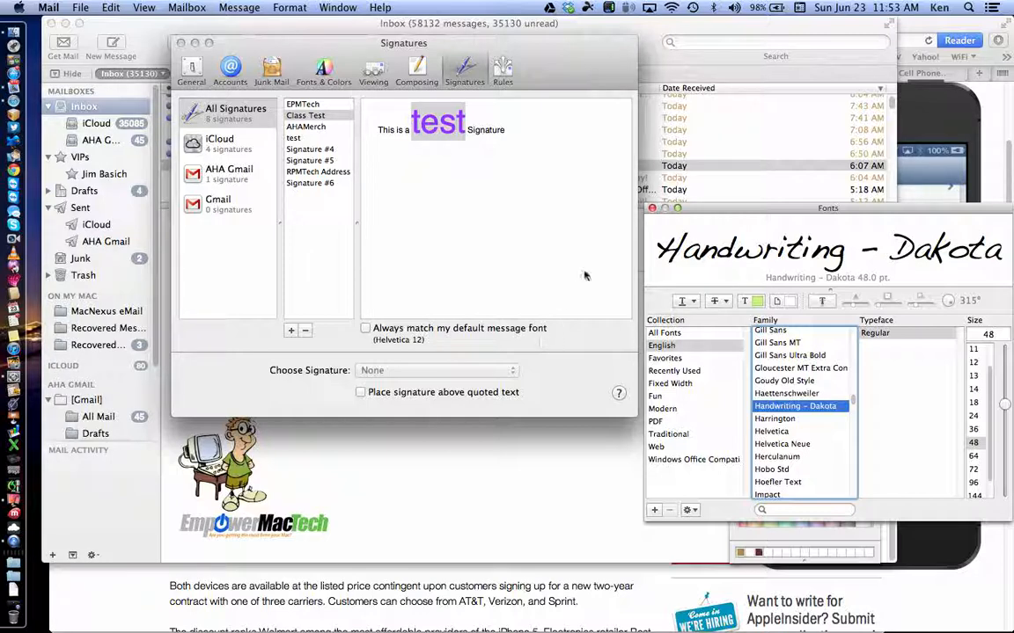
Step: Preview the EPMTech and Class Test signatures, then bring up Finder's Movies window
click(554, 79)
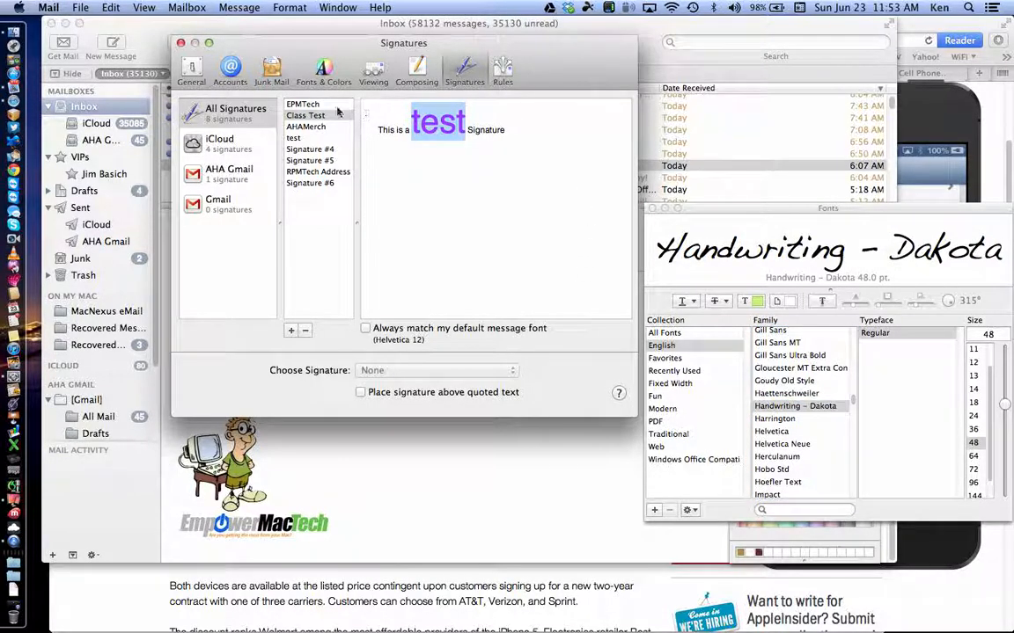
click(303, 105)
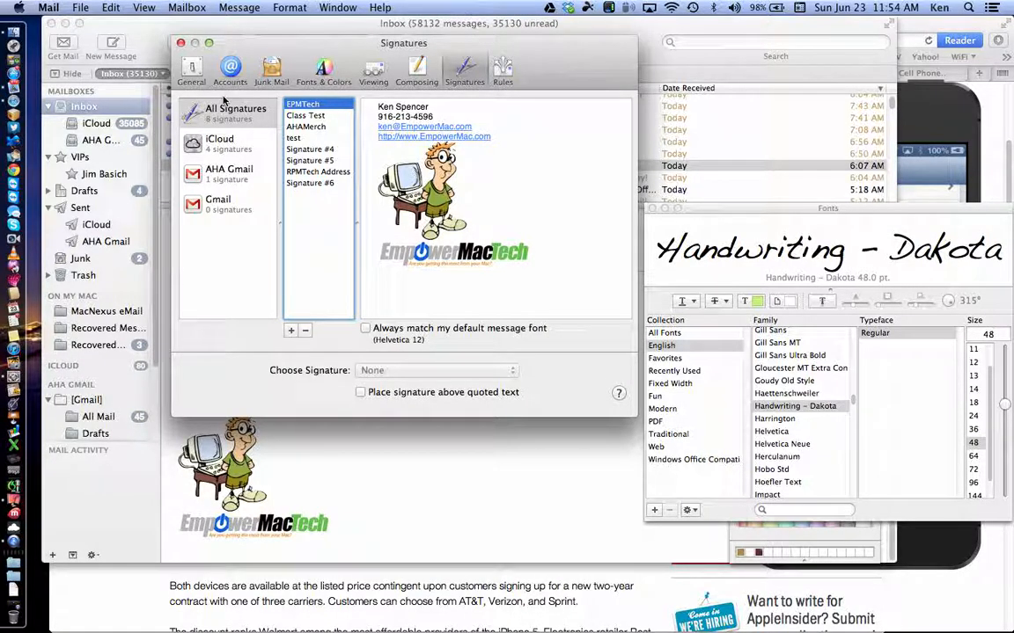
click(306, 116)
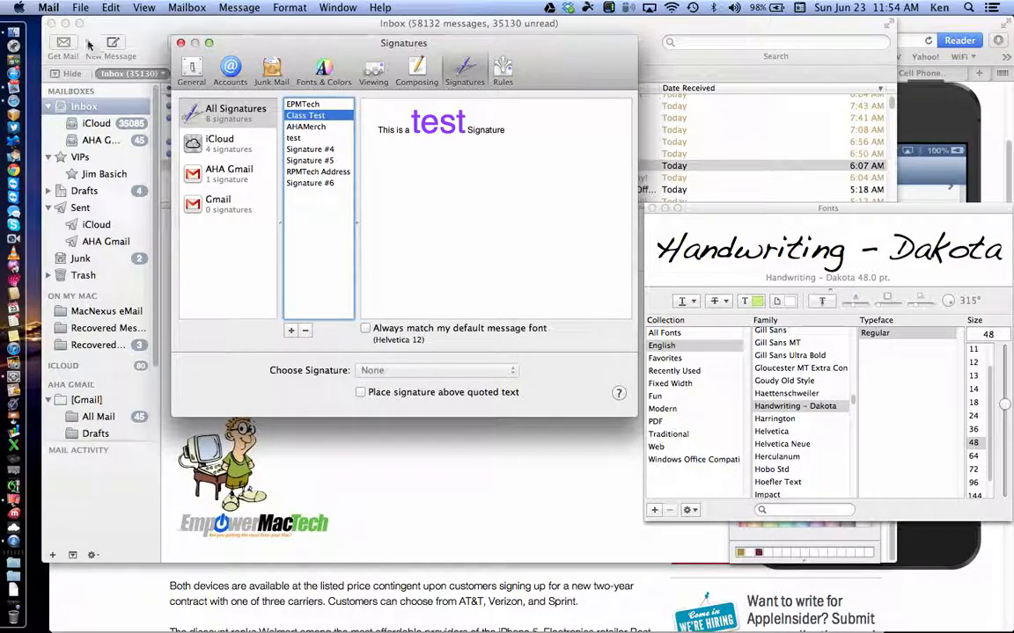
click(13, 33)
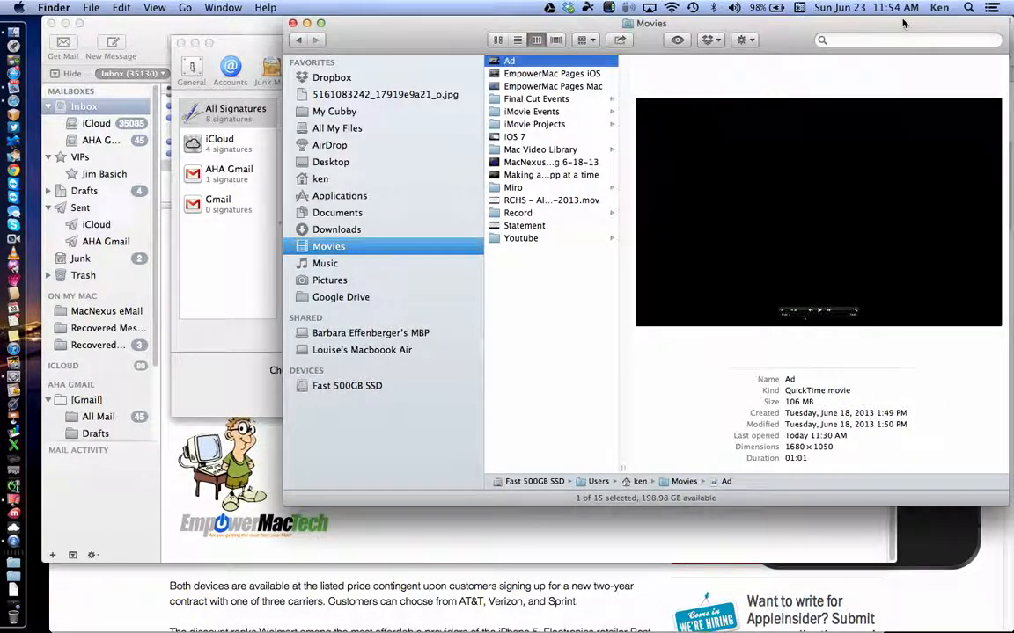
Step: Search This Mac in Finder for filenames matching '.jpg'
click(847, 40)
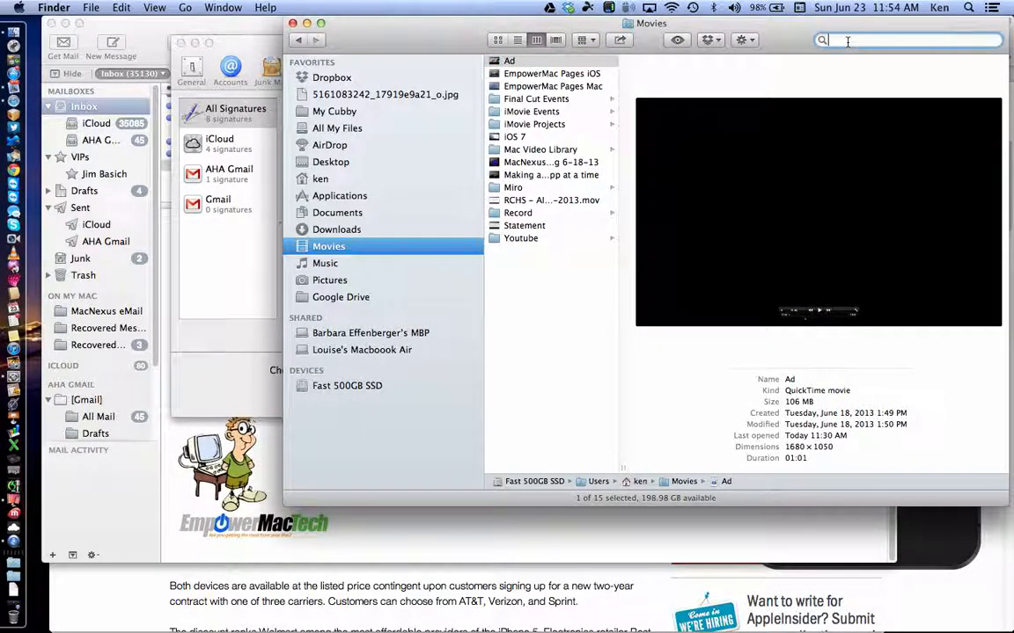
text(.jpg)
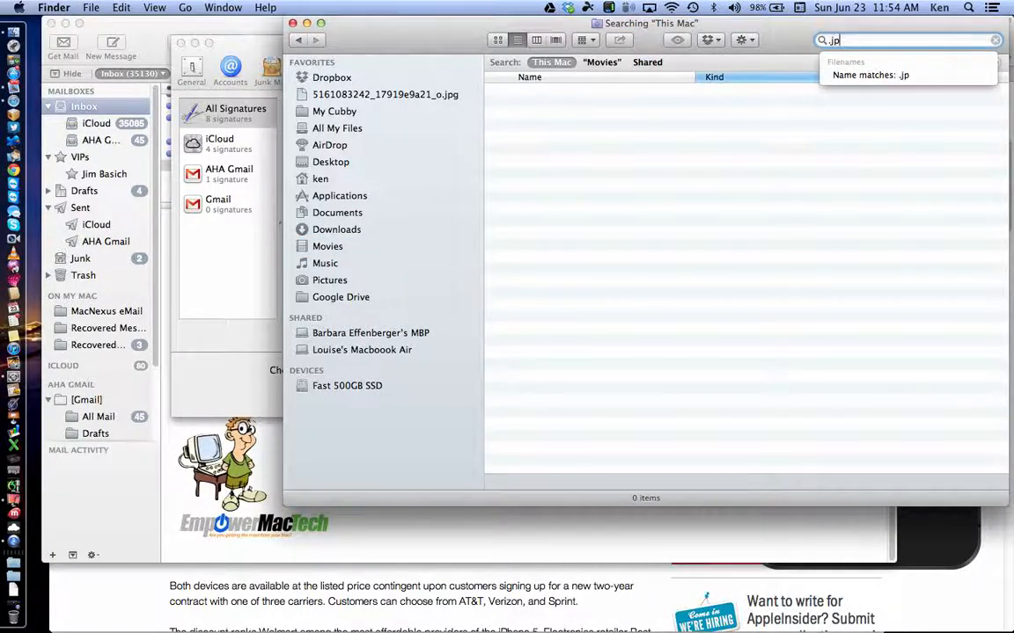
click(861, 76)
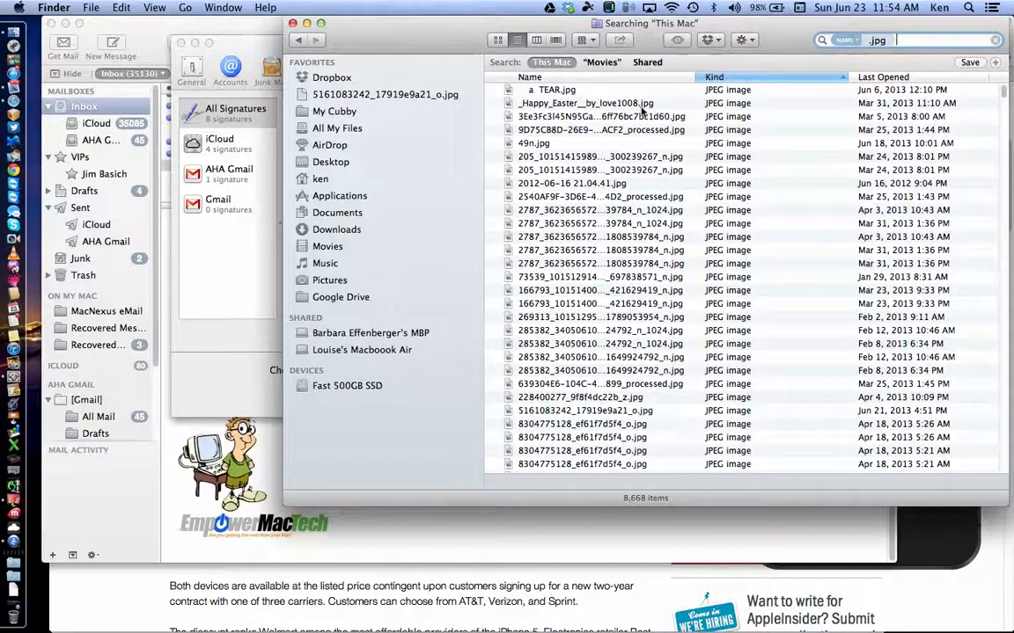
Step: Quick Look the 'a TEAR.jpg' and '49n.jpg' images from the results
click(563, 91)
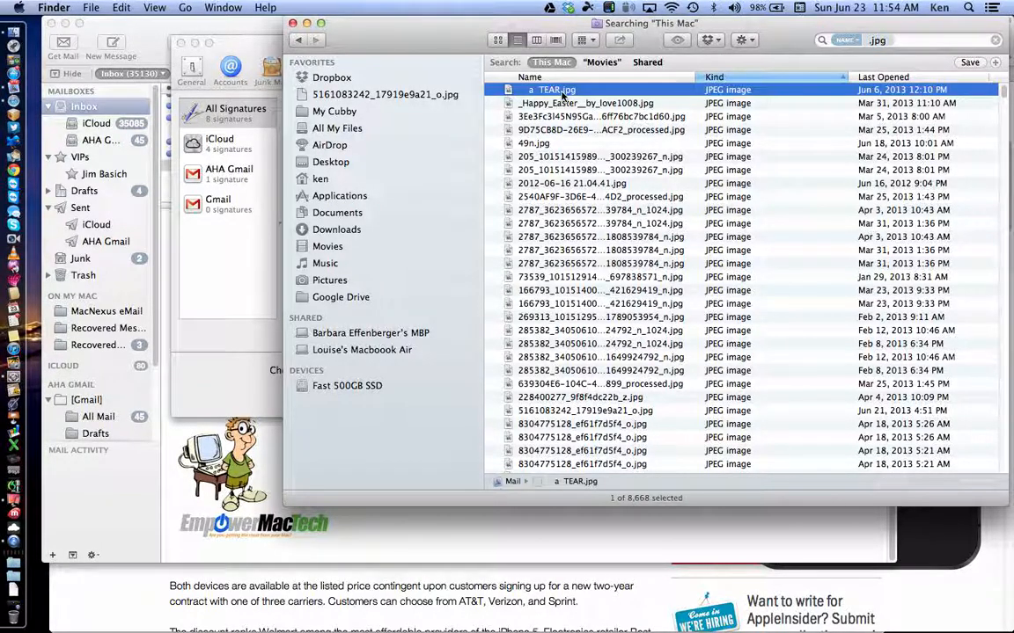
key(space)
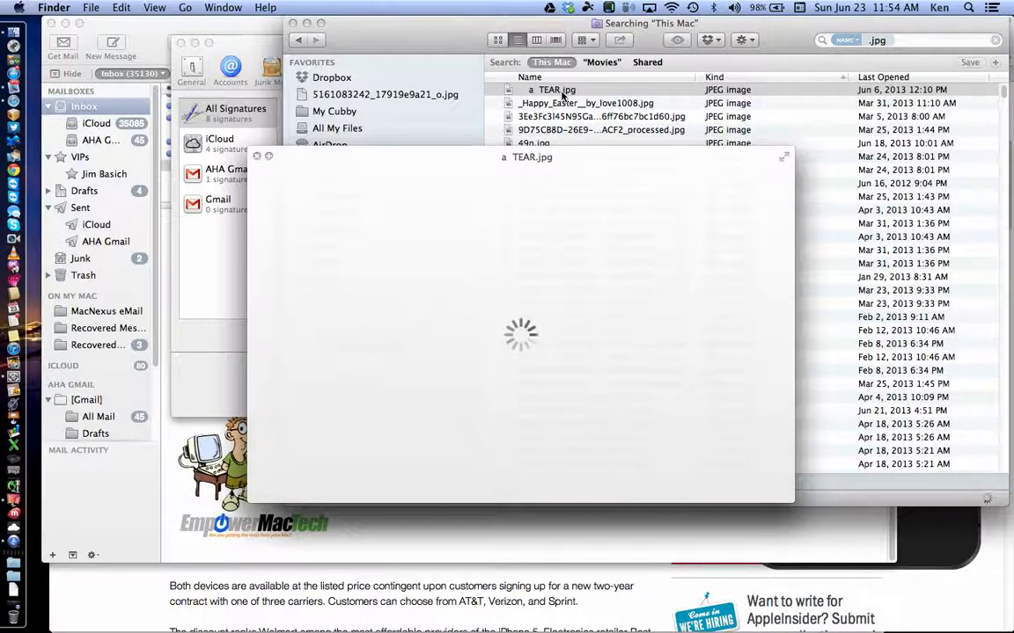
key(space)
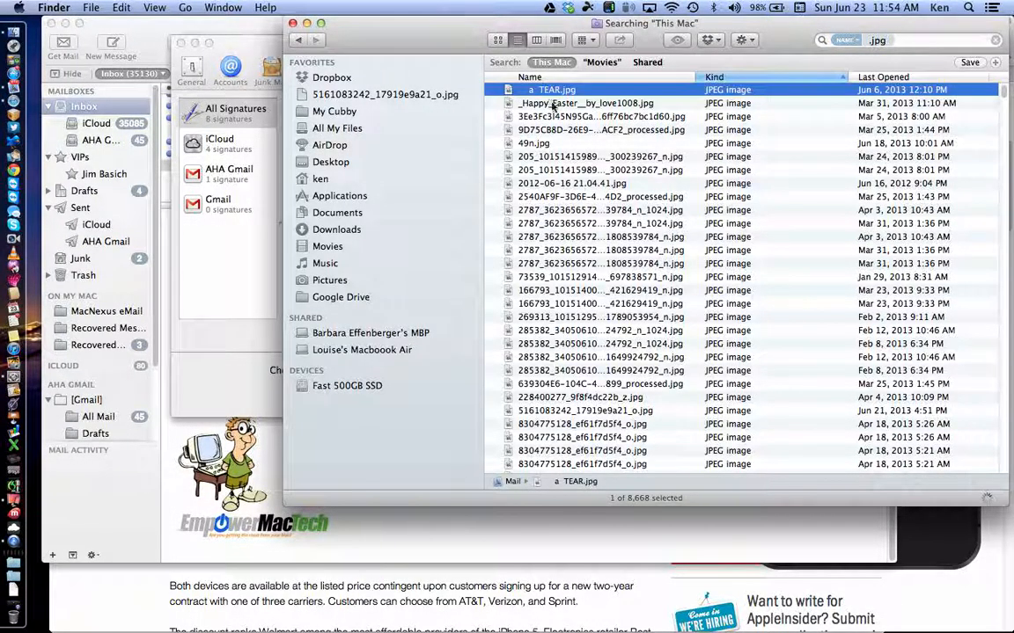
click(553, 104)
click(545, 145)
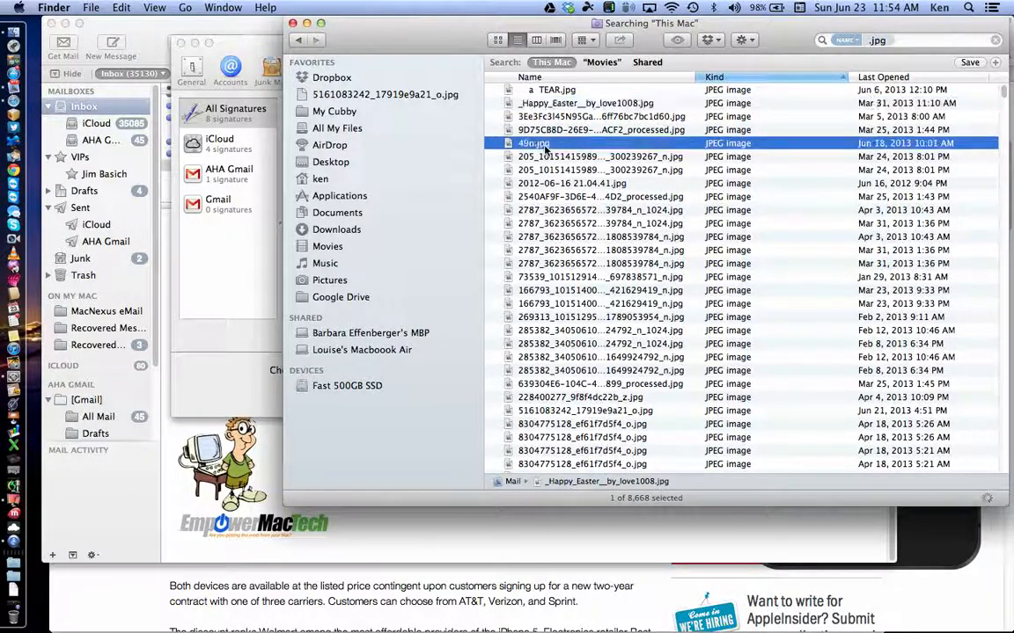
key(space)
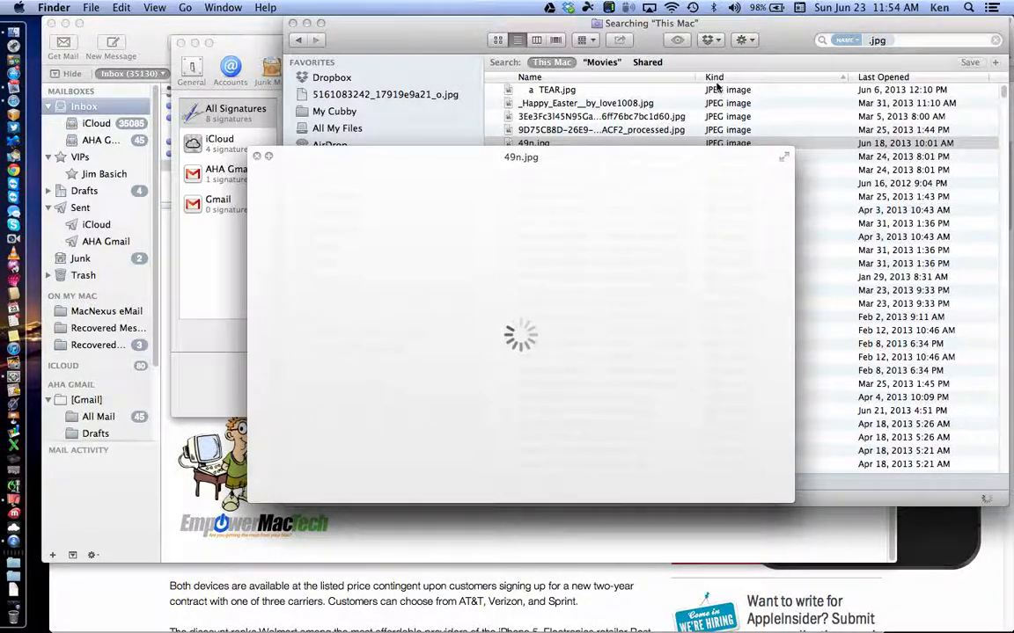
key(space)
Step: Move the results window left and scroll down through the 8,668 JPEG results
drag(743, 44, 638, 44)
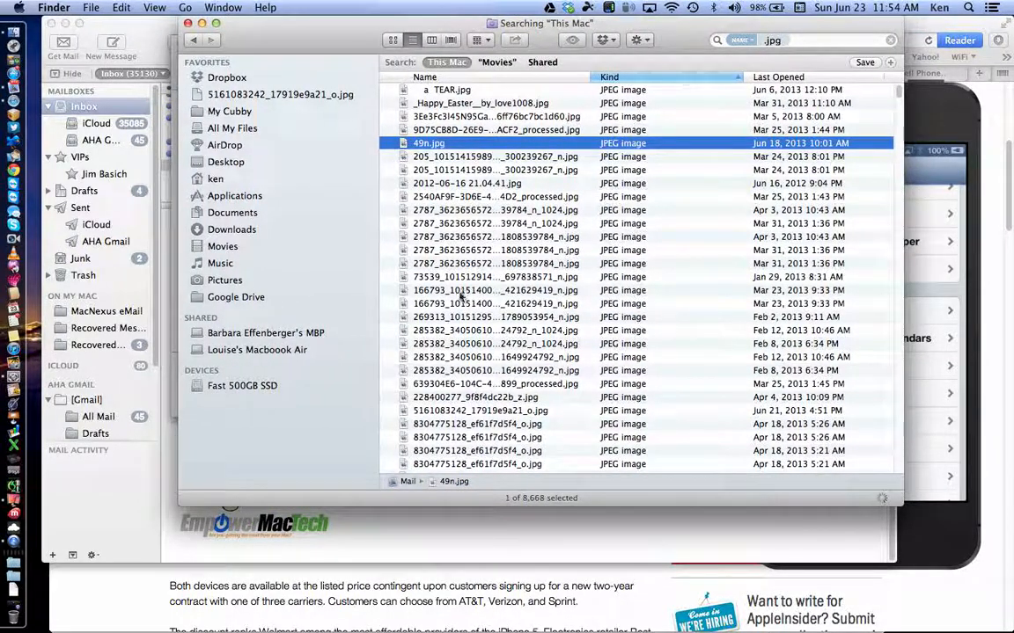
scroll(461, 325, down, 15)
scroll(467, 343, down, 20)
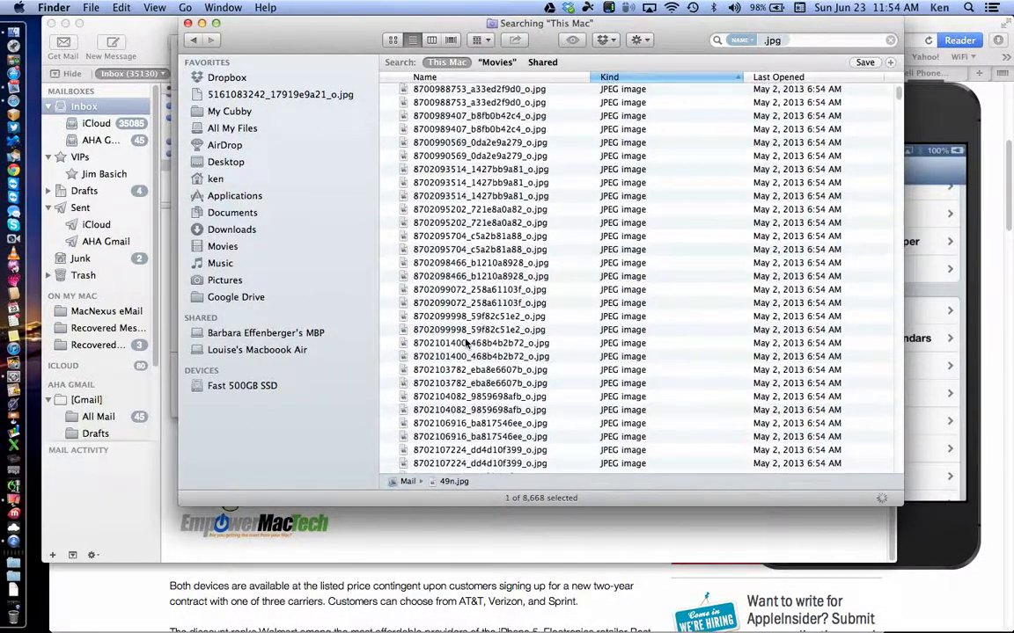
scroll(466, 343, down, 10)
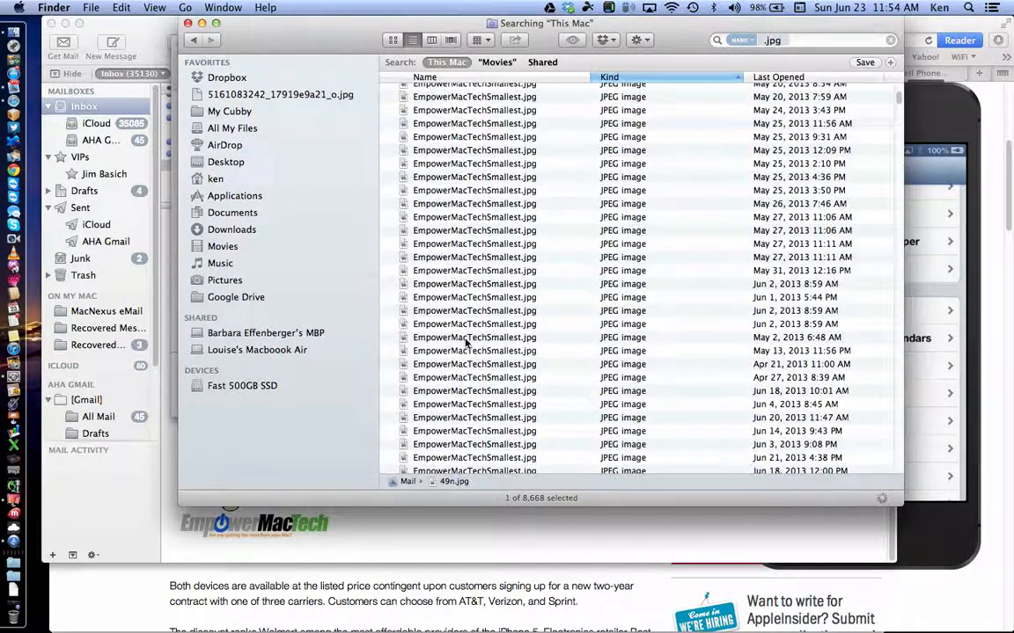
scroll(466, 343, down, 12)
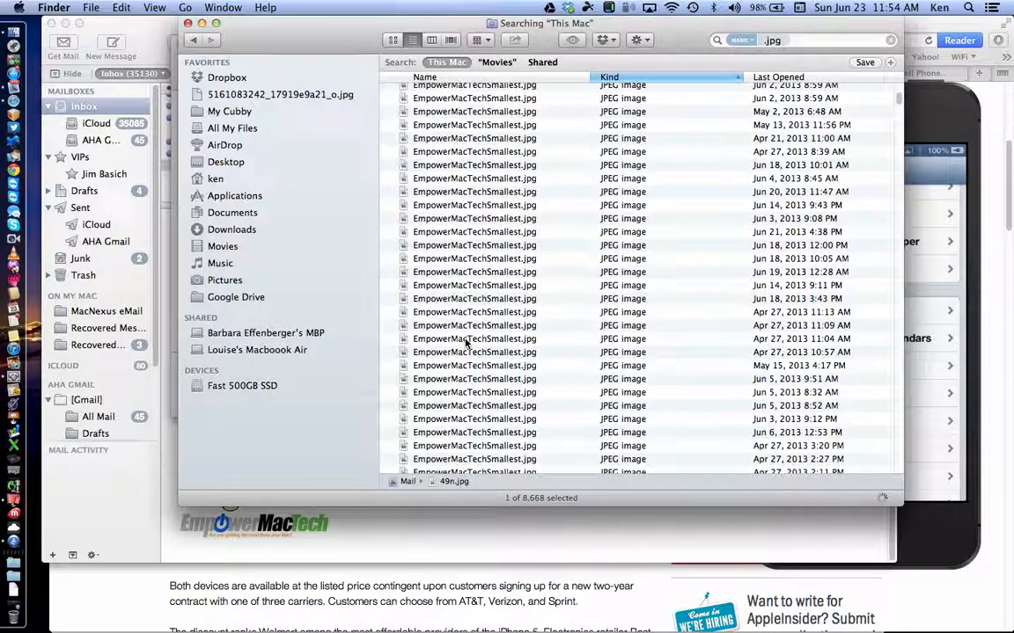
Step: Find the giraffe photo 384e448d14.jpg and Quick Look it to confirm
scroll(474, 264, down, 12)
click(473, 264)
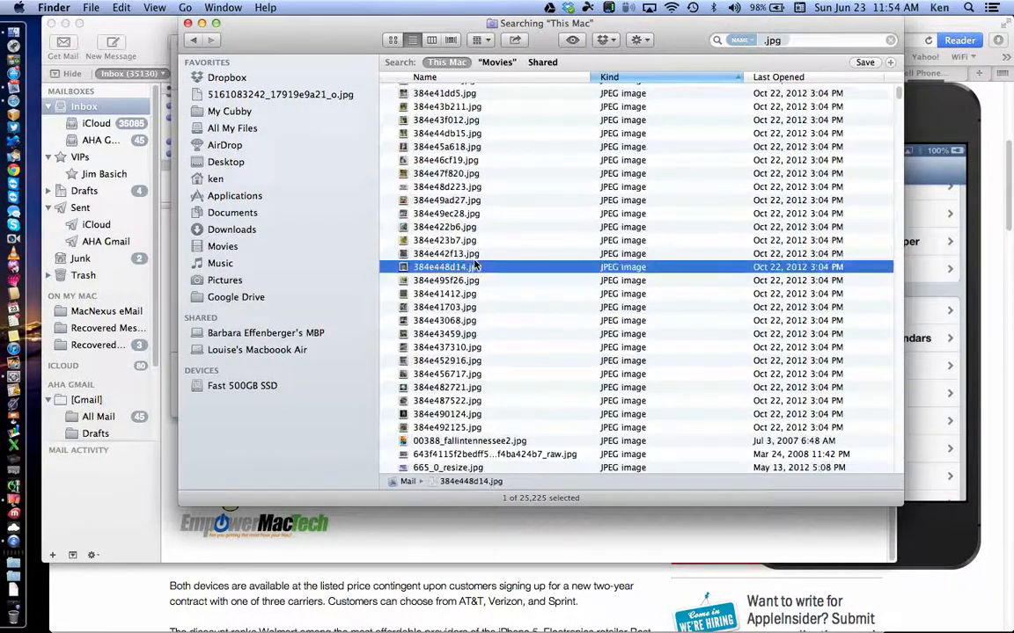
key(space)
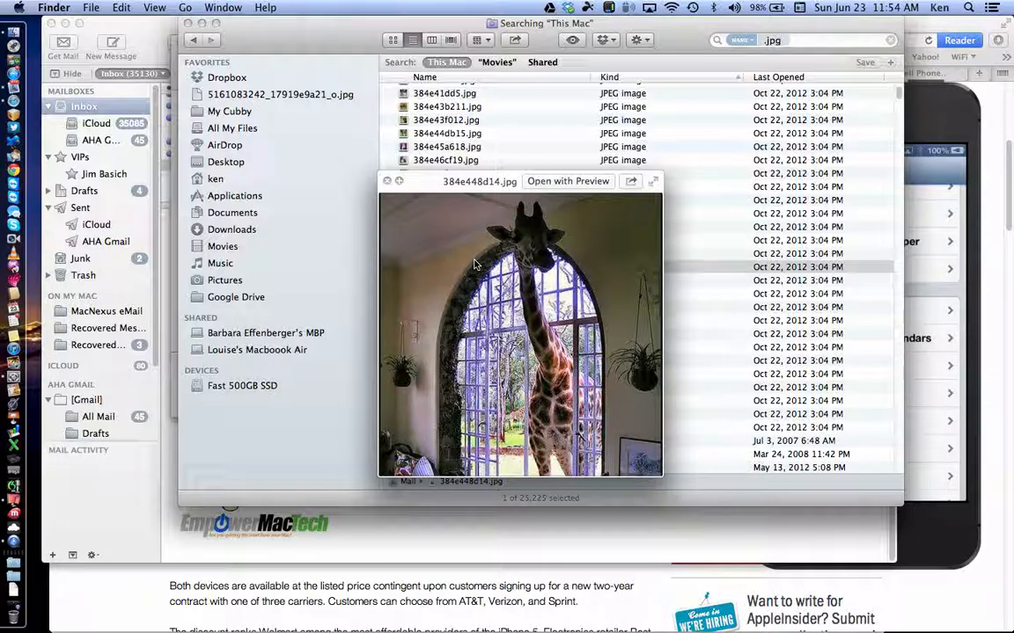
key(space)
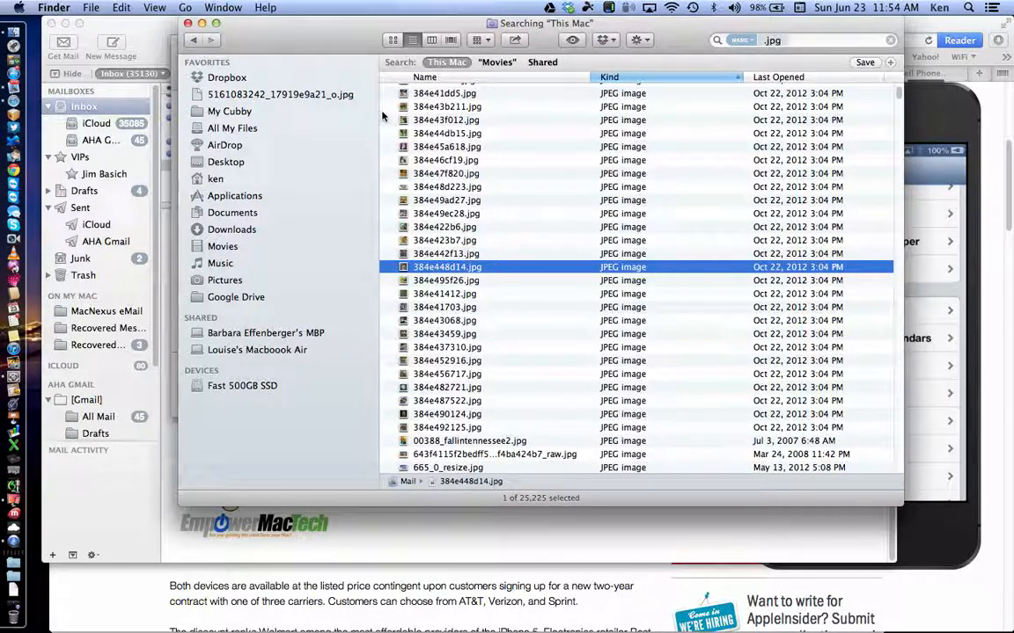
Step: Drag 384e448d14.jpg into the Class Test signature below 'This is a test Signature'
drag(339, 25, 704, 25)
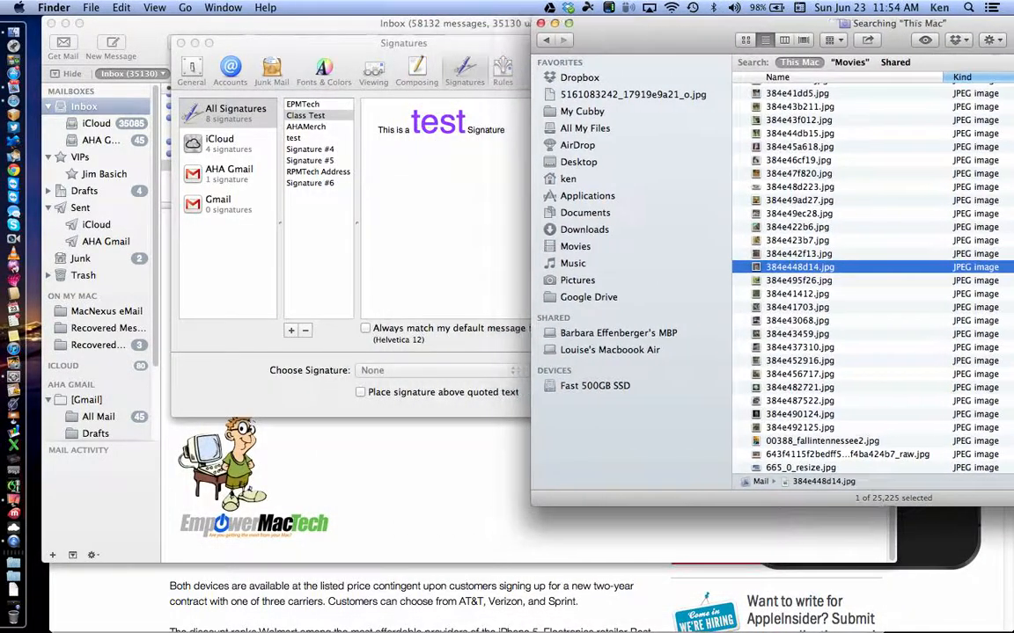
mouse_move(764, 266)
mouse_down()
mouse_move(494, 219)
mouse_move(442, 196)
mouse_up()
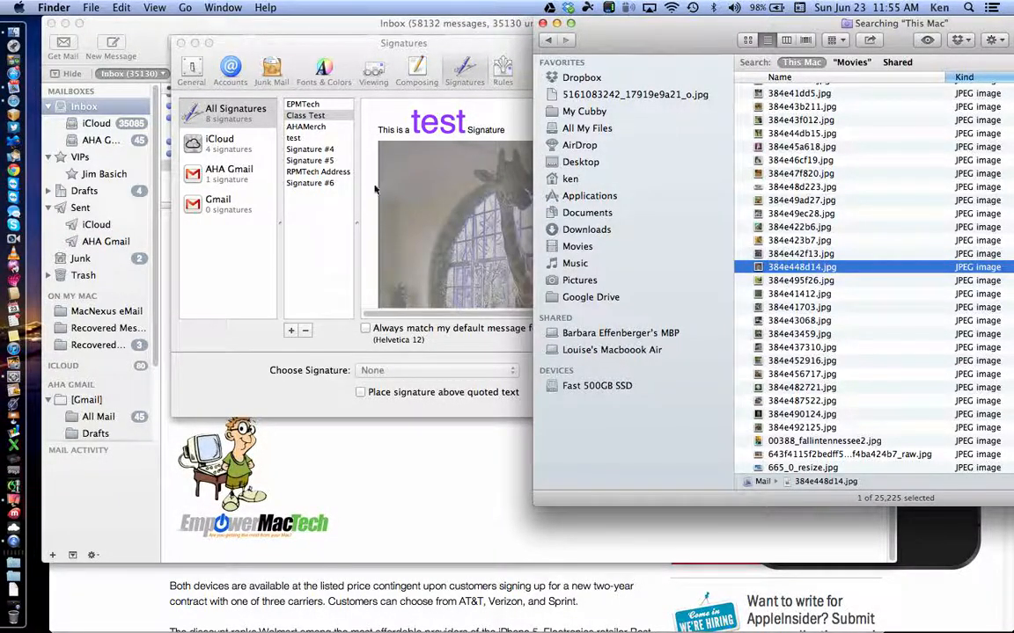
click(503, 117)
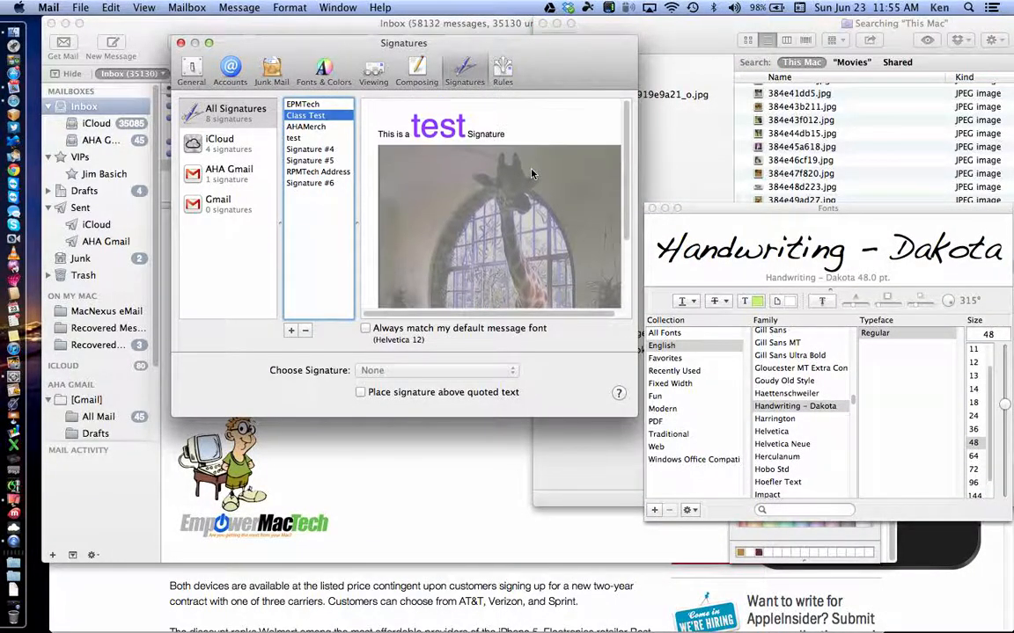
click(523, 199)
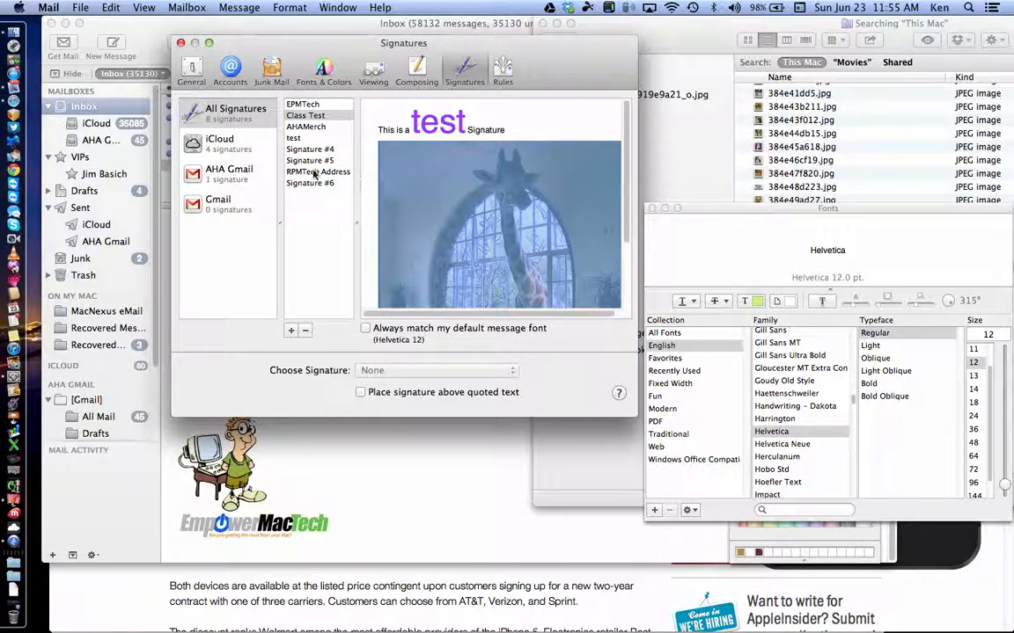
Step: Drag the Class Test signature onto the iCloud and AHA Gmail accounts in the accounts column
click(293, 119)
drag(293, 118, 242, 142)
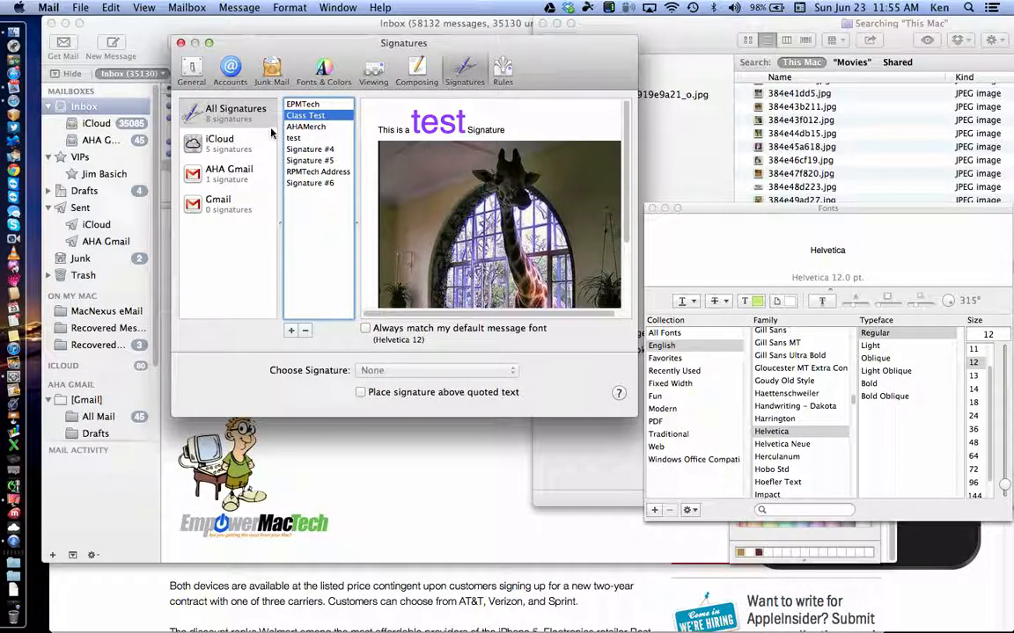
drag(295, 115, 242, 170)
mouse_move(298, 118)
mouse_down()
mouse_move(245, 188)
mouse_move(245, 212)
mouse_up()
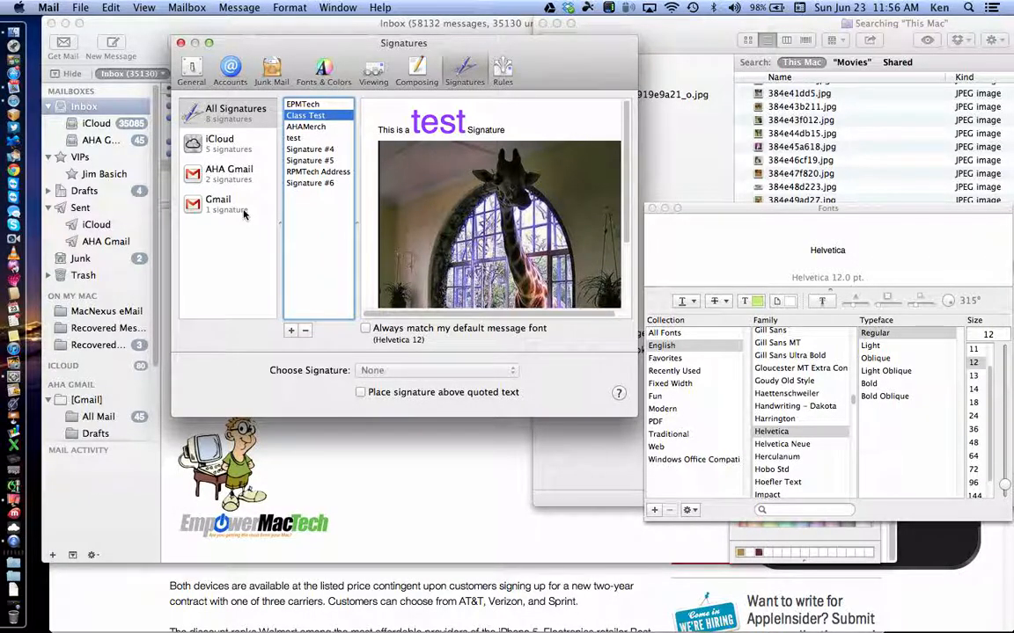
Step: Preview iCloud's signatures: test, RPMTech Address, EPMTech, Signature #4 and Class Test
click(219, 151)
click(219, 152)
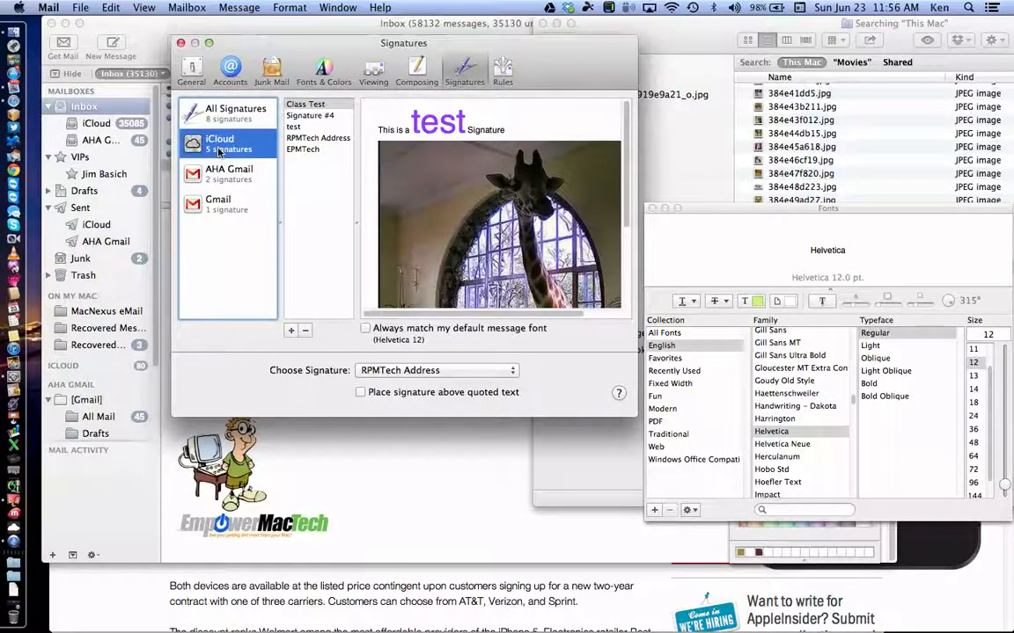
click(306, 116)
click(296, 127)
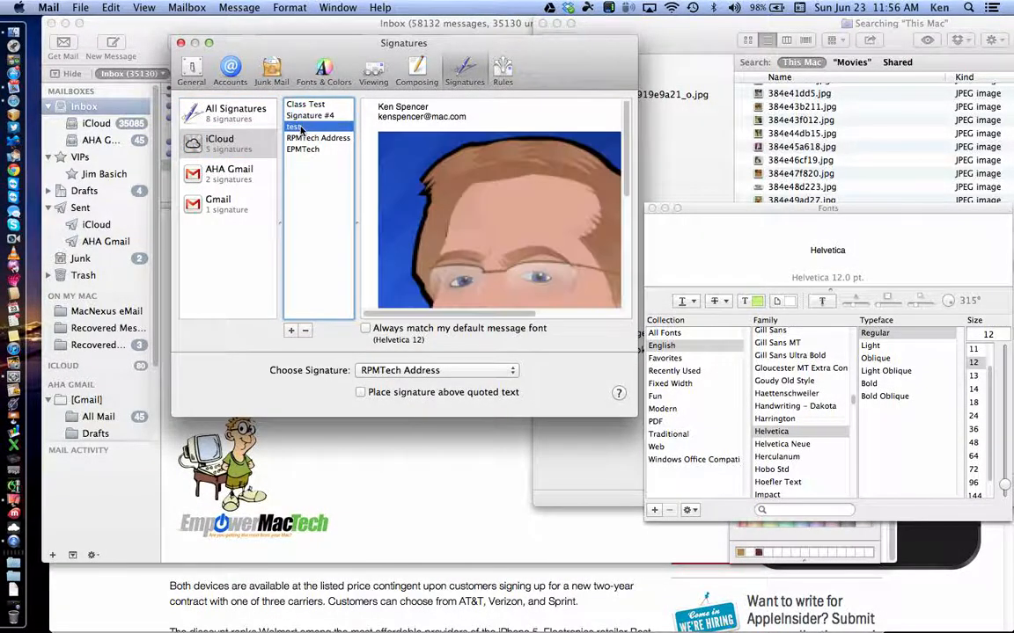
click(304, 138)
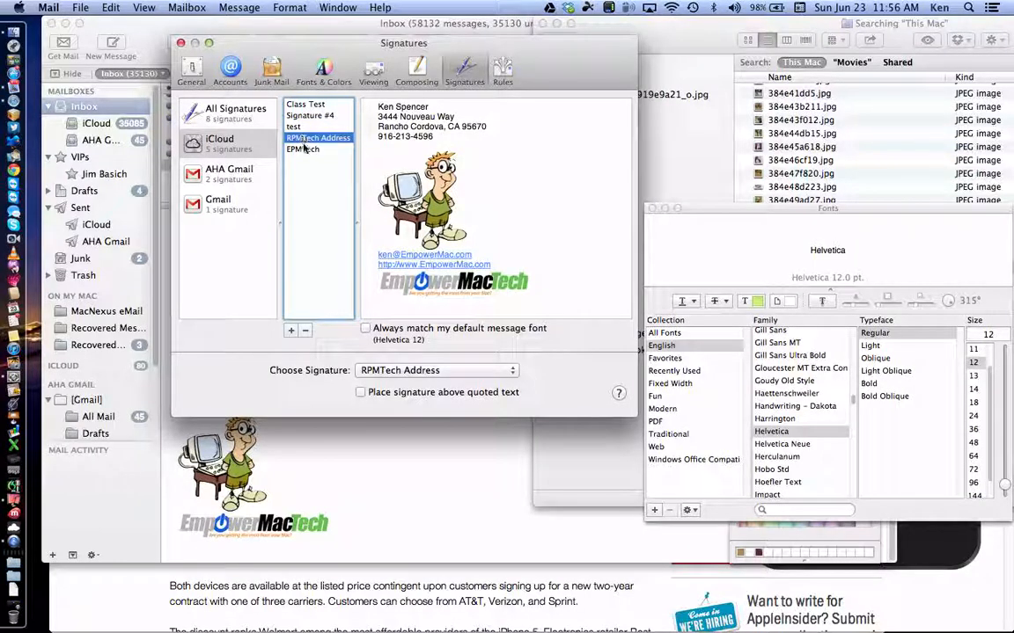
click(305, 150)
click(304, 138)
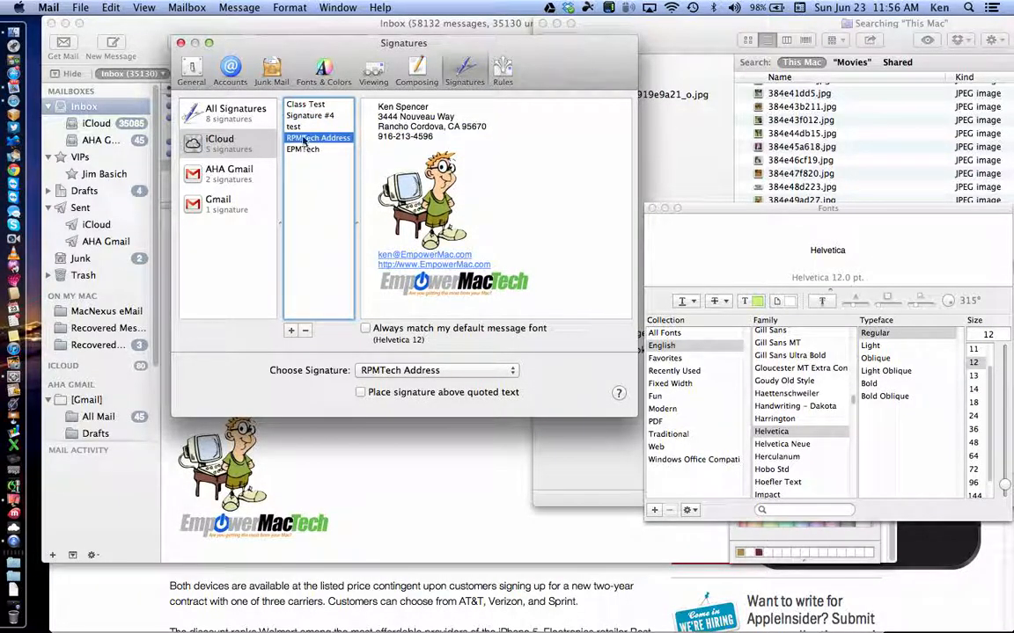
click(305, 127)
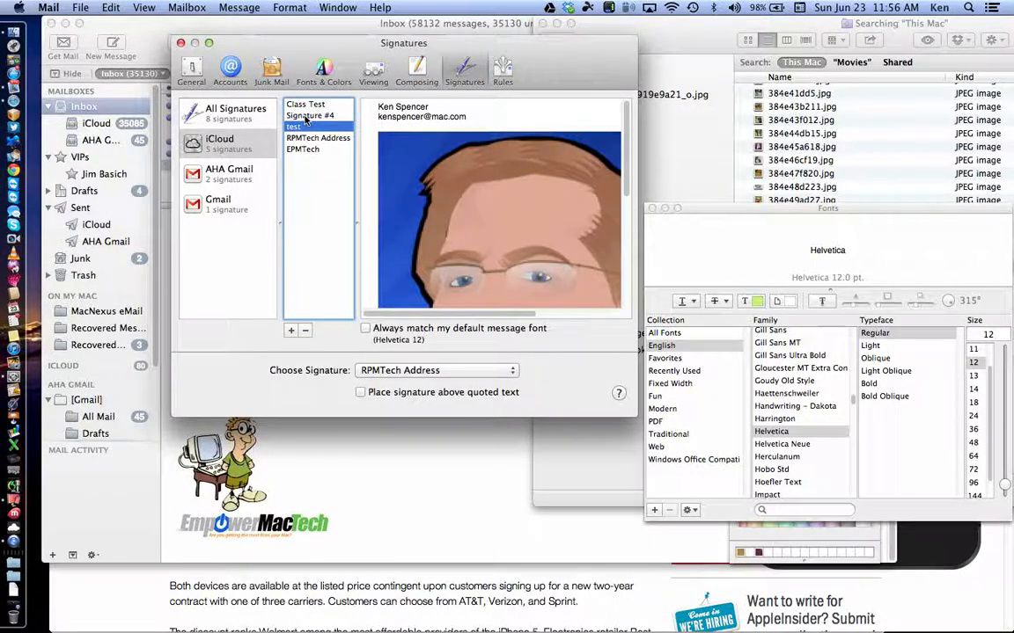
click(304, 116)
click(306, 104)
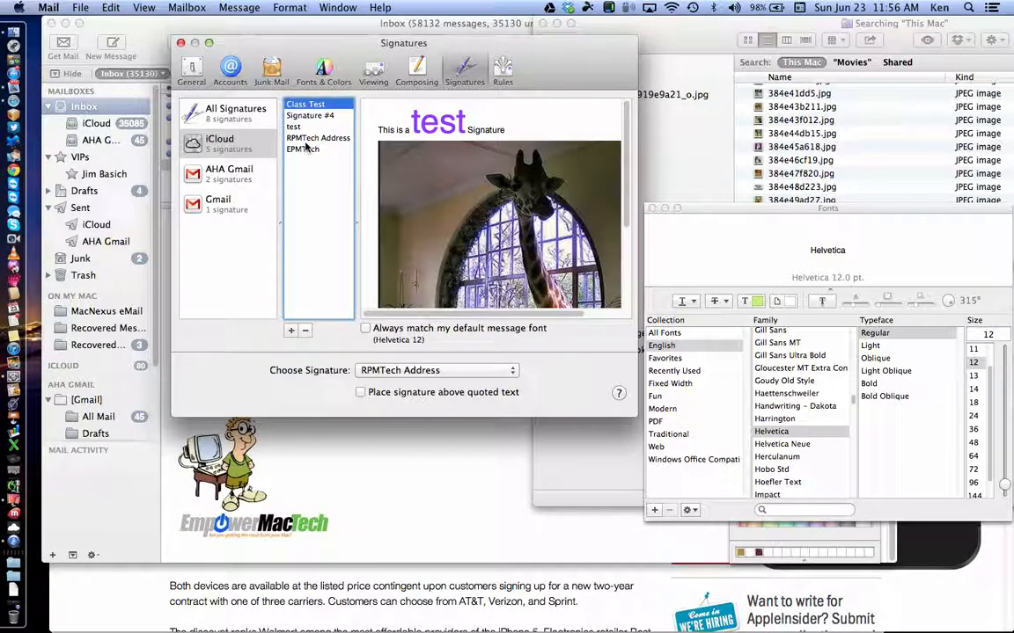
Step: Set iCloud's chosen signature to Class Test, then change it to RPMTech Address
click(470, 370)
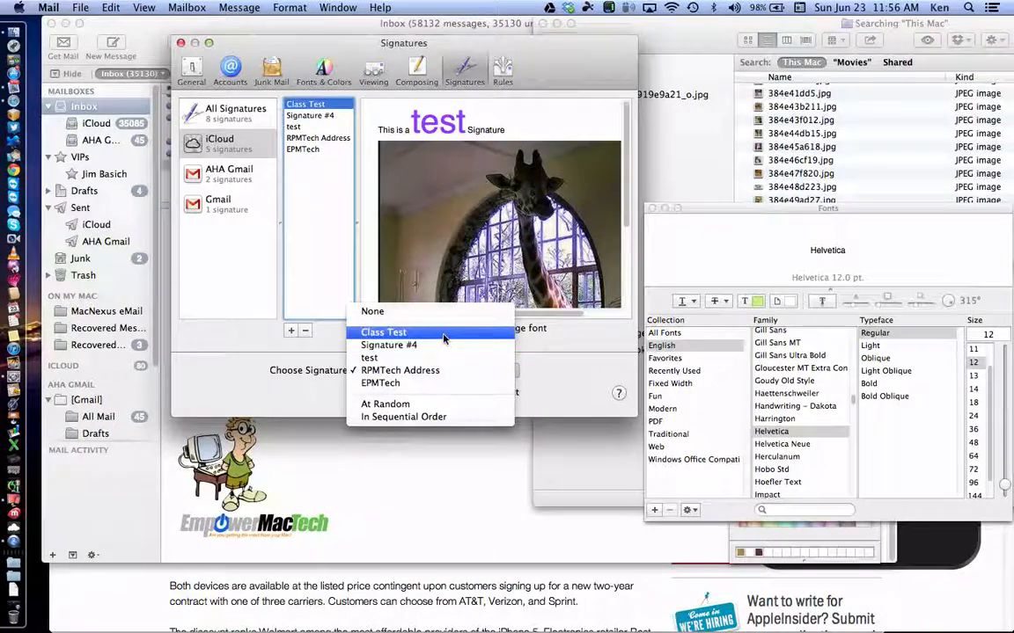
click(445, 339)
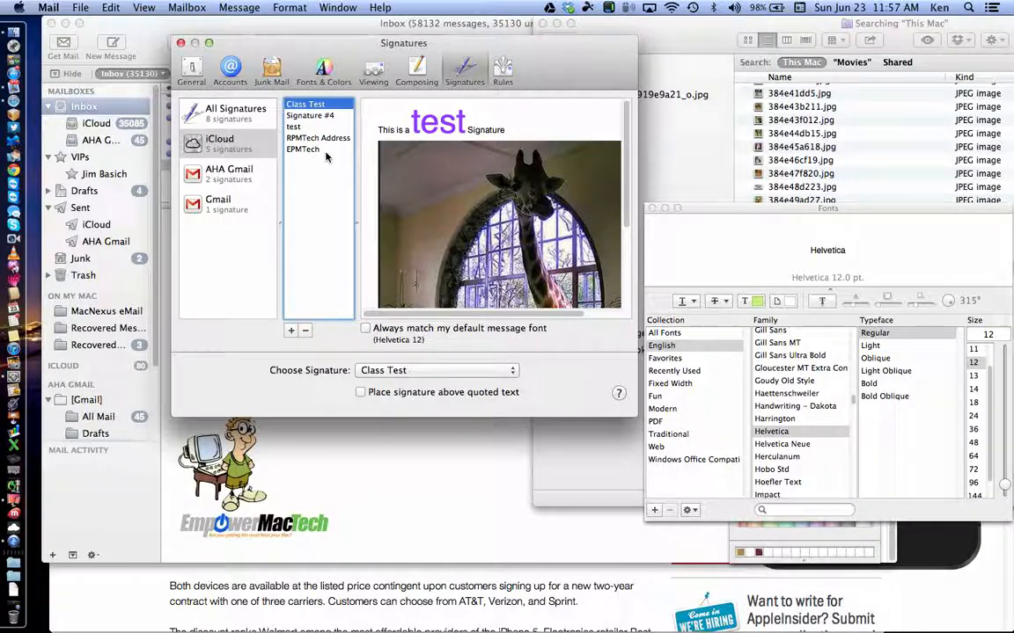
click(451, 370)
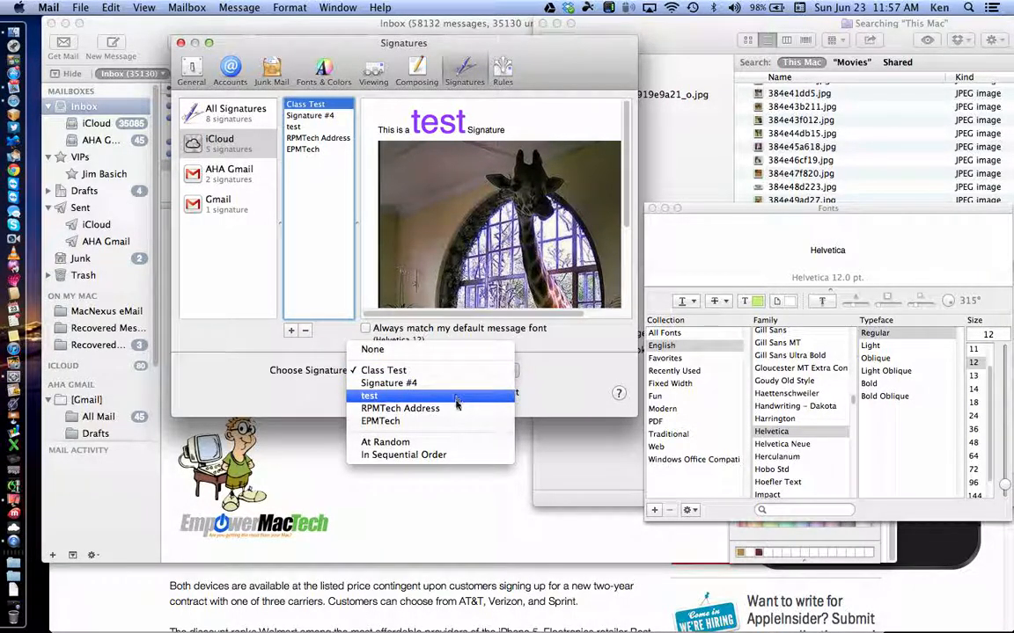
click(455, 408)
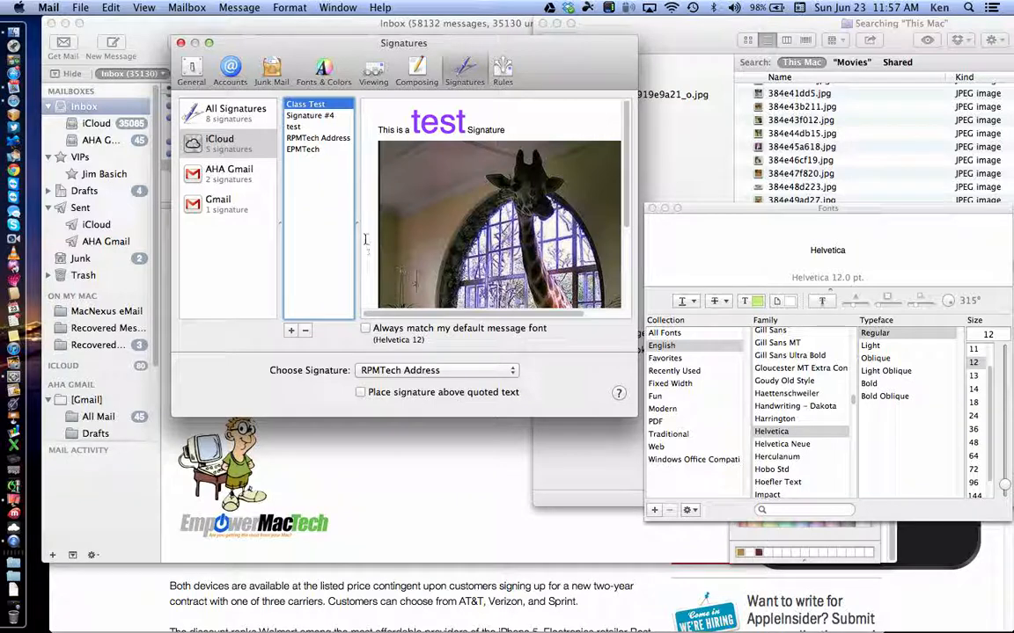
Step: Delete Class Test from the AHA Gmail account's signature list, keeping AHAMerch
click(228, 172)
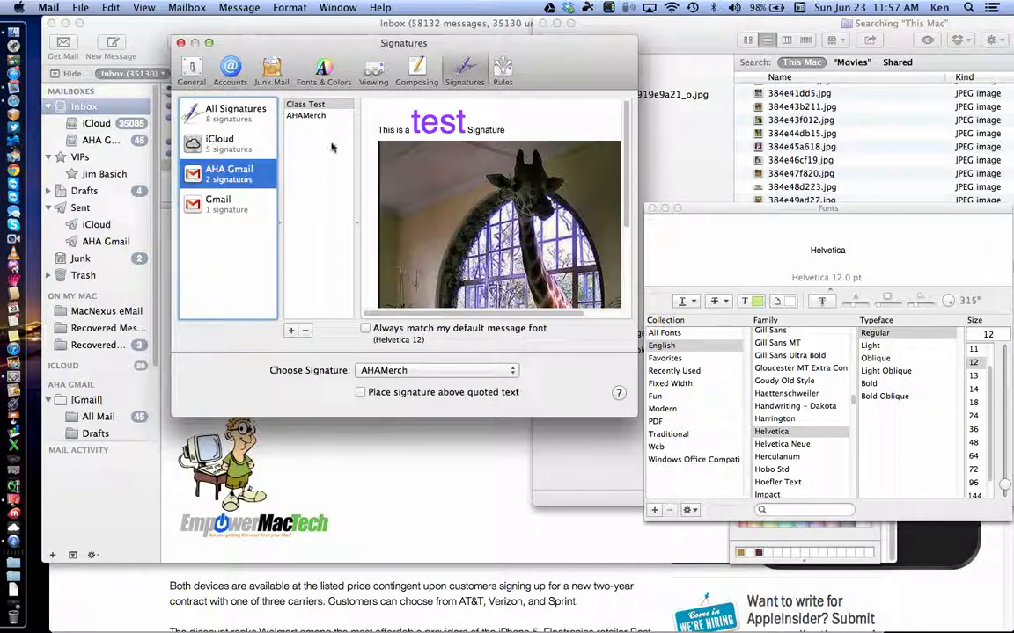
click(310, 116)
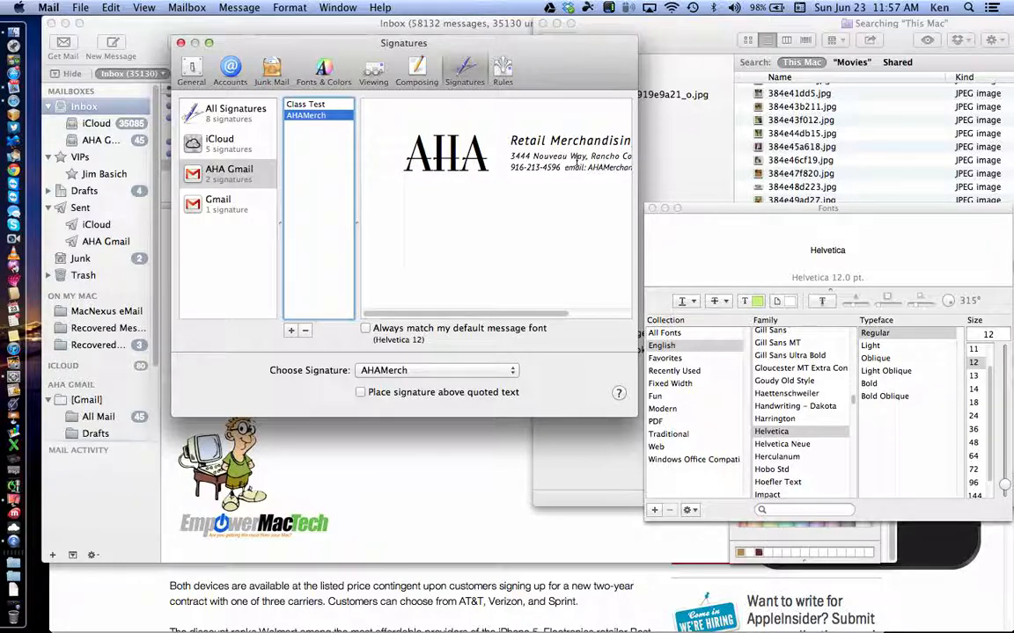
click(317, 105)
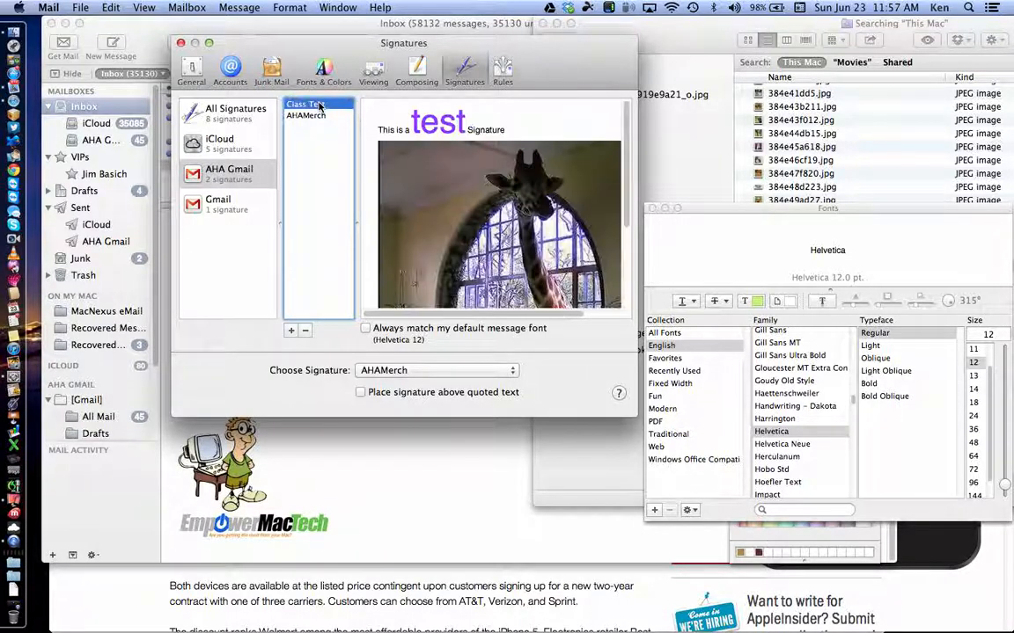
click(306, 333)
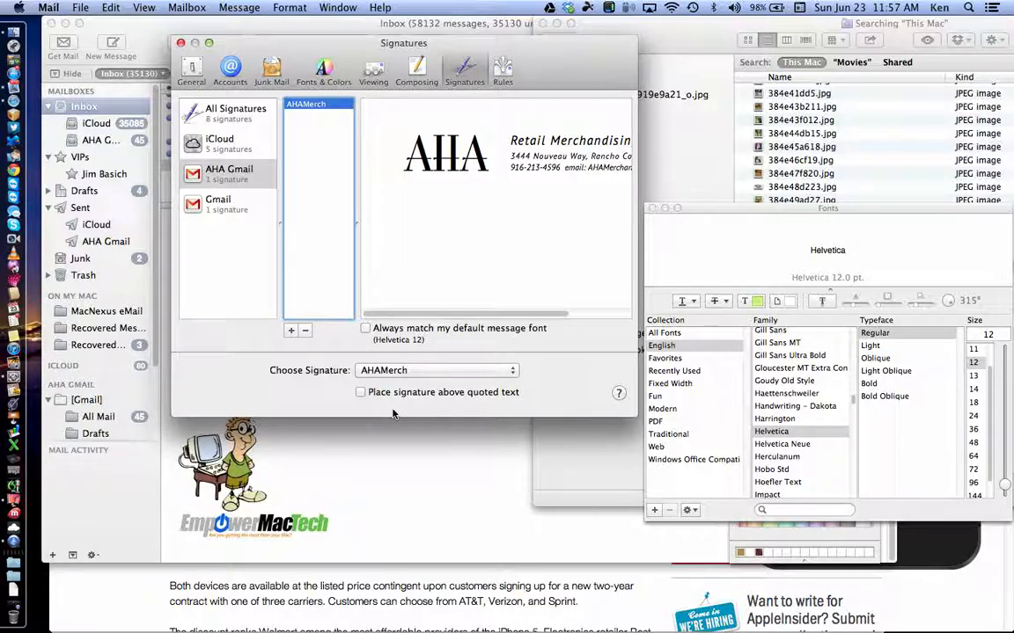
Step: Review the AHA Gmail and iCloud signature choices without changing them
click(234, 150)
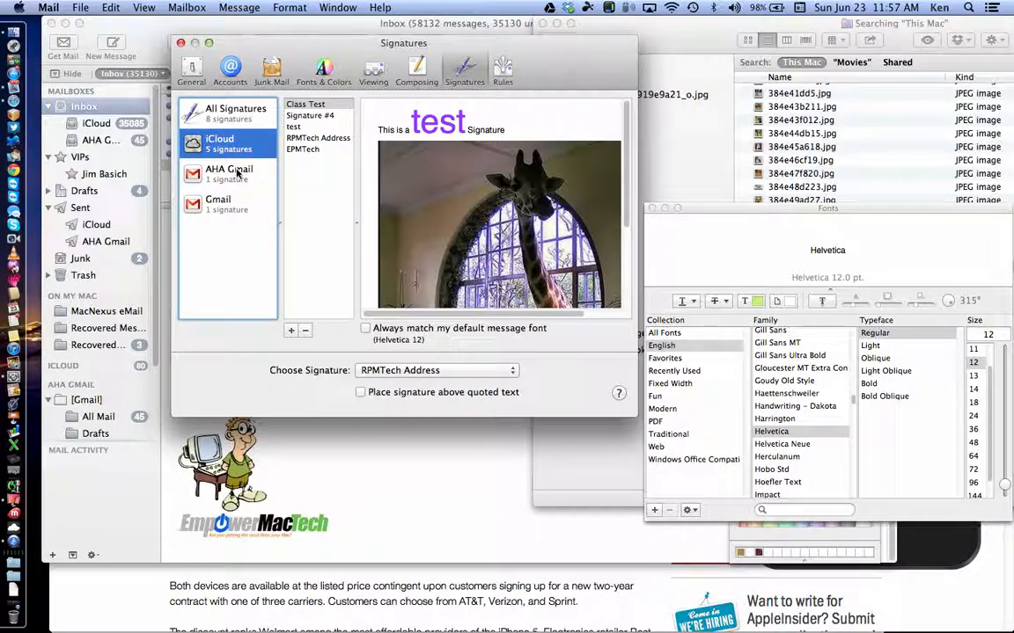
click(234, 173)
click(469, 369)
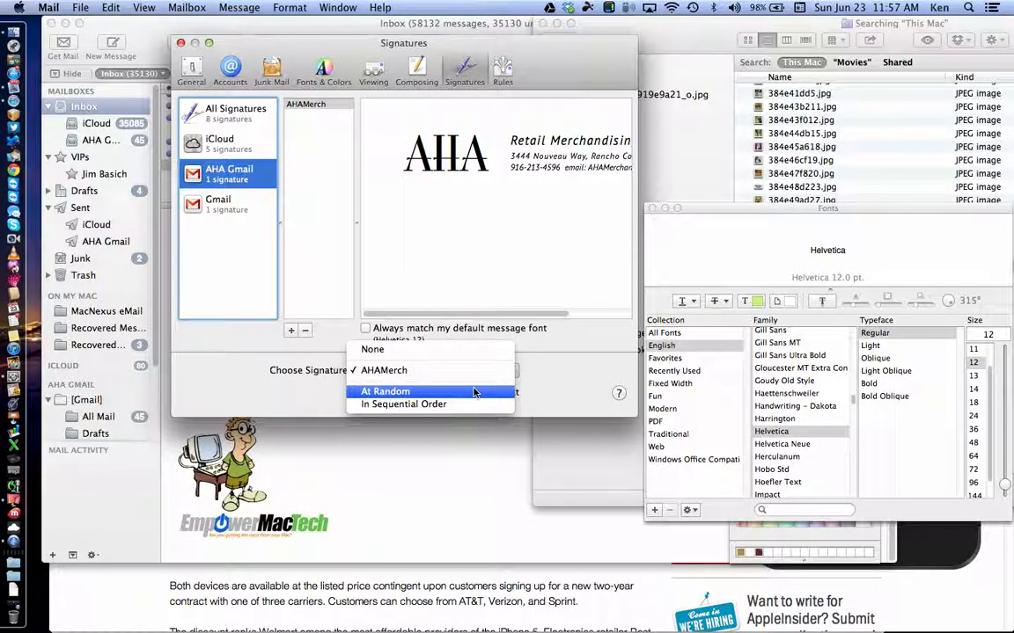
click(219, 137)
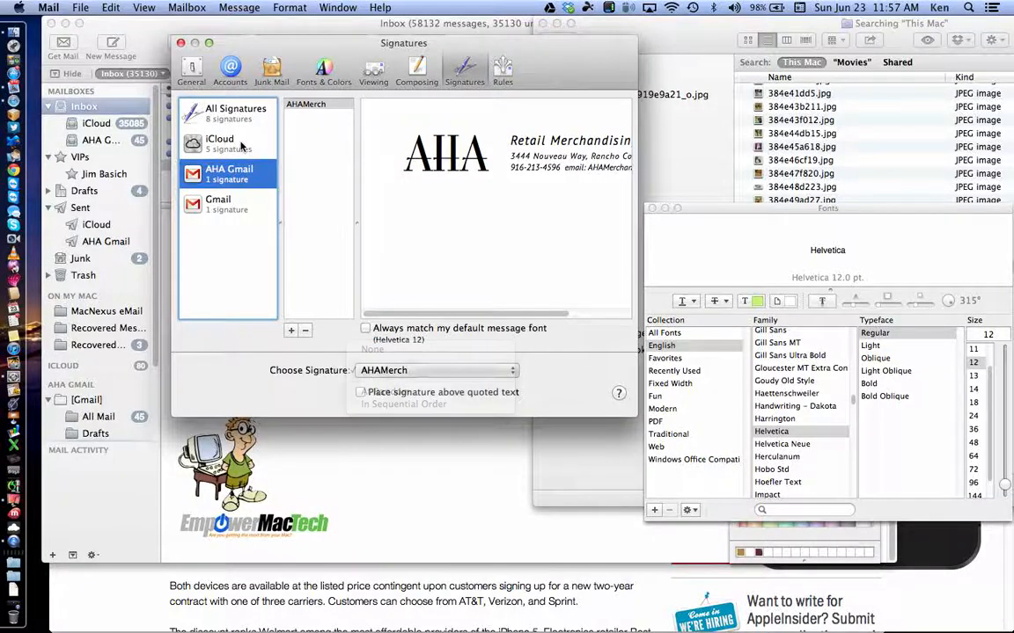
click(219, 136)
click(512, 370)
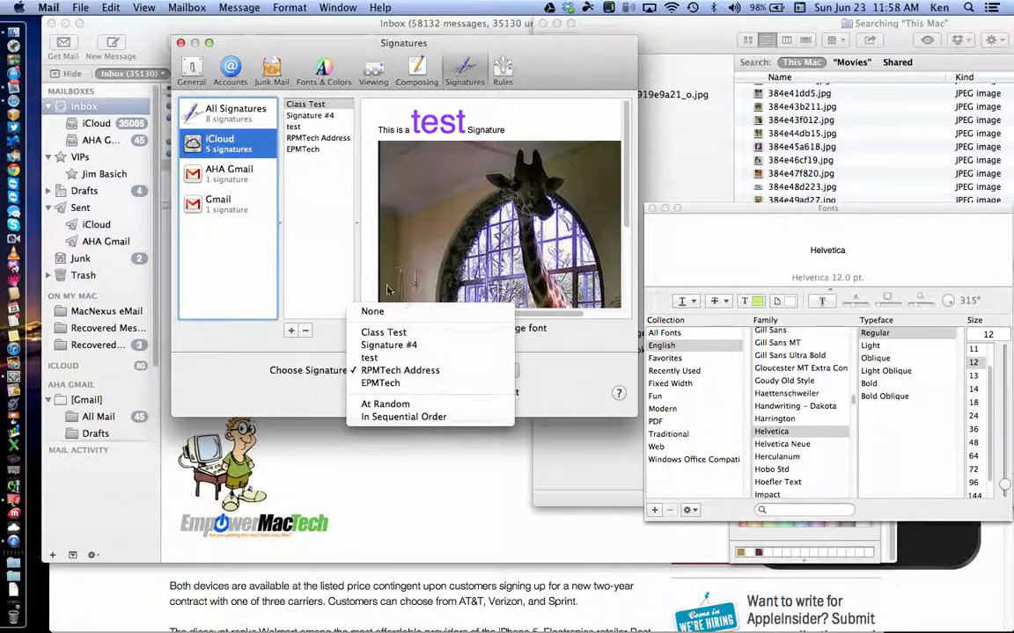
click(217, 194)
Step: Leave the Gmail account's signature as None and close the signature preferences with Cmd-W
click(217, 195)
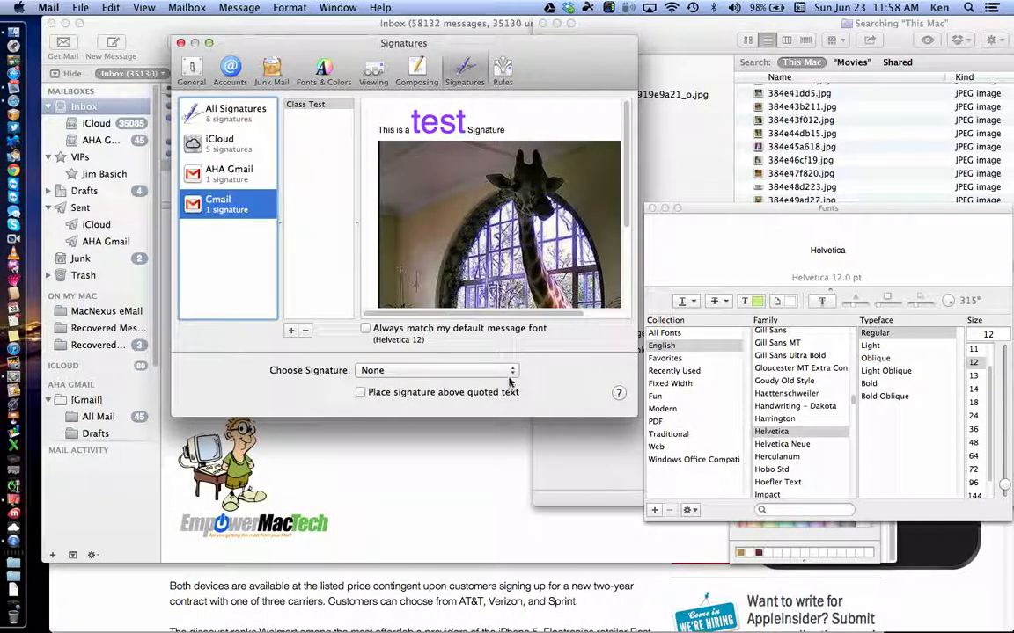
click(506, 371)
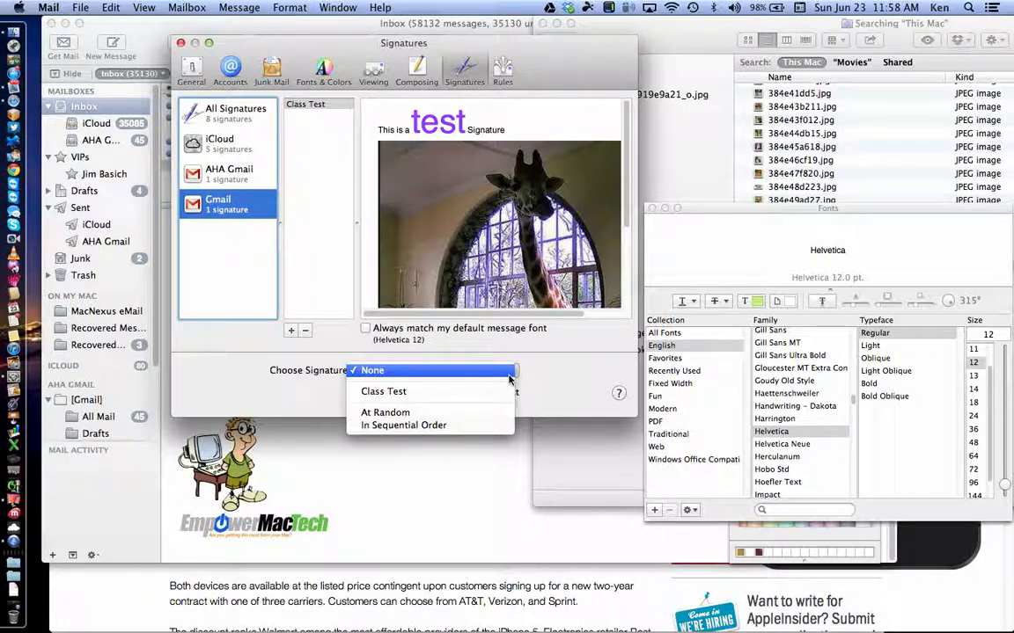
click(219, 147)
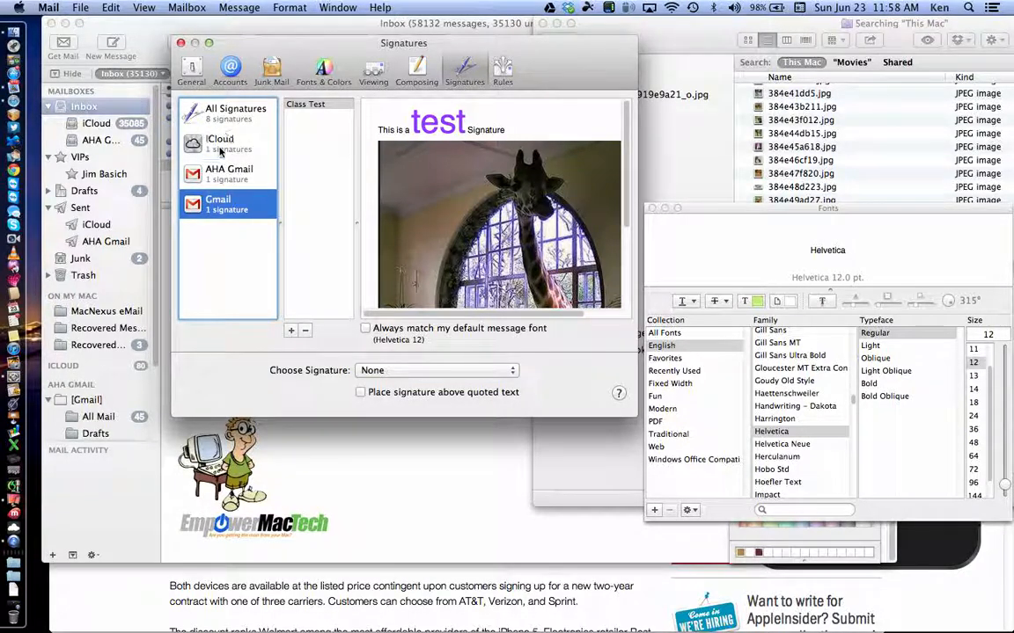
click(220, 149)
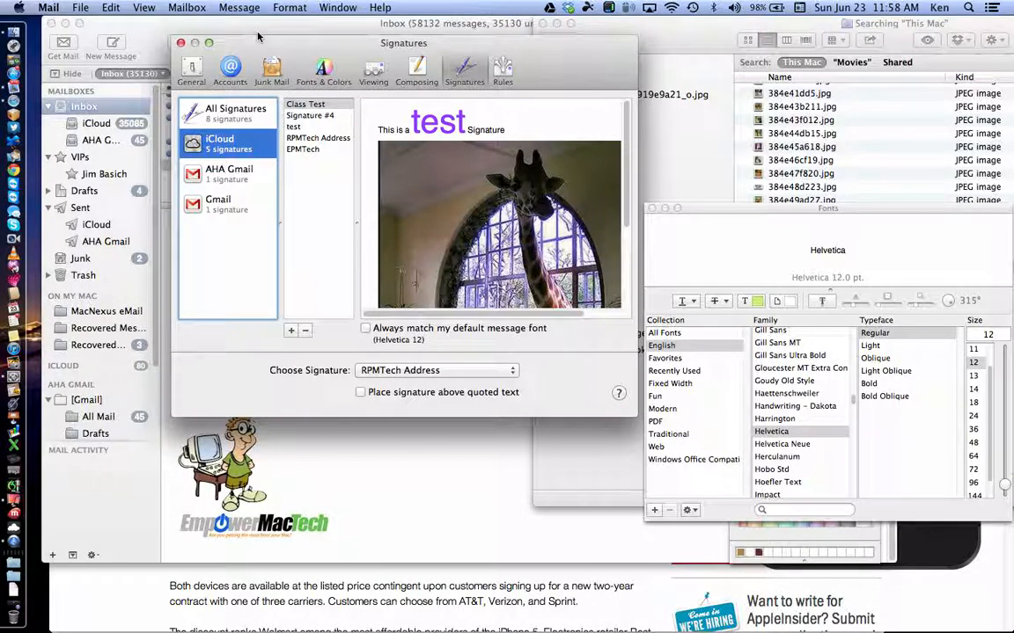
key(super+w)
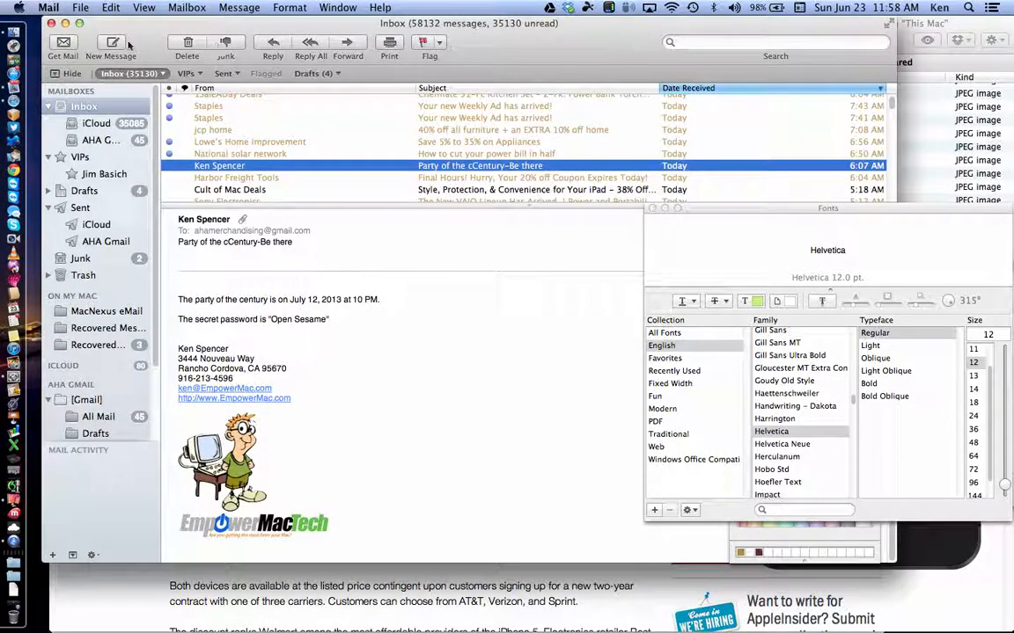
Step: Start a new message and insert the Class Test signature into its body
click(110, 44)
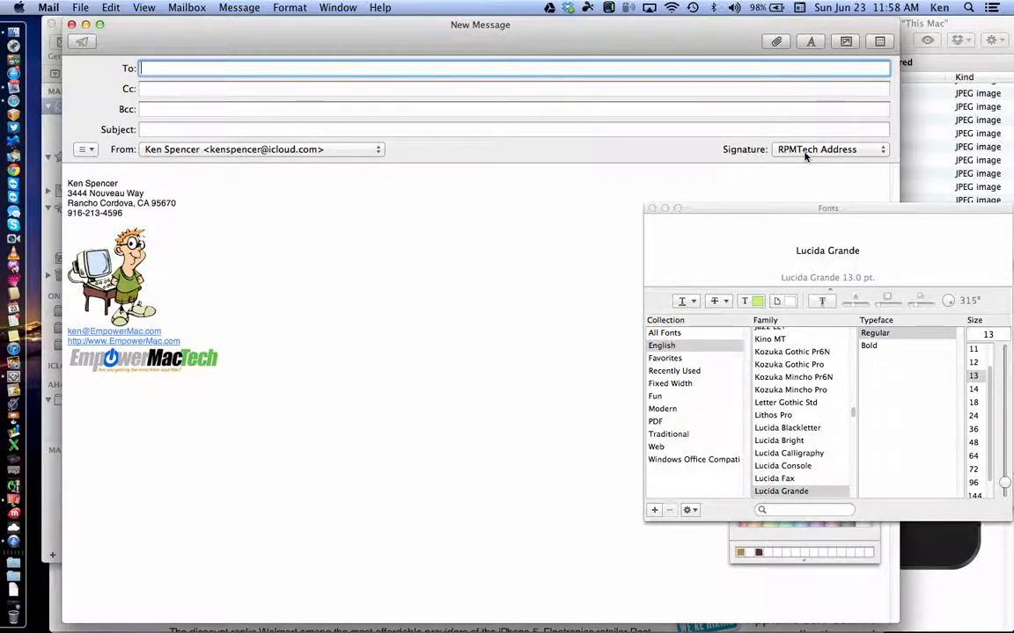
click(652, 209)
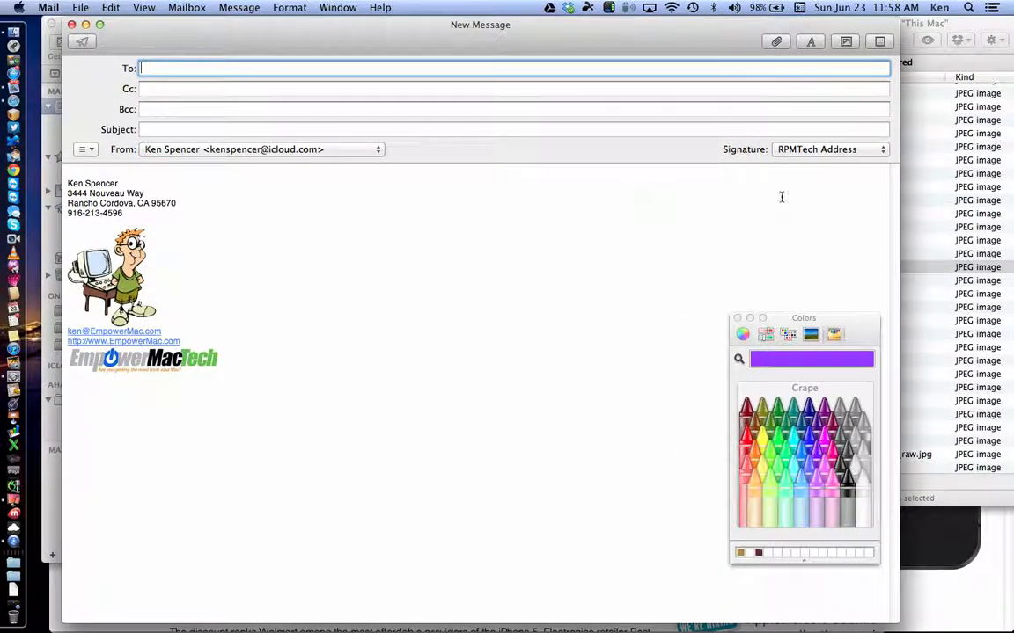
click(859, 154)
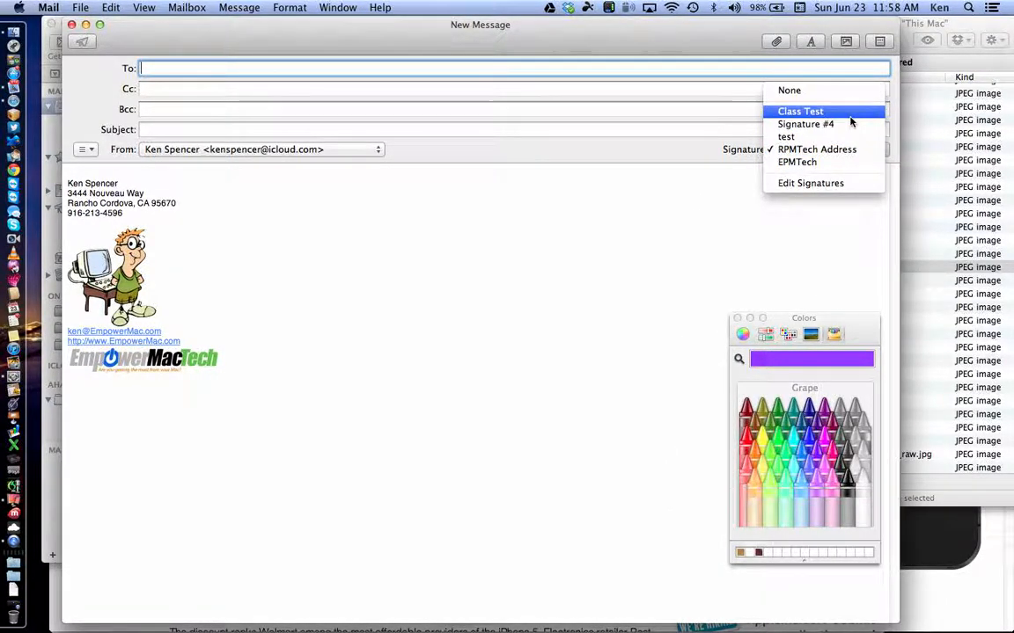
click(800, 112)
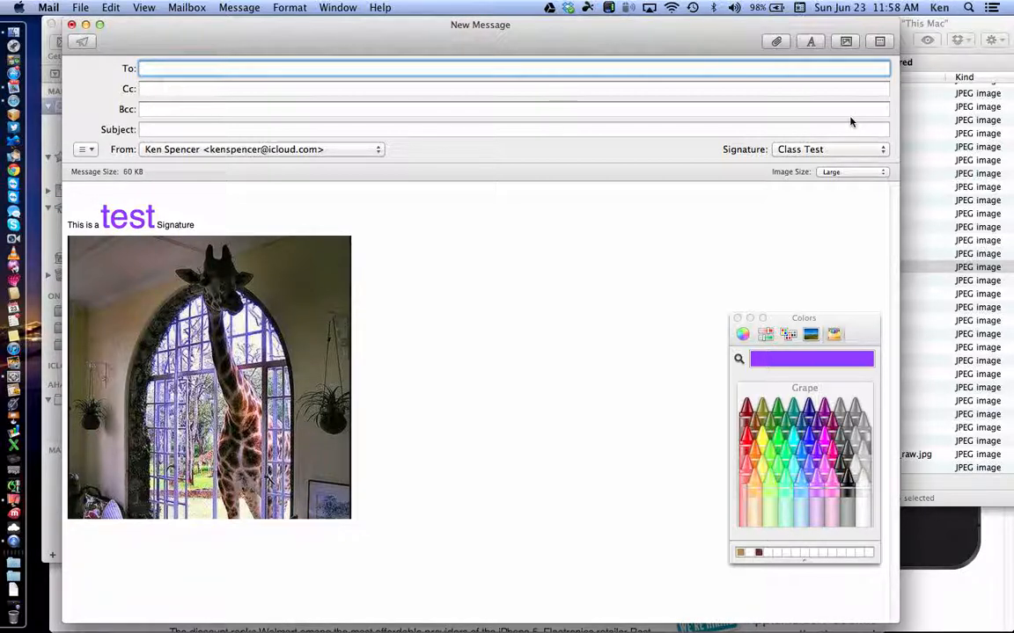
click(375, 149)
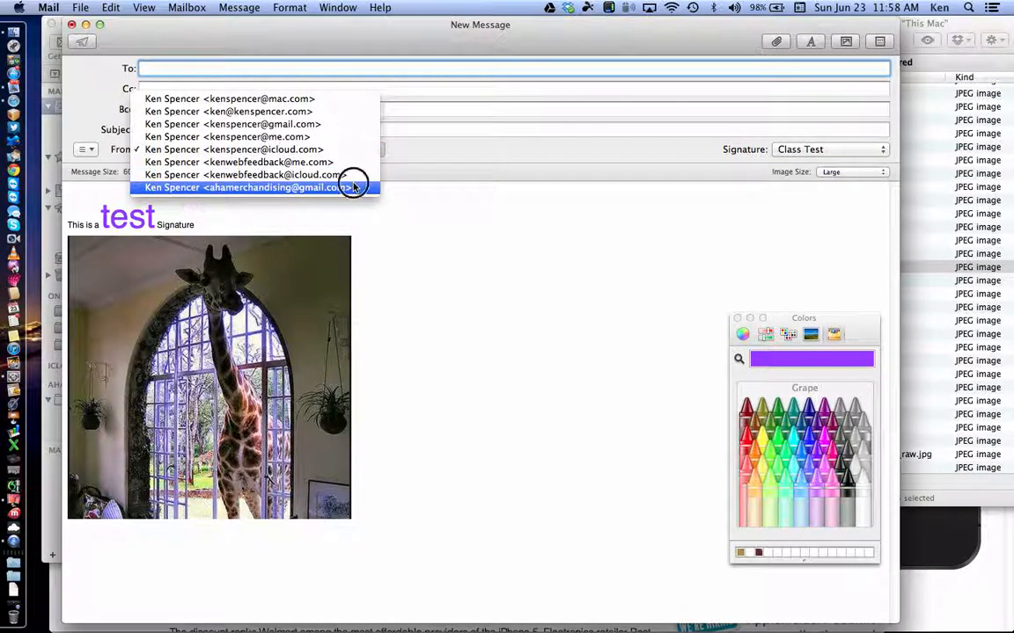
click(350, 186)
click(831, 149)
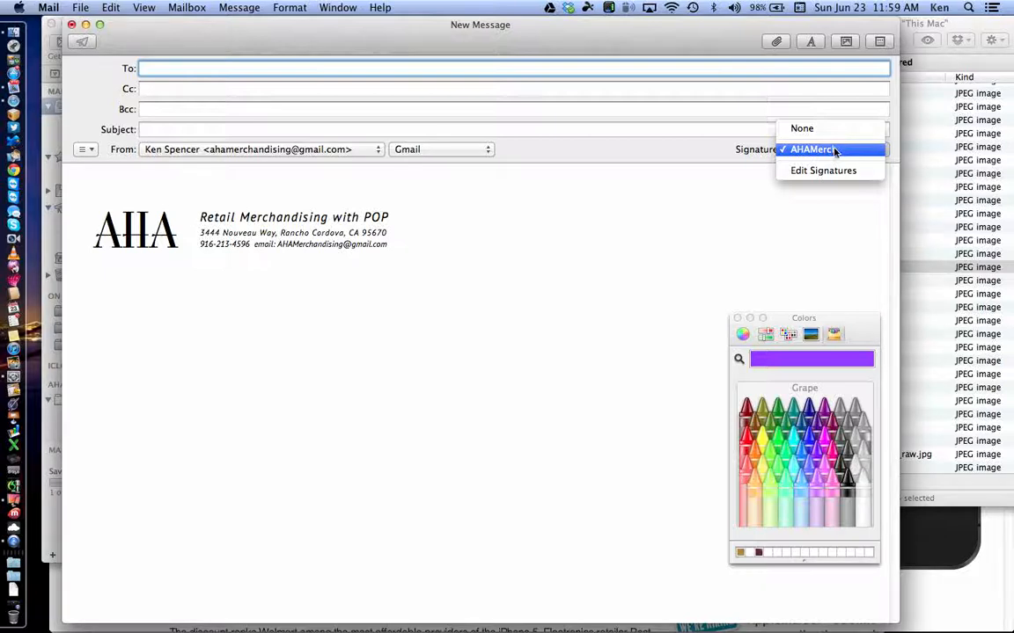
click(829, 170)
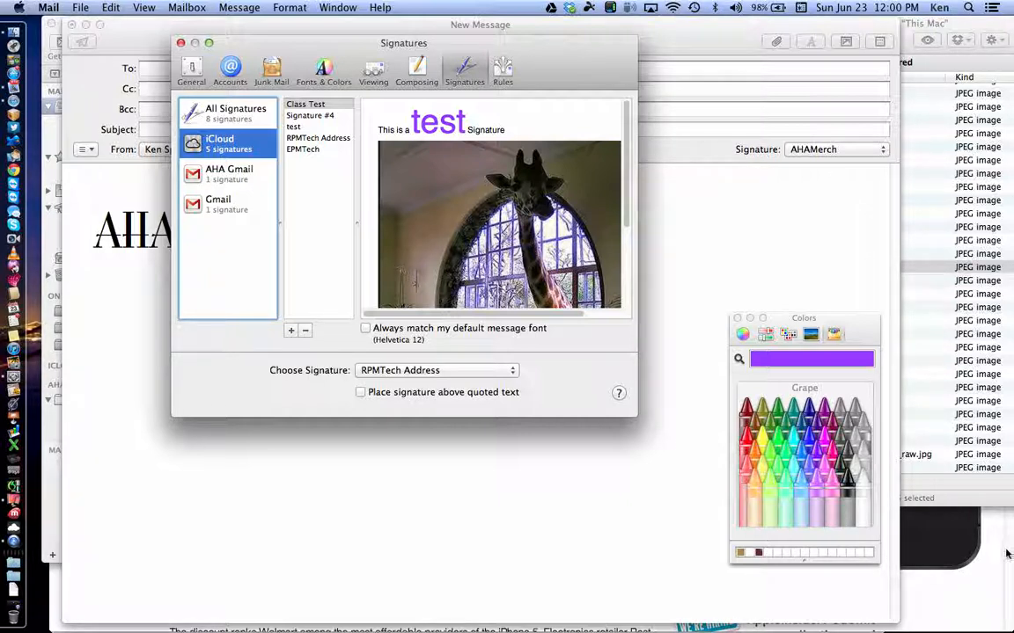
Step: Bring the mirrored iPhone forward, then the iPad's Mail Signature settings
click(974, 532)
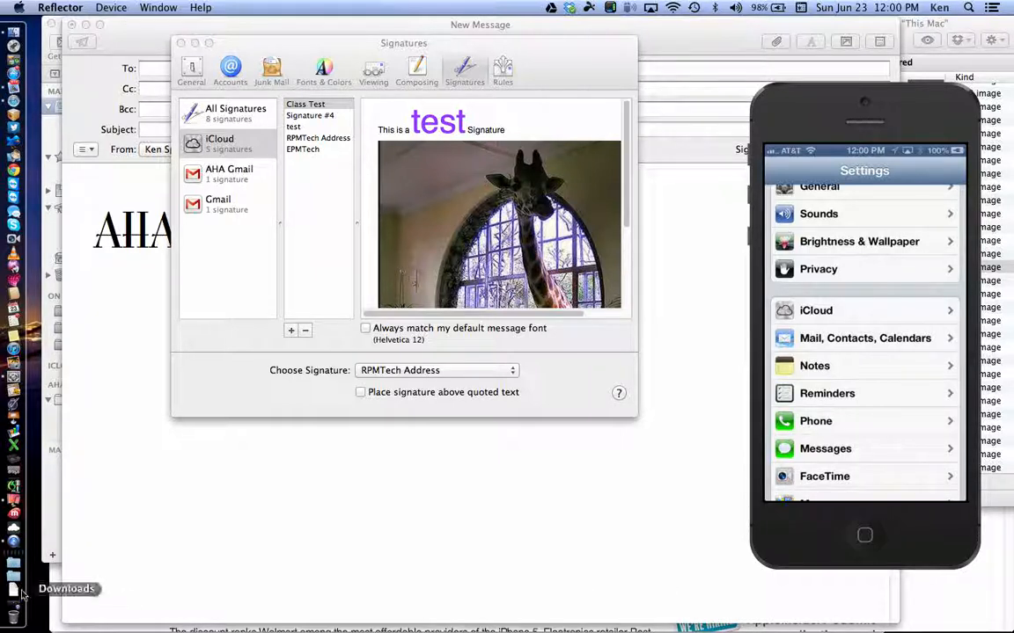
click(13, 501)
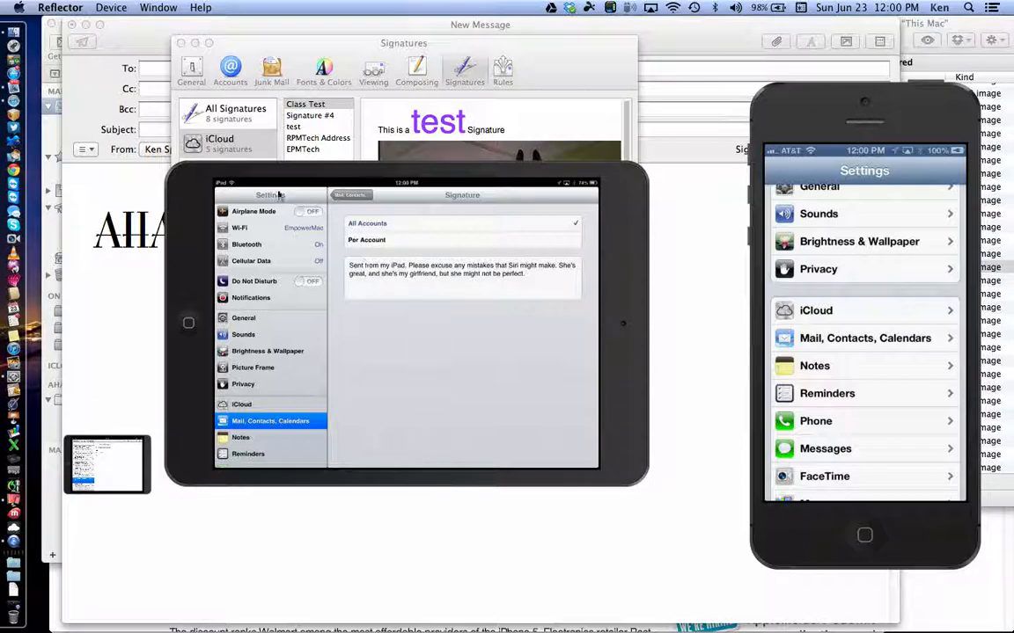
Step: Return to the new Gmail message in Mail
click(694, 281)
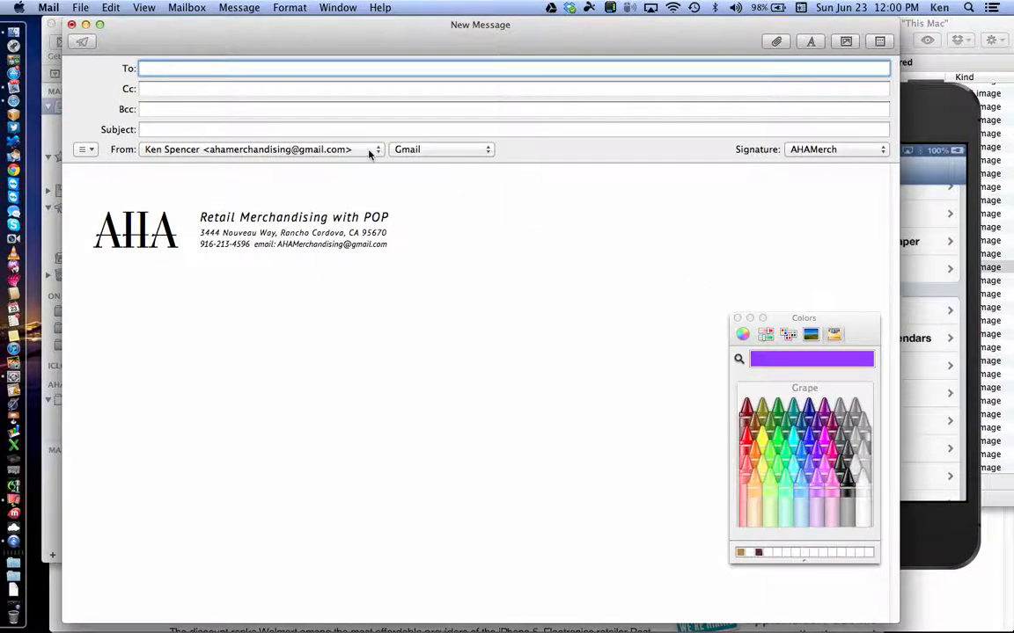
Step: Delete the AHAMerch signature from the message body and close the message with Don't Save
click(425, 236)
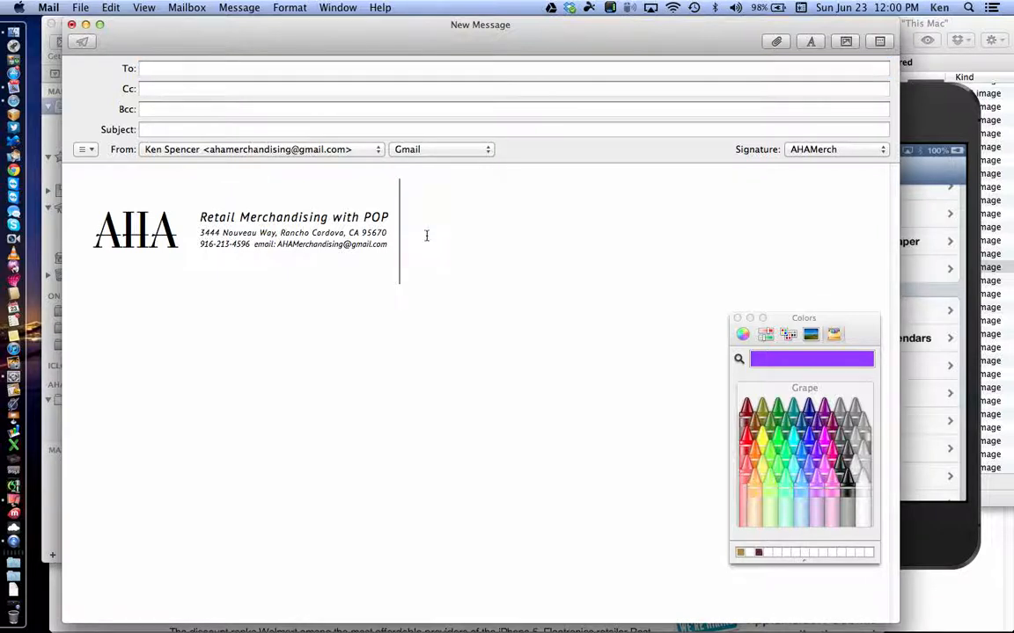
key(BackSpace)
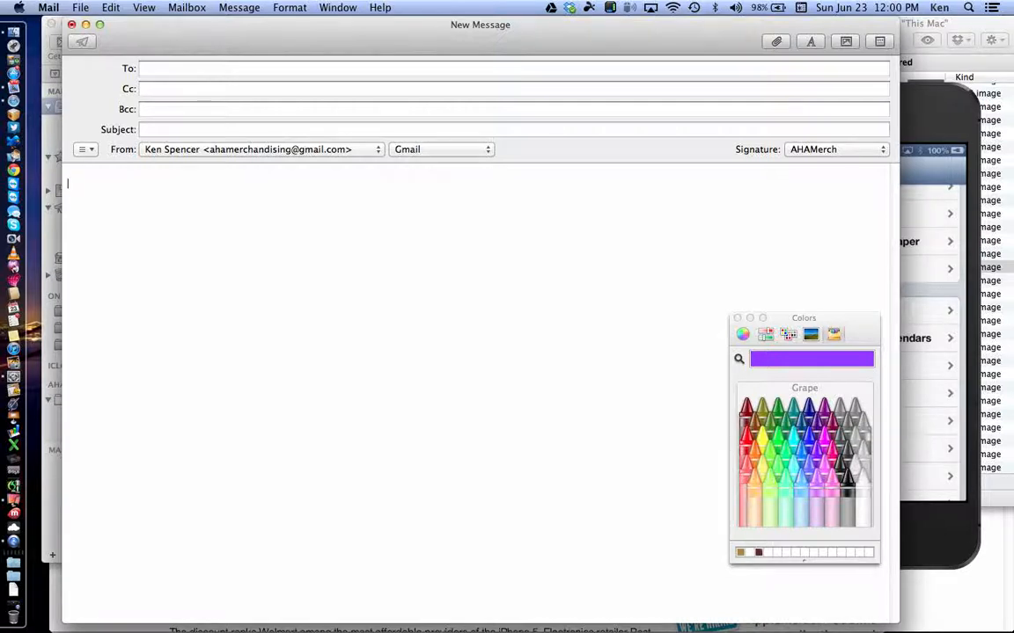
click(72, 25)
click(430, 128)
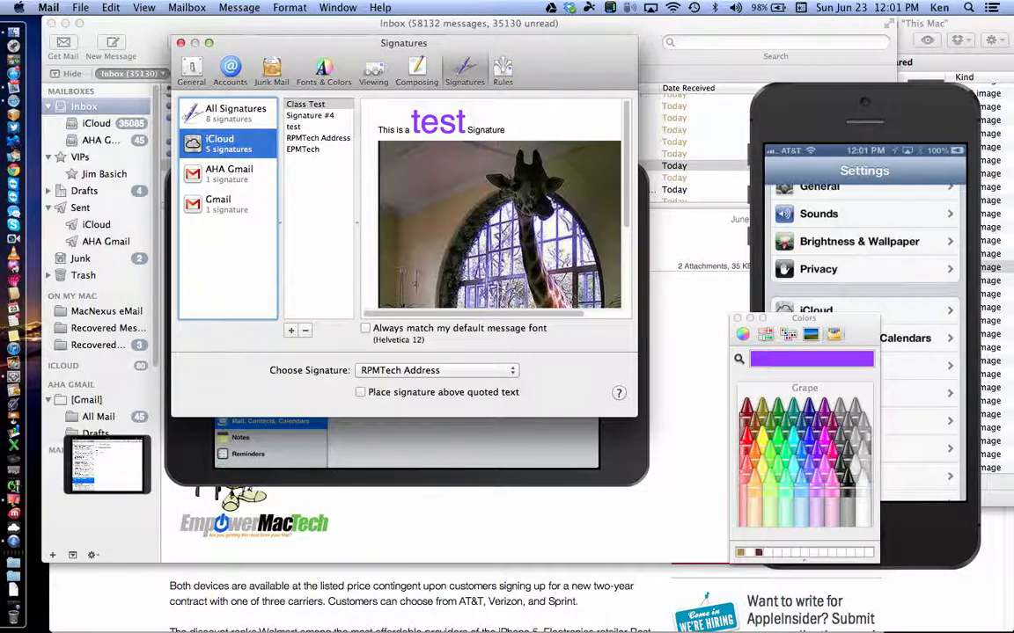
Step: Select all of the AHA Gmail account's AHAMerch signature text in the editor
click(231, 174)
click(511, 155)
key(super+a)
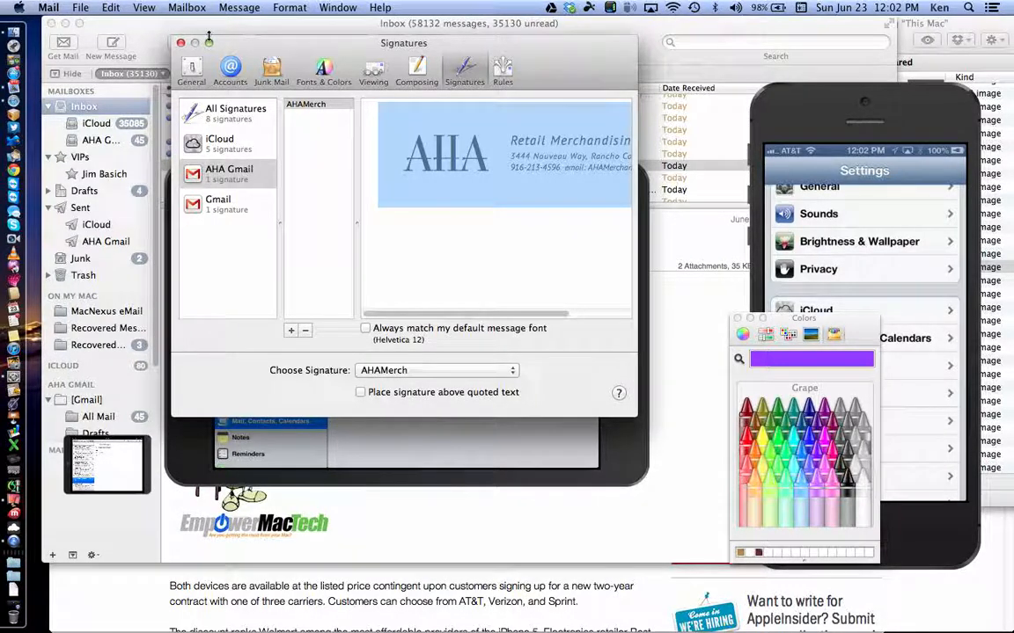
Step: Close the signature preferences and start a search of the mailbox
click(182, 43)
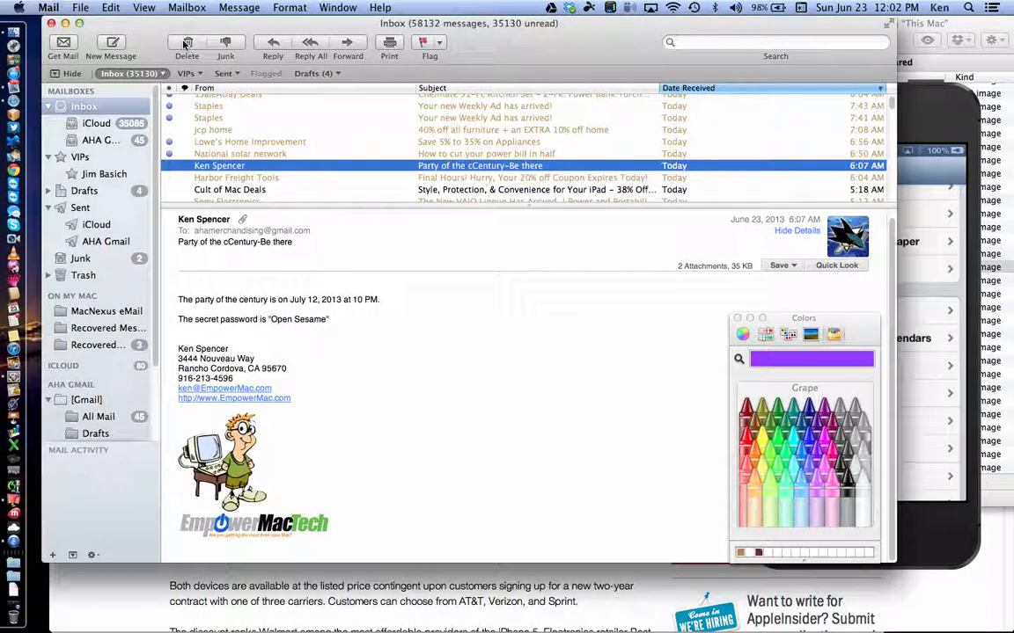
scroll(444, 148, up, 5)
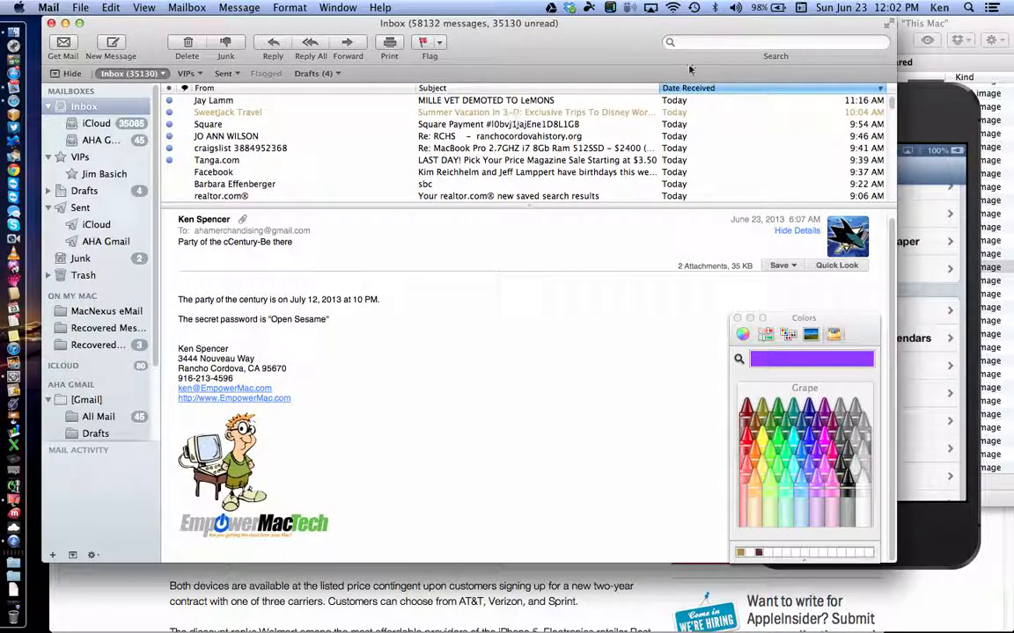
click(715, 41)
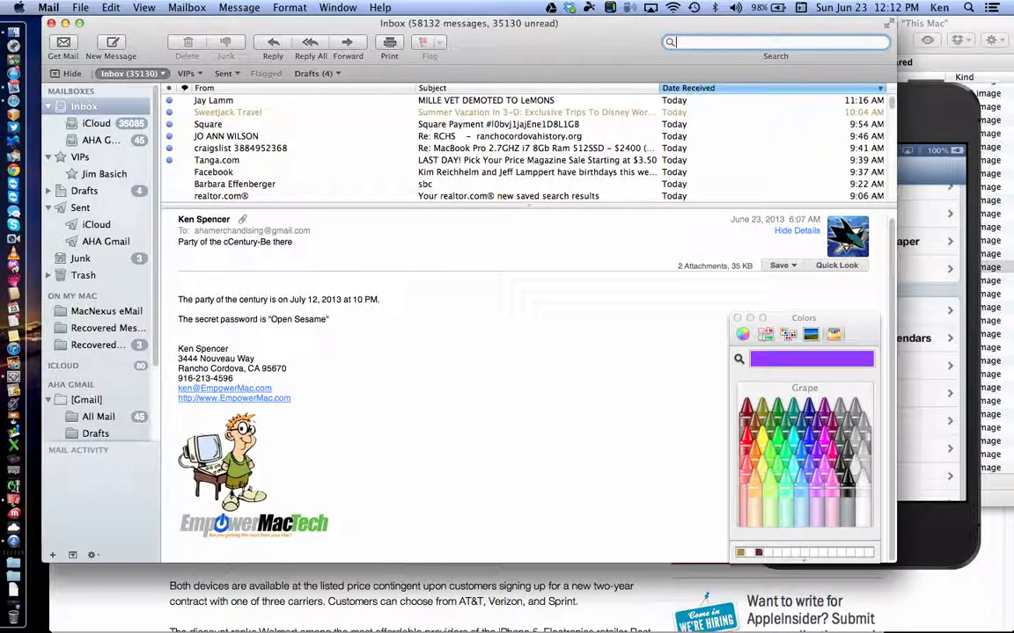
Step: Open Mail's Rules preferences and edit the News From Apple rule
click(49, 7)
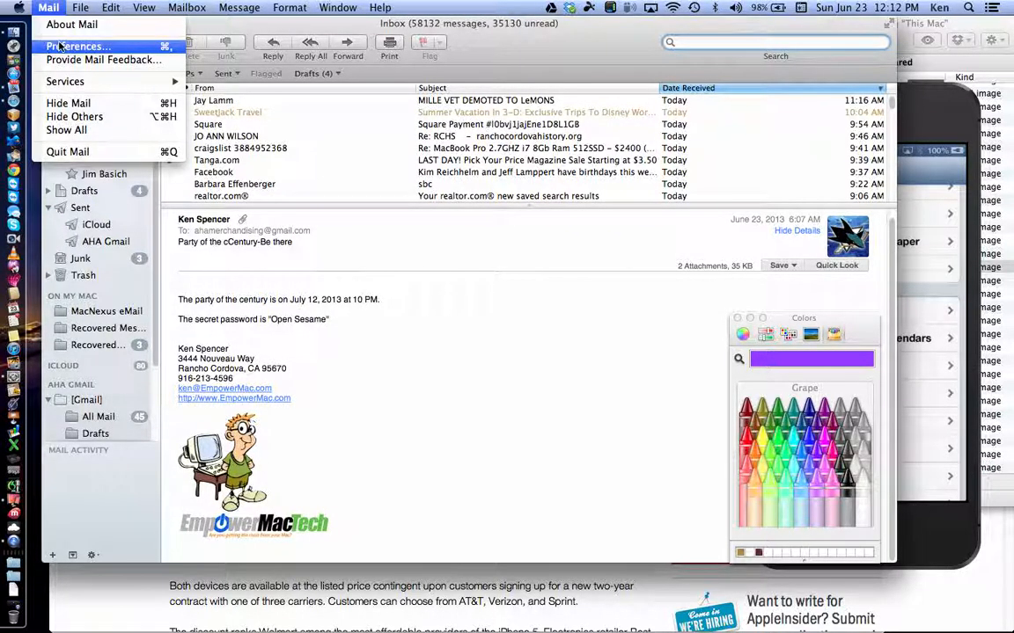
click(52, 42)
click(619, 109)
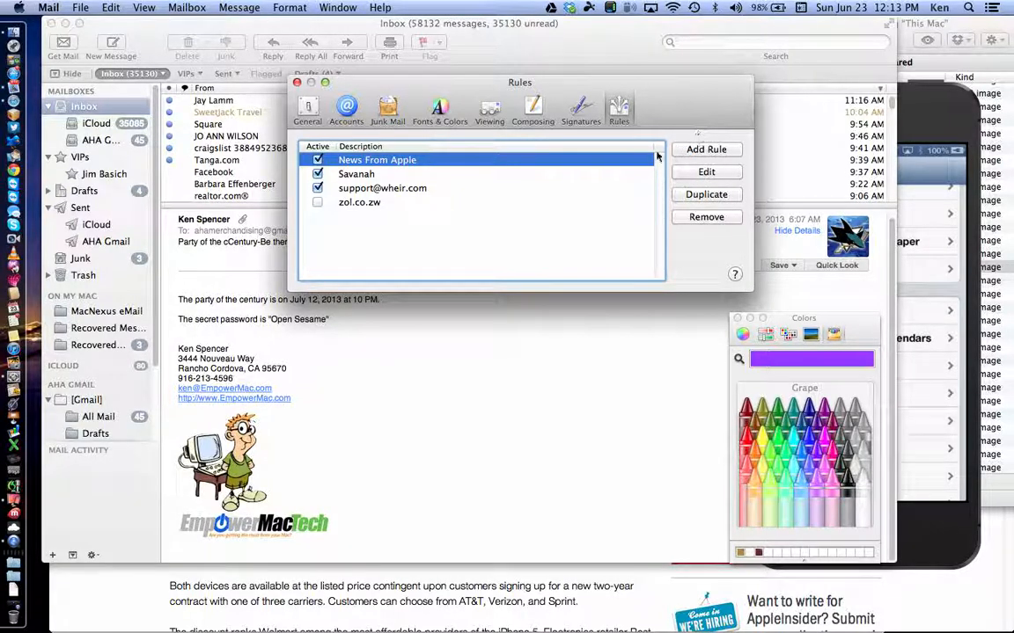
click(686, 174)
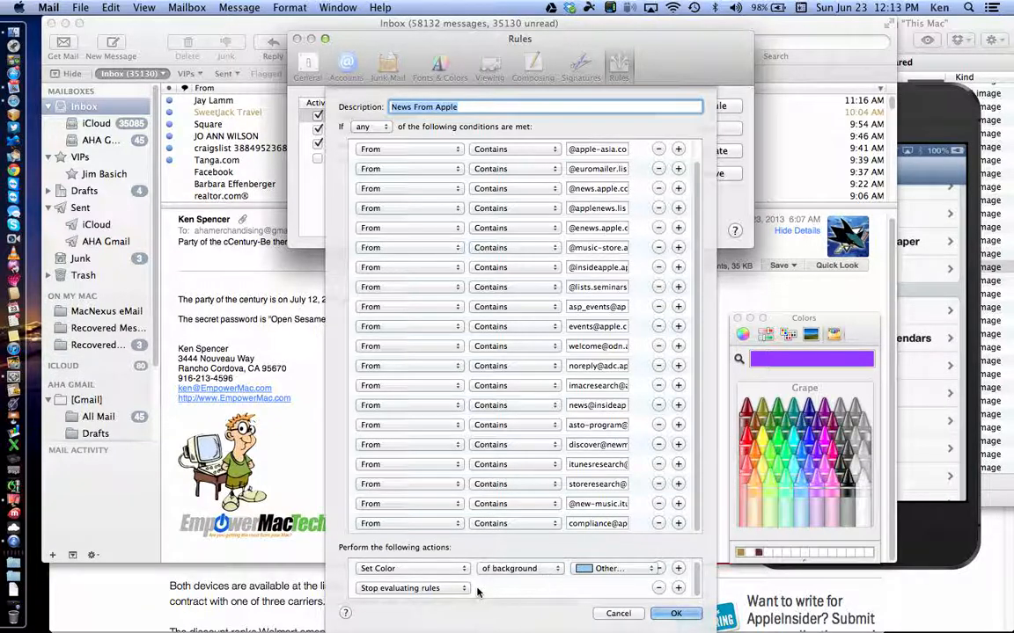
scroll(477, 592, up, 1)
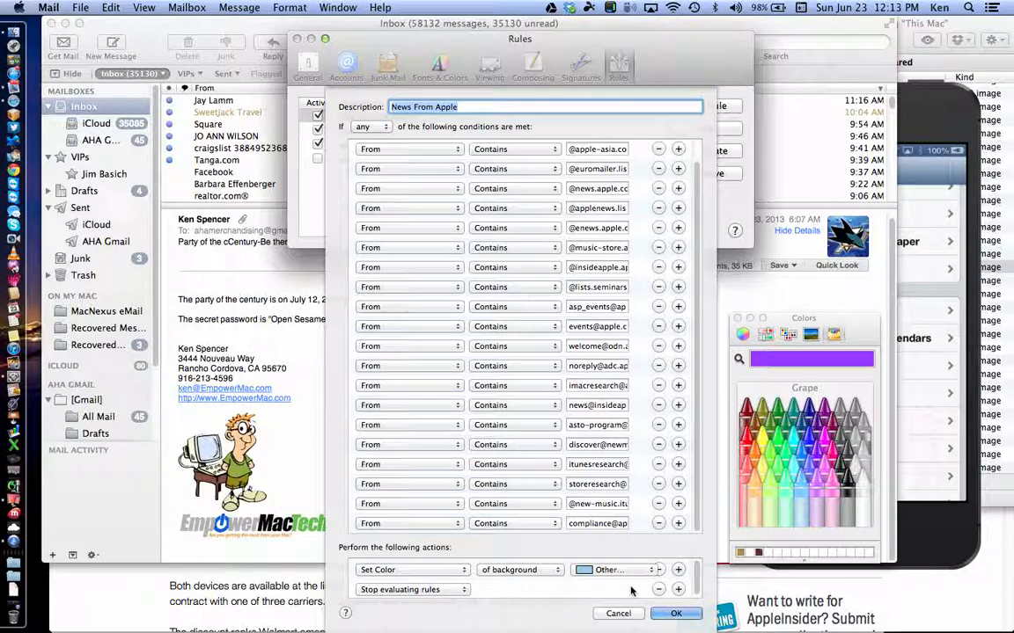
click(618, 614)
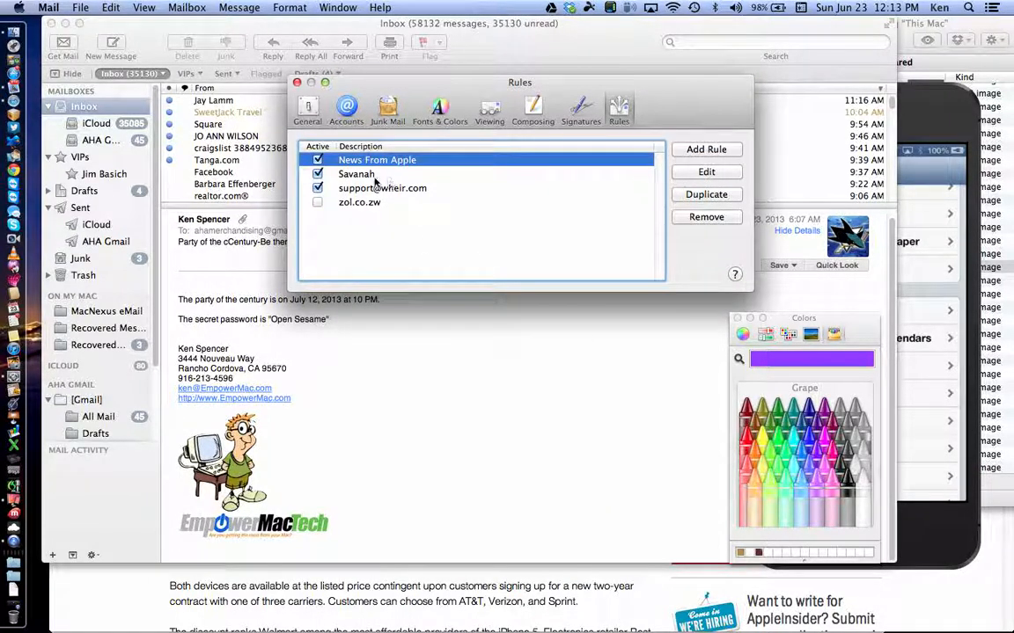
click(370, 176)
click(680, 172)
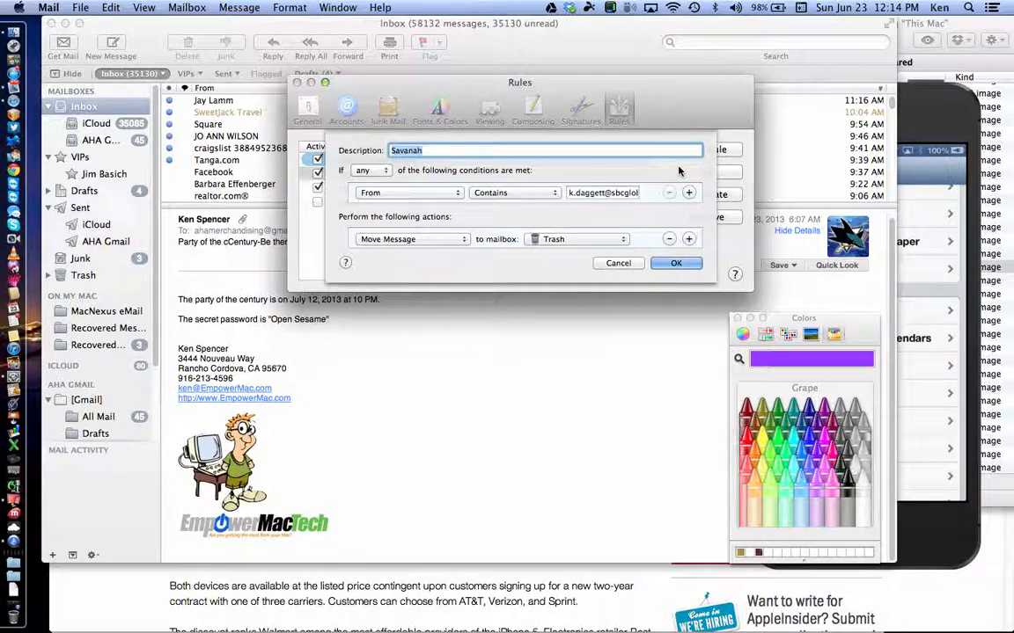
click(619, 264)
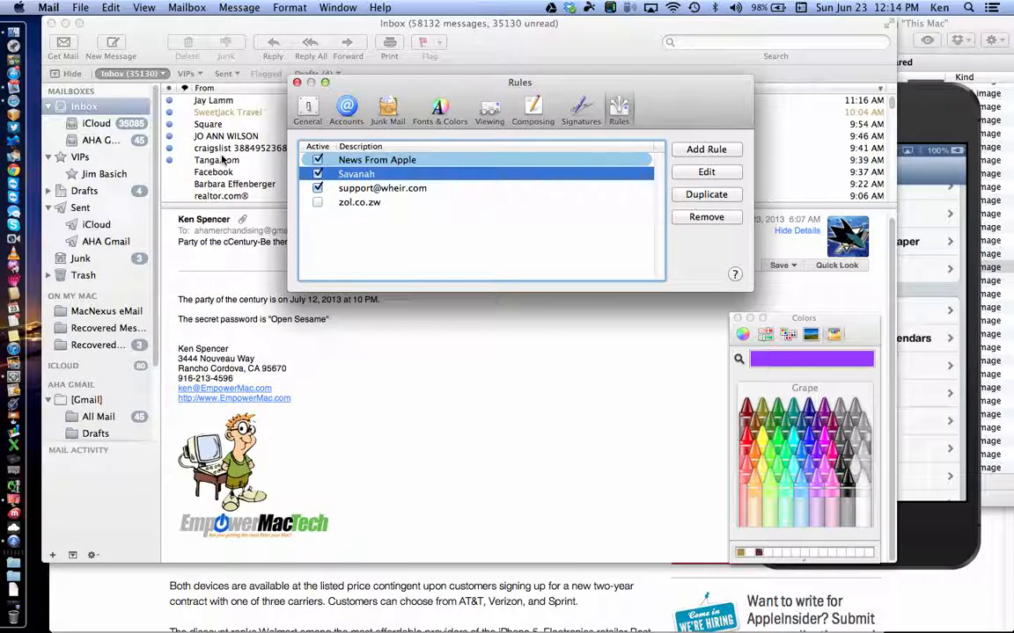
Step: Scroll the inbox, bring it forward and open the CHW home warranty junk message
scroll(229, 164, down, 10)
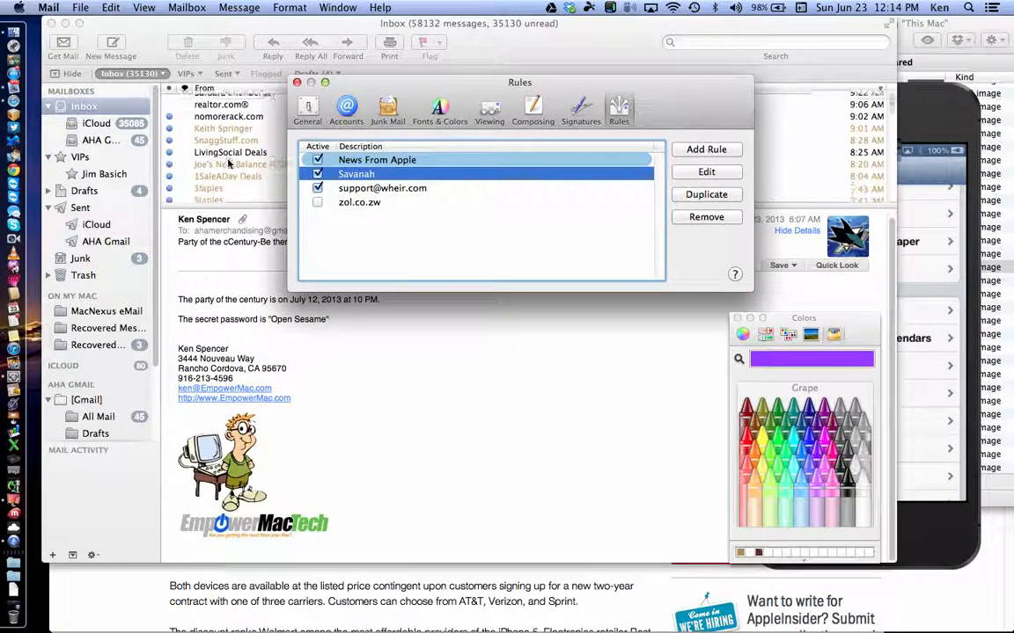
scroll(228, 163, down, 10)
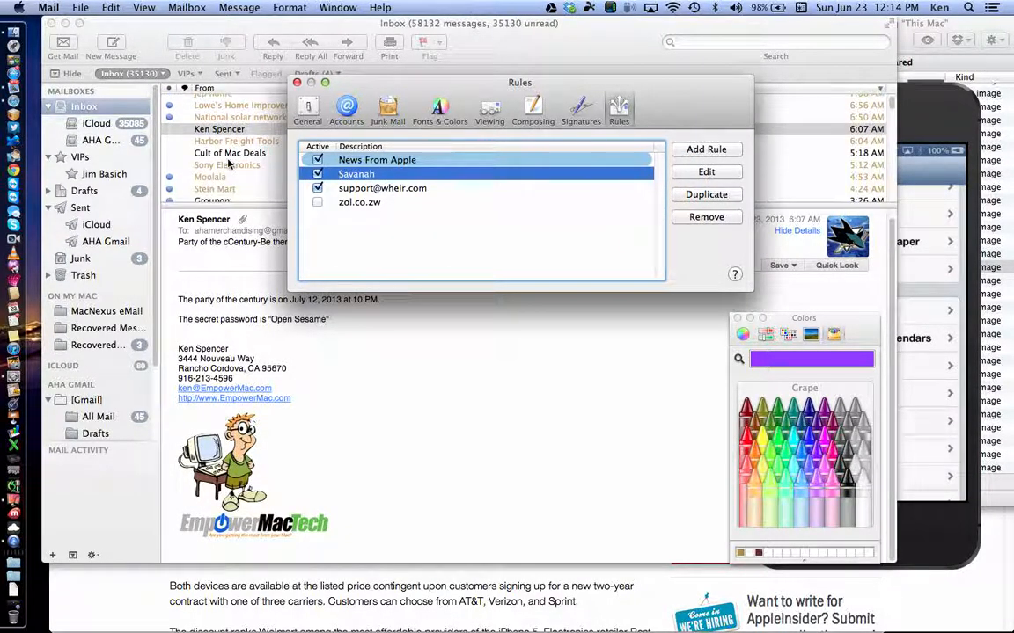
scroll(229, 164, down, 10)
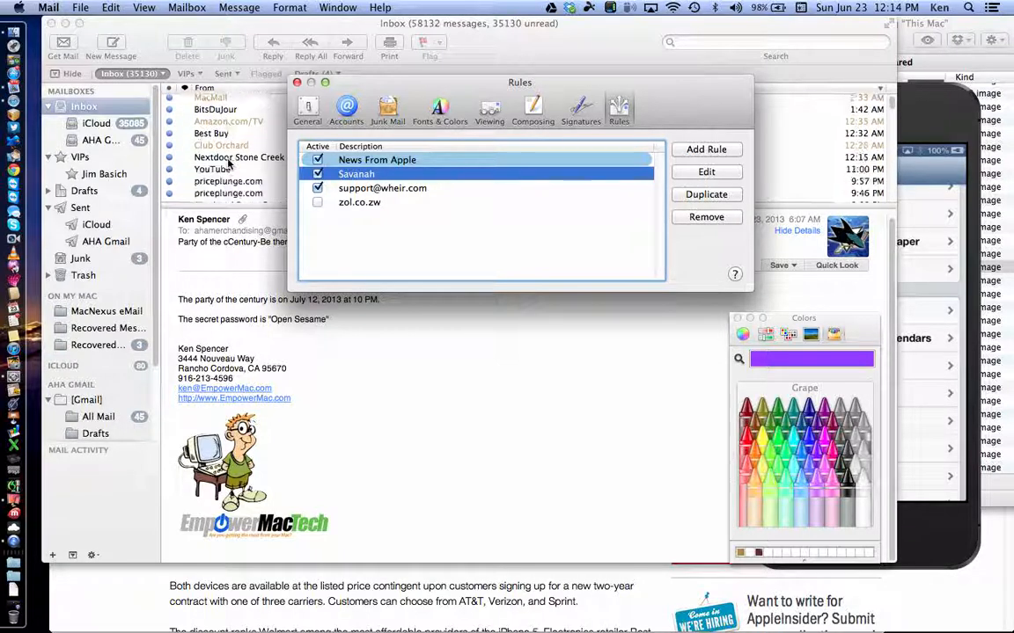
scroll(227, 164, up, 15)
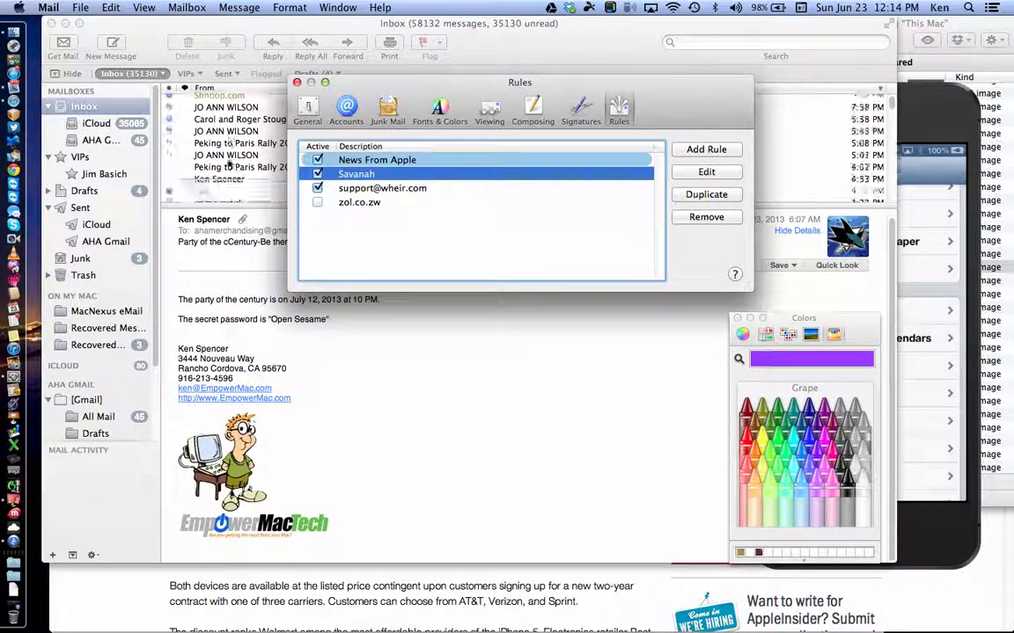
scroll(227, 164, down, 10)
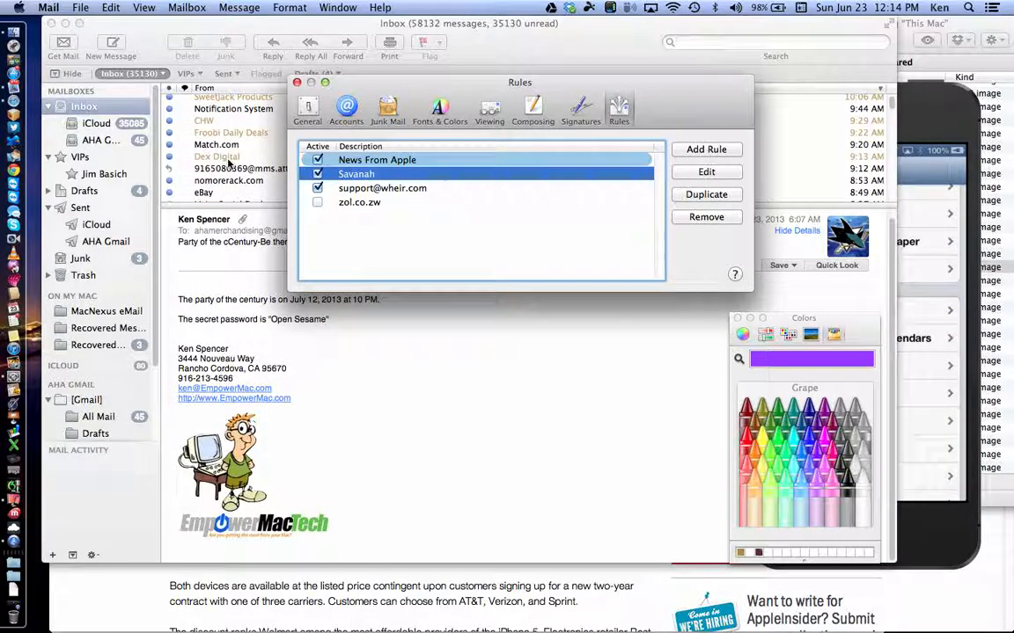
click(216, 120)
click(211, 121)
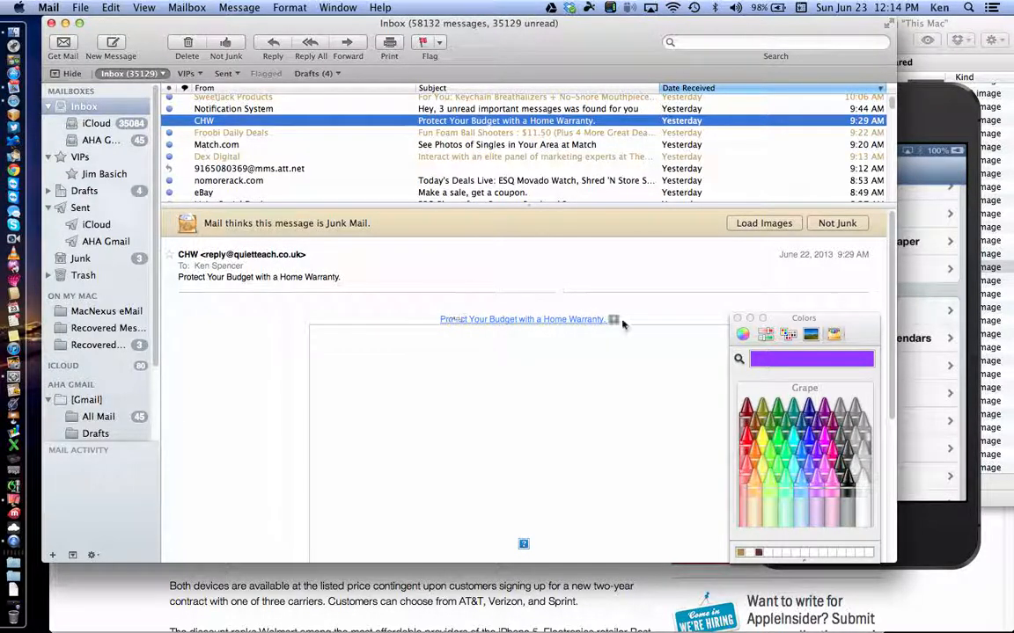
Step: Close the Colors panel, load the CHW message's remote images and scroll through its body
click(737, 318)
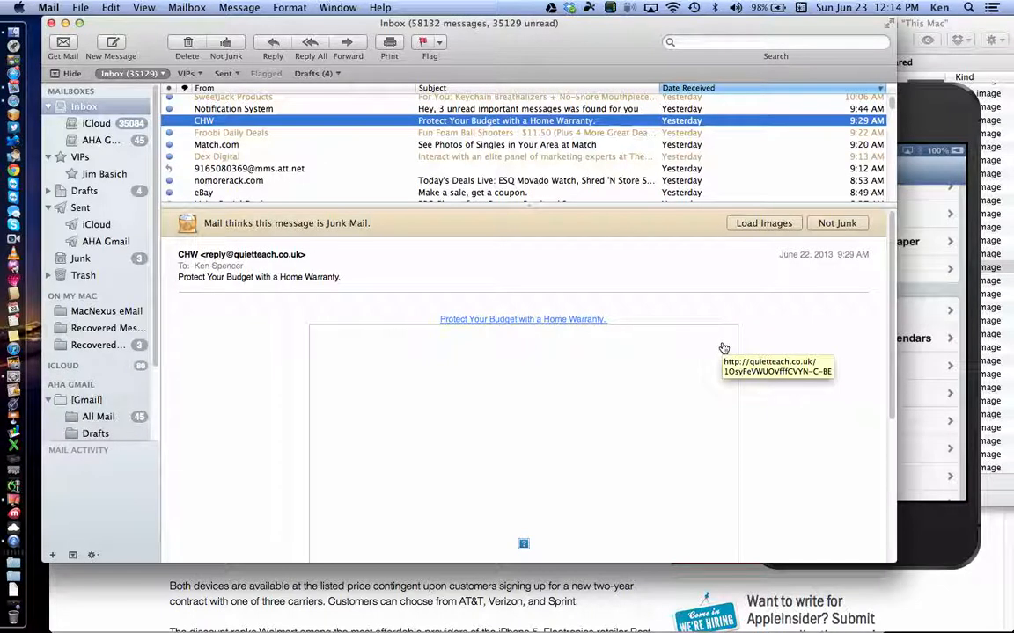
click(762, 225)
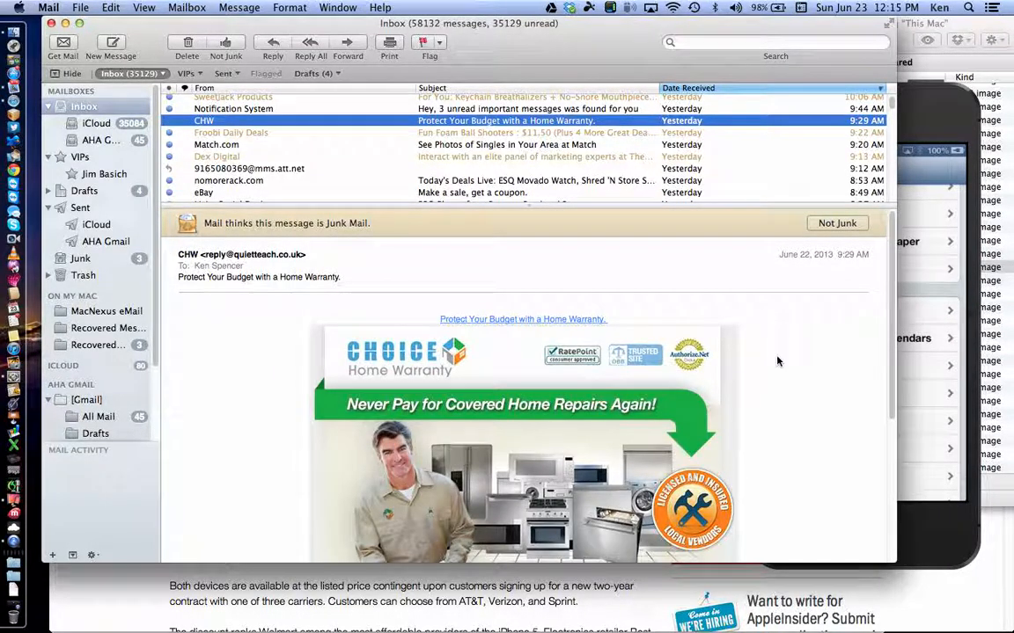
scroll(768, 410, down, 3)
scroll(768, 410, down, 3)
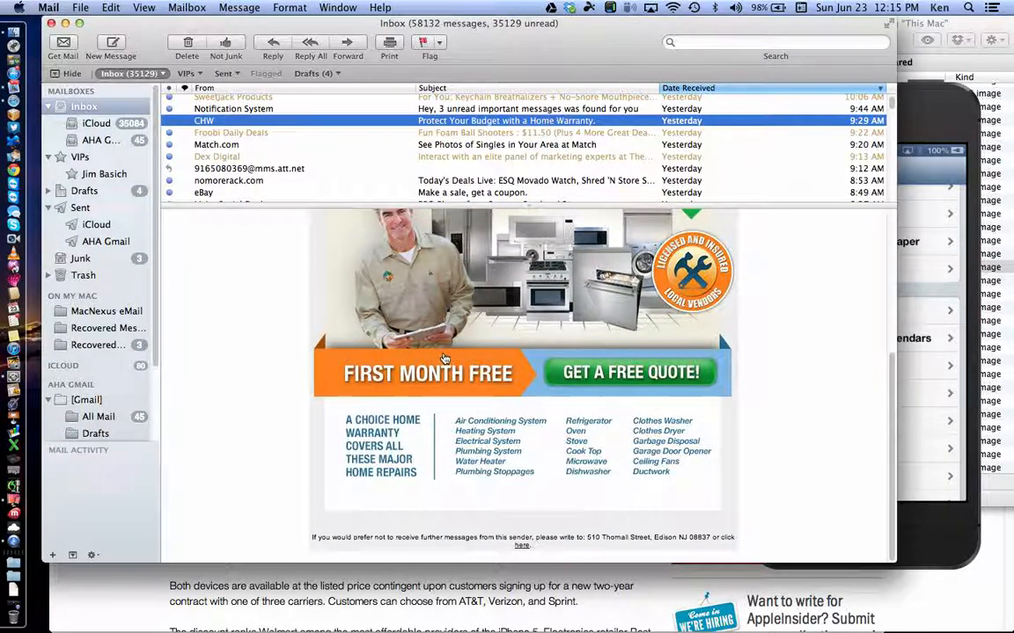
scroll(339, 283, up, 10)
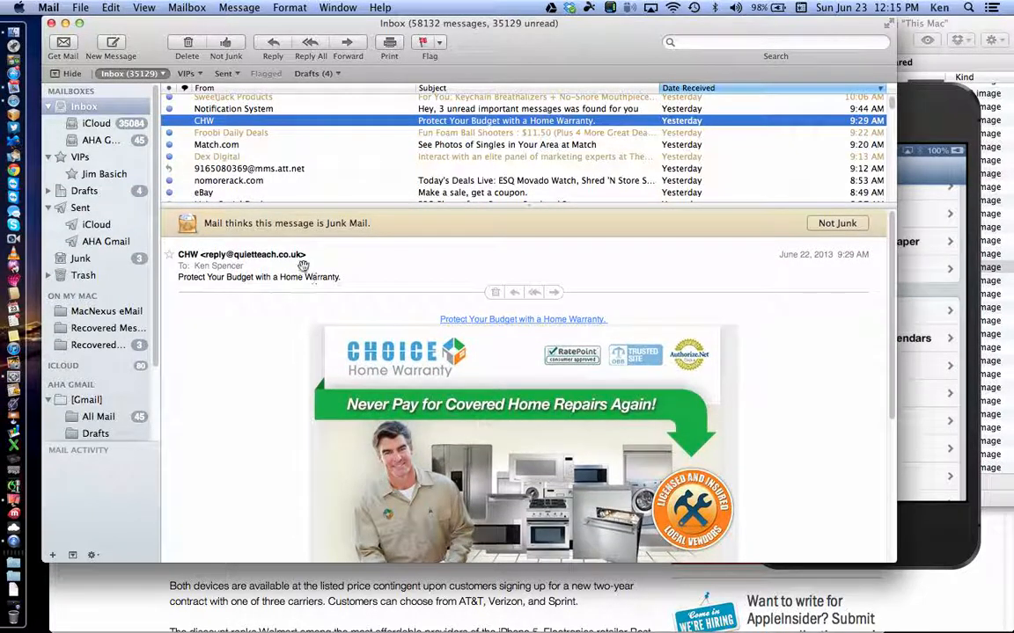
scroll(362, 343, down, 5)
scroll(402, 381, down, 3)
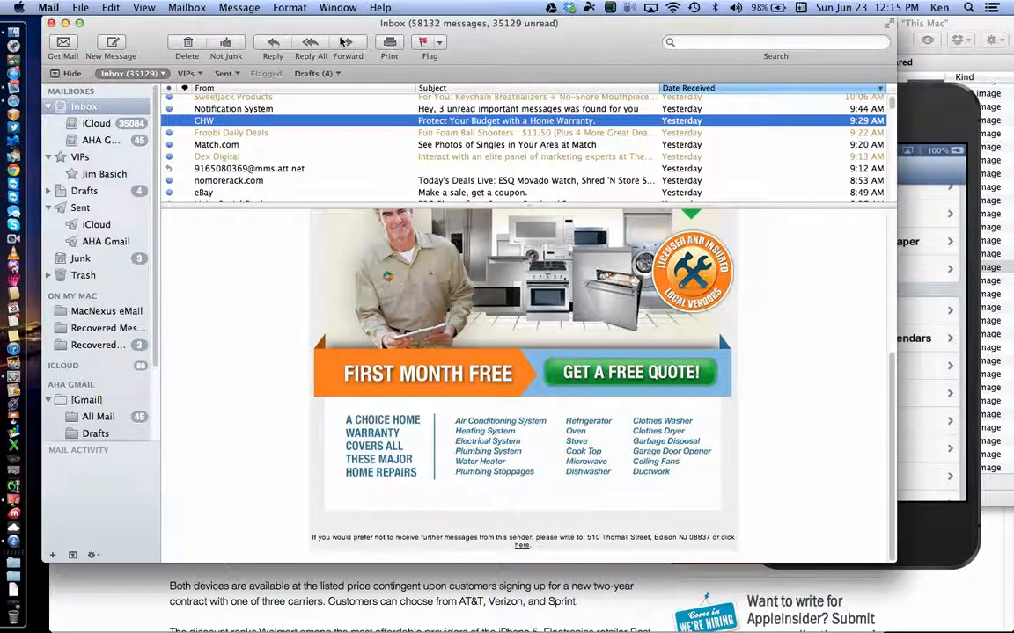
Step: Reopen the Rules window, draft a sender-based rule, enlarge the window and cancel the draft
click(335, 9)
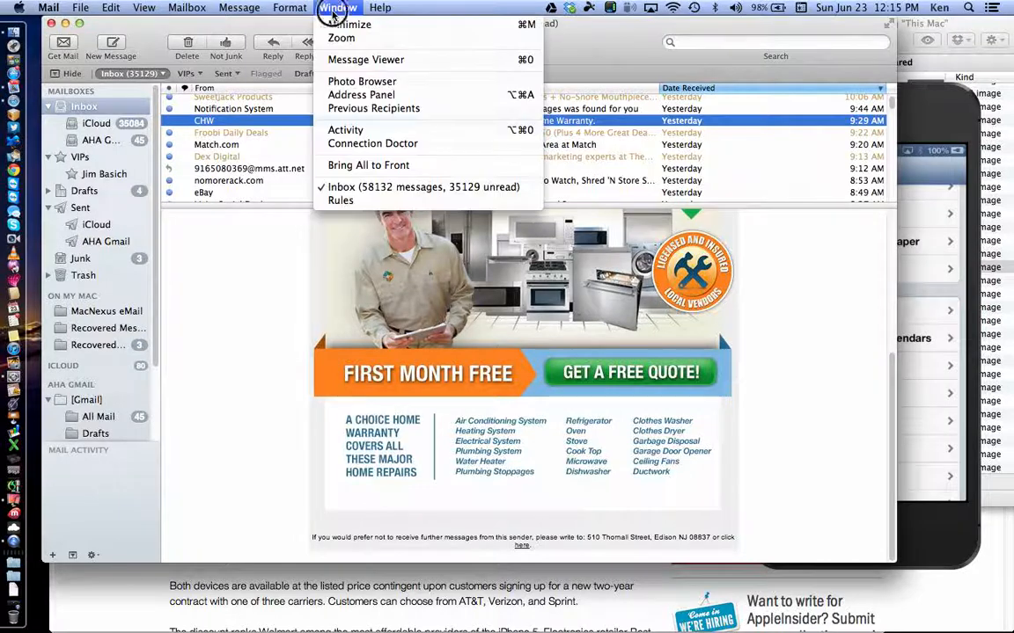
click(343, 201)
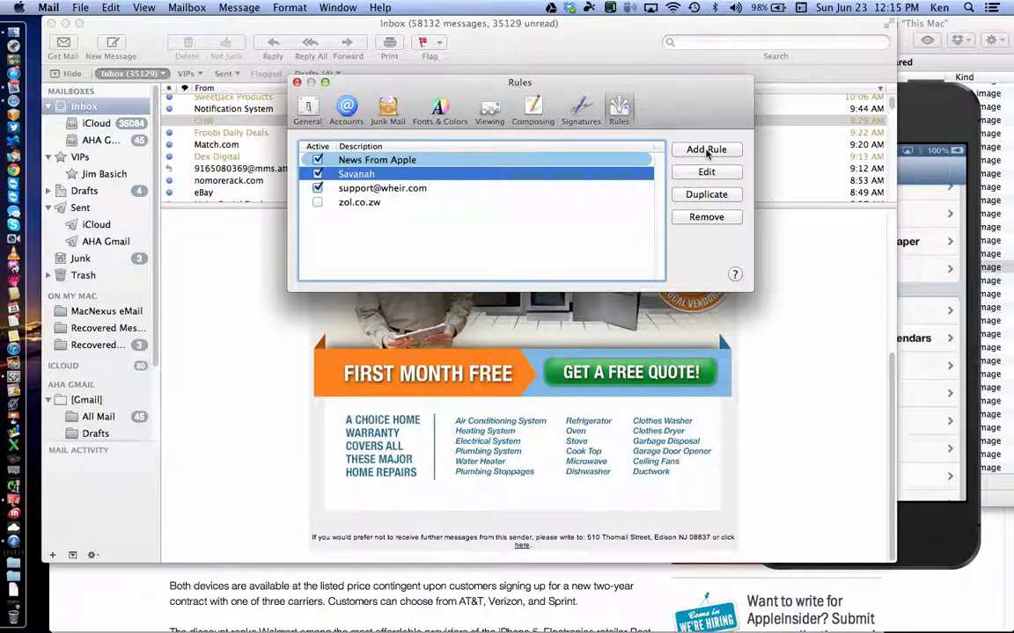
click(706, 150)
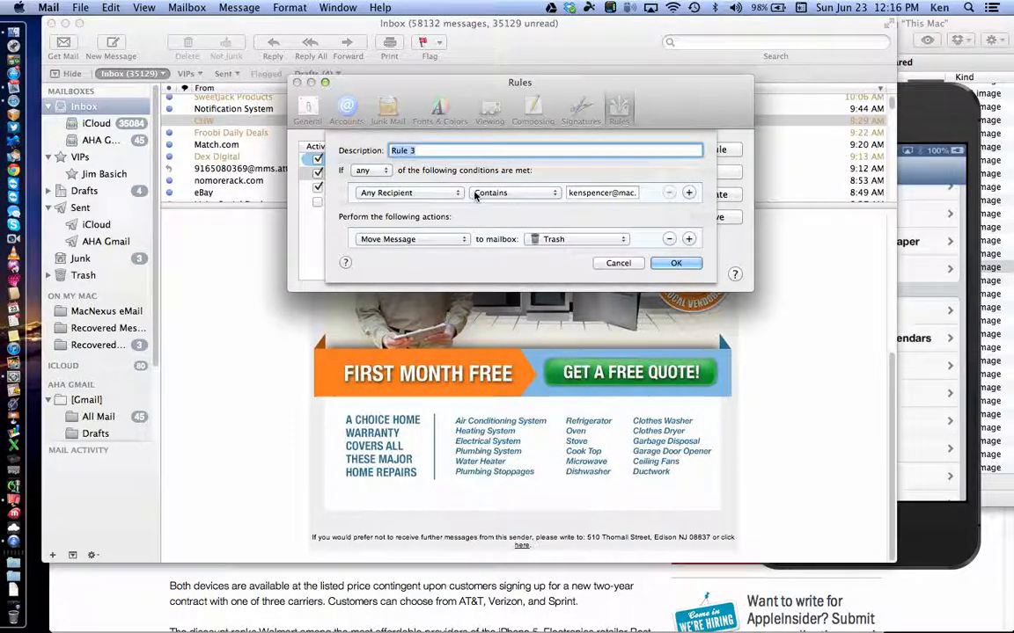
click(456, 194)
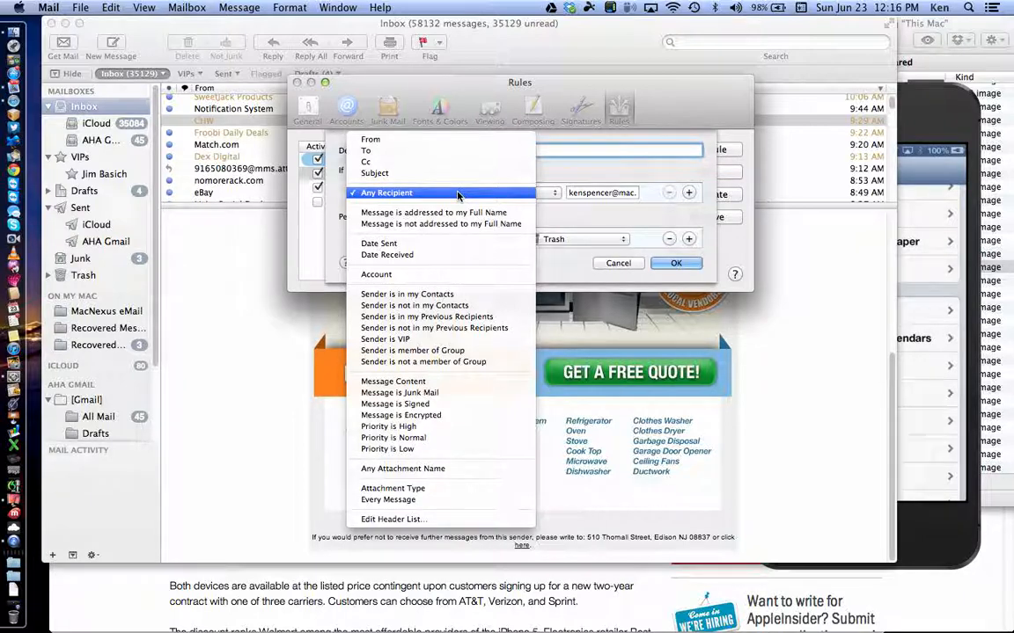
click(455, 143)
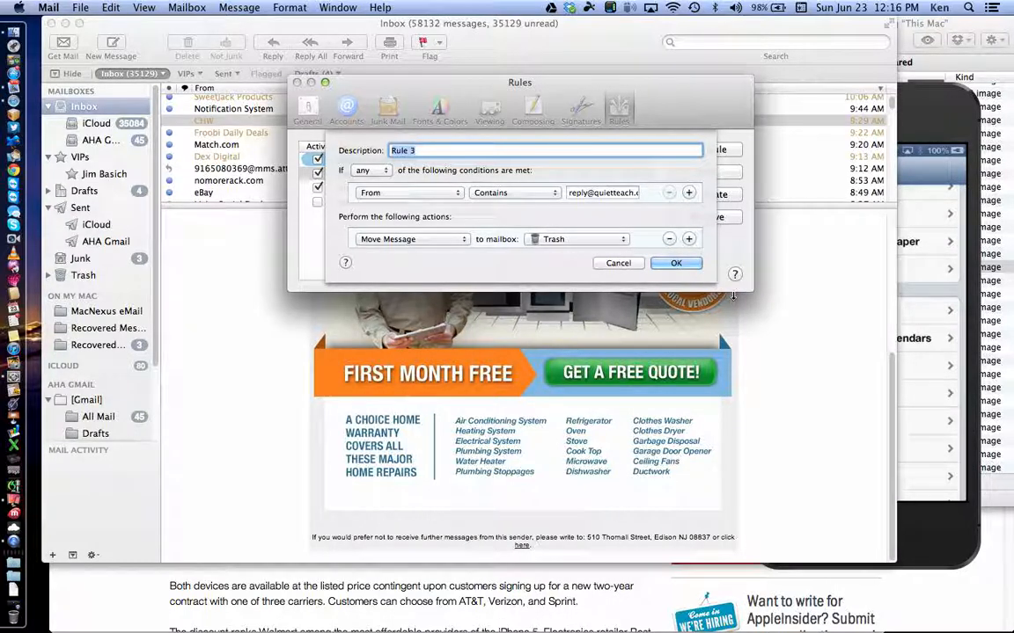
drag(752, 295, 891, 451)
click(688, 264)
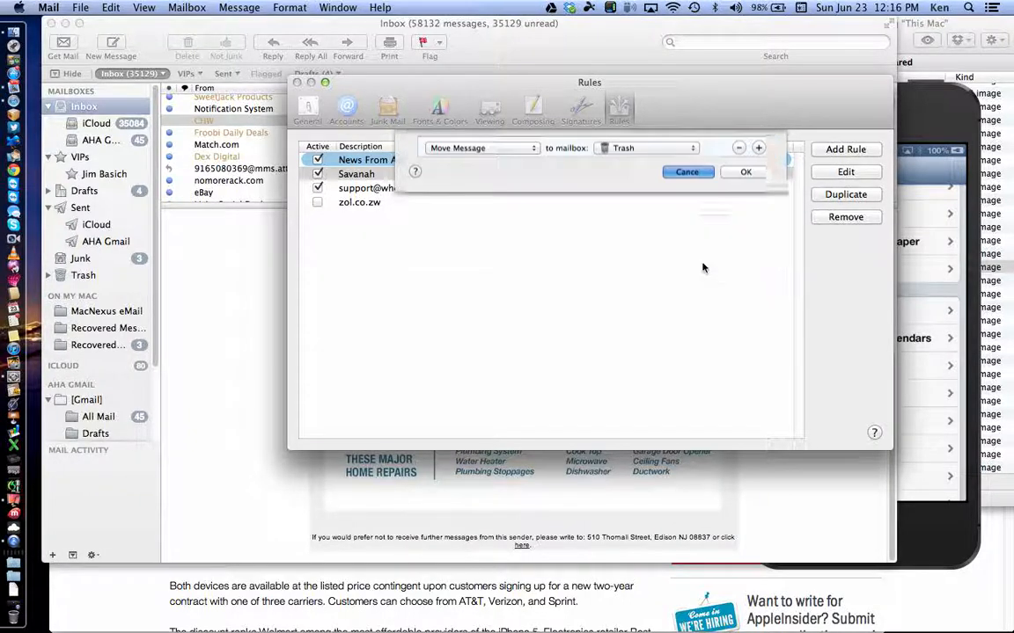
Step: Add rule 'CHW' moving mail from the home-warranty sender to Trash, and apply it
click(832, 150)
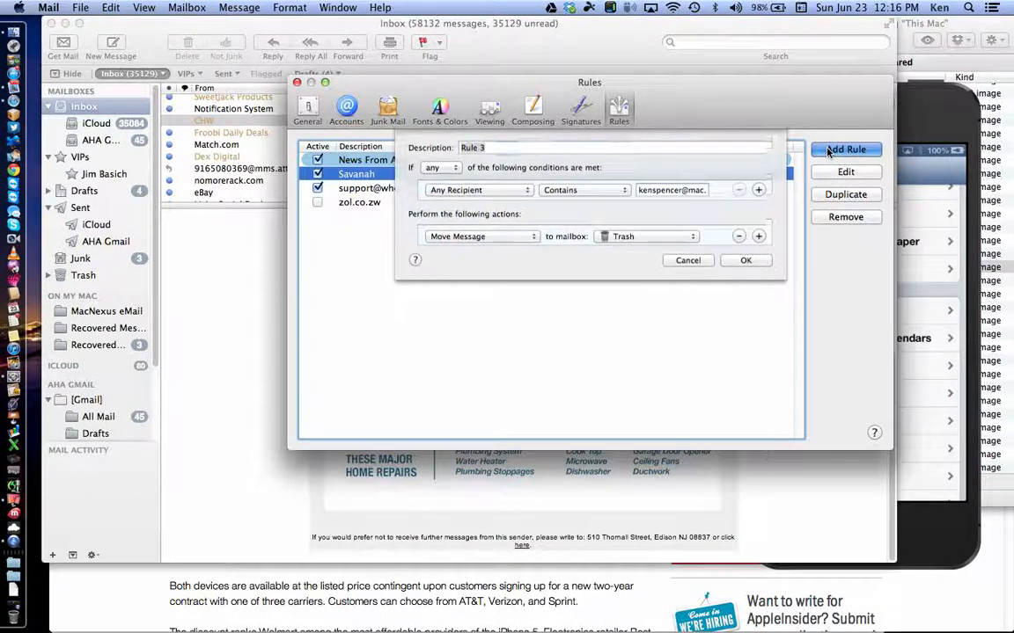
click(459, 193)
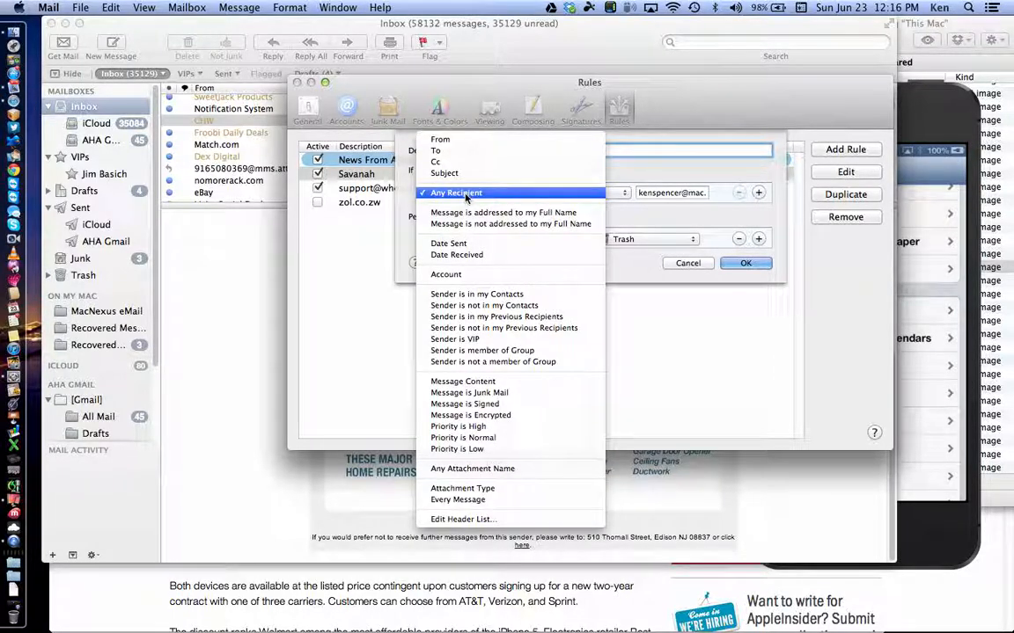
click(458, 141)
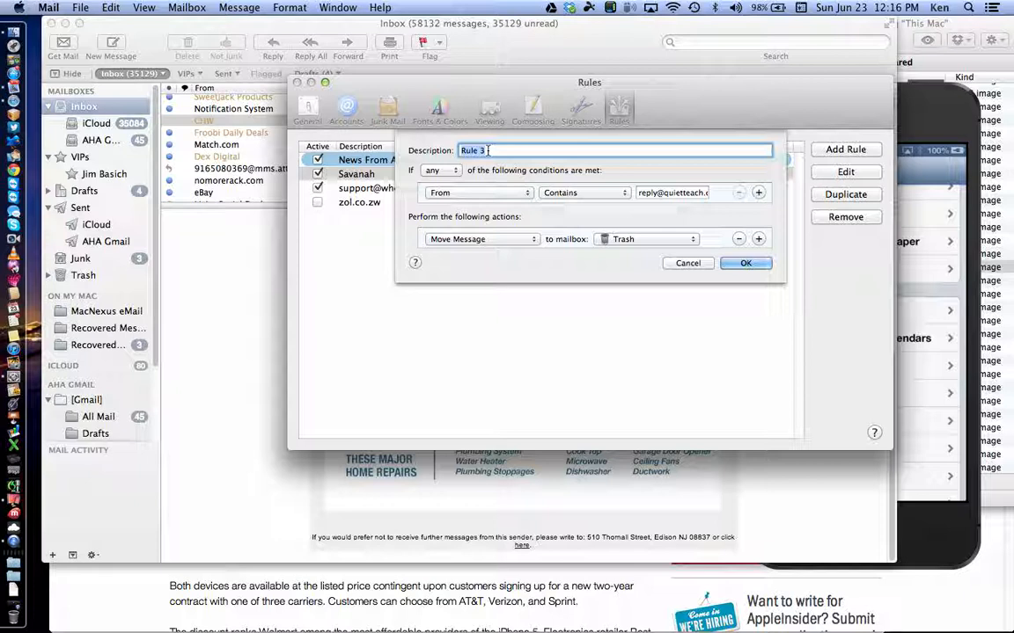
text(CHW)
click(754, 266)
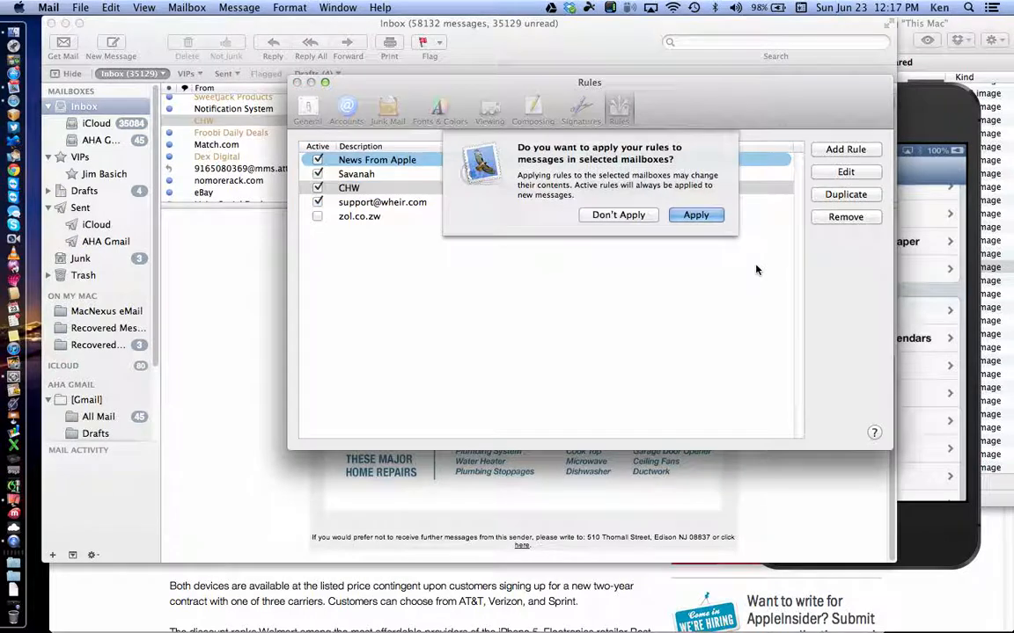
click(700, 214)
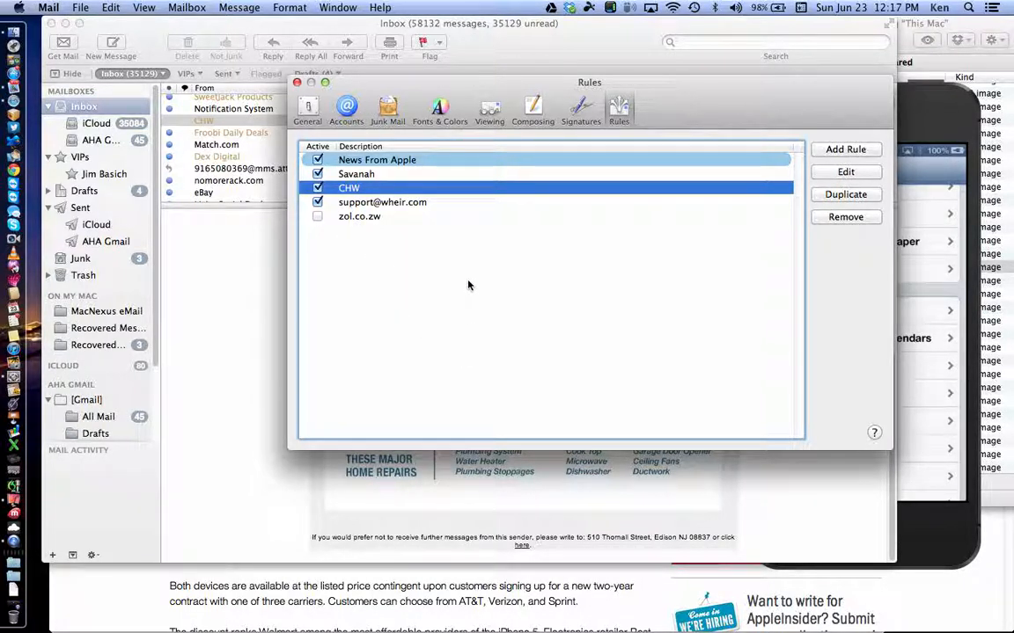
click(419, 202)
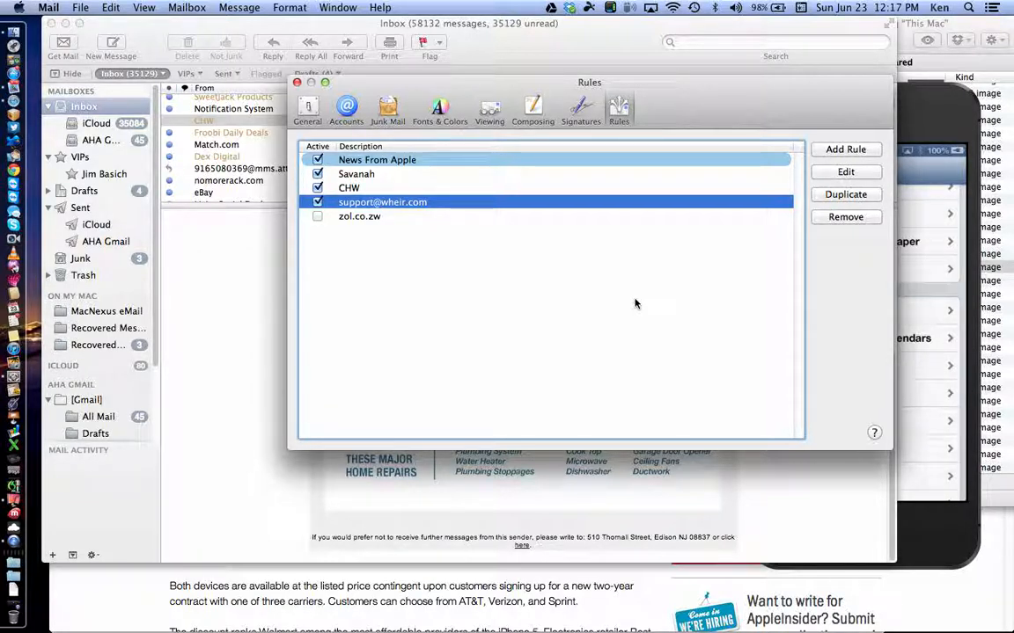
Step: Start another rule, browse the condition field choices, then cancel it
click(837, 151)
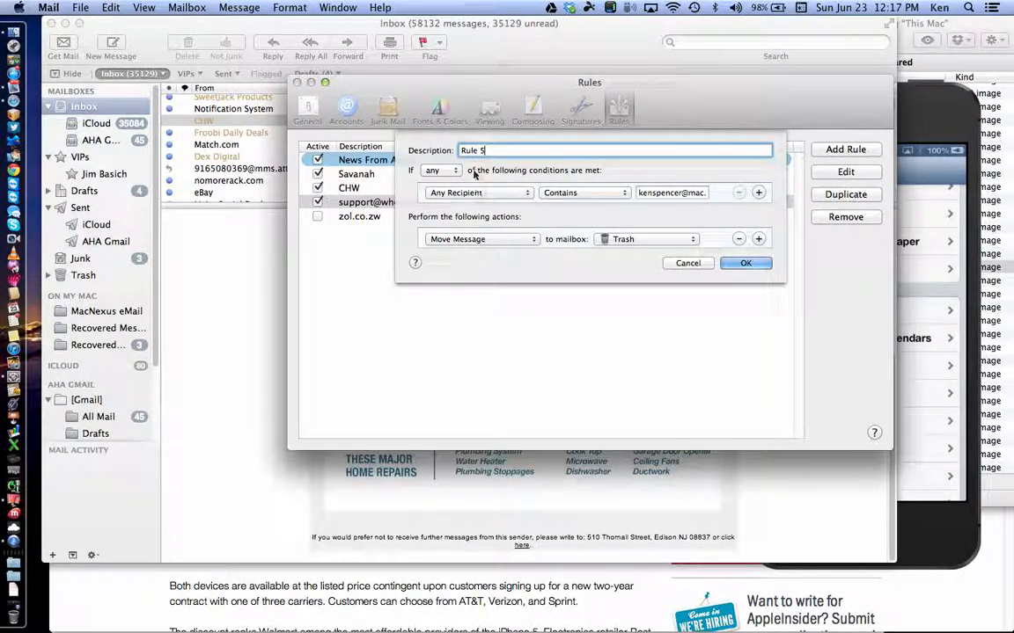
click(479, 194)
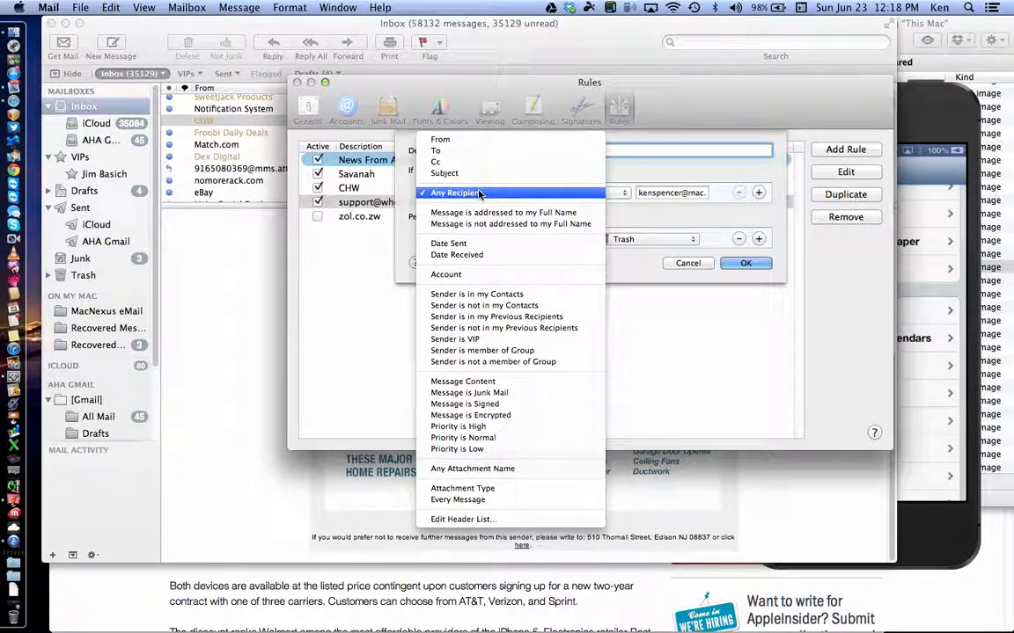
click(749, 117)
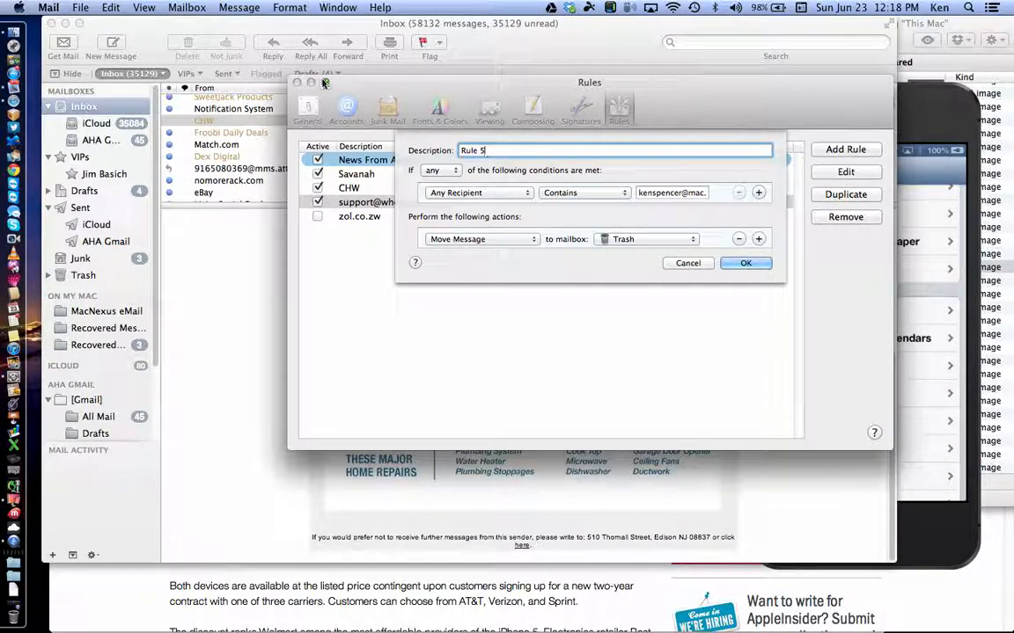
click(682, 263)
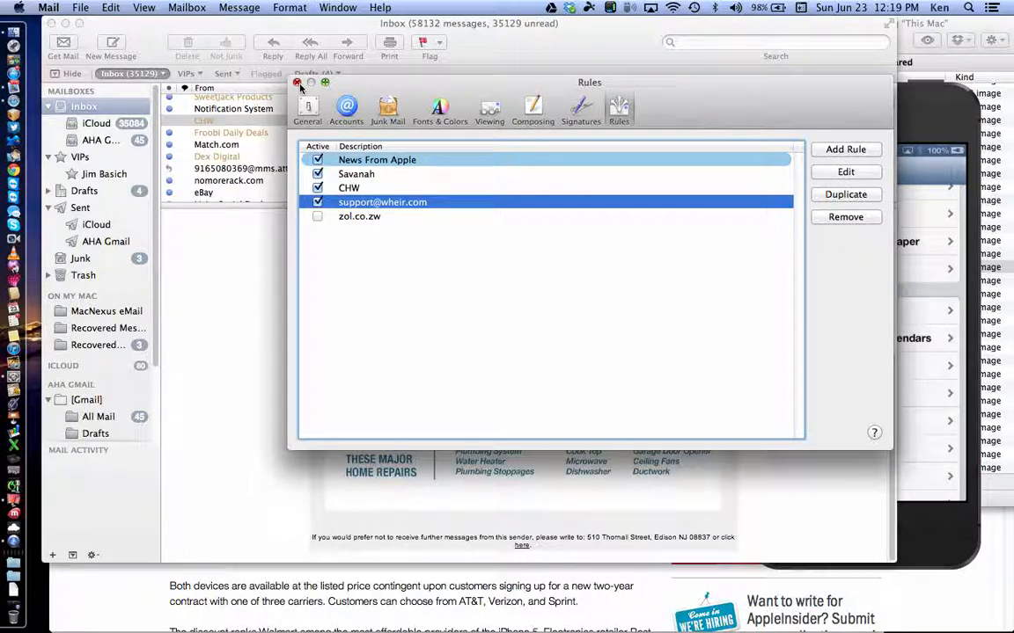
Step: Start one more rule, keep matching on any condition, cancel it and close the Rules window
click(835, 151)
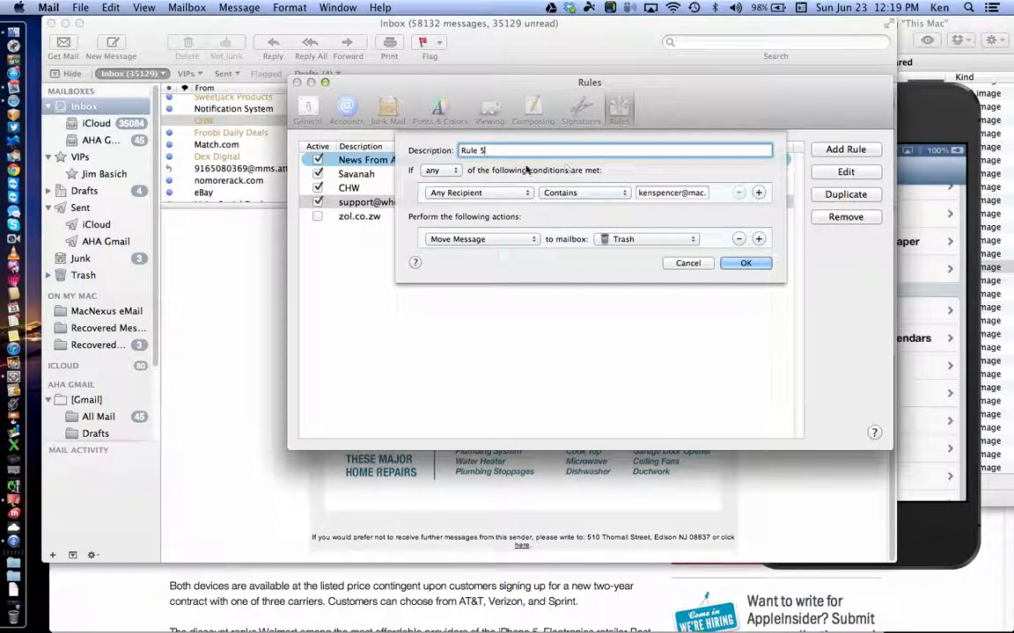
click(440, 170)
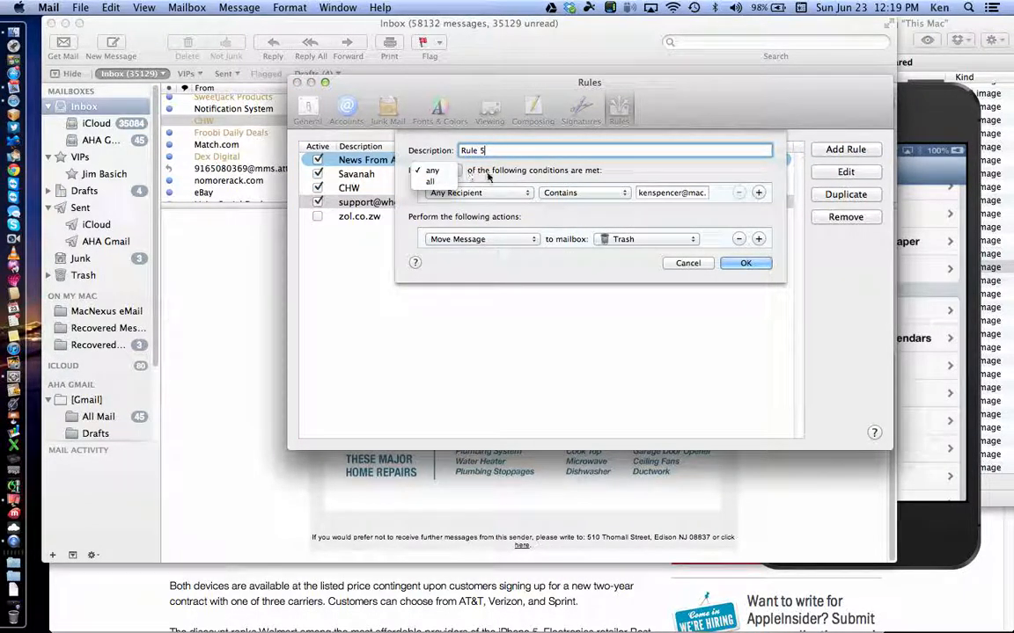
click(432, 170)
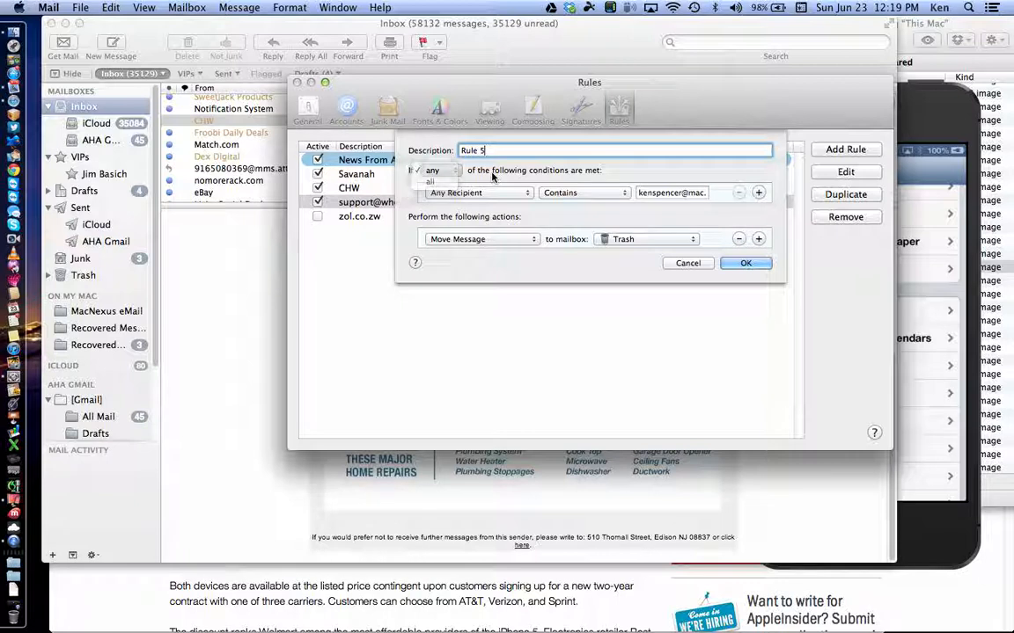
click(688, 266)
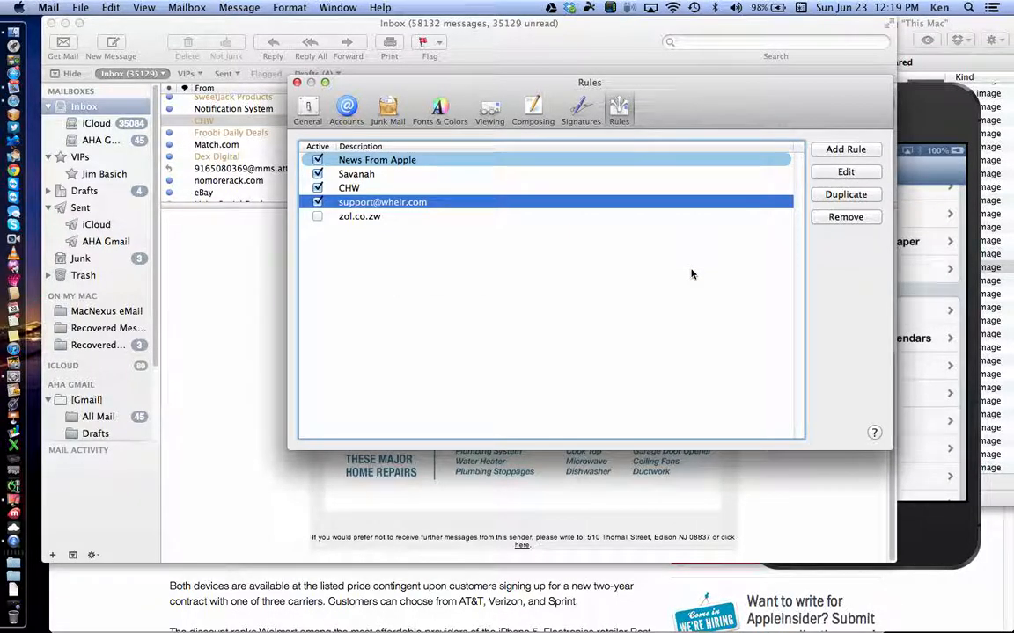
click(298, 83)
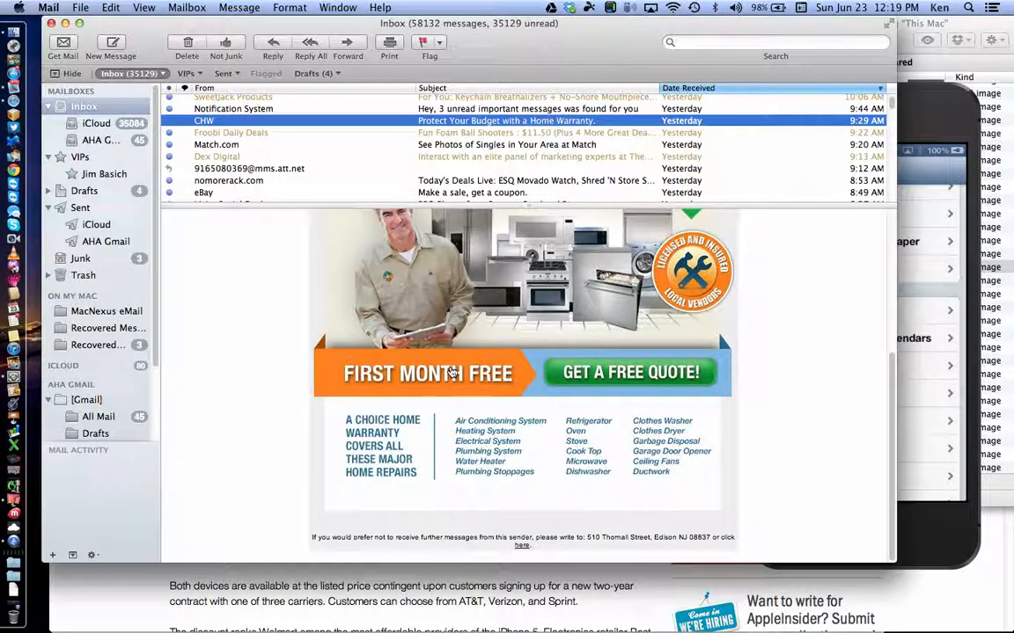
Step: Set Mail's toolbar to Icon Only from its right-click menu
mouse_move(451, 372)
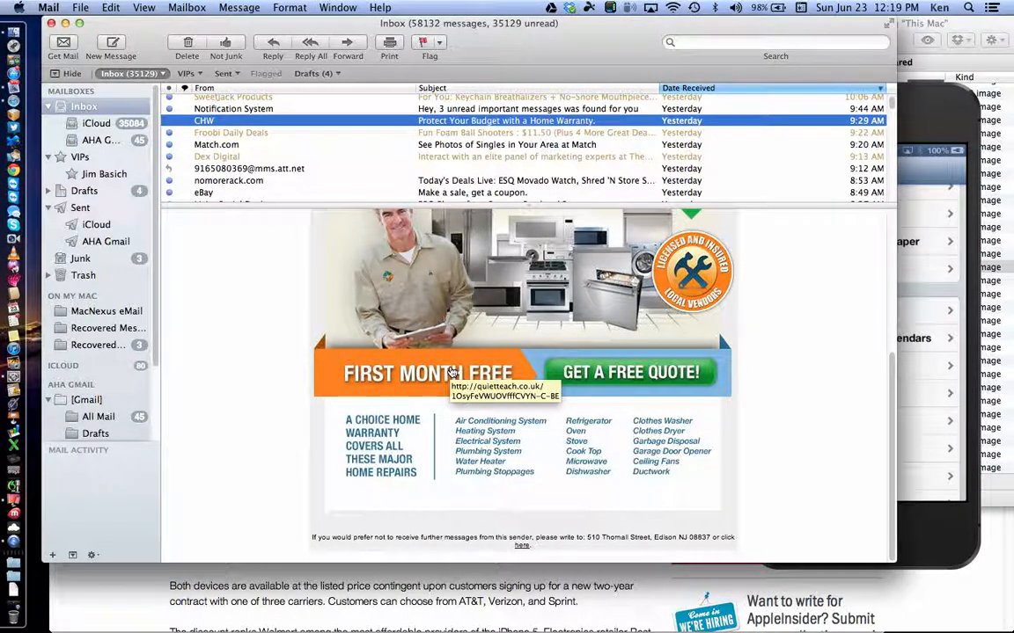
right_click(579, 46)
click(594, 67)
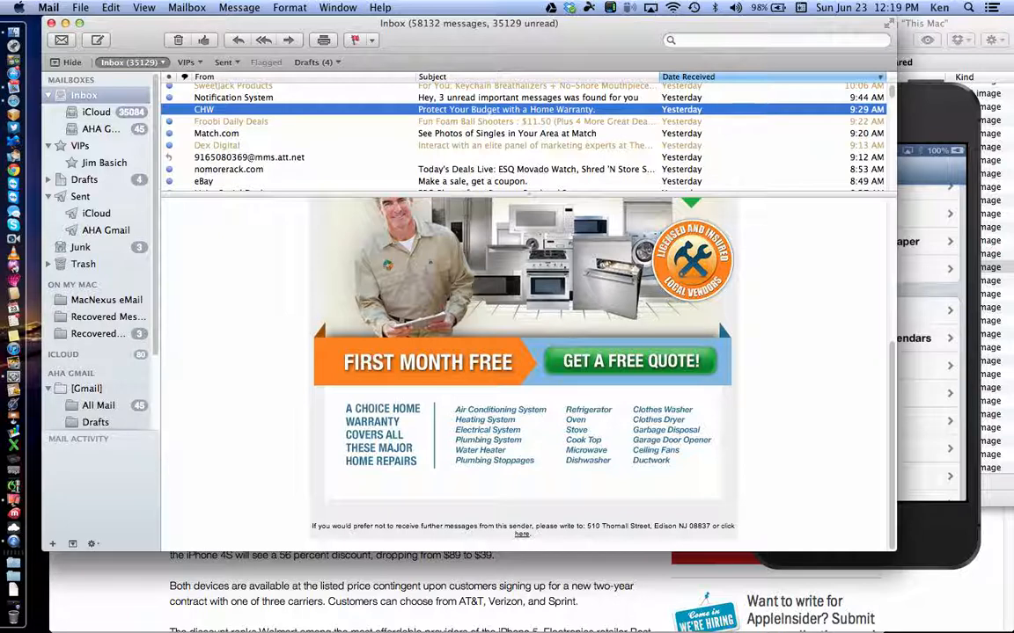
Step: Open and close Mail's preferences, then bring up the View menu
click(49, 7)
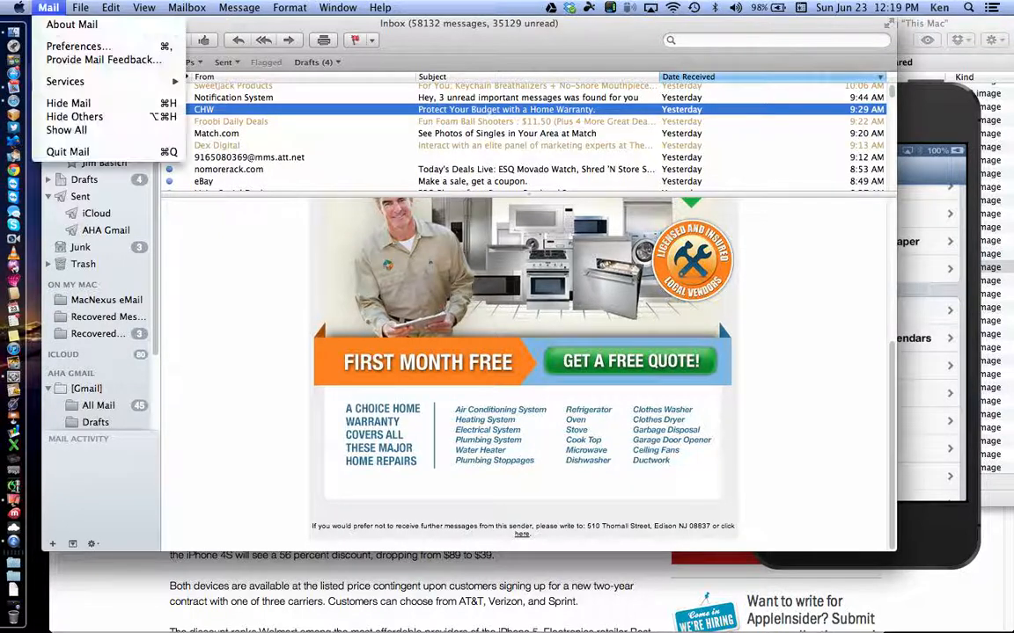
click(69, 45)
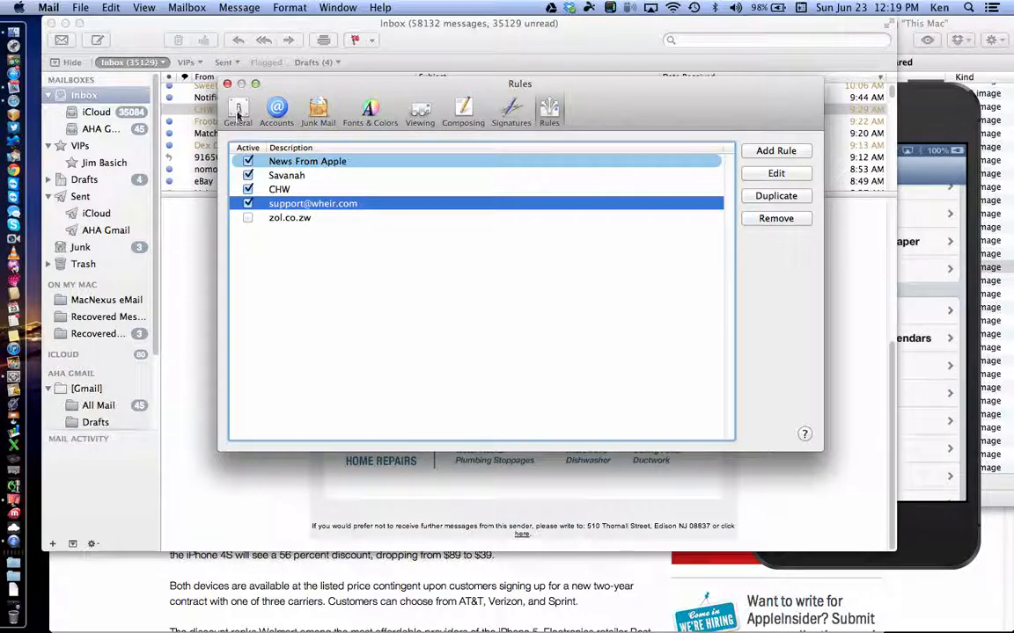
click(227, 84)
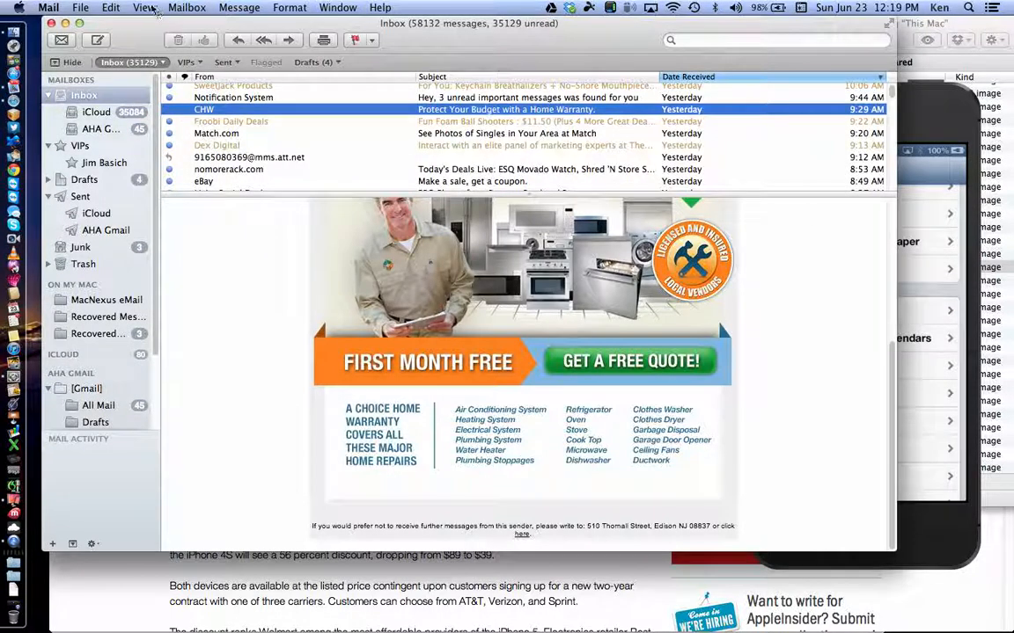
click(145, 7)
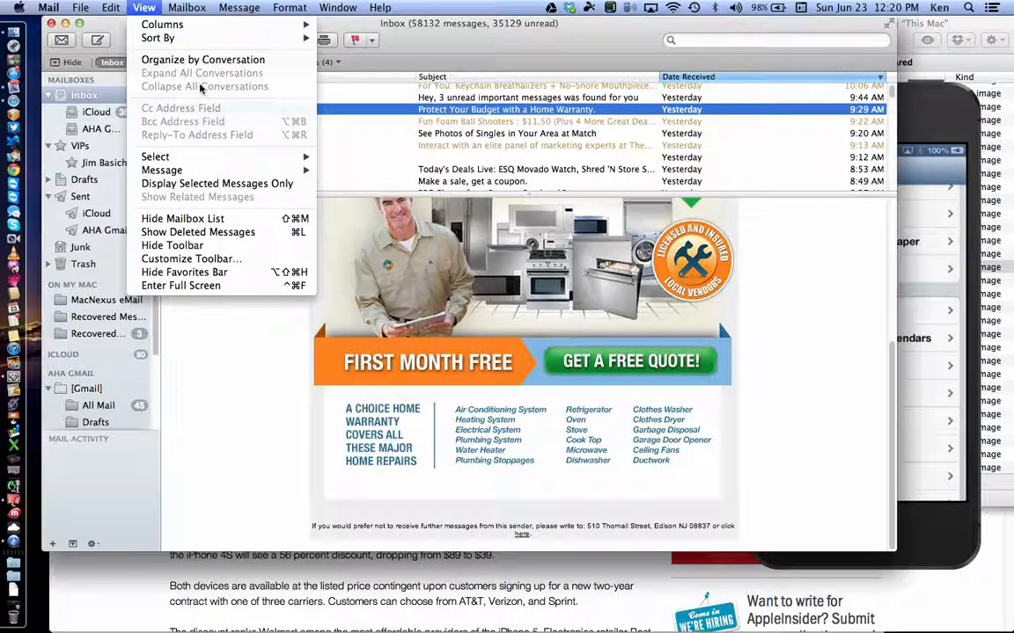
Step: Set the main toolbar to Icon and Text and add Smaller/Bigger, Address and Add To Contacts
mouse_move(183, 11)
mouse_move(143, 8)
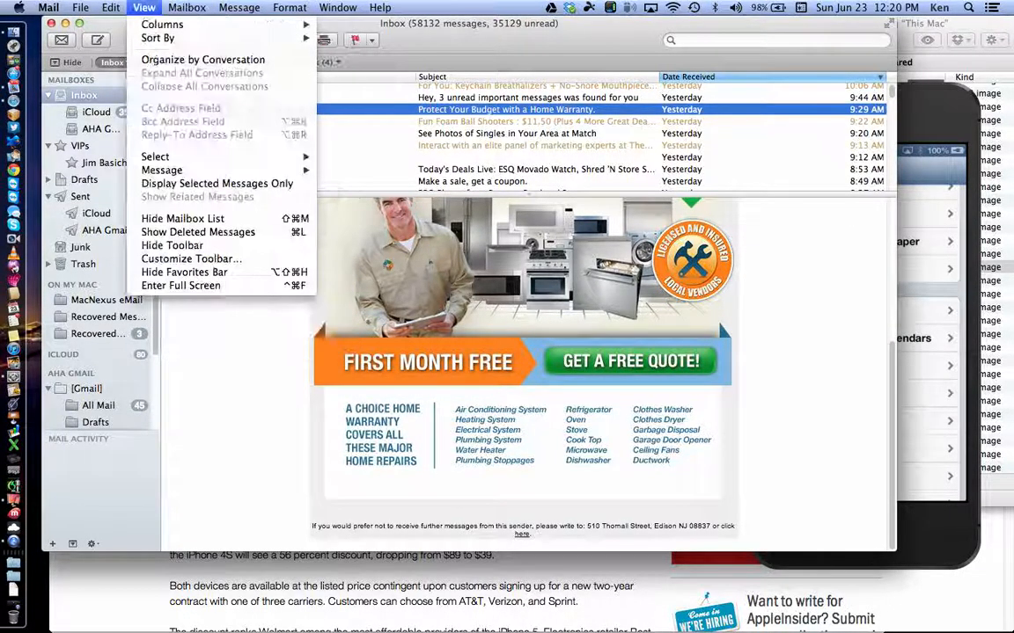
mouse_move(164, 171)
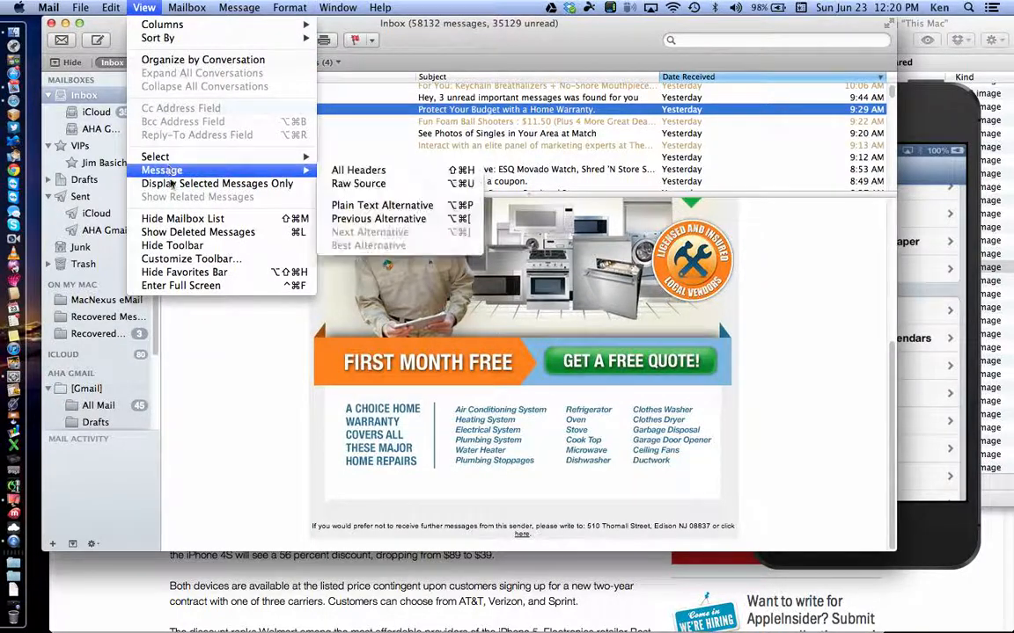
click(183, 261)
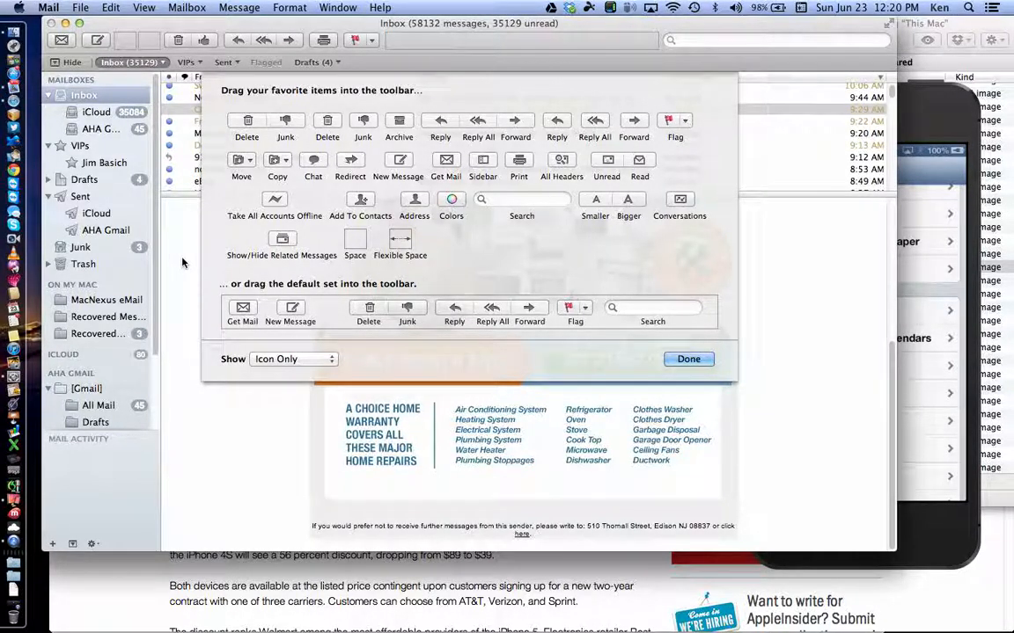
click(287, 350)
click(290, 350)
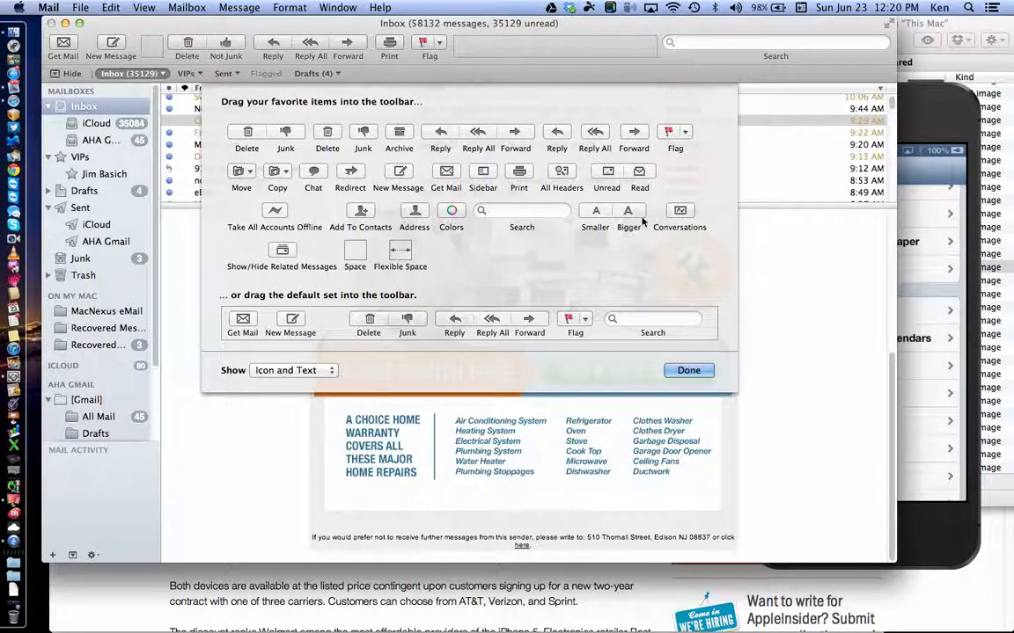
drag(627, 213, 538, 47)
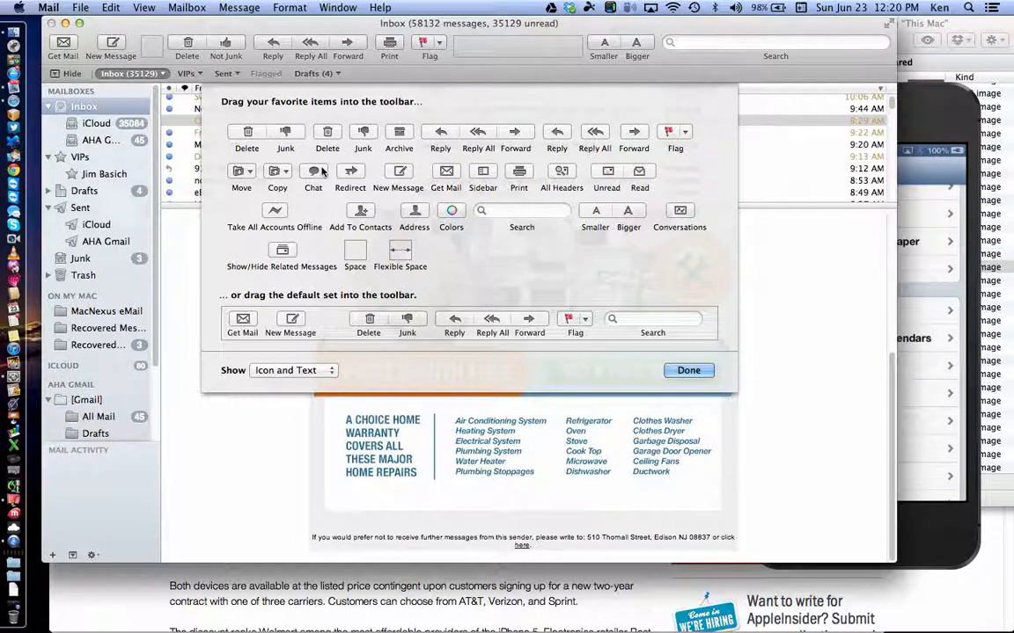
drag(412, 210, 475, 44)
drag(360, 212, 522, 49)
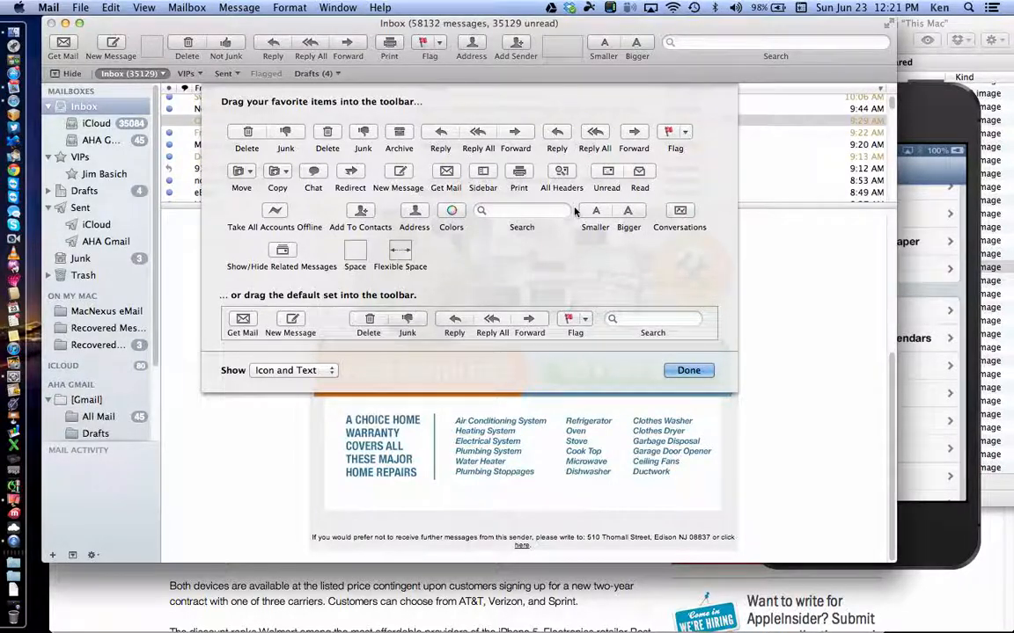
click(687, 370)
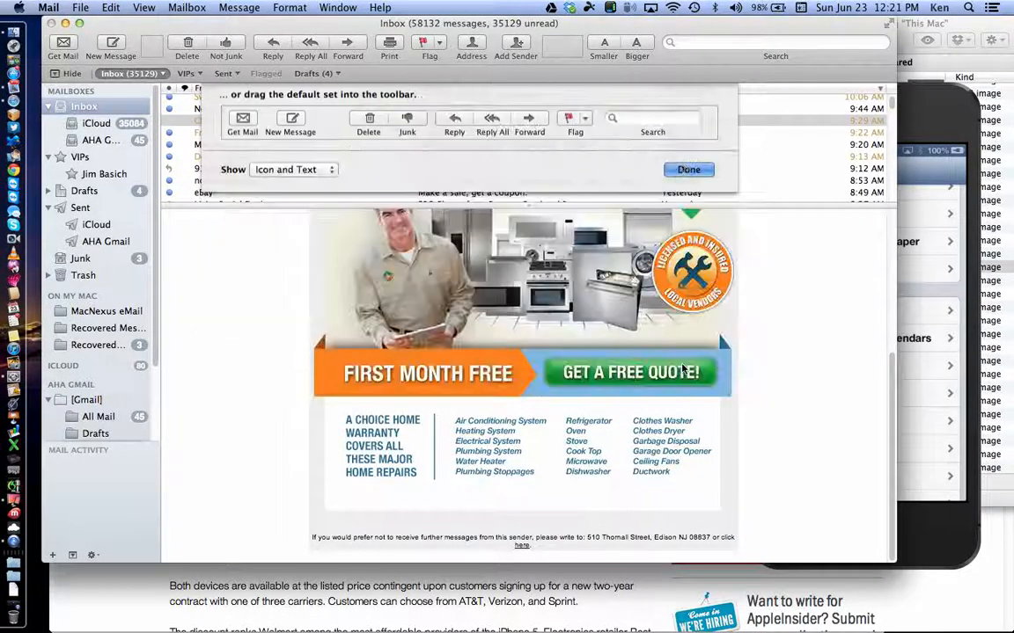
Step: Open the sbc message and resize its text with Bigger and Smaller, ending slightly larger
scroll(587, 195, up, 10)
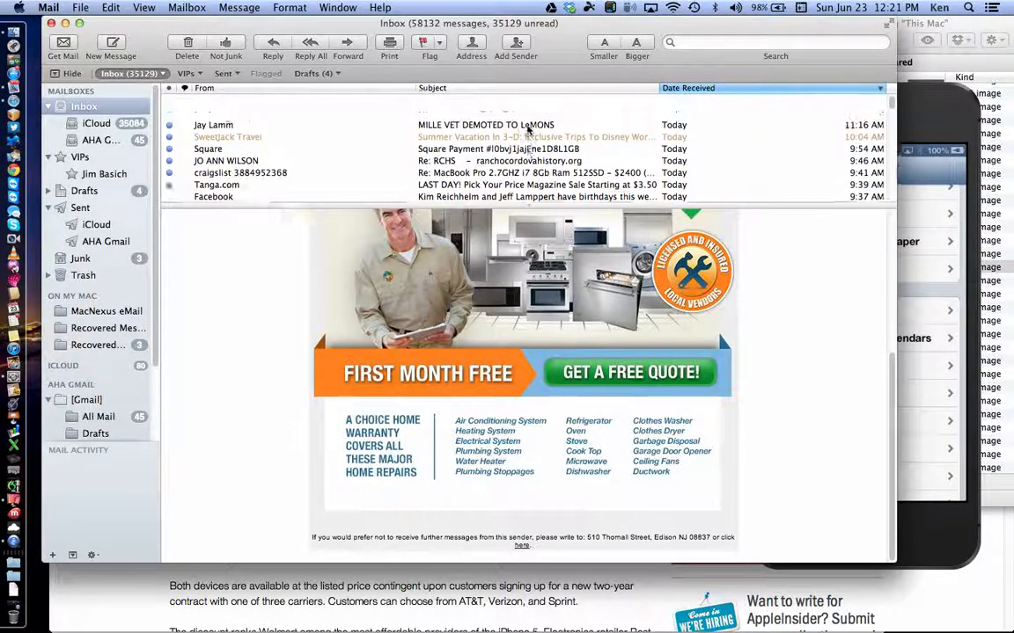
scroll(528, 128, down, 3)
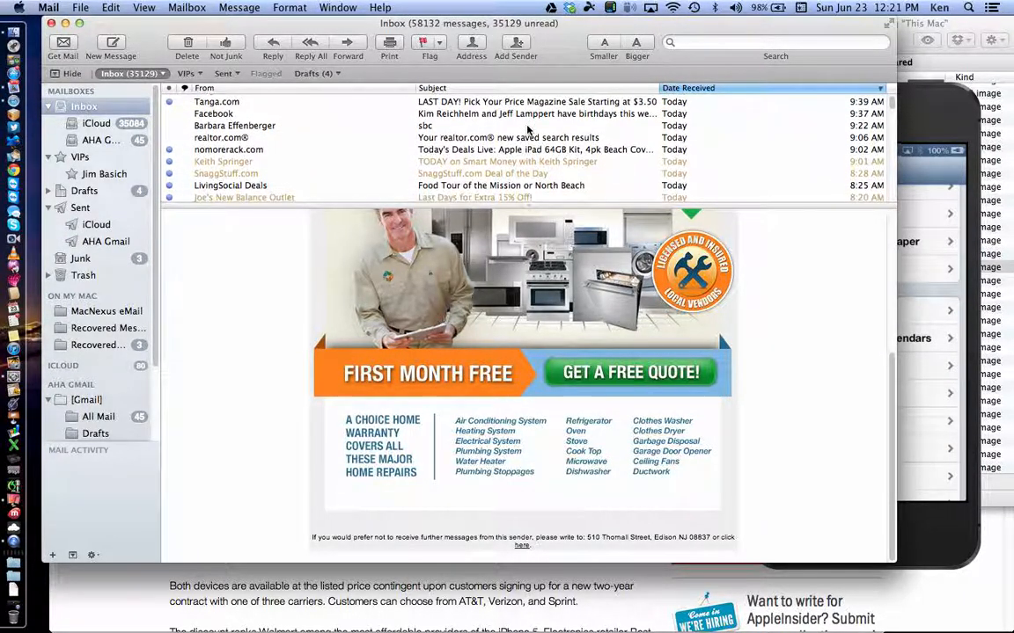
click(528, 125)
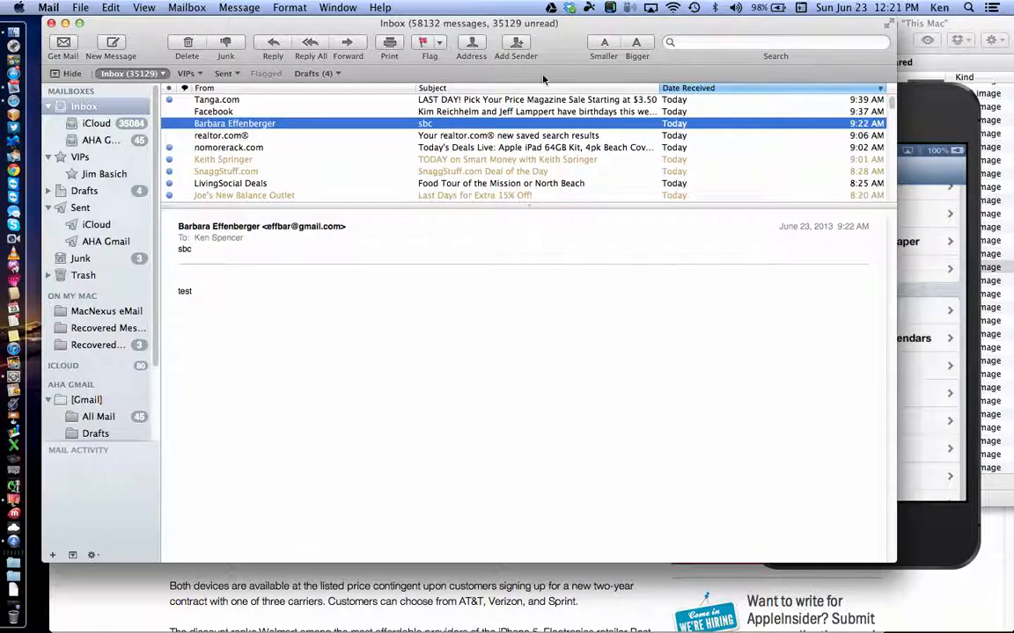
click(637, 44)
click(637, 44)
click(637, 44)
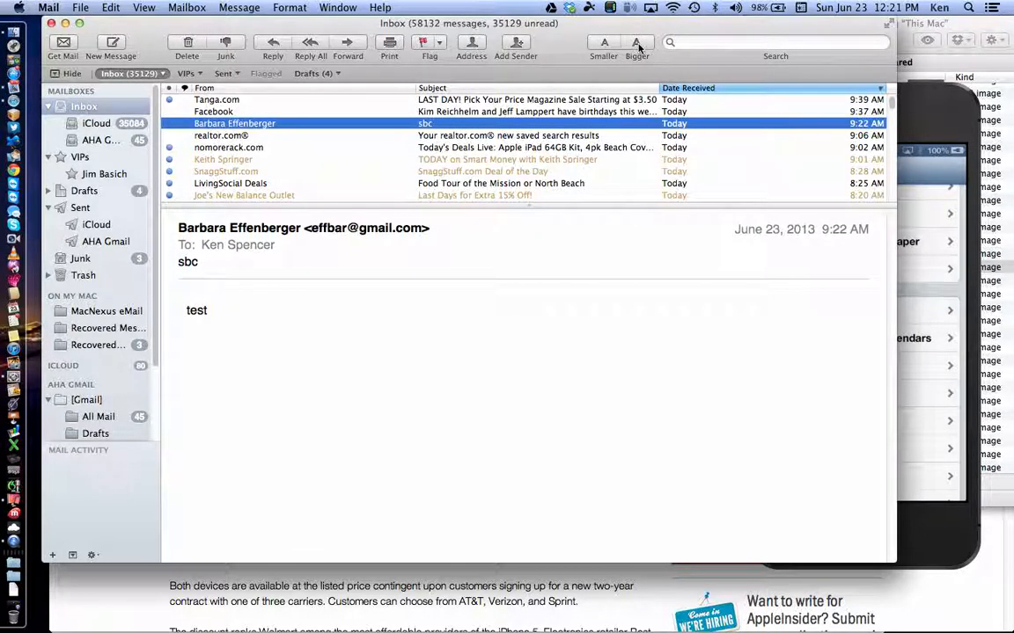
click(637, 44)
click(637, 44)
click(603, 44)
click(603, 44)
click(603, 44)
click(603, 44)
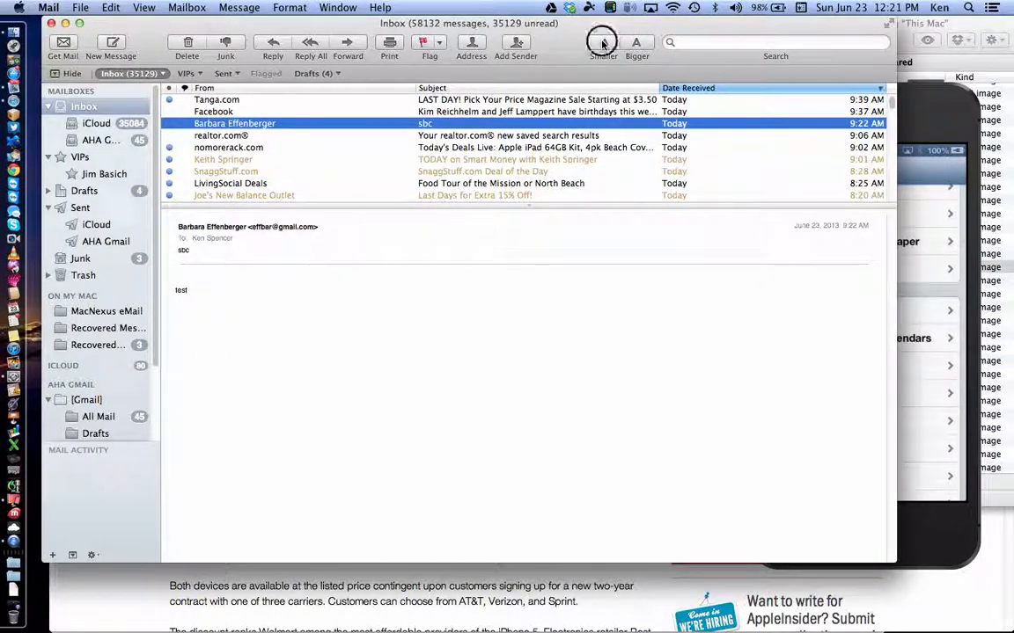
click(637, 44)
click(637, 44)
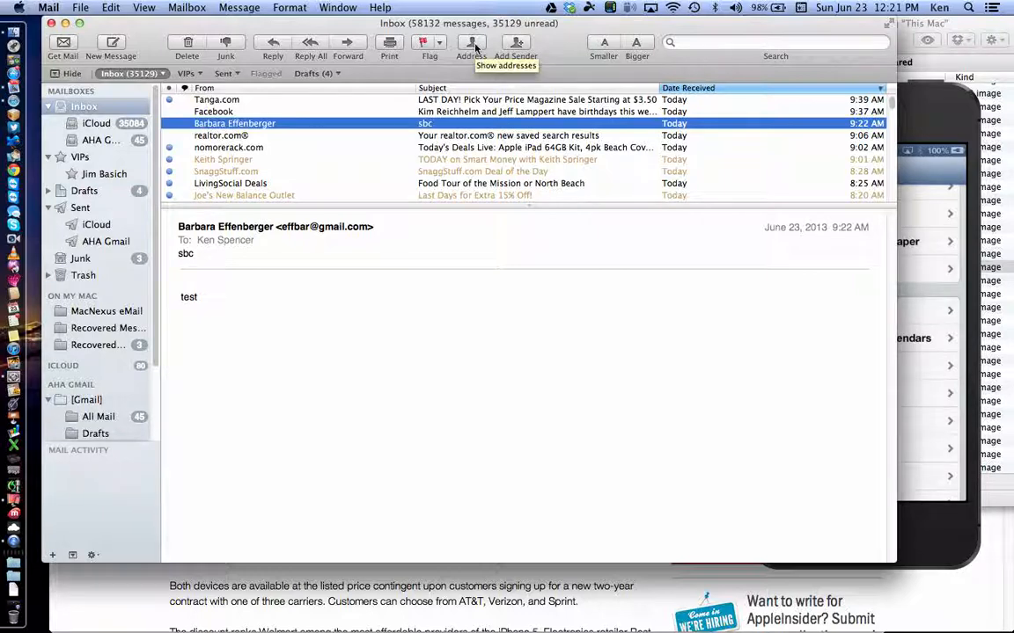
click(473, 48)
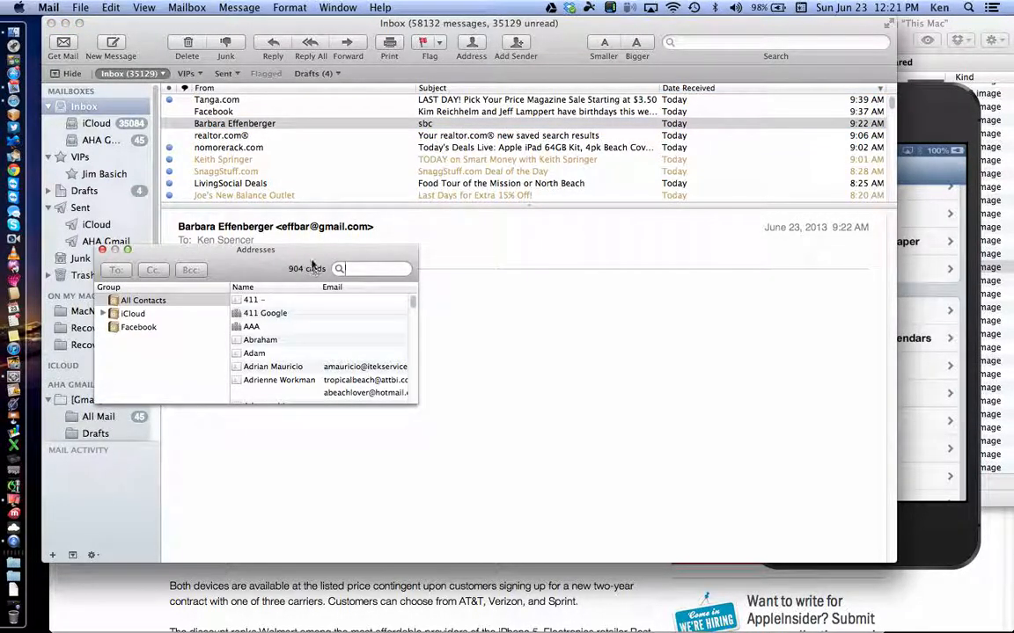
drag(312, 260, 865, 18)
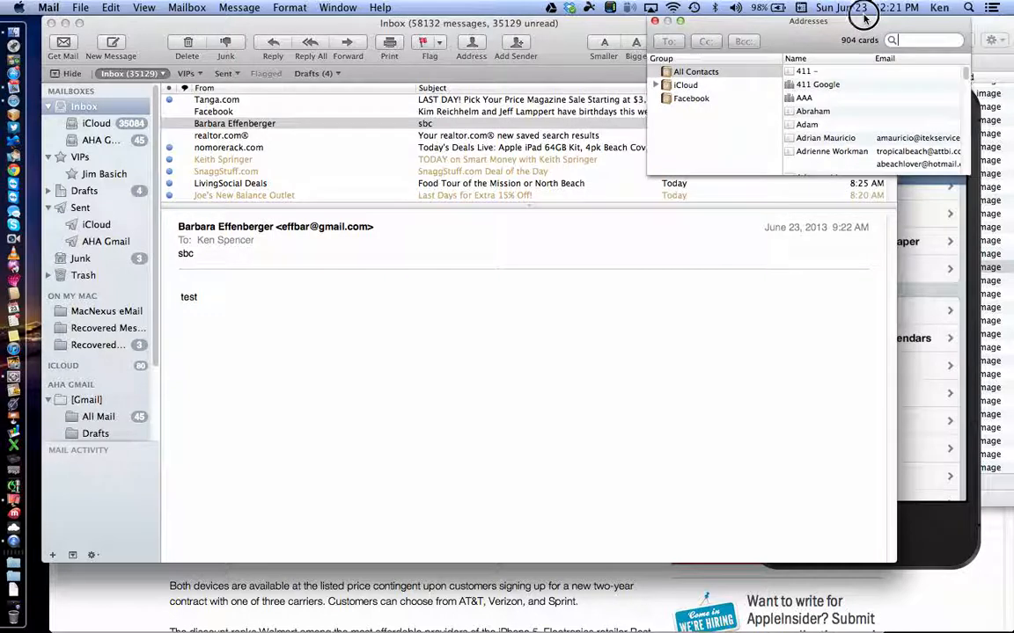
click(655, 21)
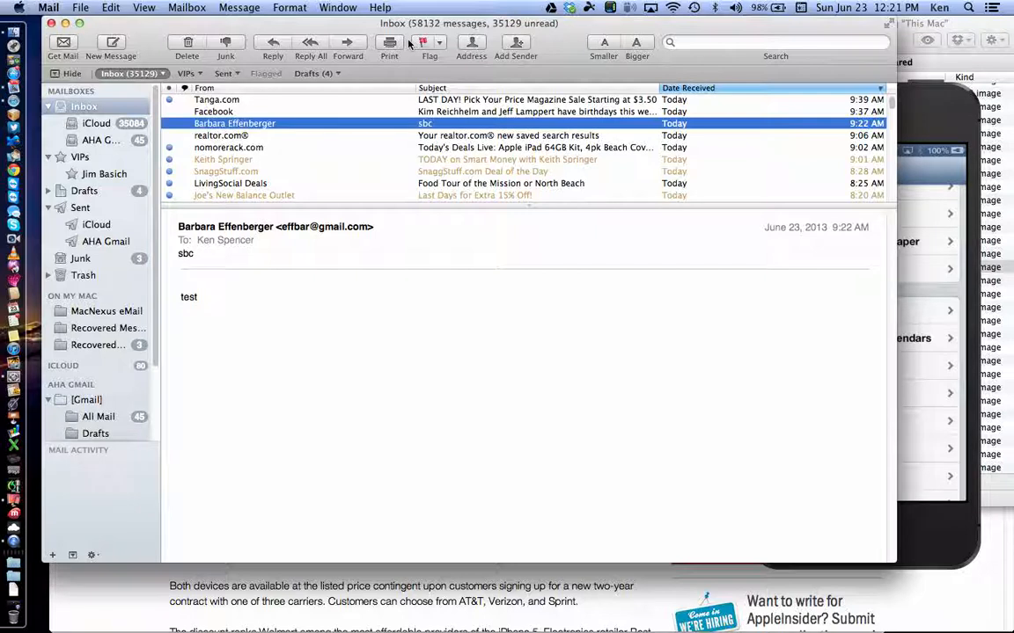
Step: Open a new message and set its toolbar to Icon and Text with Address and Smaller/Bigger
click(112, 49)
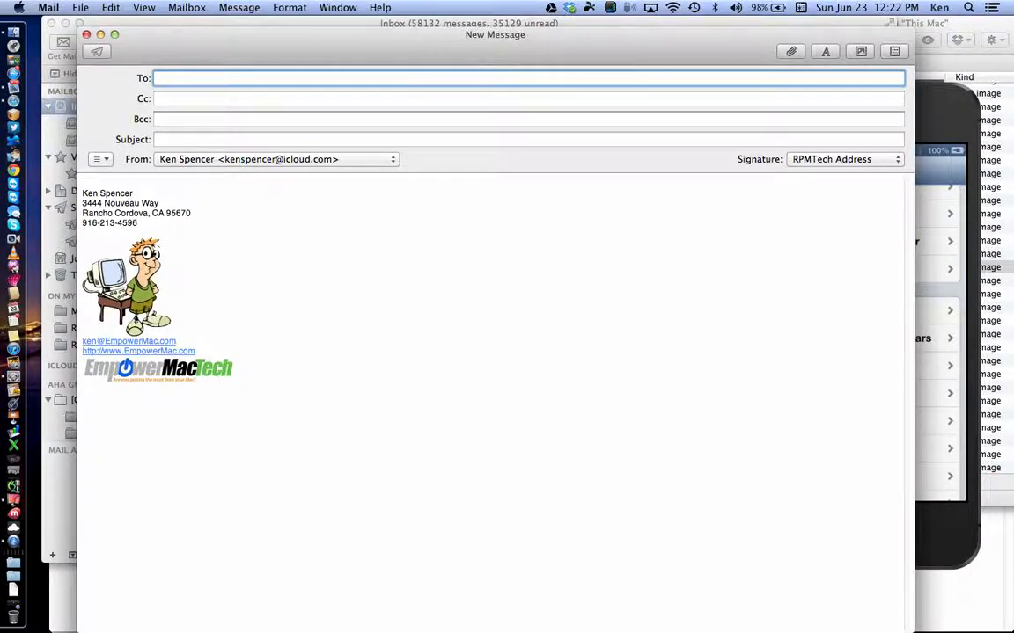
click(146, 8)
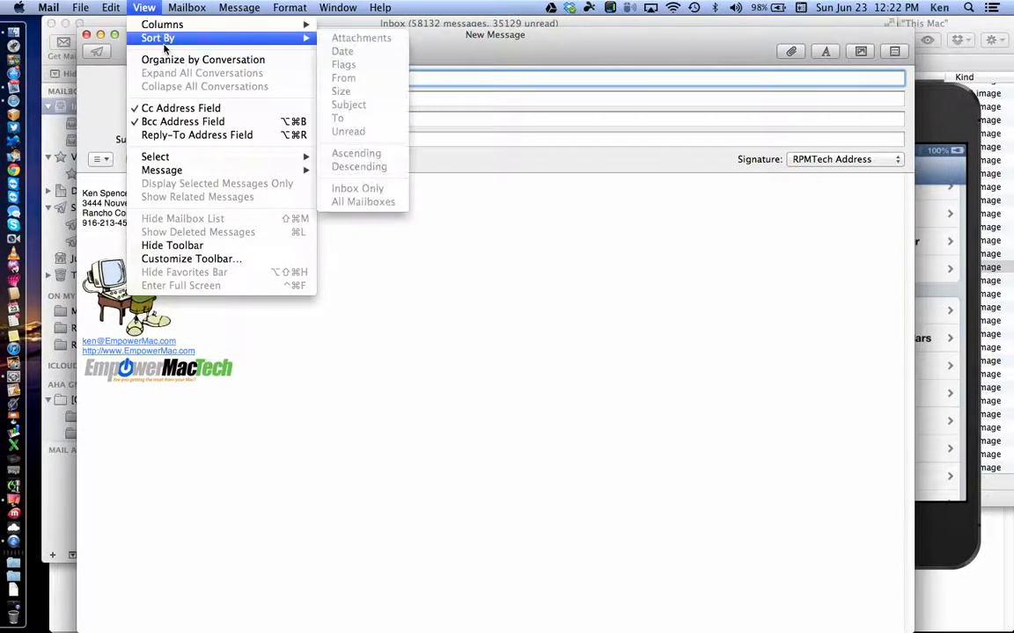
click(206, 261)
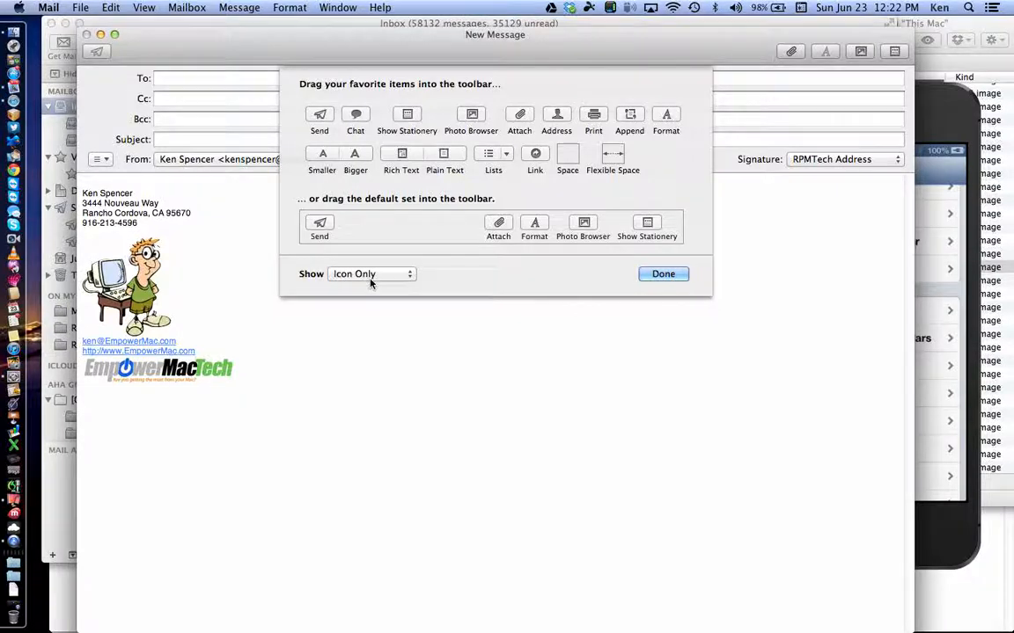
click(370, 274)
click(368, 262)
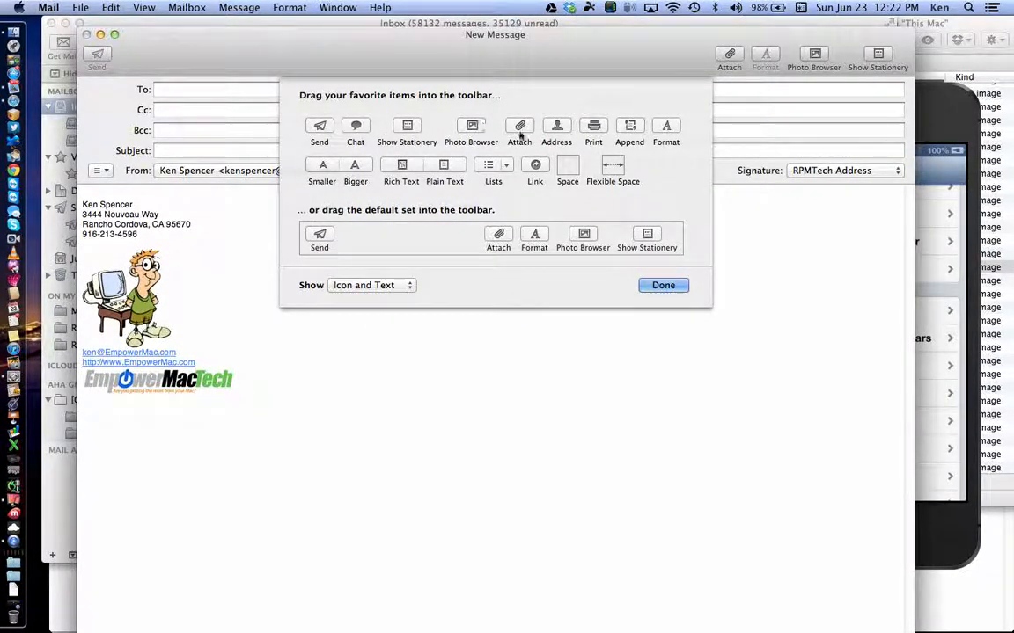
click(563, 132)
drag(563, 132, 671, 56)
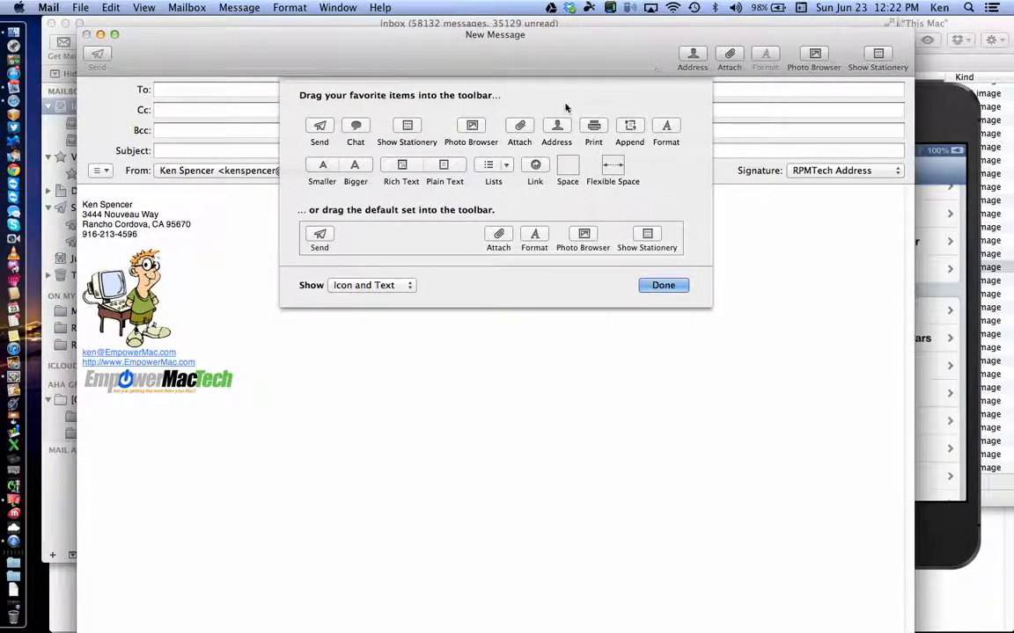
drag(360, 167, 591, 51)
click(662, 285)
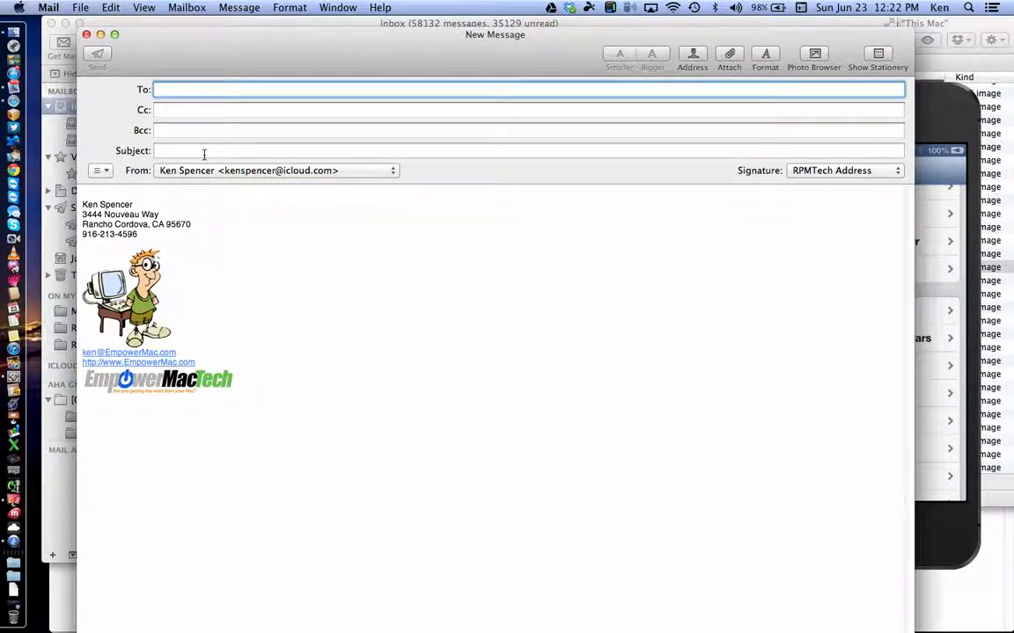
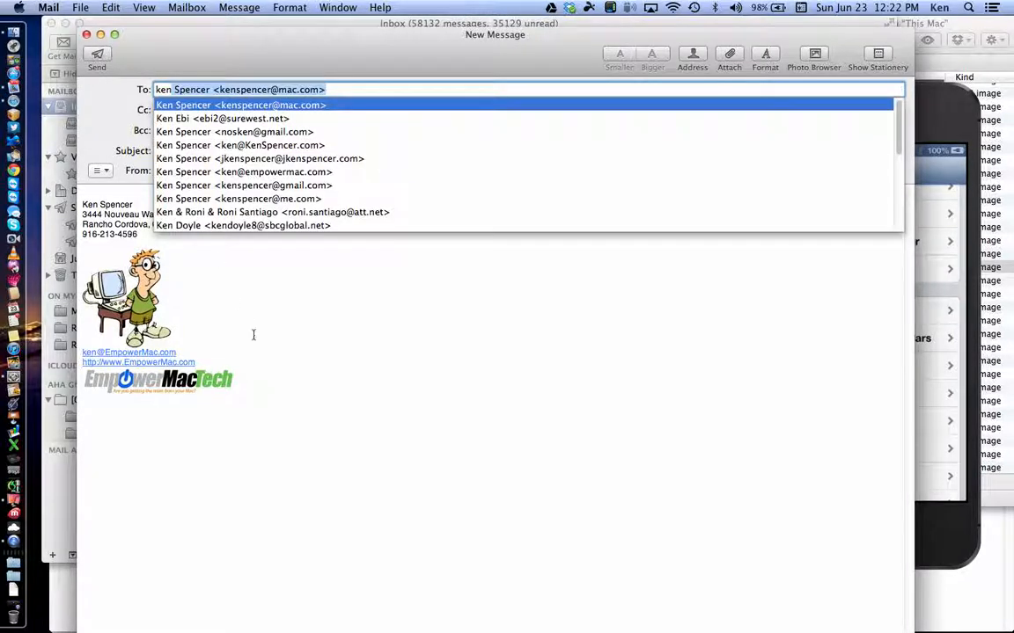
Step: Address the message to the suggested recipient, give it the subject 'test', and add a Bcc field
key(Return)
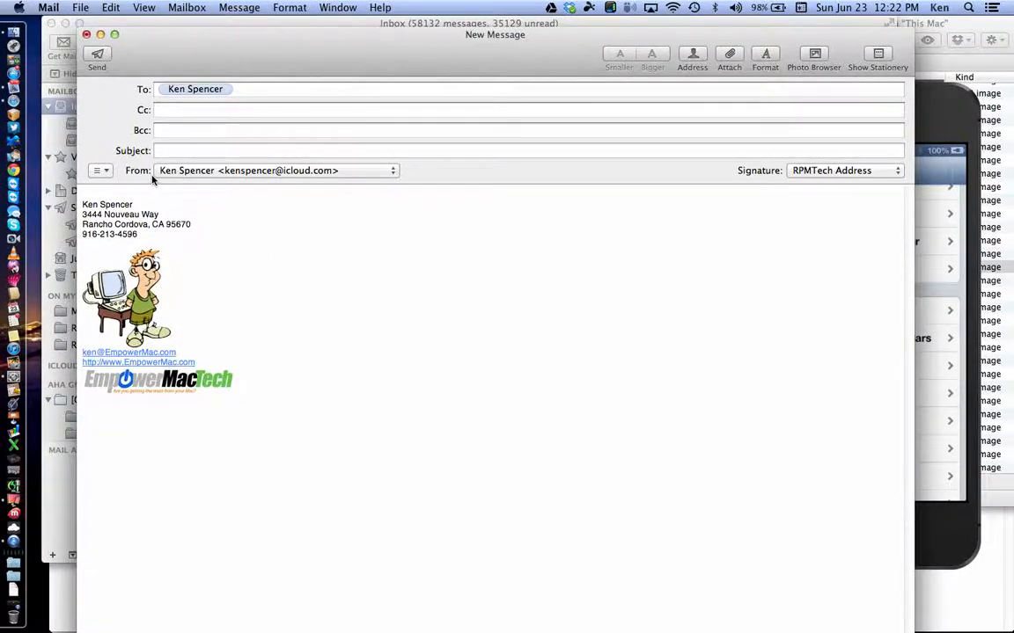
click(171, 153)
text(test)
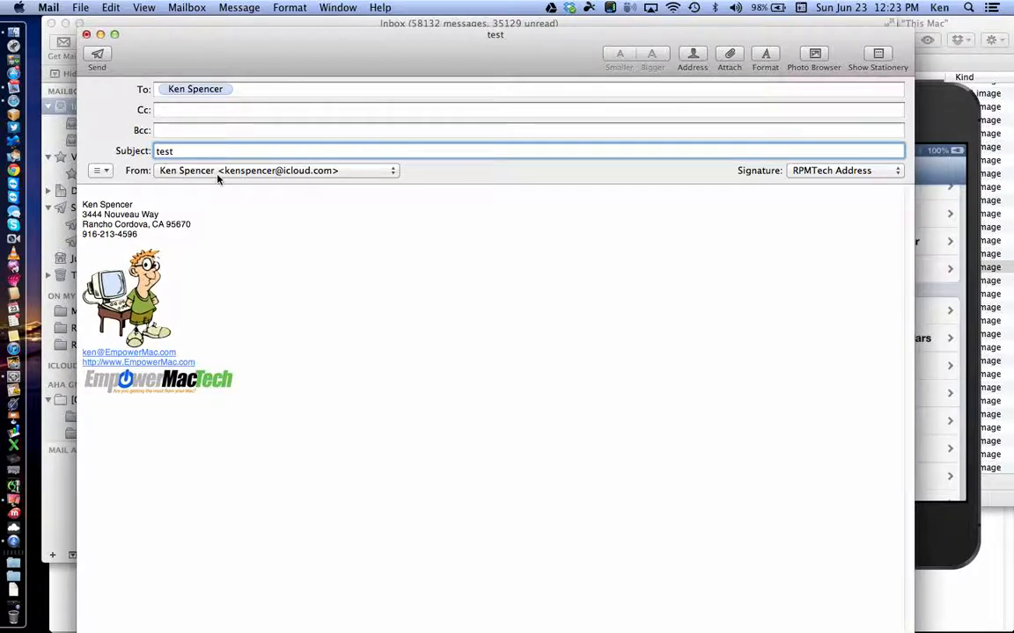
click(101, 171)
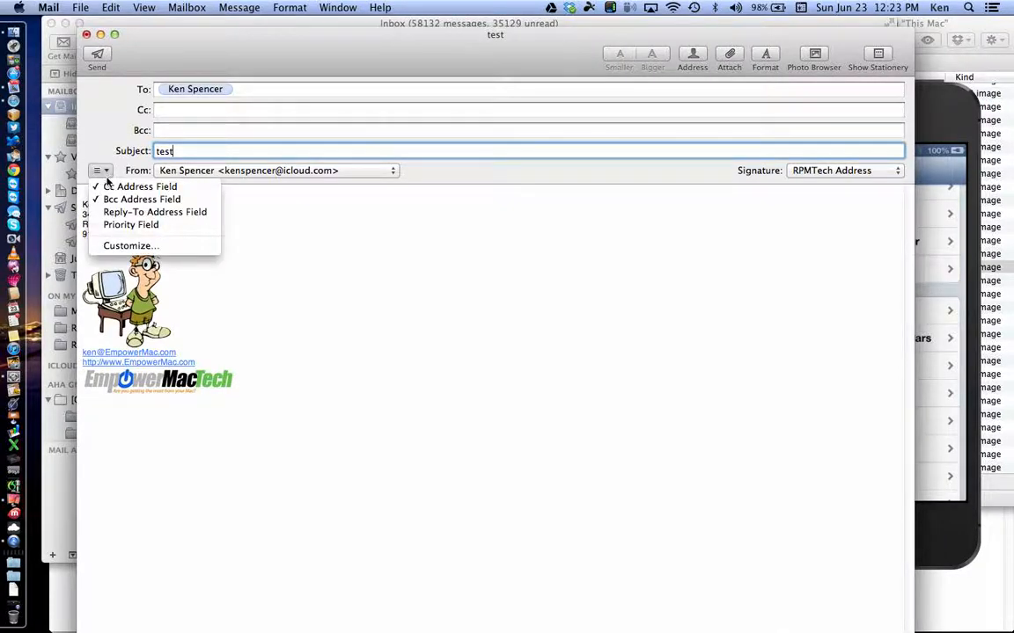
click(110, 199)
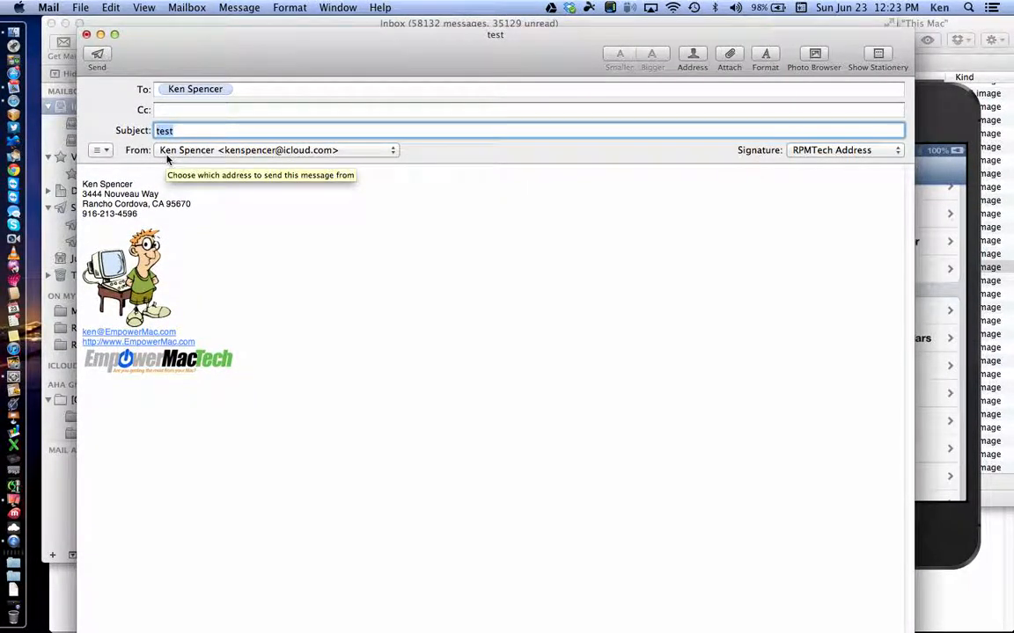
click(102, 153)
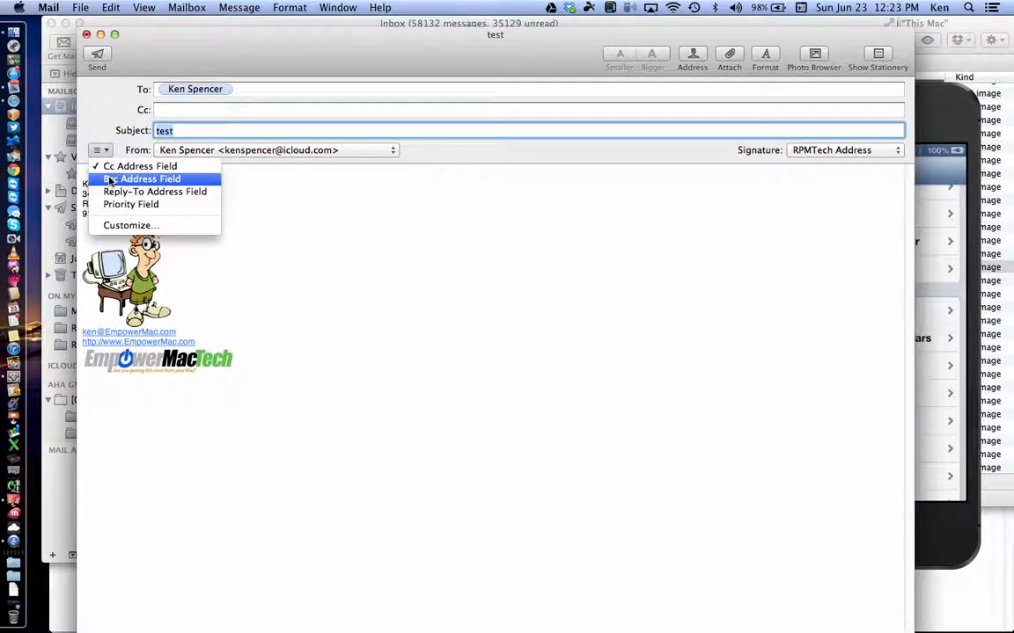
click(110, 179)
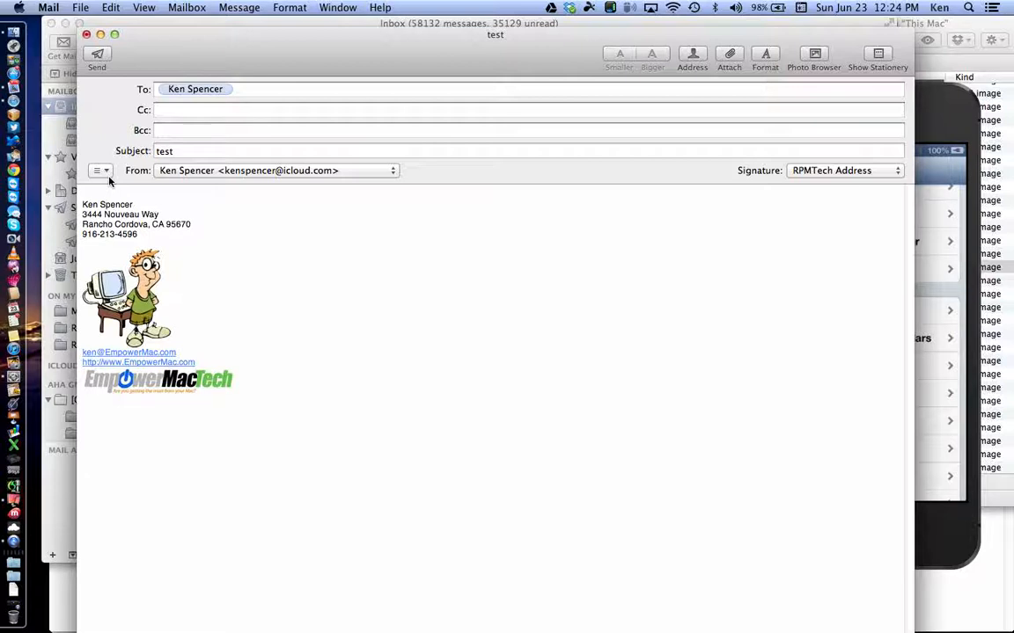
Step: Remove the To recipient and erase the partly typed Bcc address, leaving both fields empty
click(250, 89)
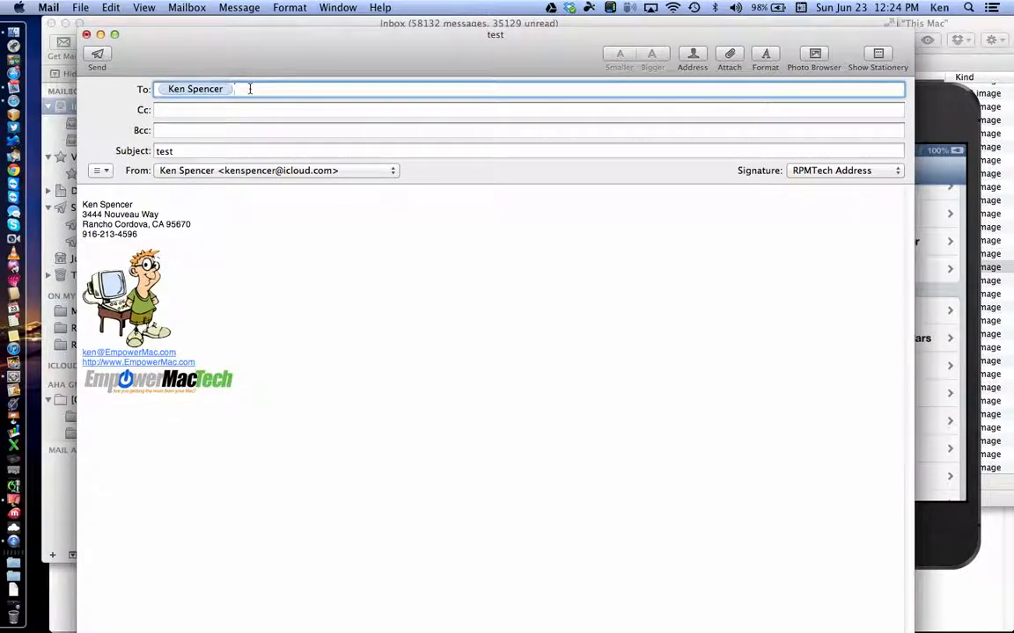
key(BackSpace)
key(BackSpace)
click(201, 132)
text(hoc)
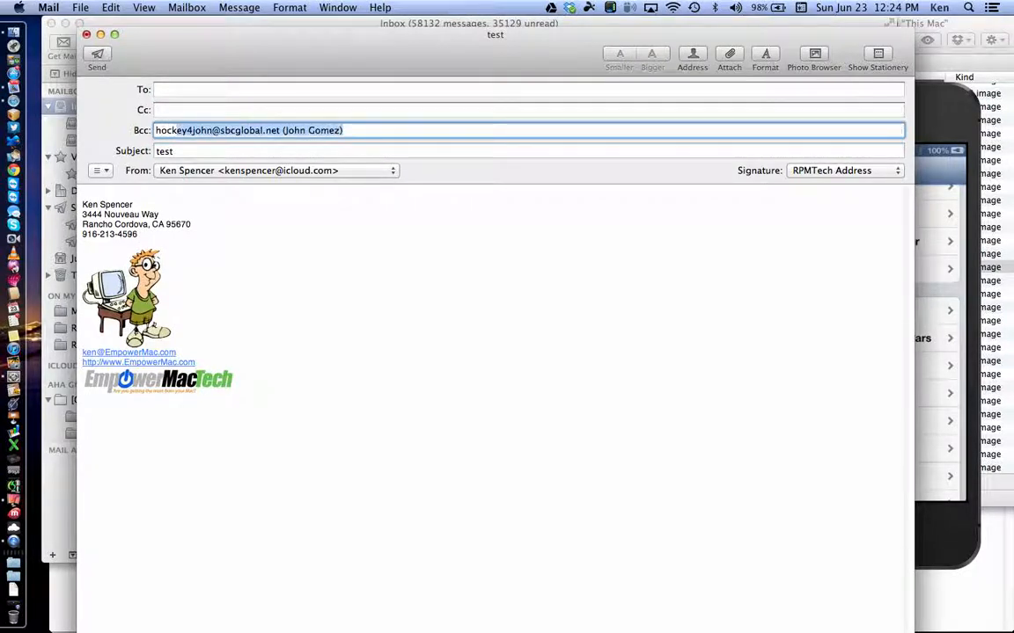
key(BackSpace)
key(BackSpace)
key(BackSpace)
key(BackSpace)
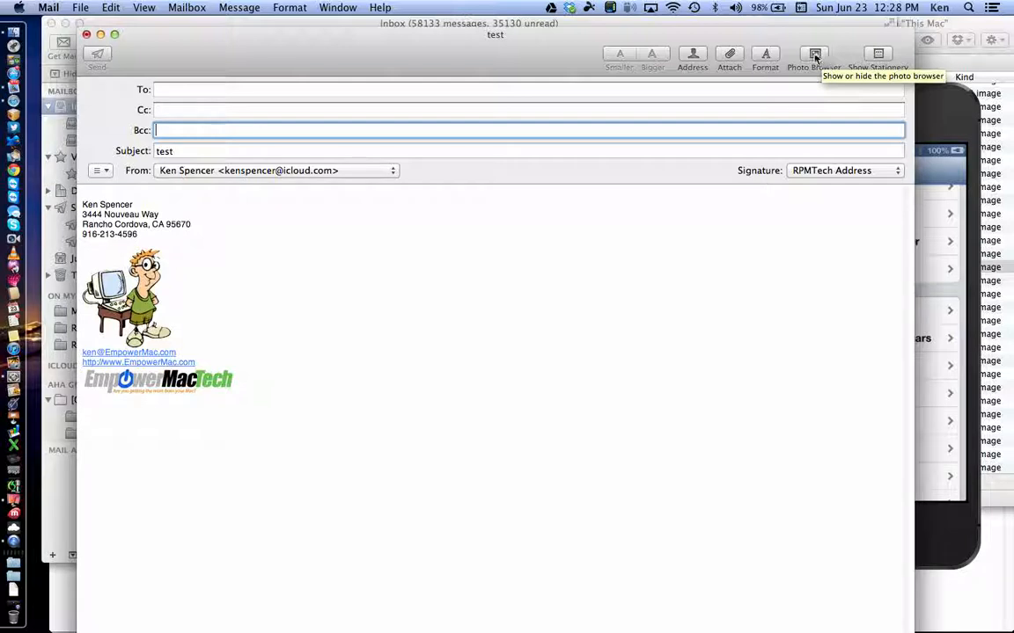
Step: Open the Photo Browser and display the 31 photos of the Sunset 6/16/12 Home album
click(817, 56)
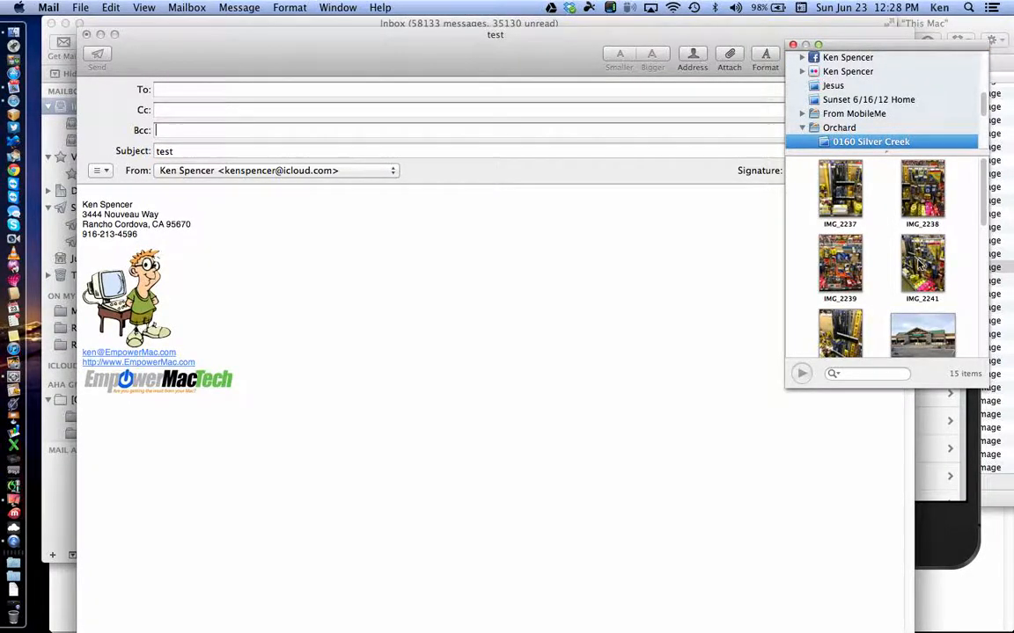
scroll(919, 264, down, 8)
scroll(919, 264, up, 8)
click(855, 99)
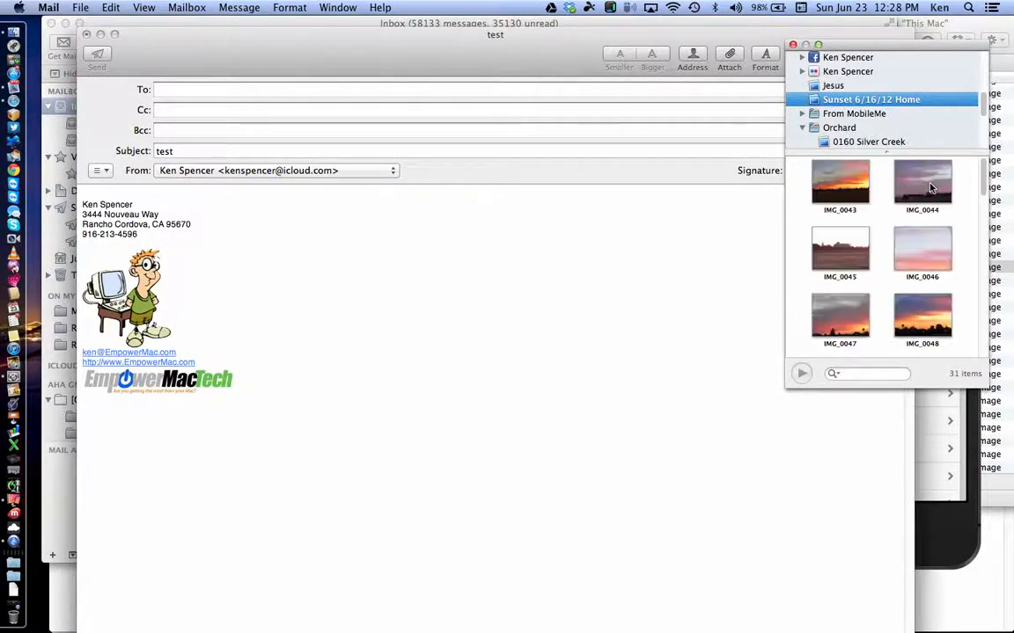
scroll(930, 187, down, 2)
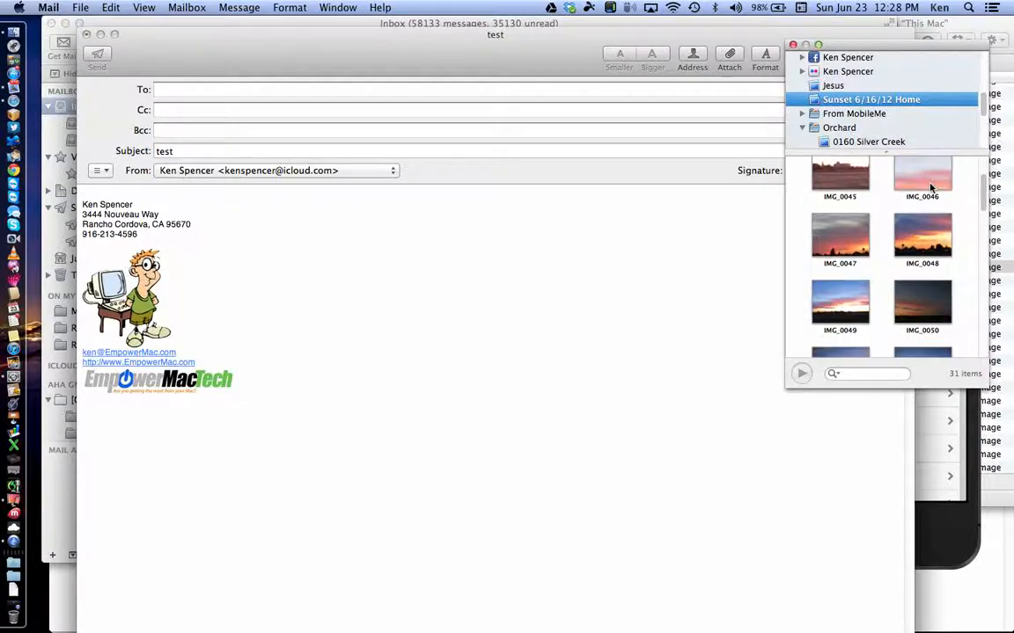
scroll(930, 187, down, 1)
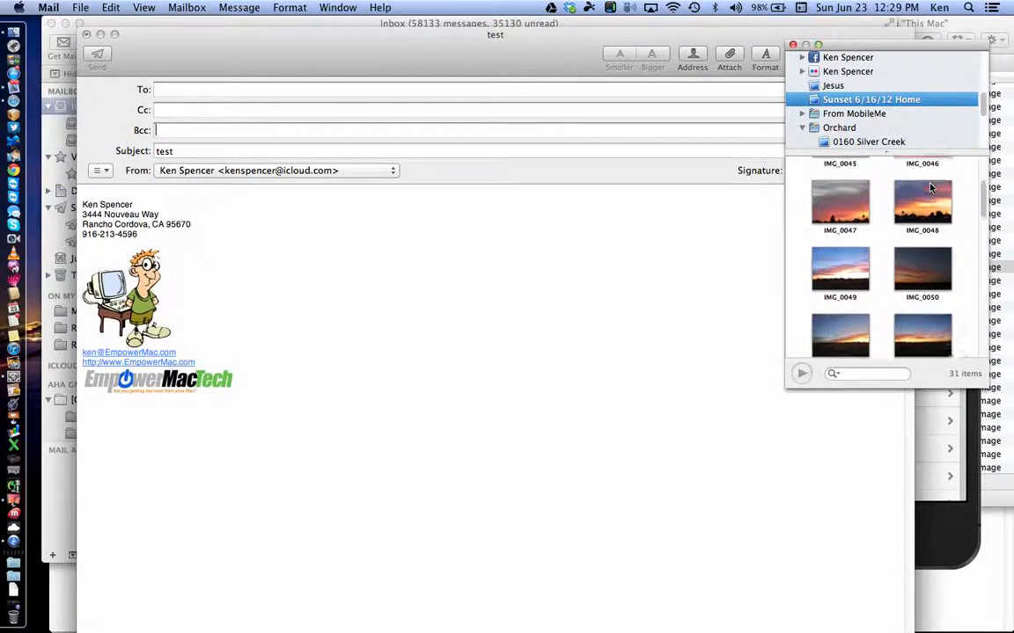
Step: Drag the IMG_0048 sunset photo into the message body and move the Photo Browser aside
drag(924, 202, 512, 177)
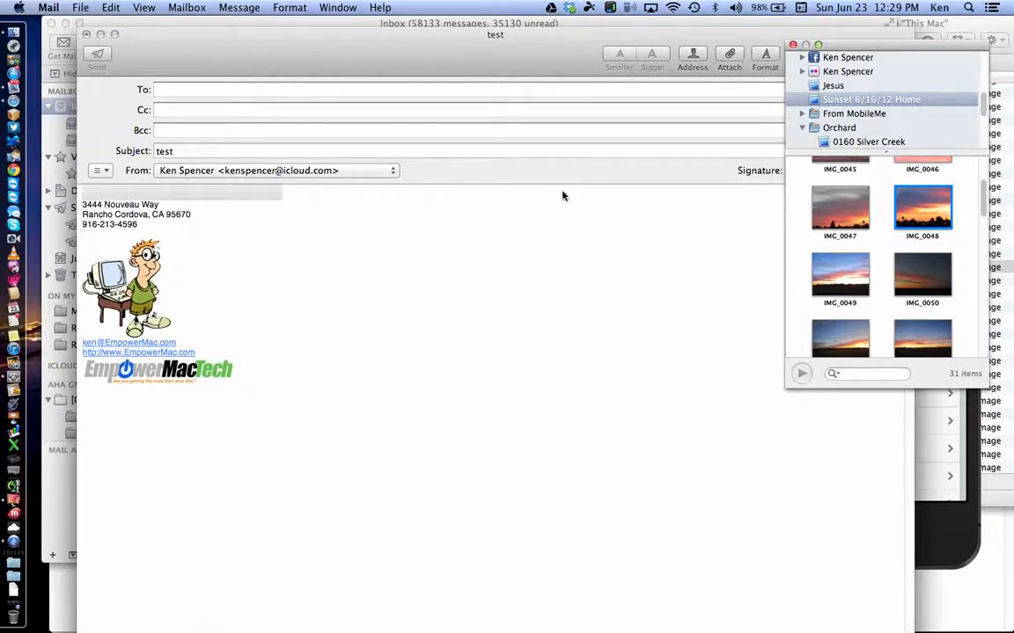
scroll(551, 353, down, 10)
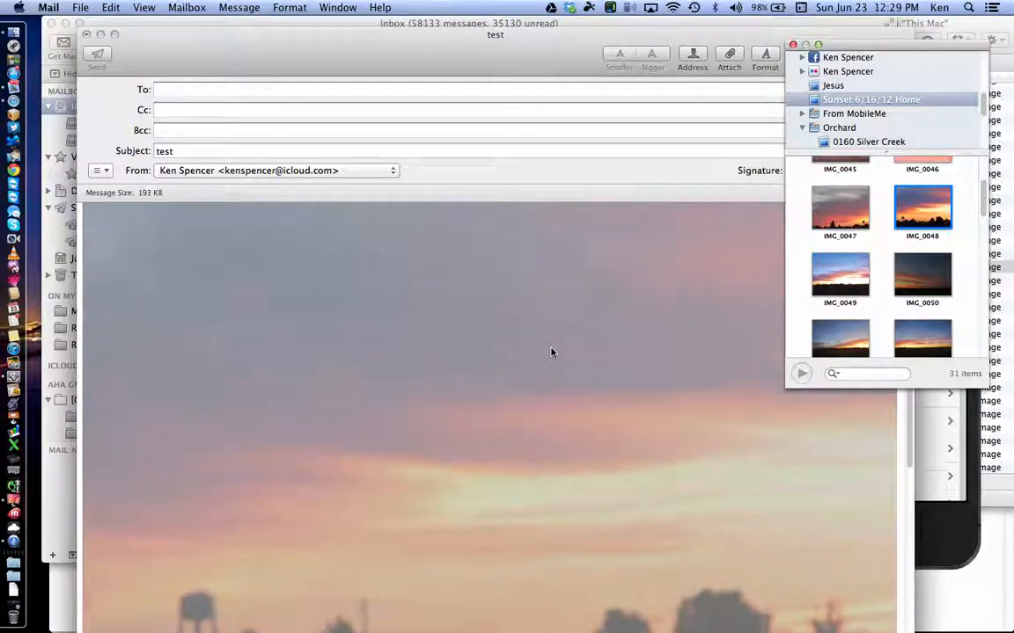
scroll(551, 352, up, 5)
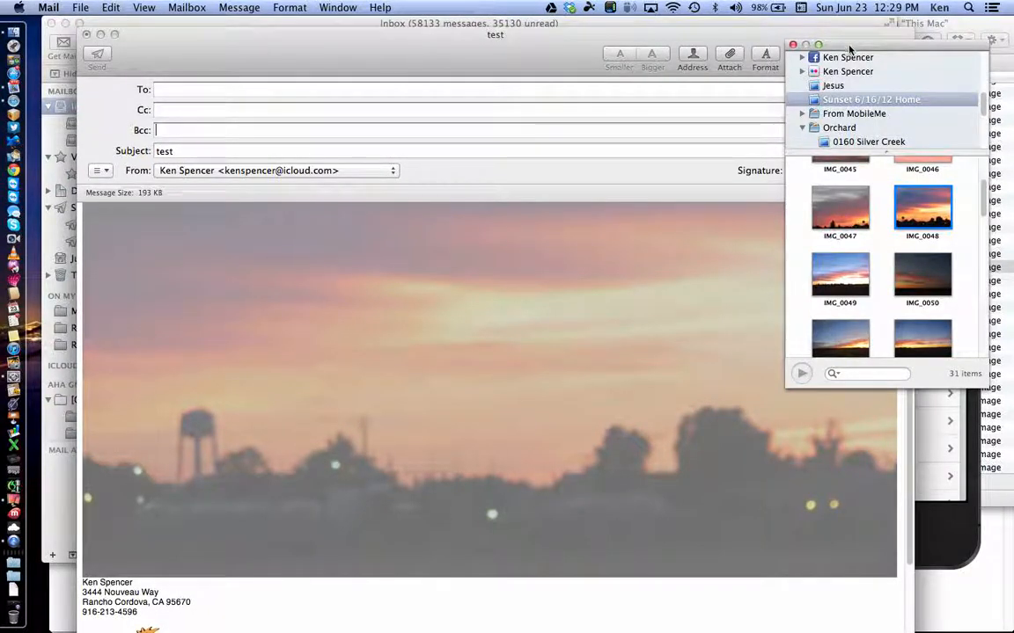
drag(844, 47, 972, 32)
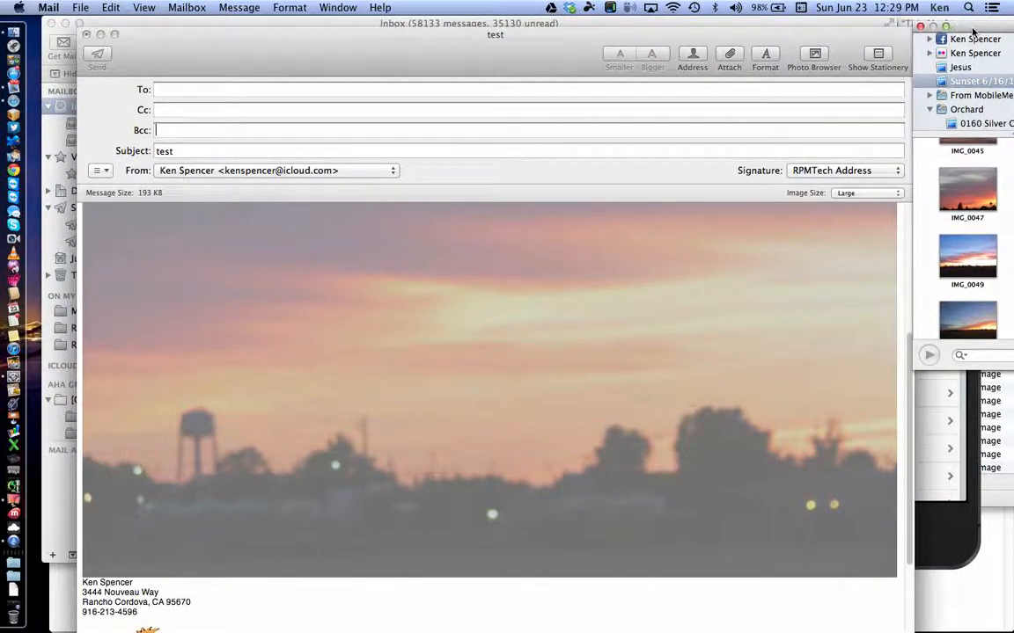
Step: Try the Actual Size and Small image sizes, then settle on Medium at about 84 KB
click(882, 194)
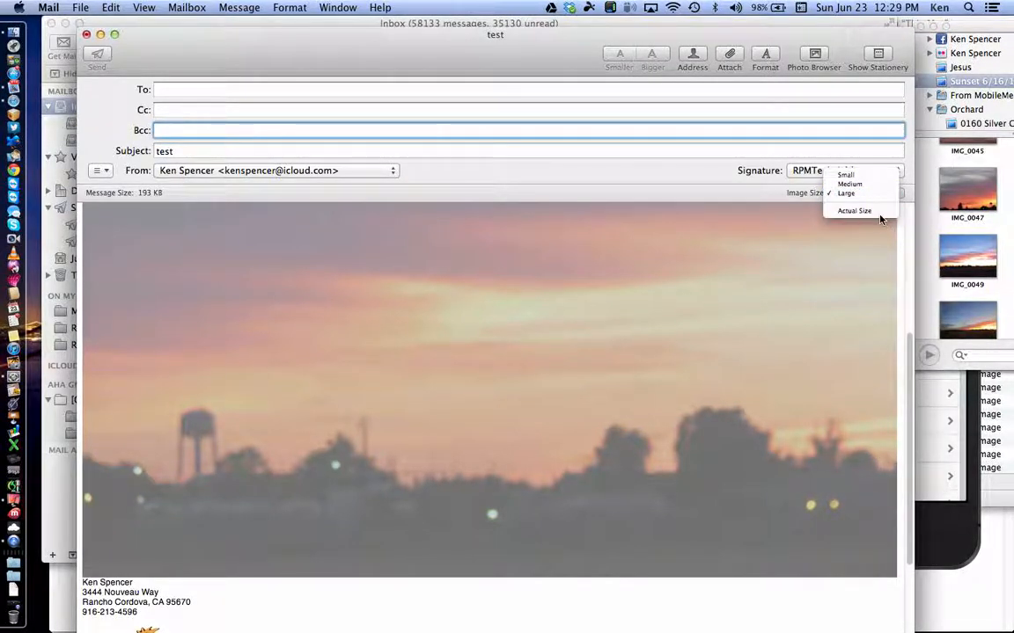
click(878, 211)
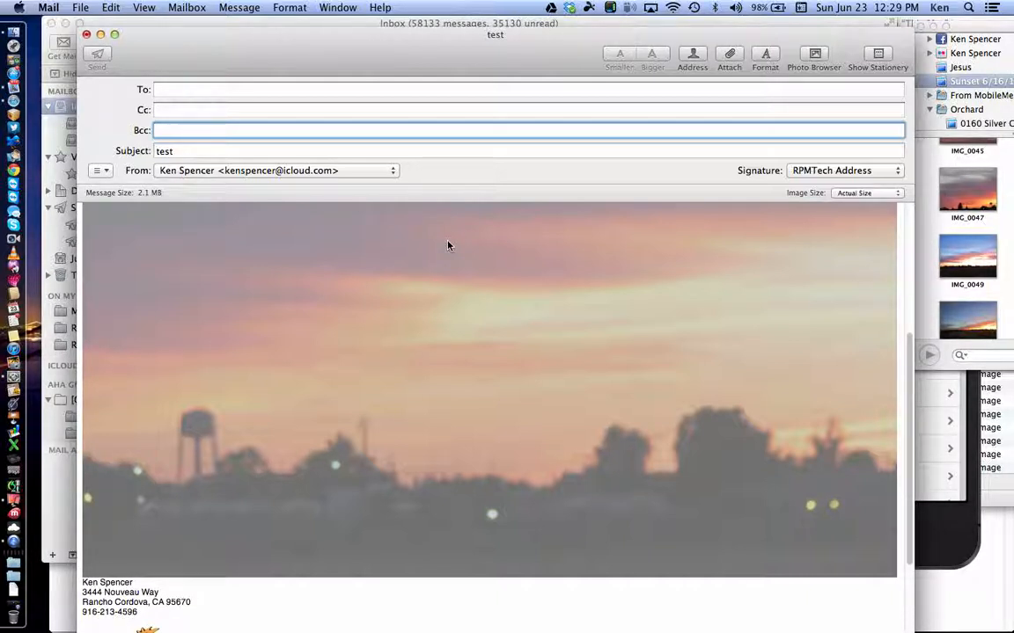
click(860, 193)
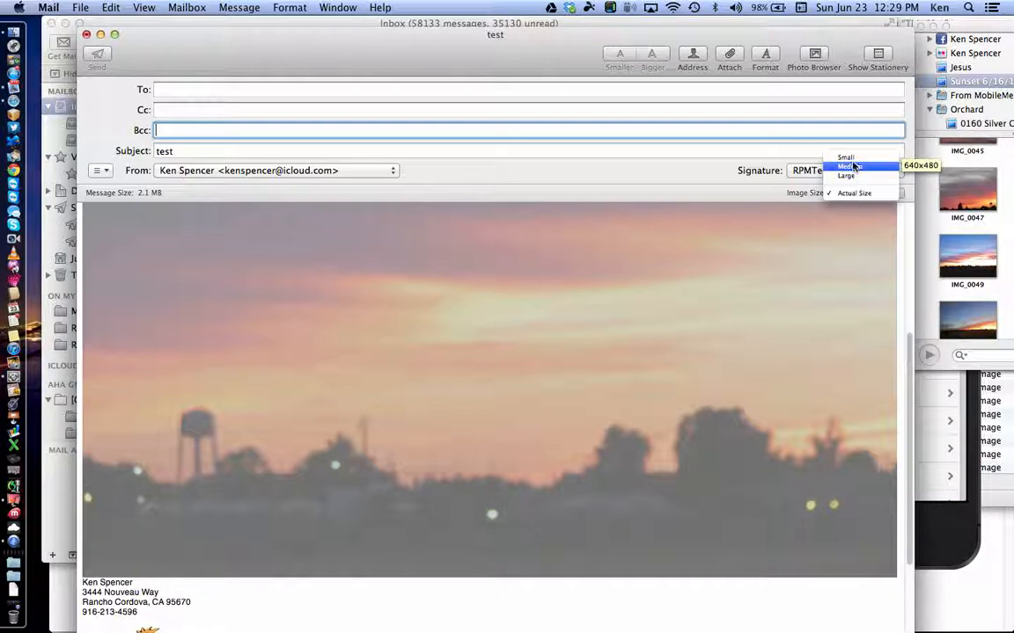
click(847, 158)
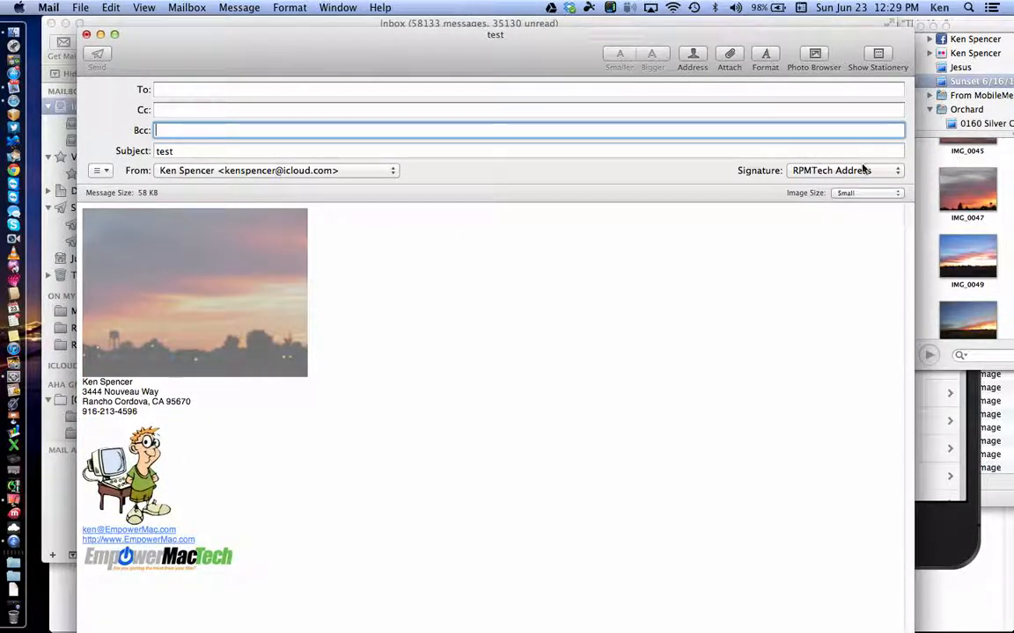
click(860, 193)
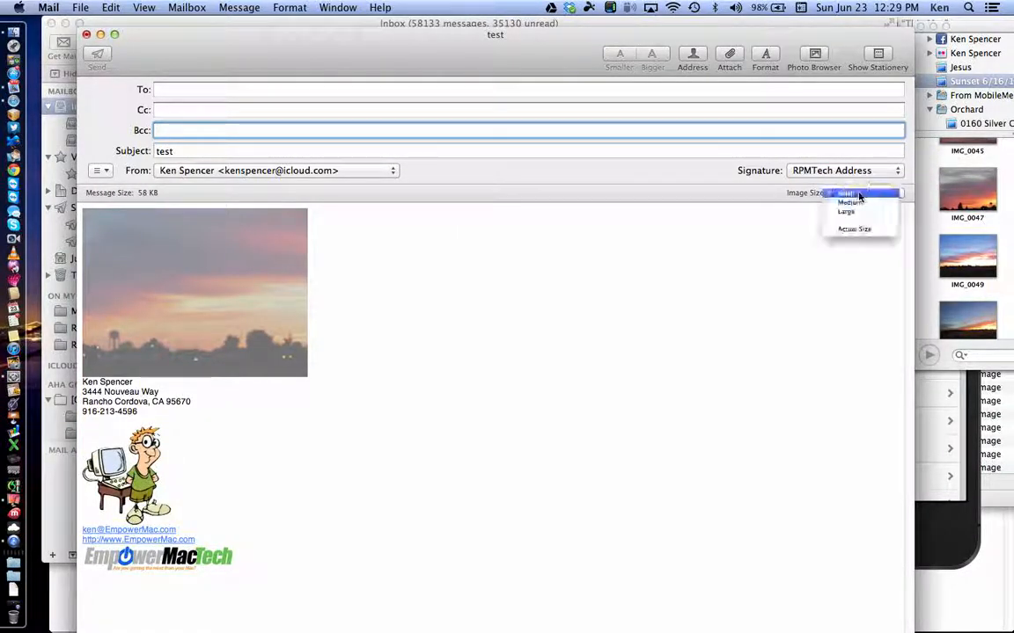
click(859, 204)
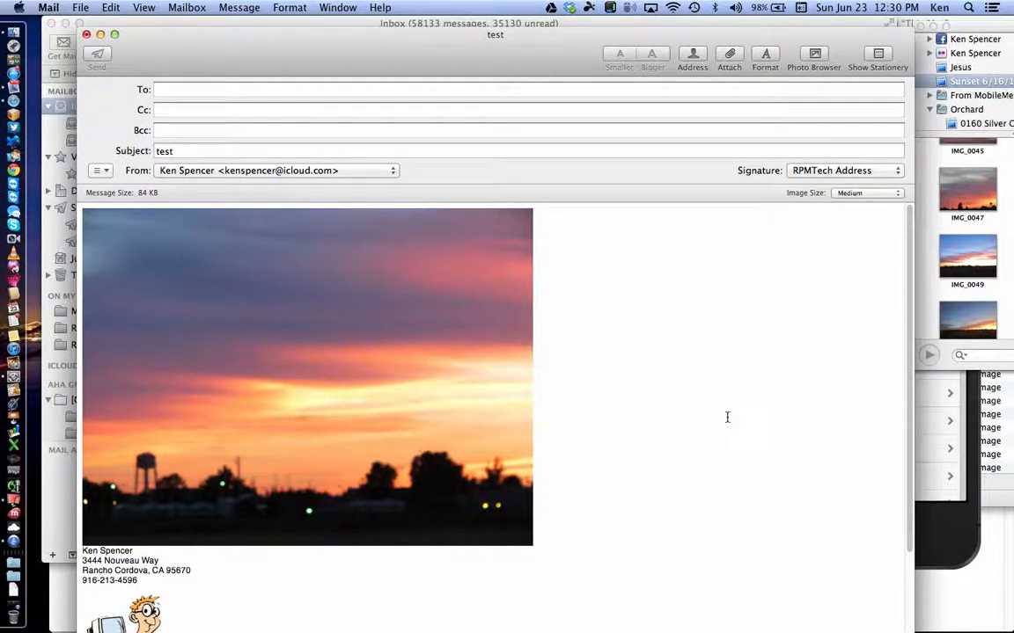
Step: Delete the inserted photo and apply the Vacation design from the Photos stationery category
key(BackSpace)
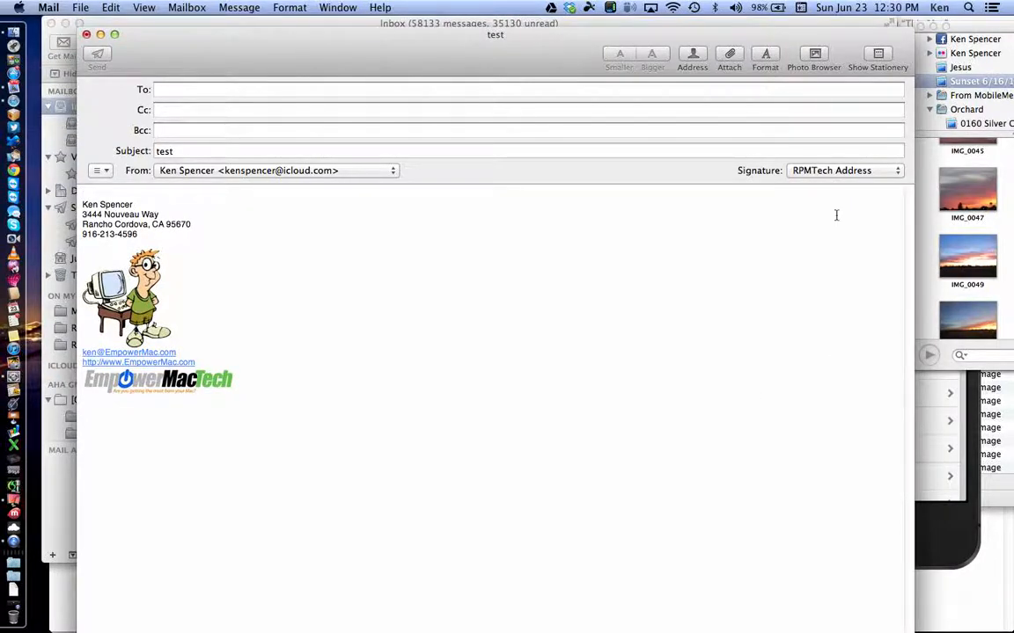
click(878, 55)
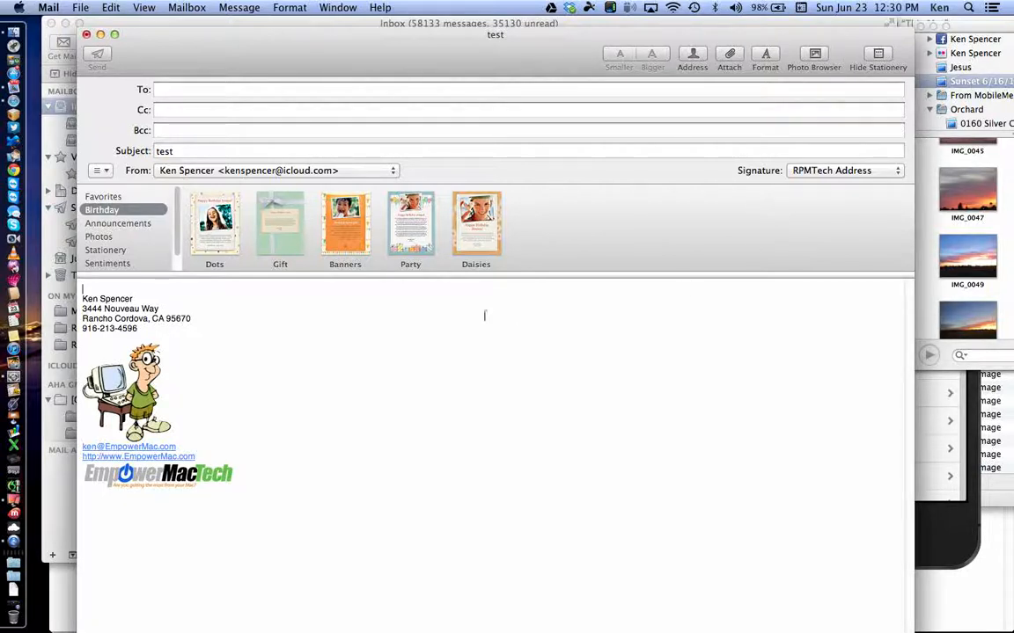
click(135, 201)
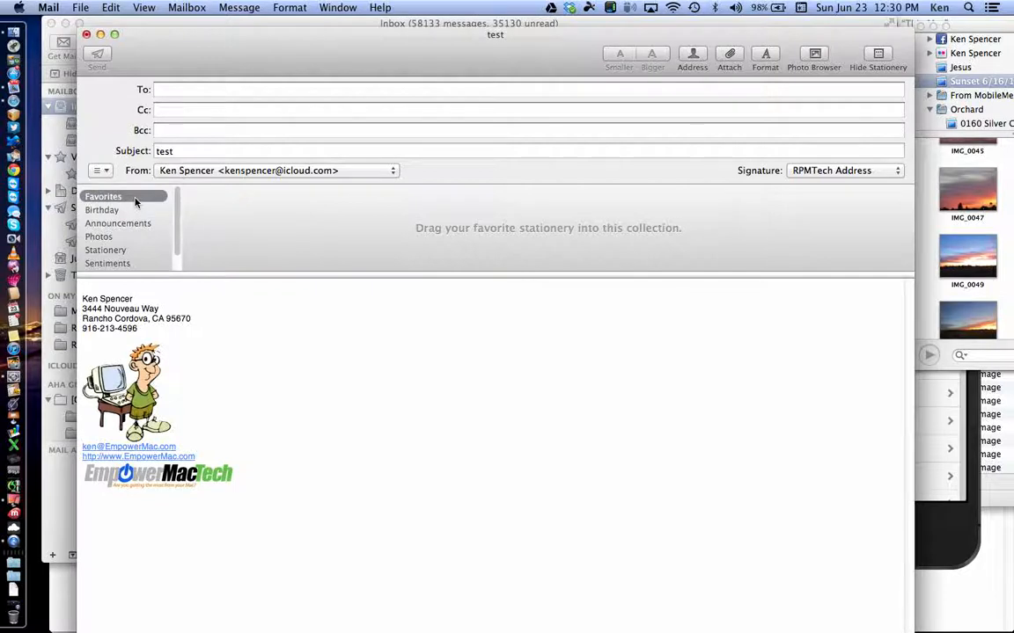
click(102, 211)
drag(215, 225, 176, 207)
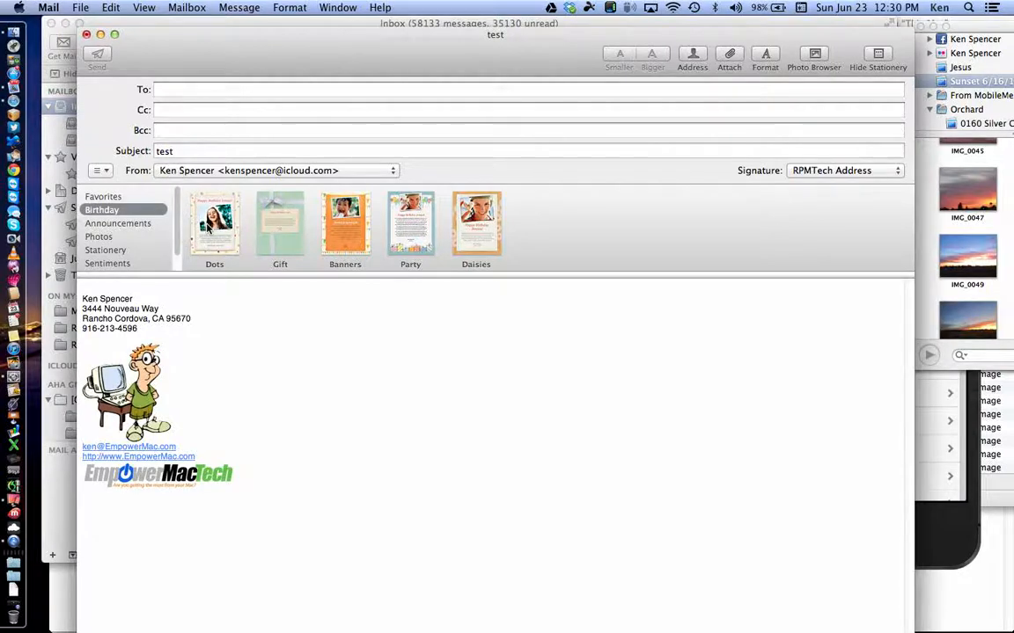
click(123, 237)
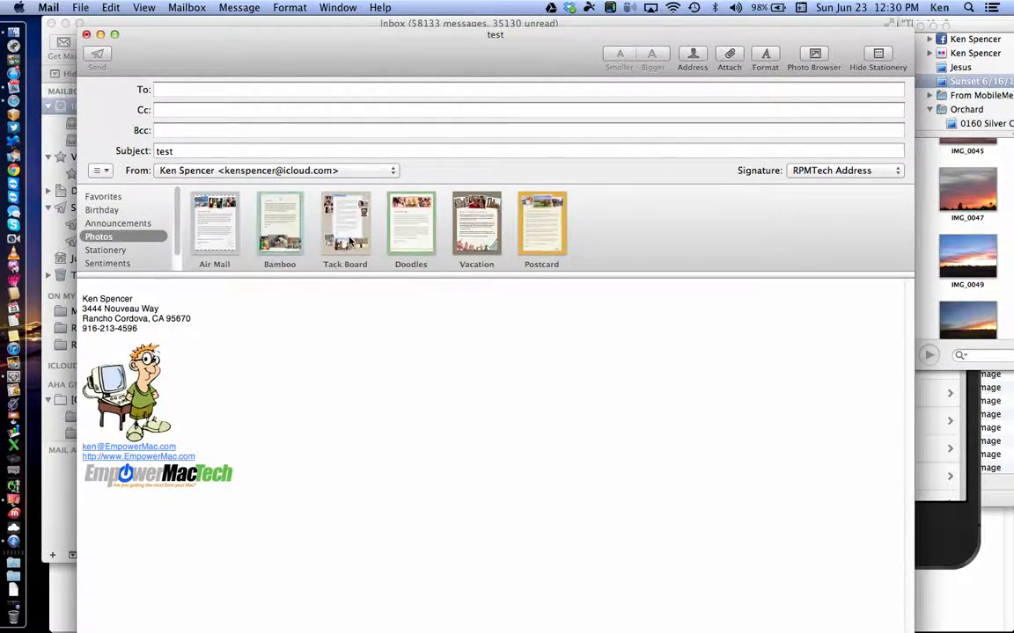
click(479, 231)
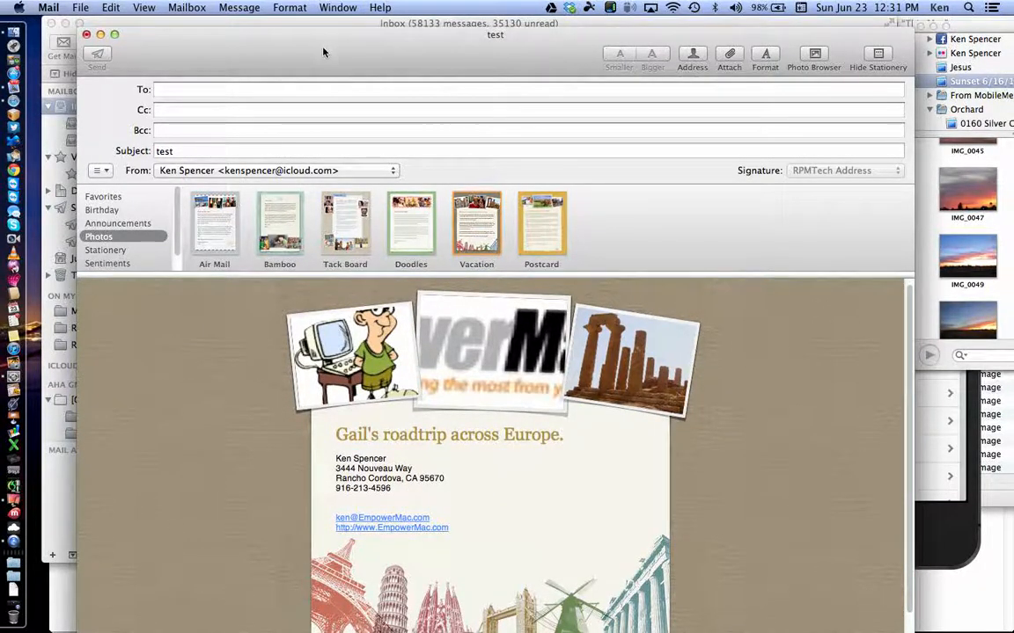
Step: Fill the right, middle and left frames with IMG_0050, IMG_0045 and IMG_0043
drag(323, 40, 315, 28)
mouse_move(572, 403)
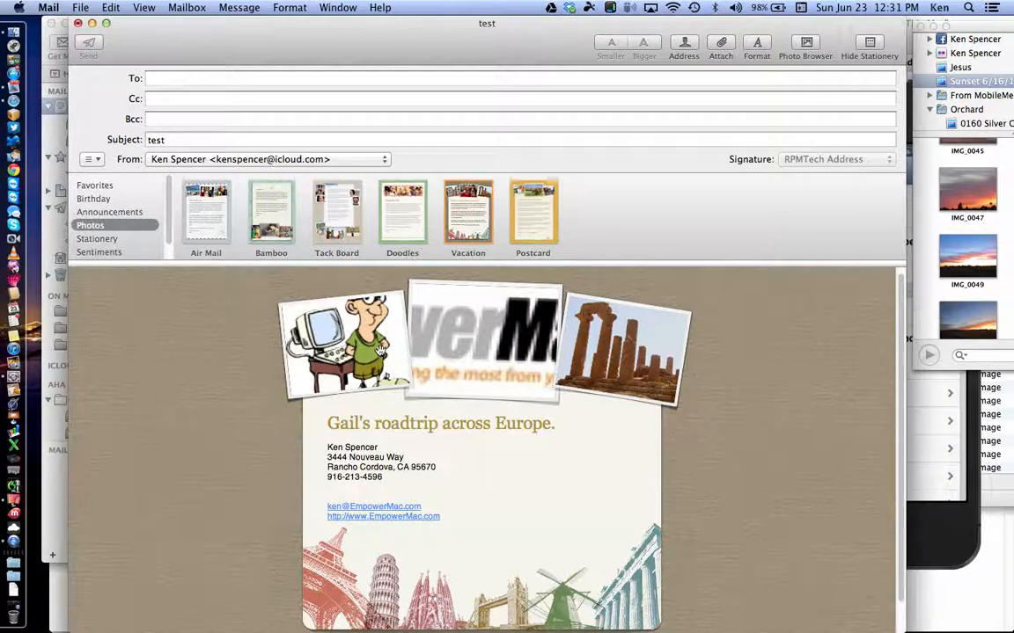
drag(967, 318, 652, 336)
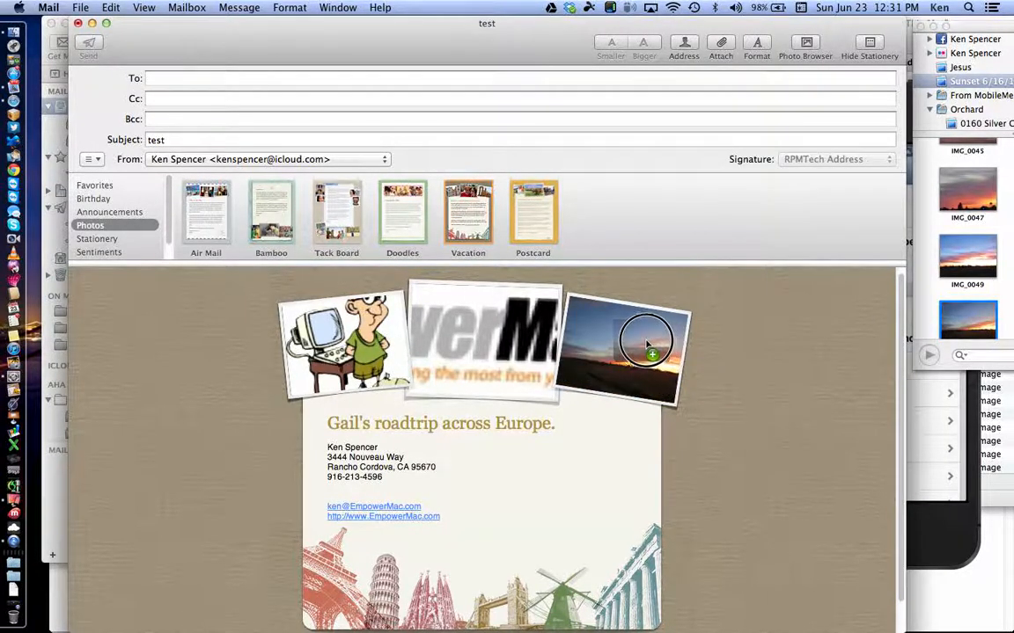
scroll(985, 220, up, 3)
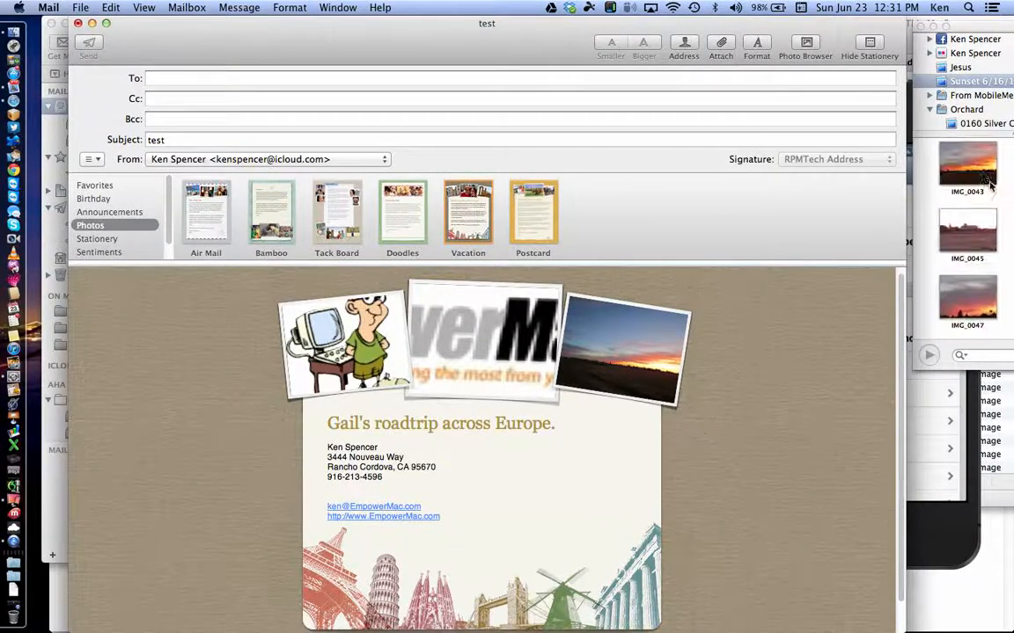
click(972, 167)
drag(968, 233, 526, 325)
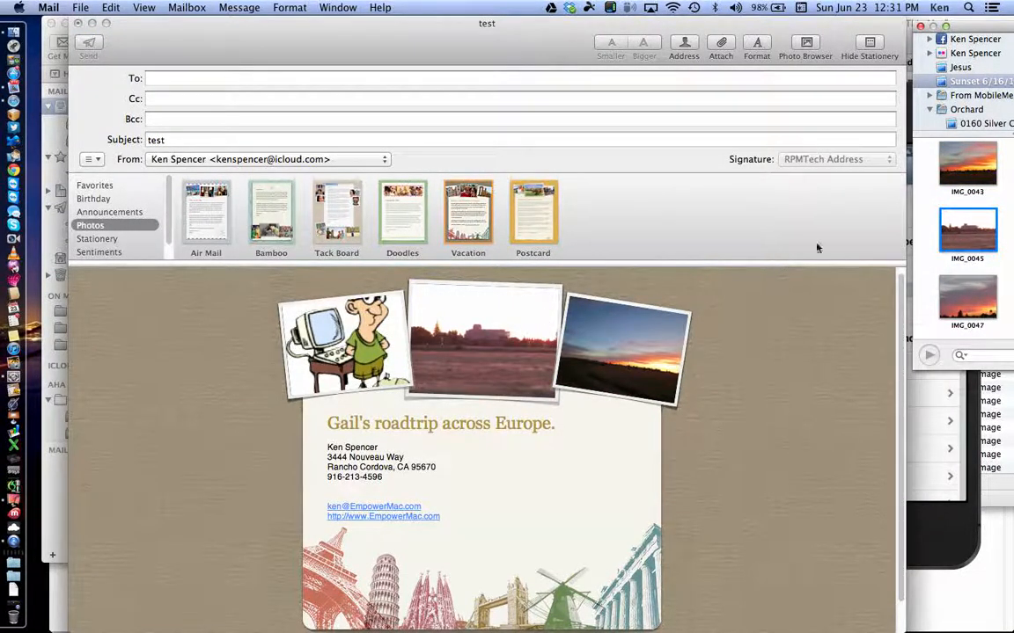
drag(965, 159, 344, 310)
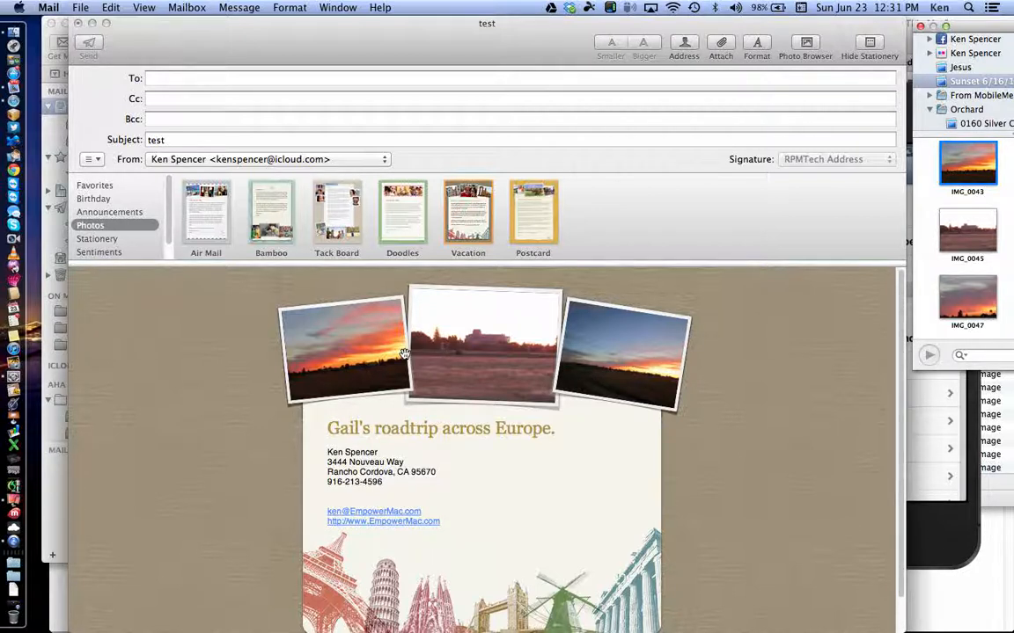
Step: Change the stationery heading to 'Class Demo'
click(425, 433)
click(425, 431)
text(C)
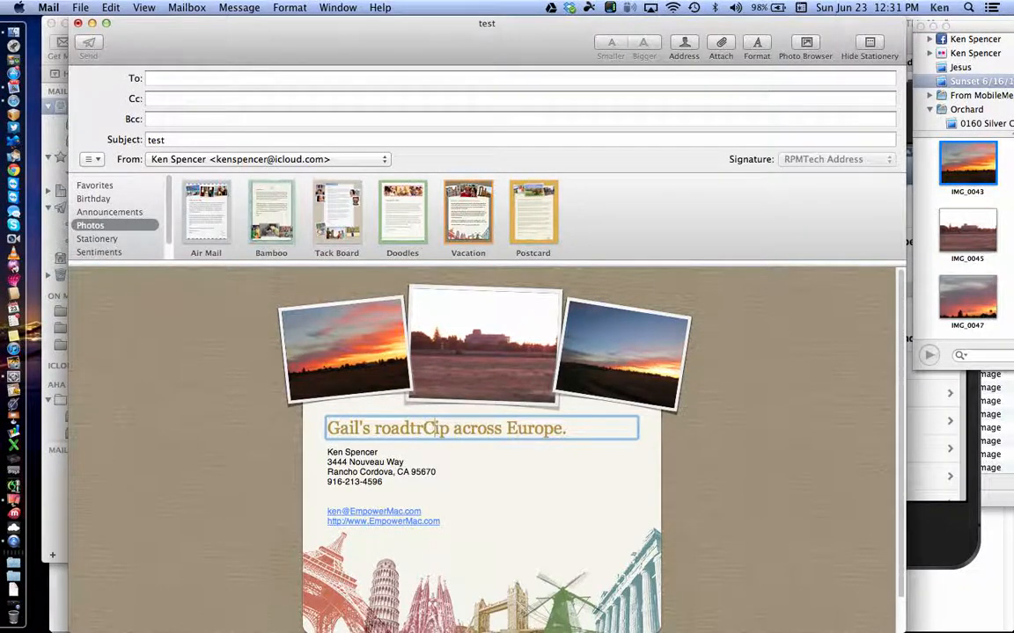
key(super+a)
text(C)
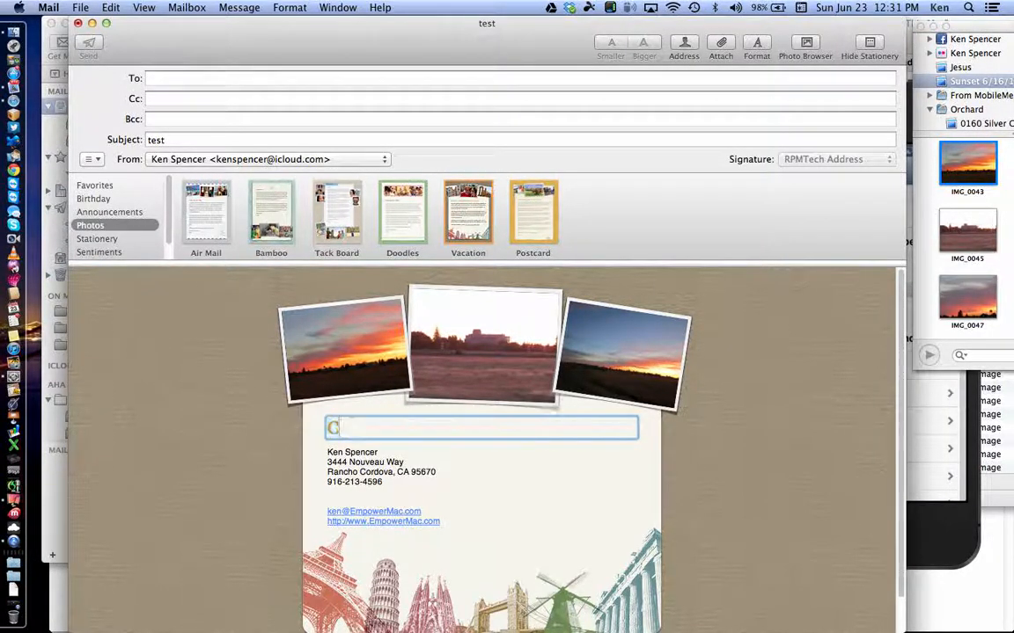
text(lass Demo)
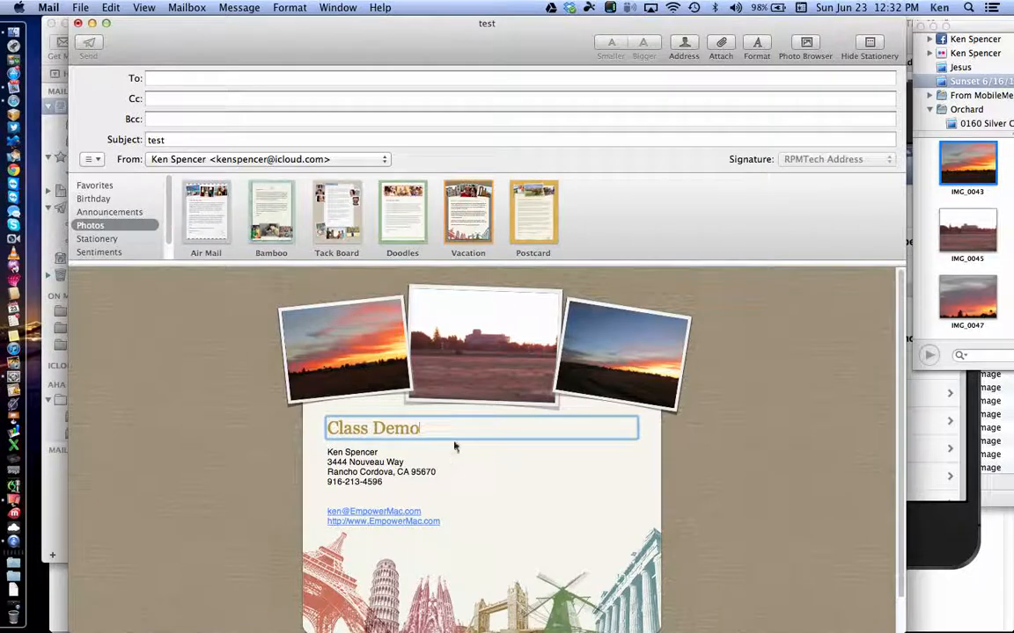
Step: Replace the address and links block with the text 'delete text'
click(429, 510)
drag(429, 511, 334, 443)
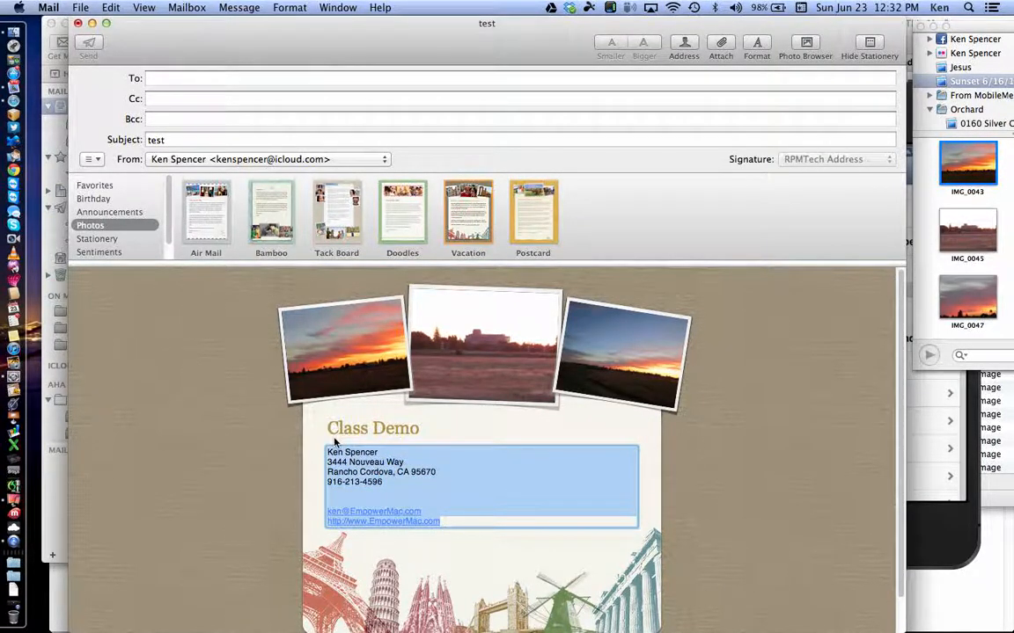
text(dej)
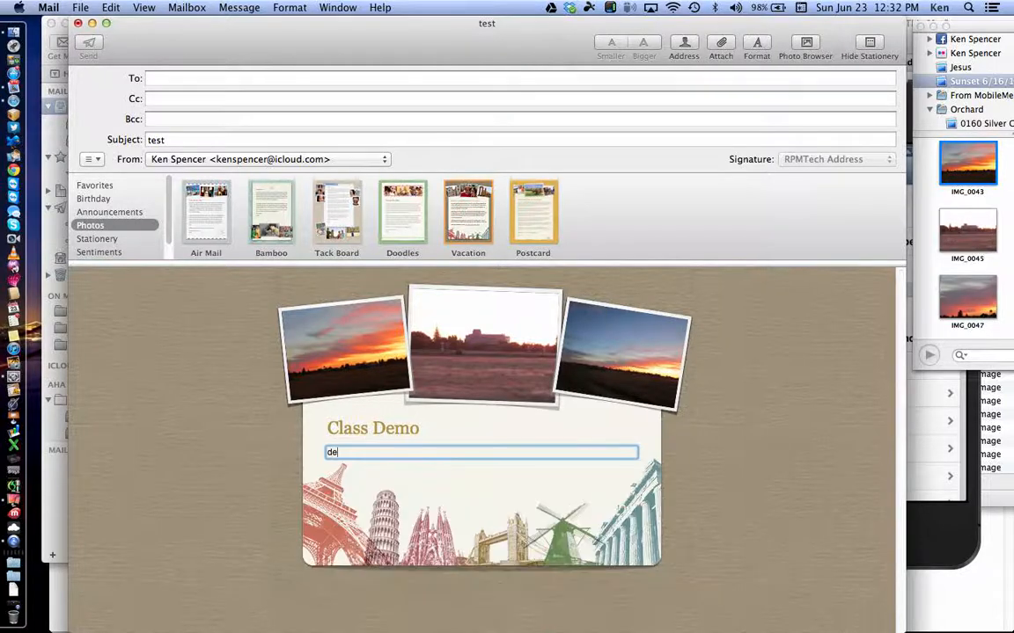
key(BackSpace)
text(lete text)
click(107, 238)
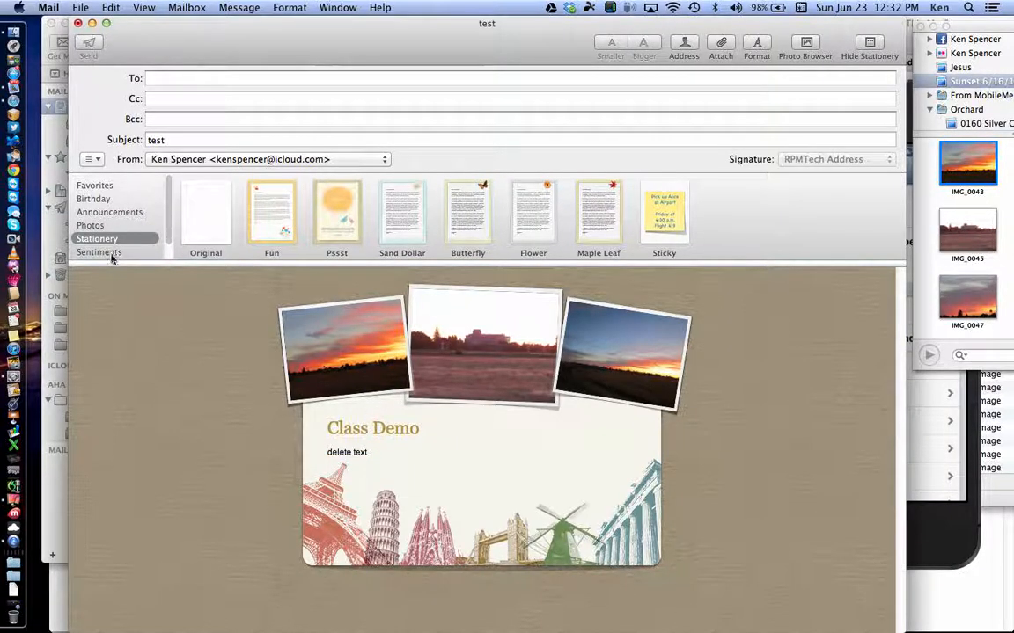
Step: Close the Class Demo message and choose Don't Save so no draft is kept
click(111, 253)
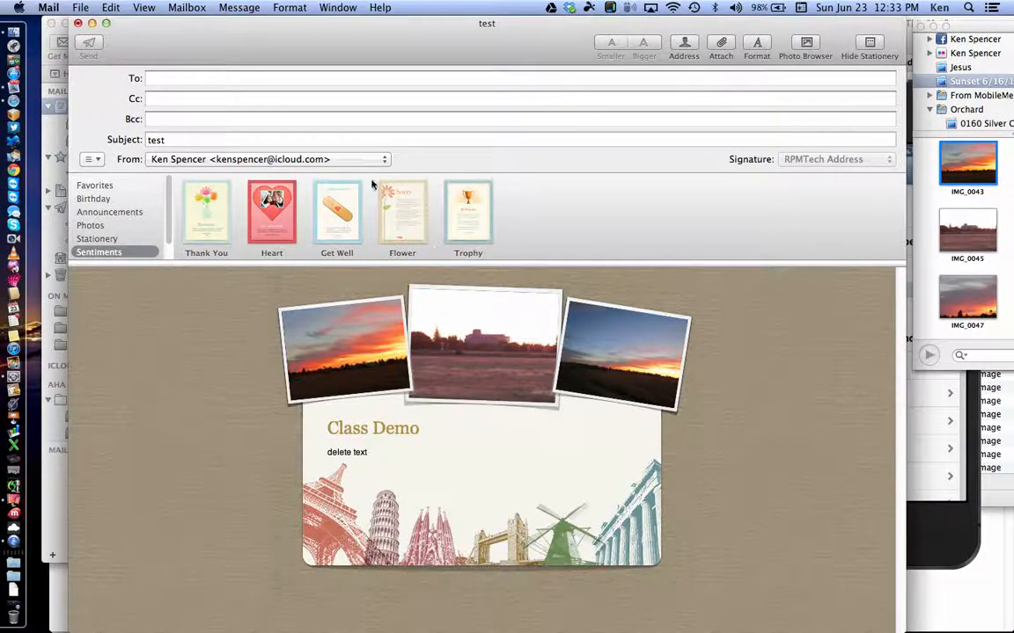
click(77, 23)
click(439, 136)
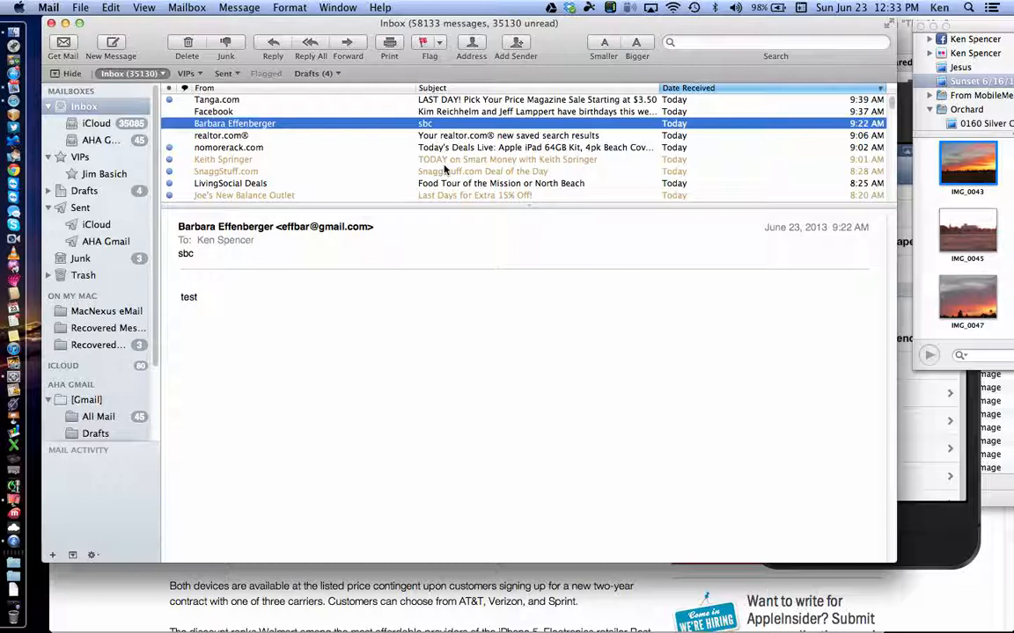
Step: Create a new blank message with the RPMTech Address signature, then bring forward the mirrored iPhone screen
click(112, 42)
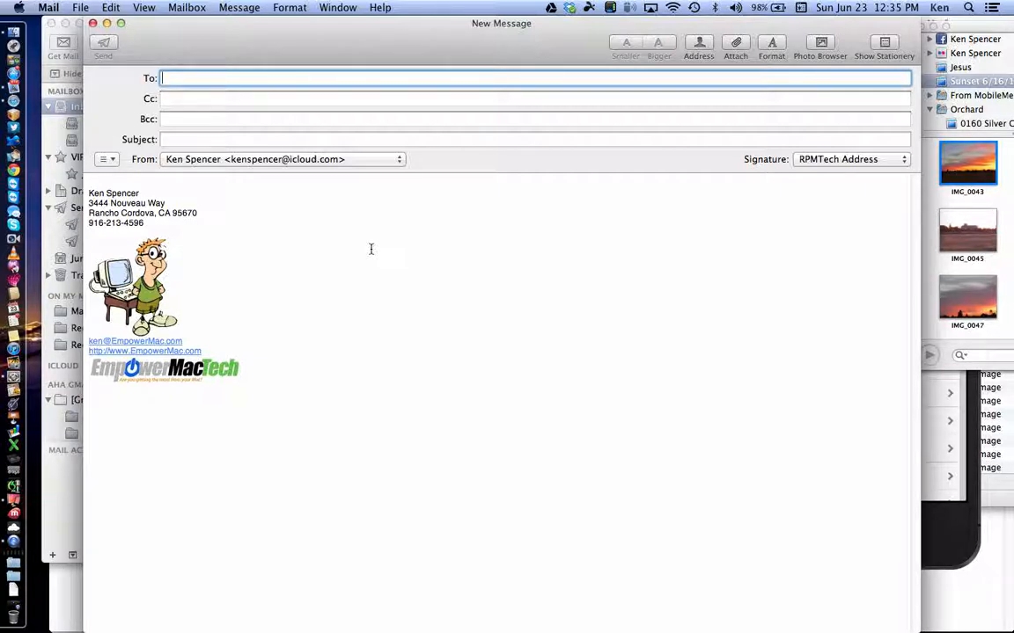
click(941, 535)
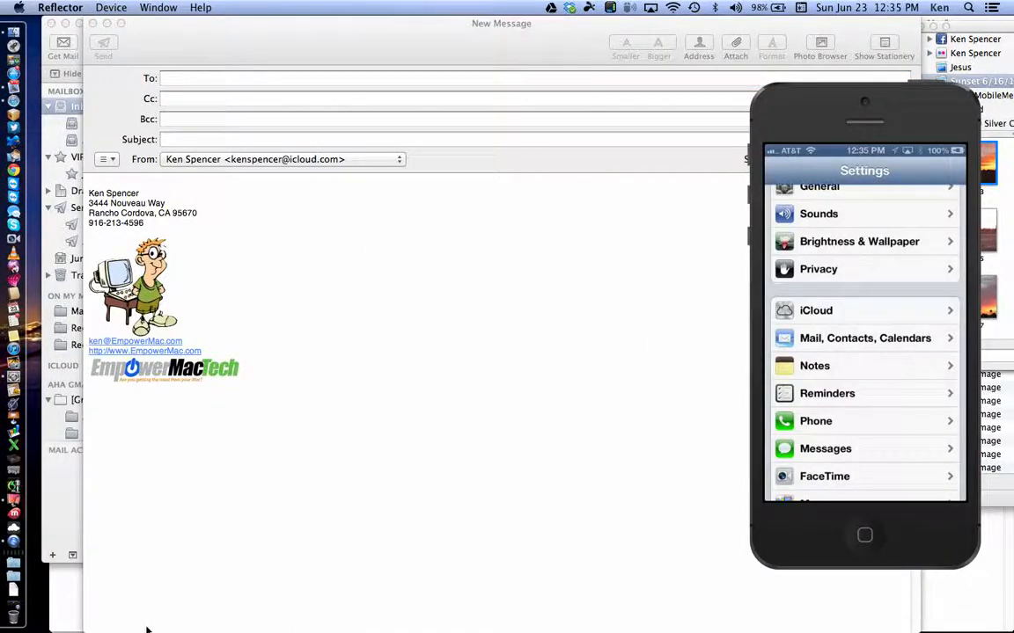
Step: Bring the Reflector iPad mirror to the front beside the iPhone's Settings screen
click(14, 507)
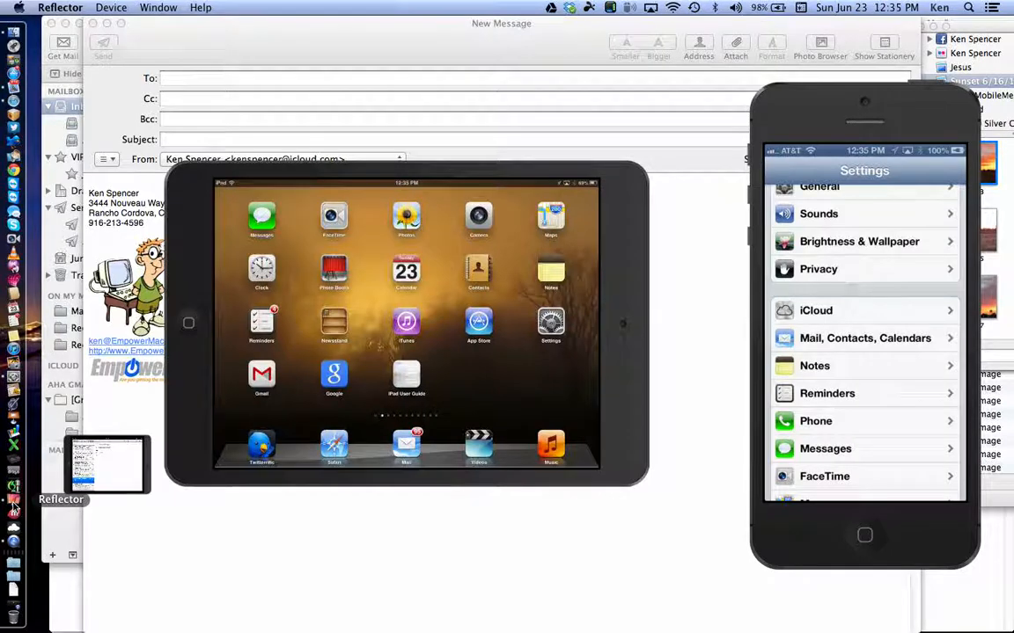
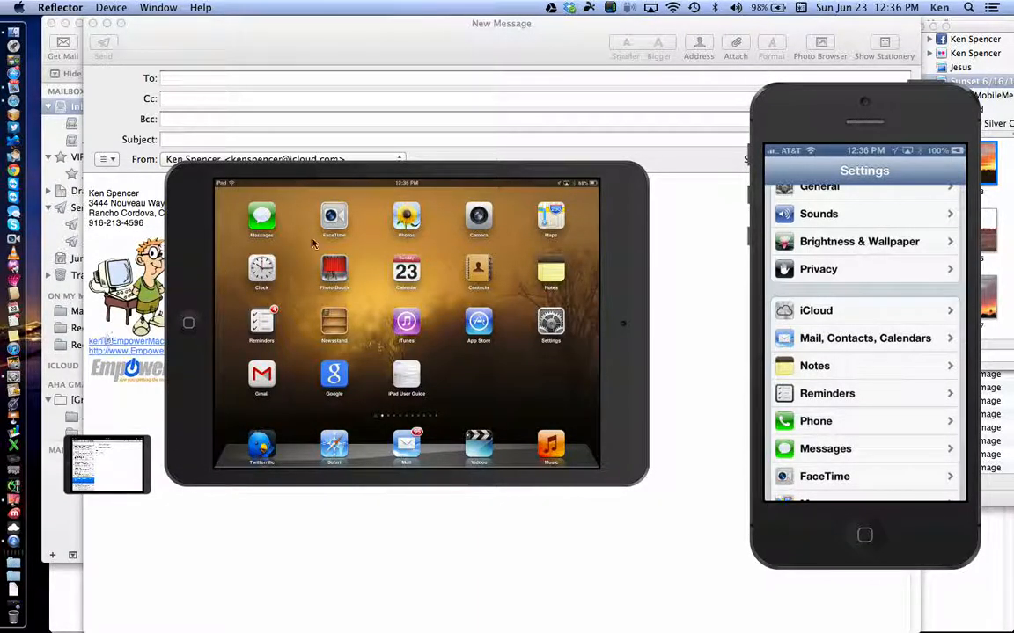
Step: Bring the blank new Mail message in front of the Reflector iPad and iPhone mirrors
click(669, 272)
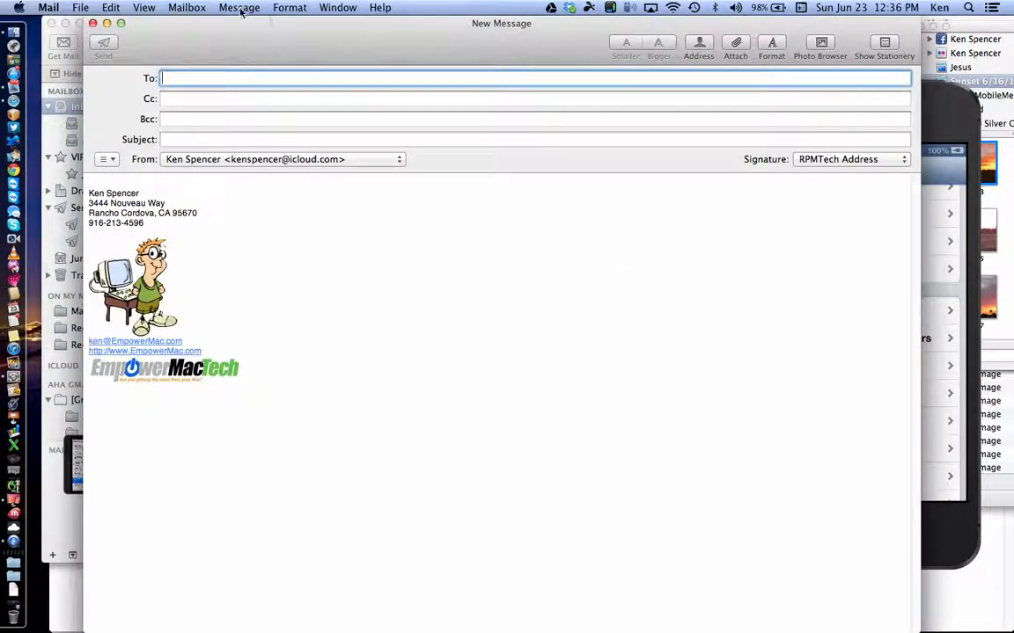
Step: Open Mail's Customize Toolbar options from the View menu, then dismiss them
click(183, 9)
mouse_move(145, 10)
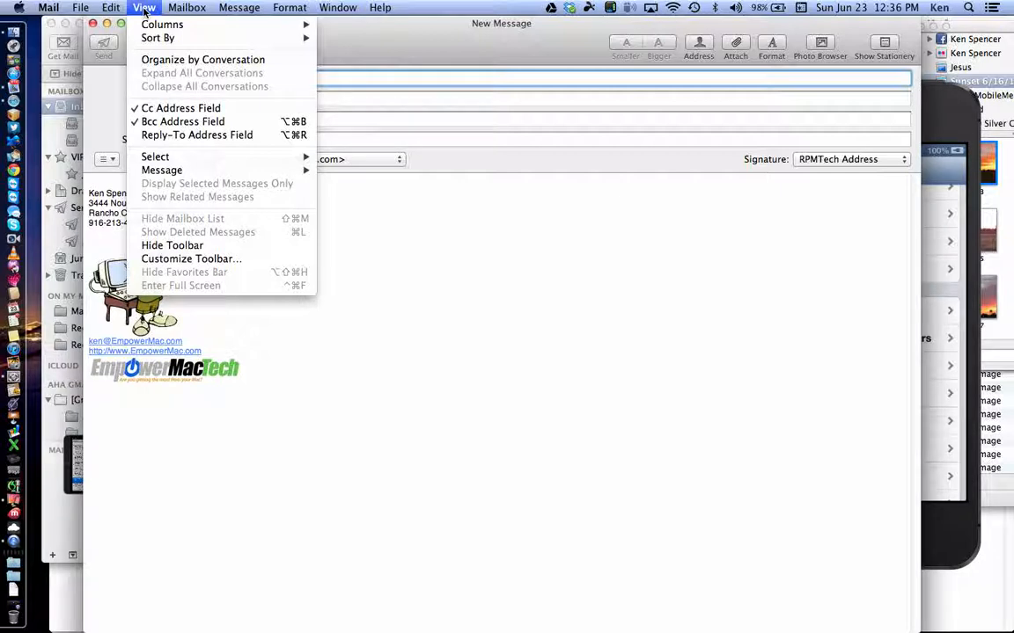
click(201, 260)
click(665, 273)
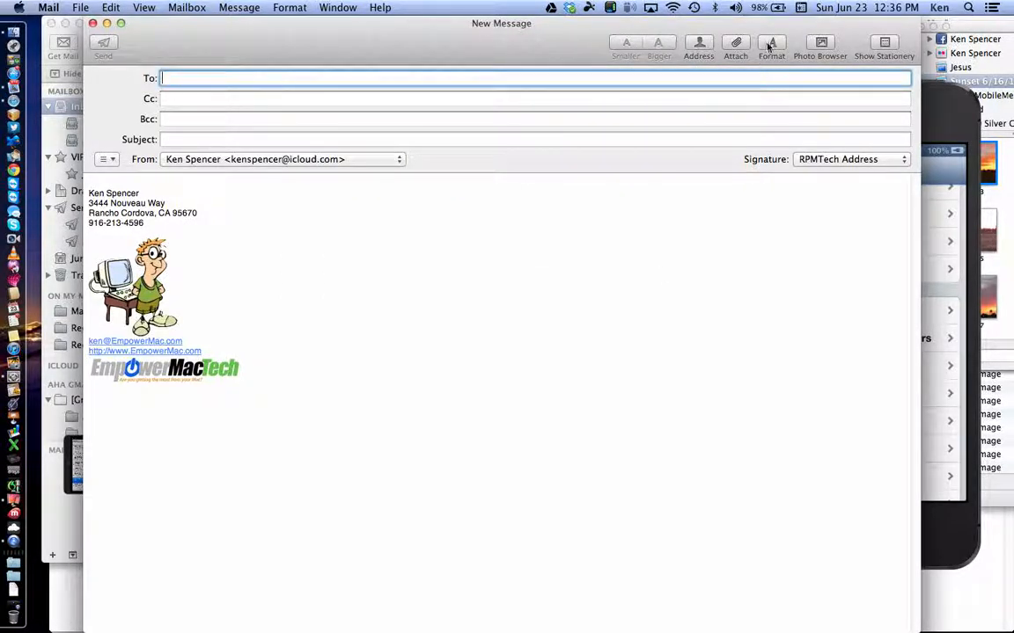
Step: Replace the compose window with a new blank message and reopen View > Customize Toolbar
click(93, 24)
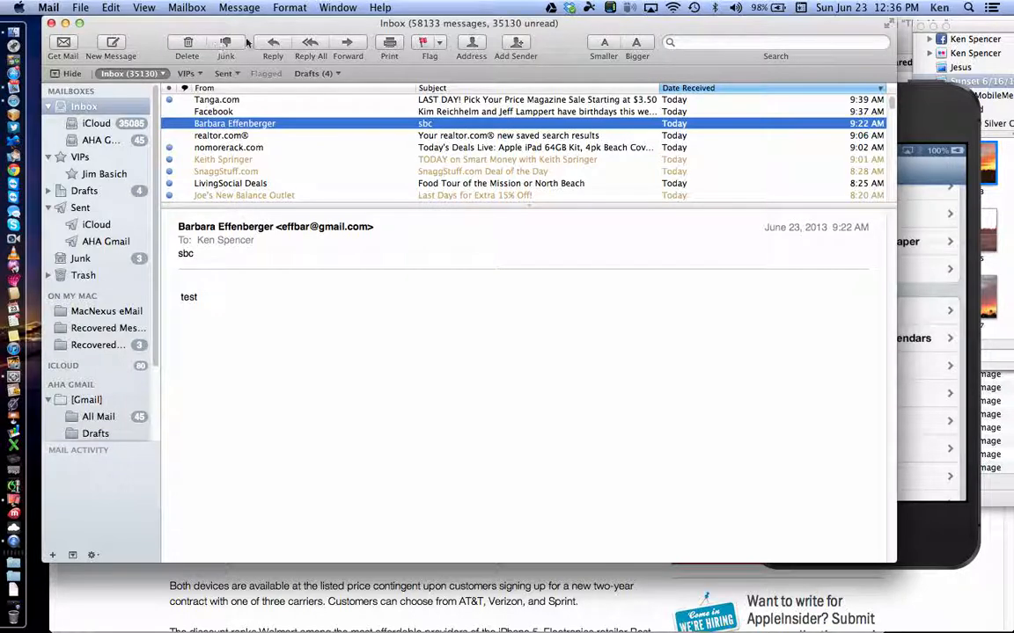
click(112, 44)
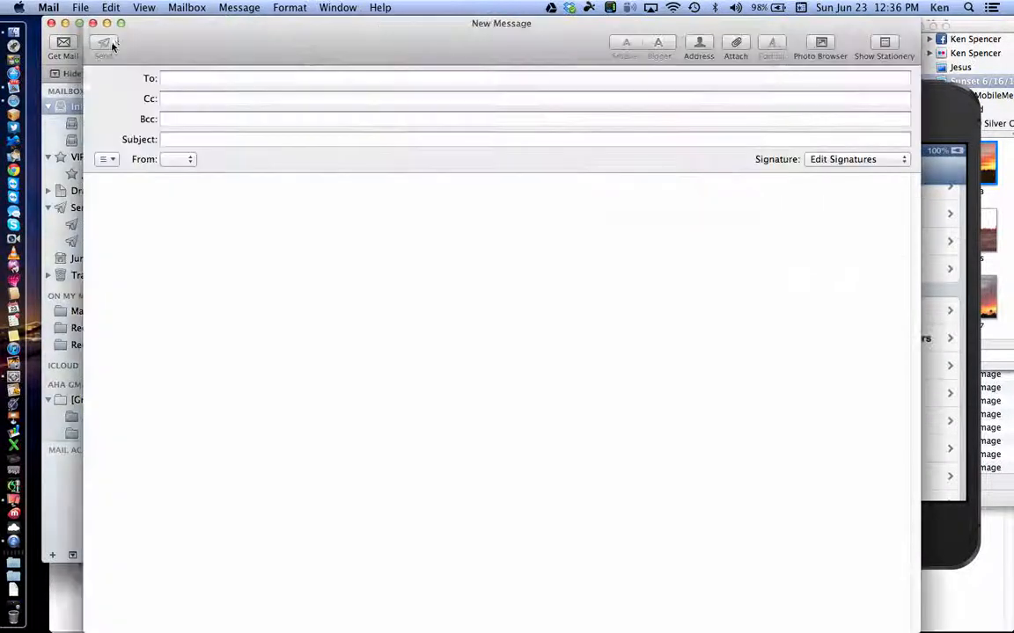
click(144, 8)
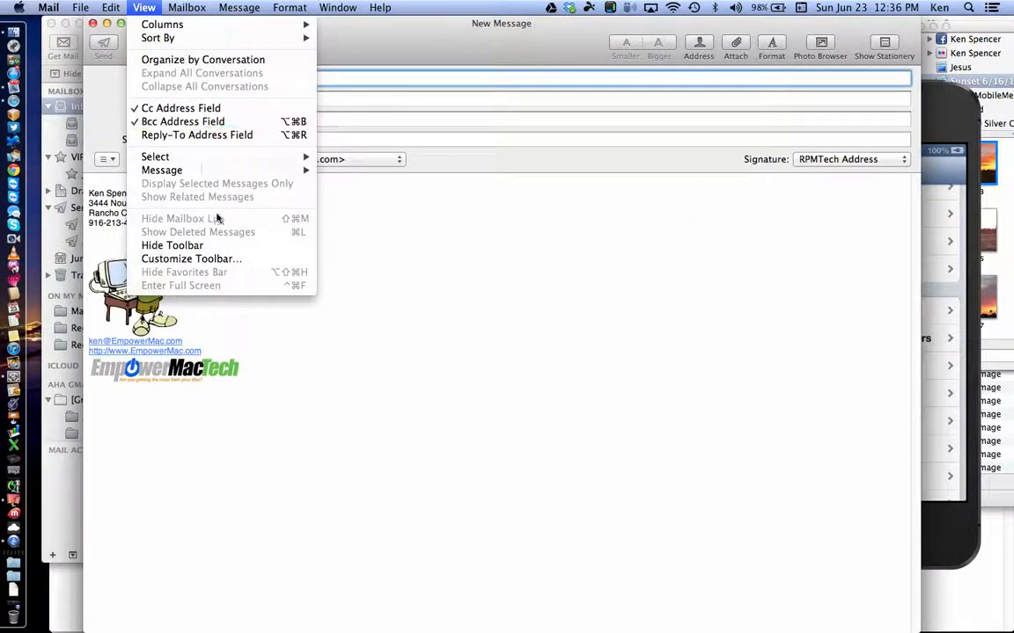
click(224, 258)
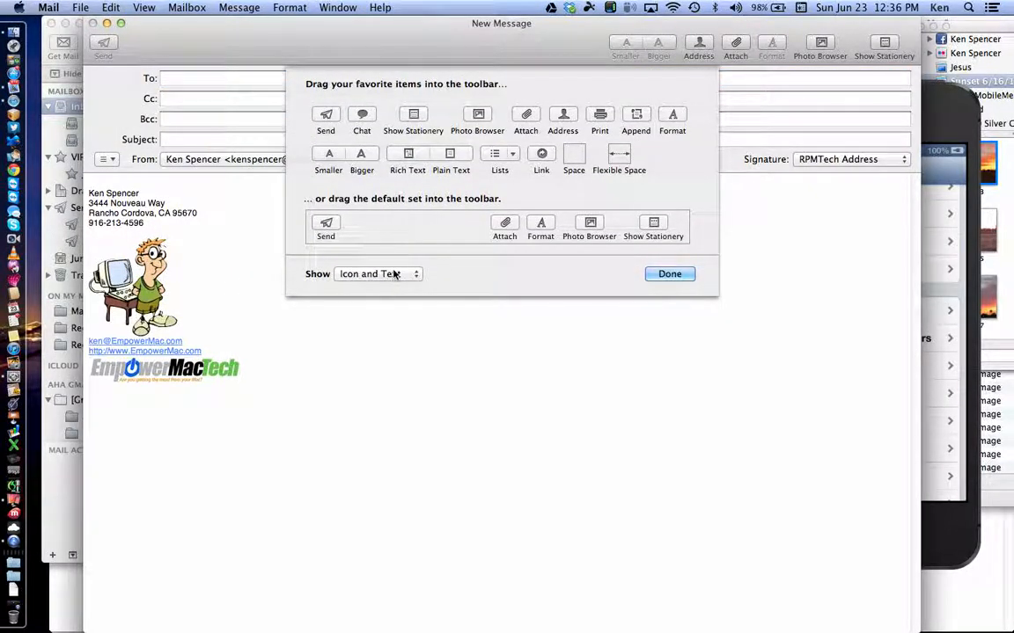
Step: Close the Customize Toolbar sheet, leaving text-size and address items in the message toolbar
click(658, 274)
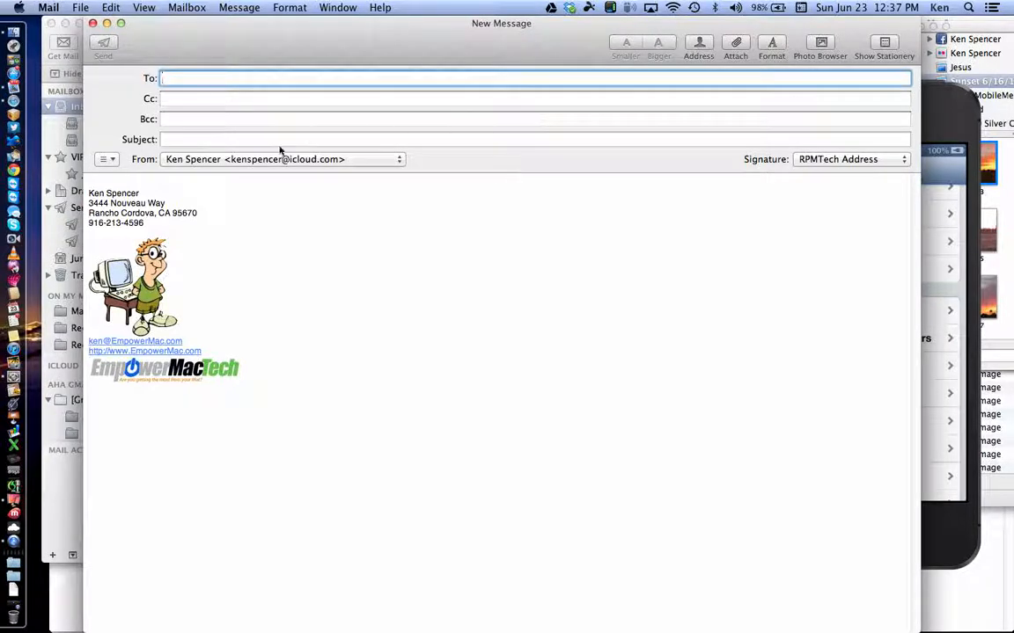
click(125, 171)
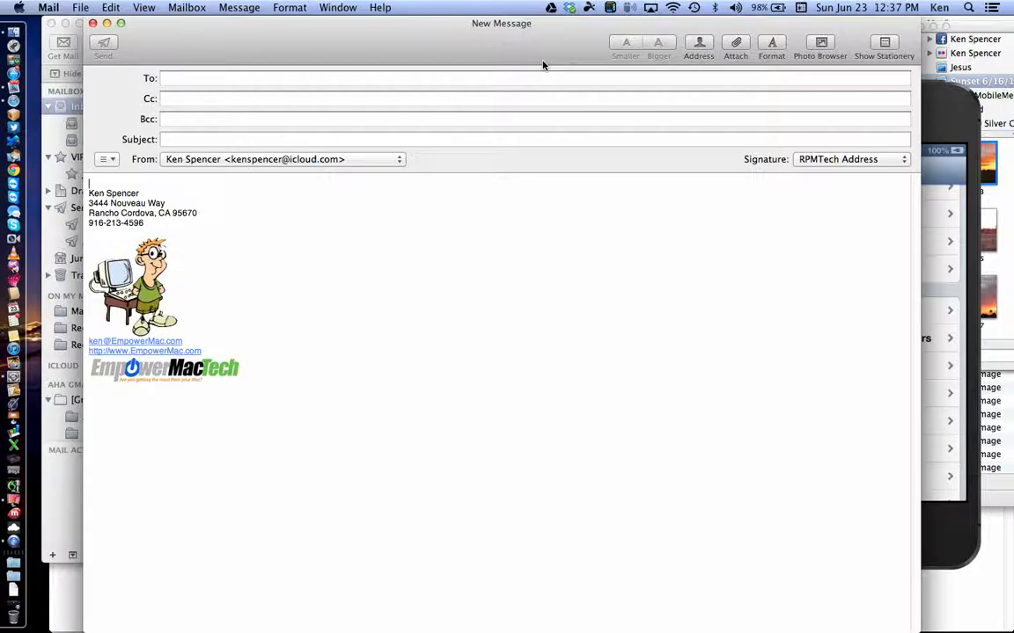
click(775, 41)
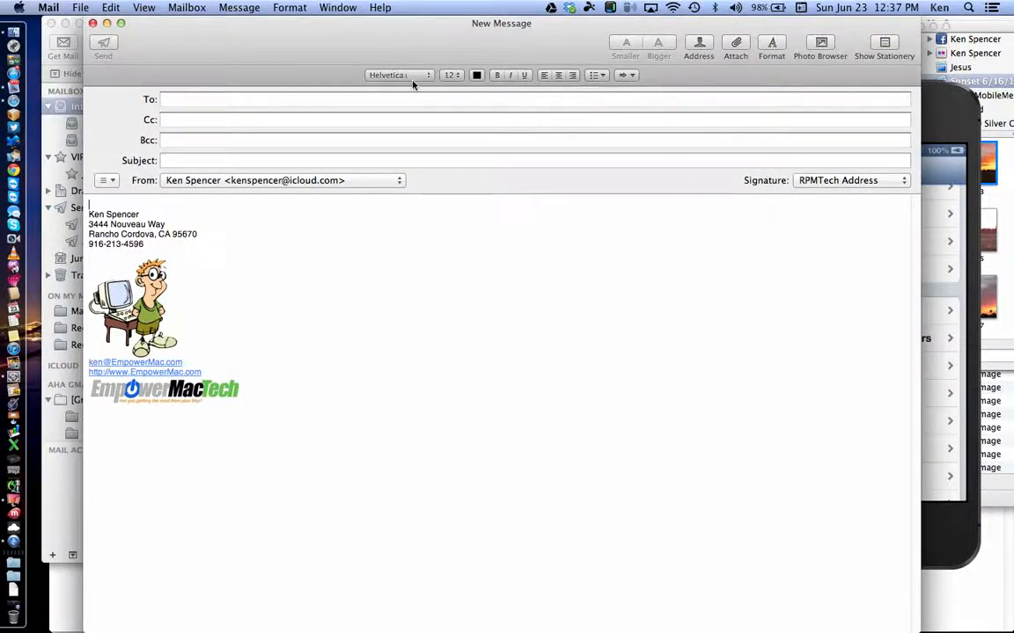
click(476, 75)
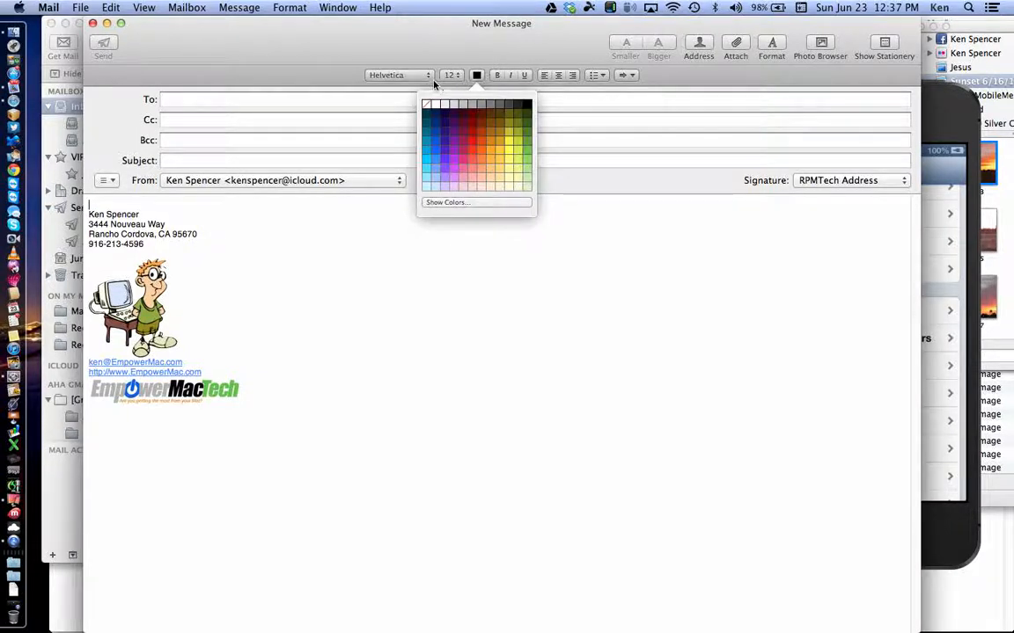
click(381, 75)
click(543, 265)
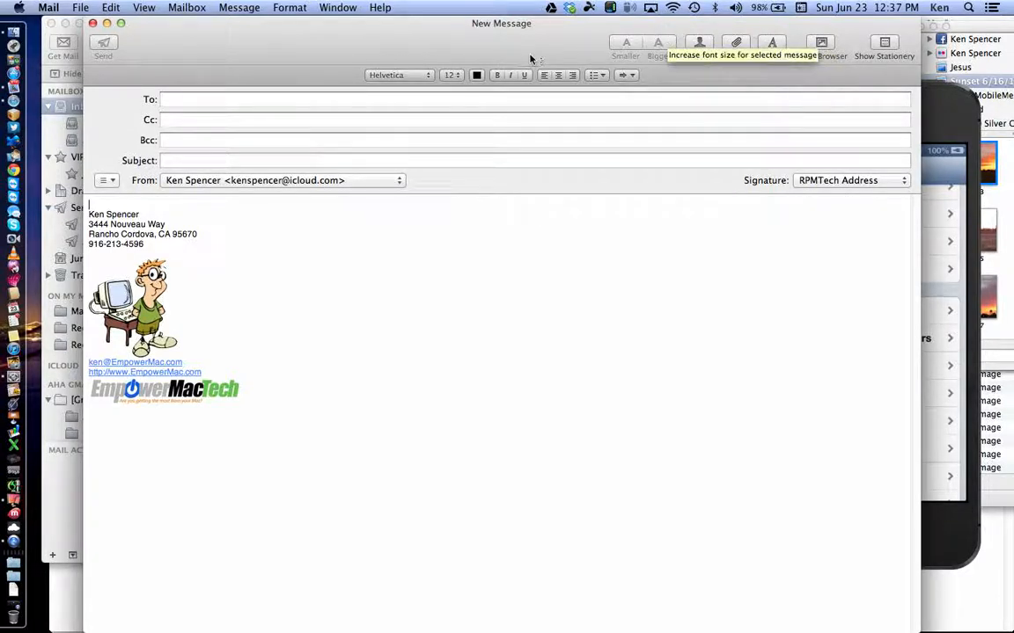
click(771, 45)
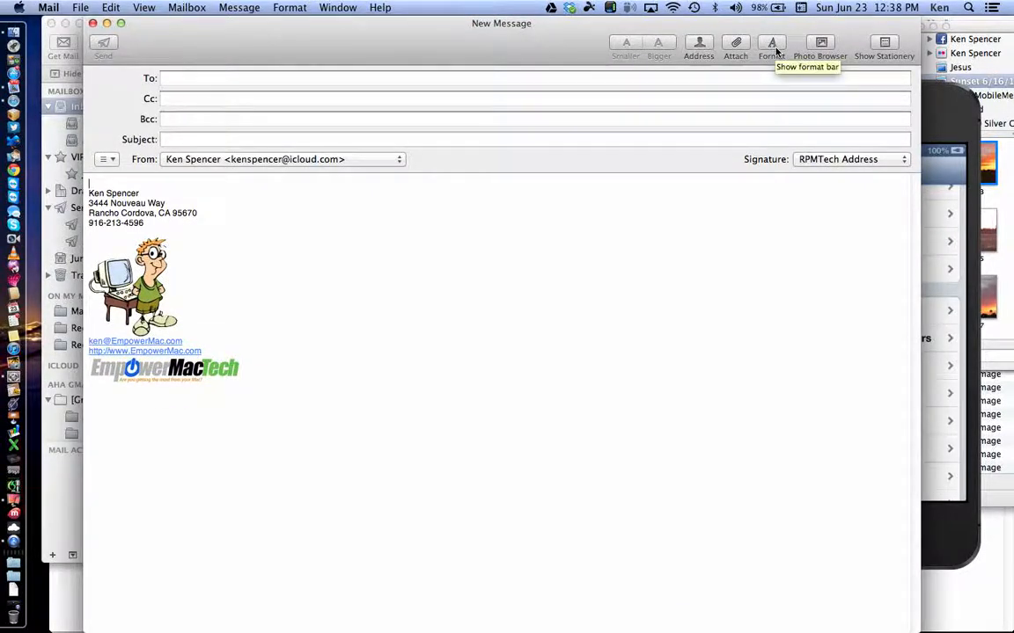
click(774, 48)
click(775, 49)
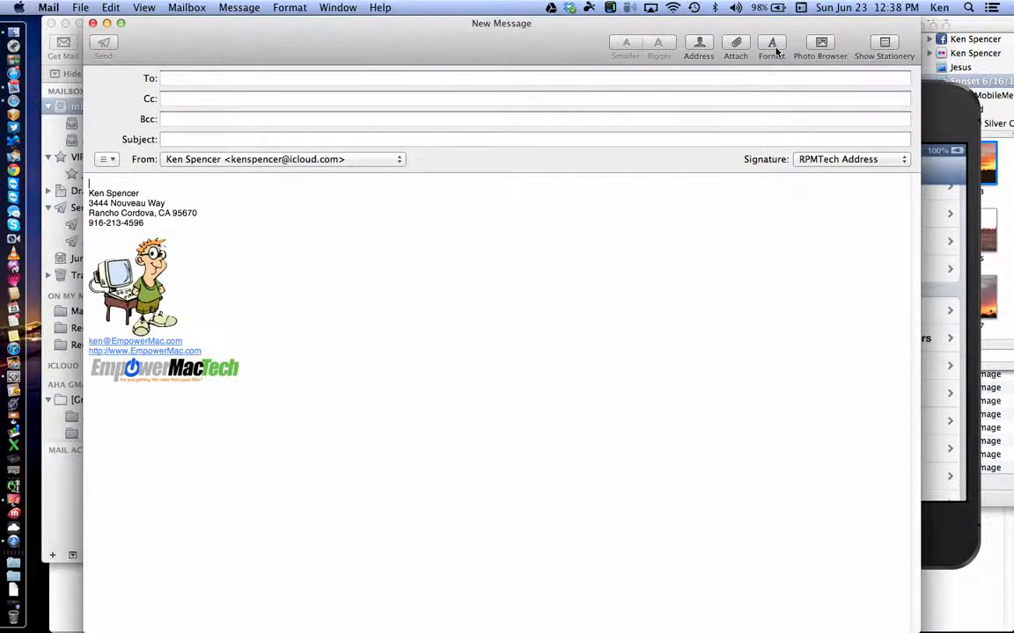
click(774, 49)
click(775, 50)
click(774, 49)
click(775, 50)
click(775, 50)
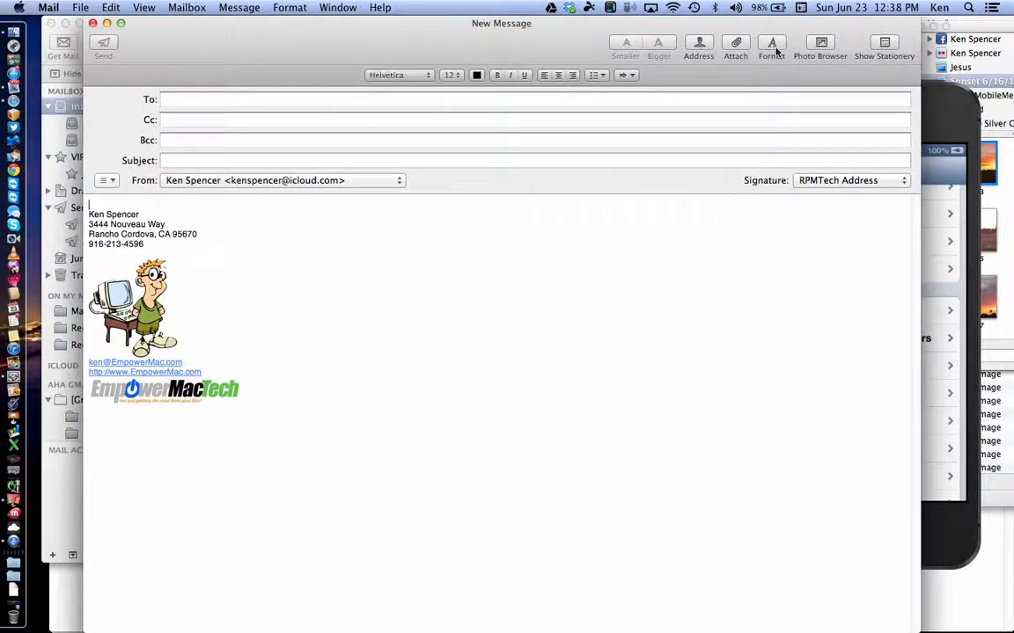
click(775, 50)
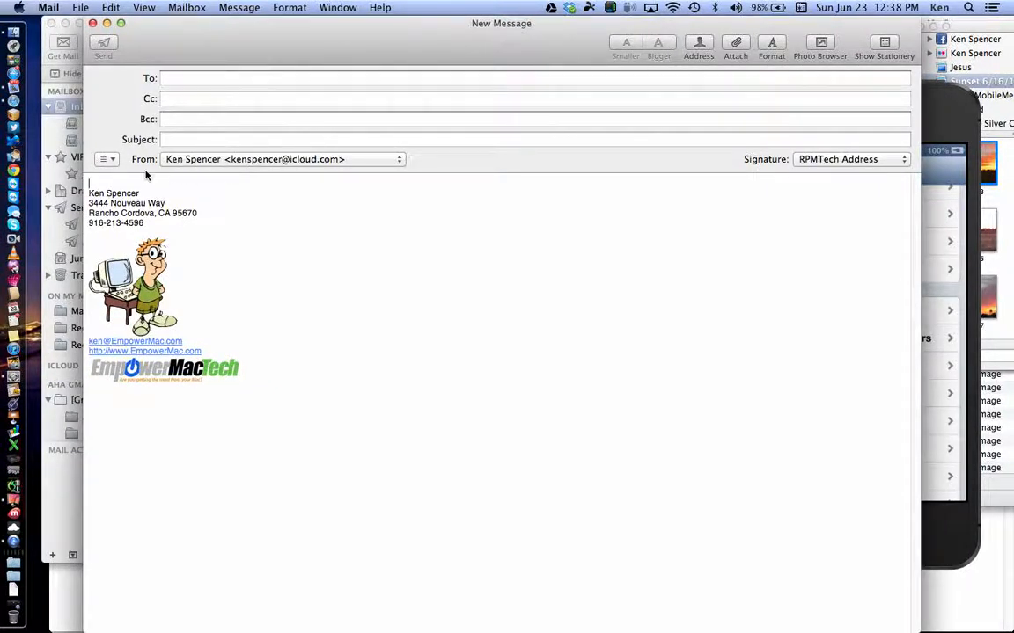
click(93, 23)
Step: Open the 'Party of the cCentury-Be there' email and show actions for its signature's contact details
scroll(270, 176, down, 6)
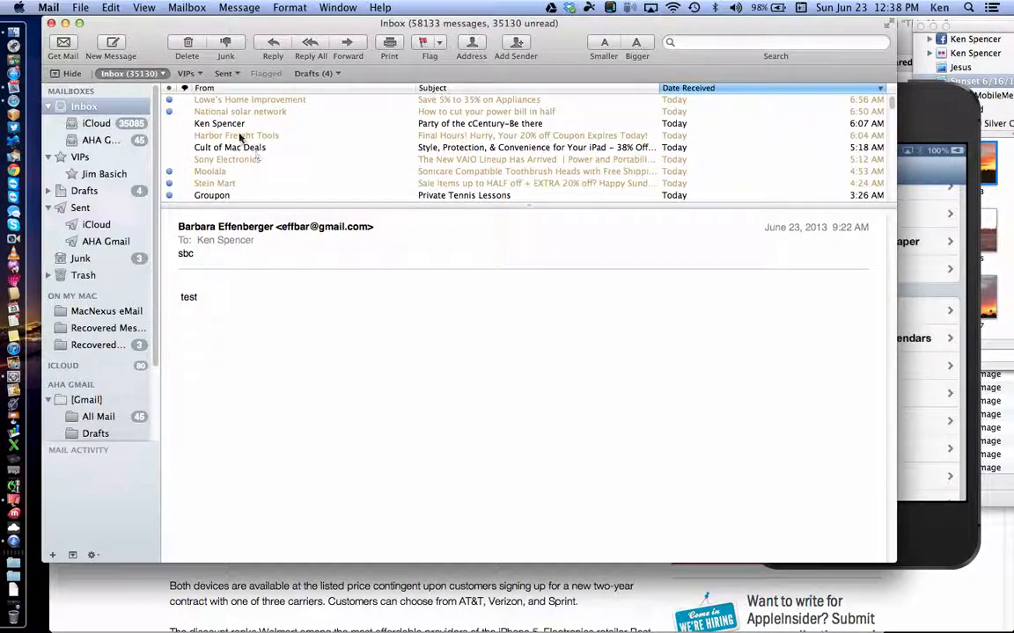
click(236, 124)
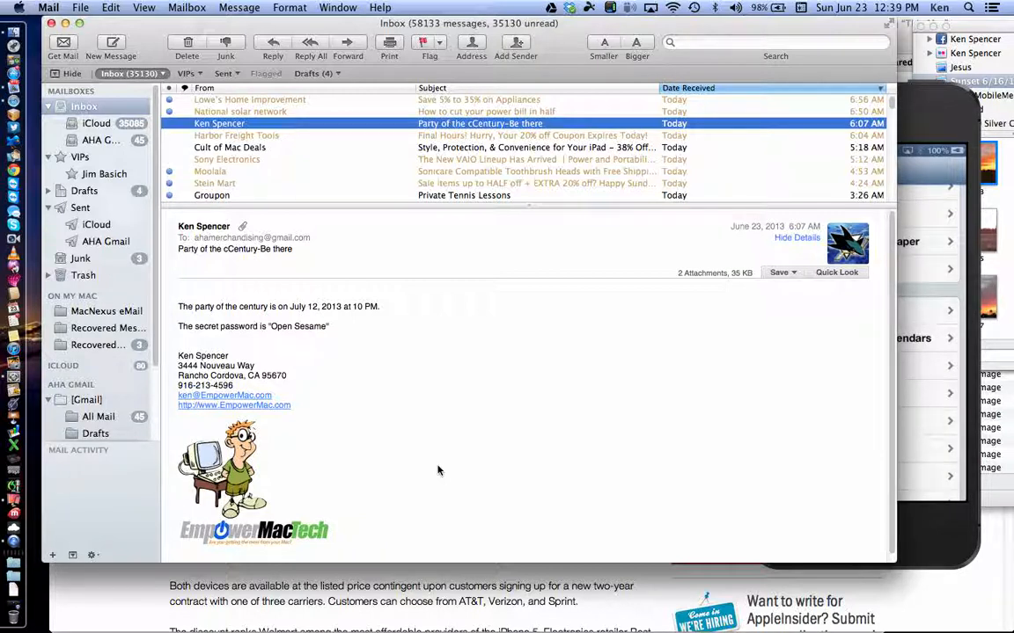
click(232, 7)
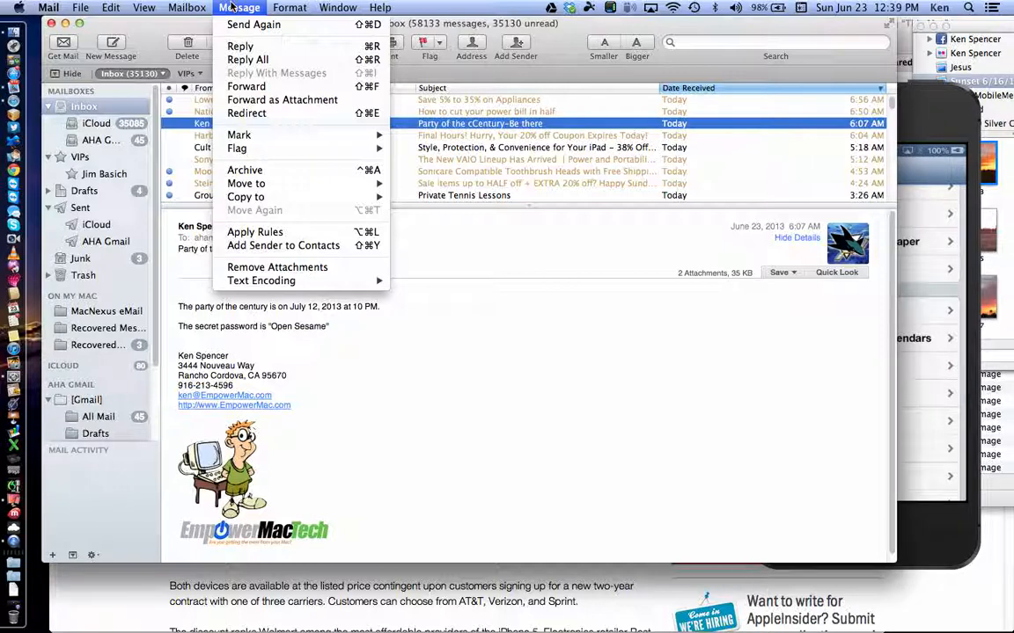
click(510, 326)
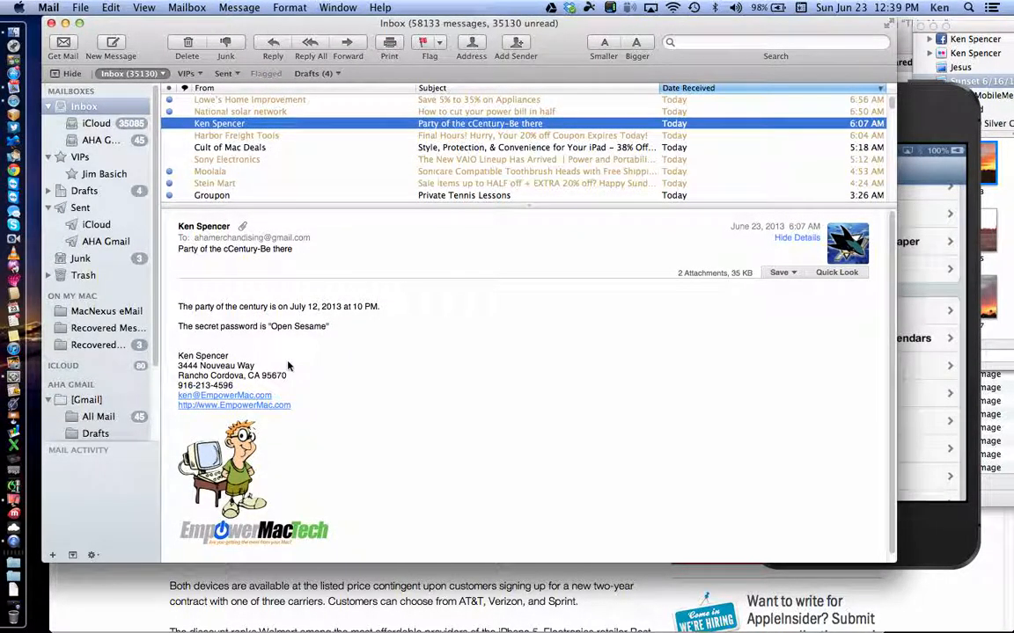
mouse_move(255, 366)
click(281, 398)
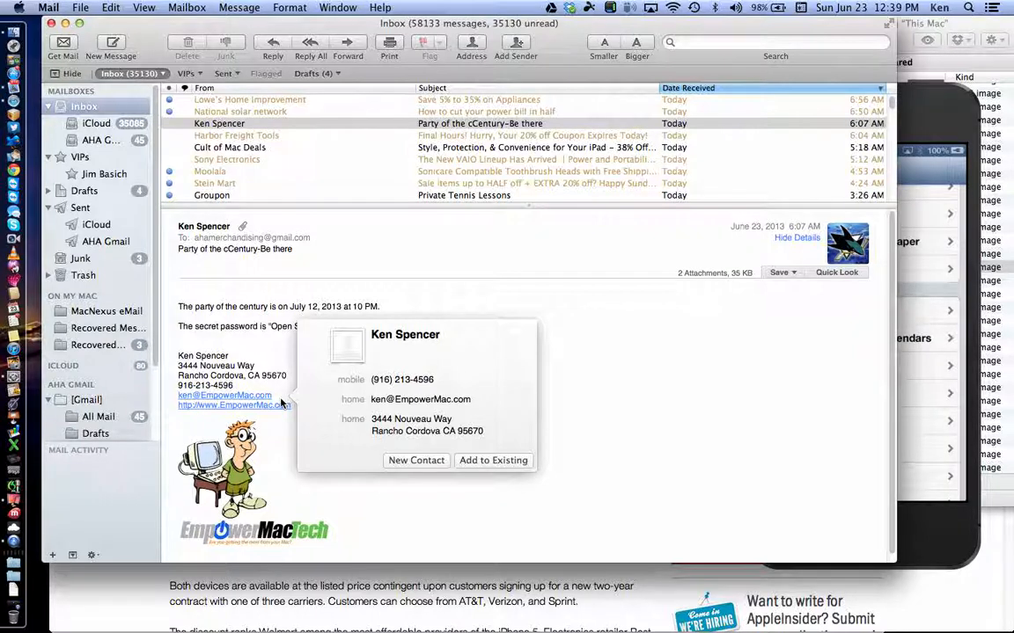
Step: Create a contact from the signature details with first name Test and last name Class
click(398, 459)
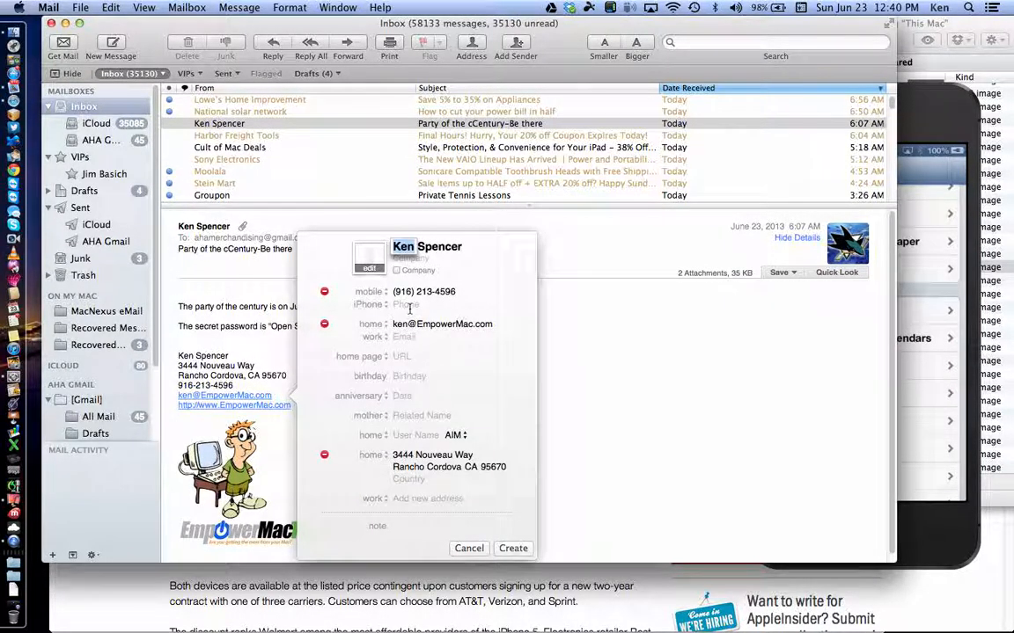
text(Test)
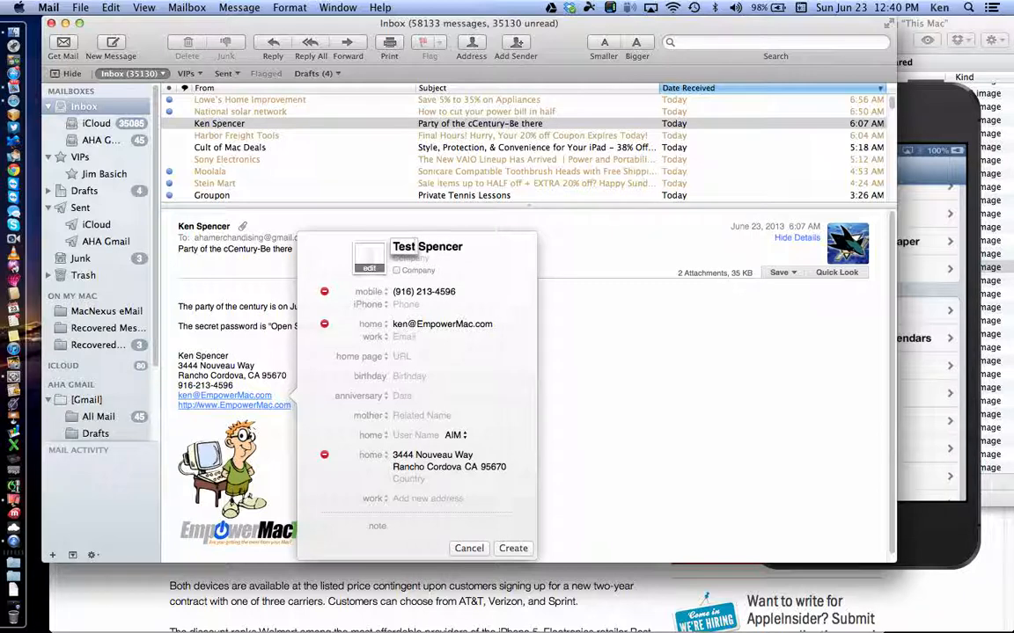
key(Tab)
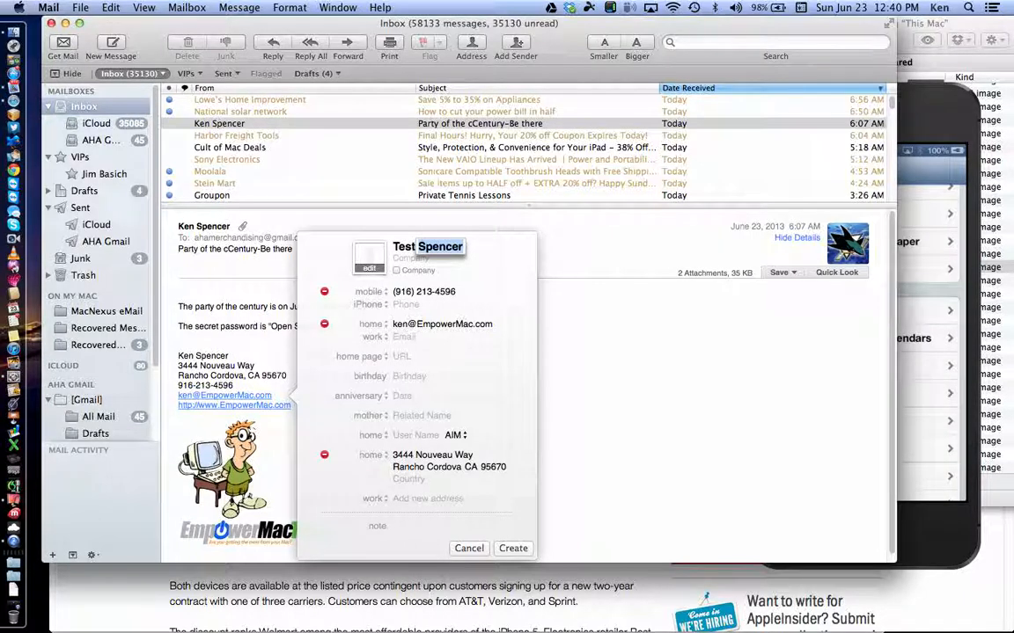
text(Class)
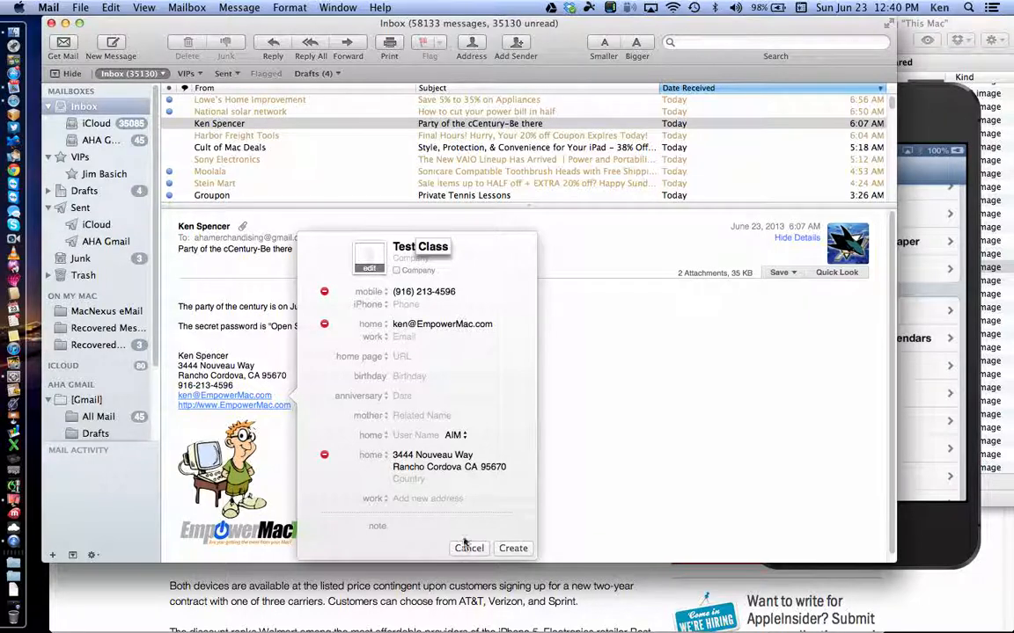
scroll(485, 469, up, 1)
scroll(485, 469, down, 1)
click(514, 548)
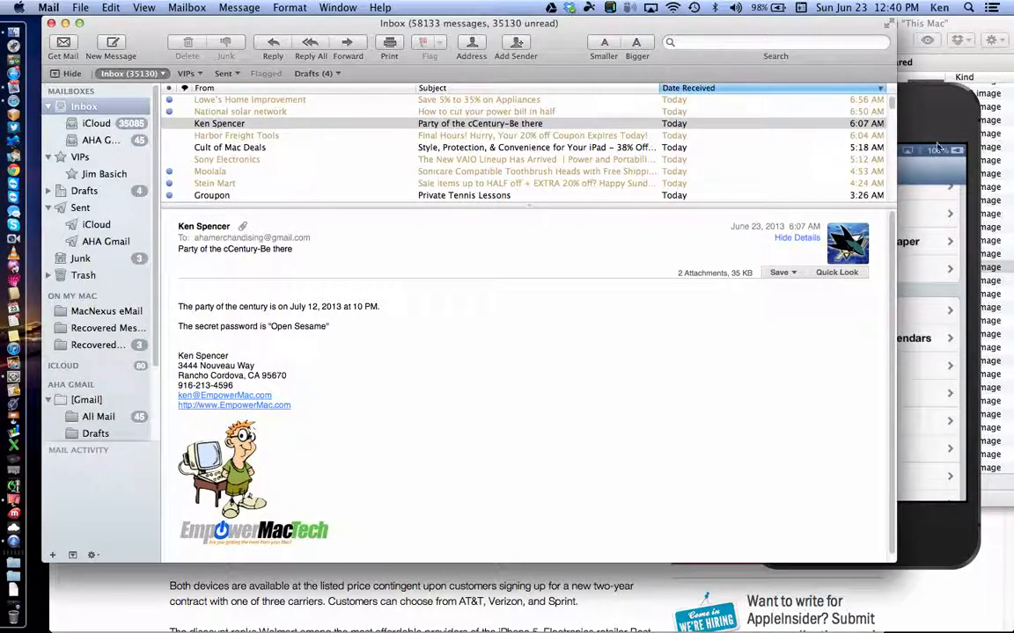
click(913, 107)
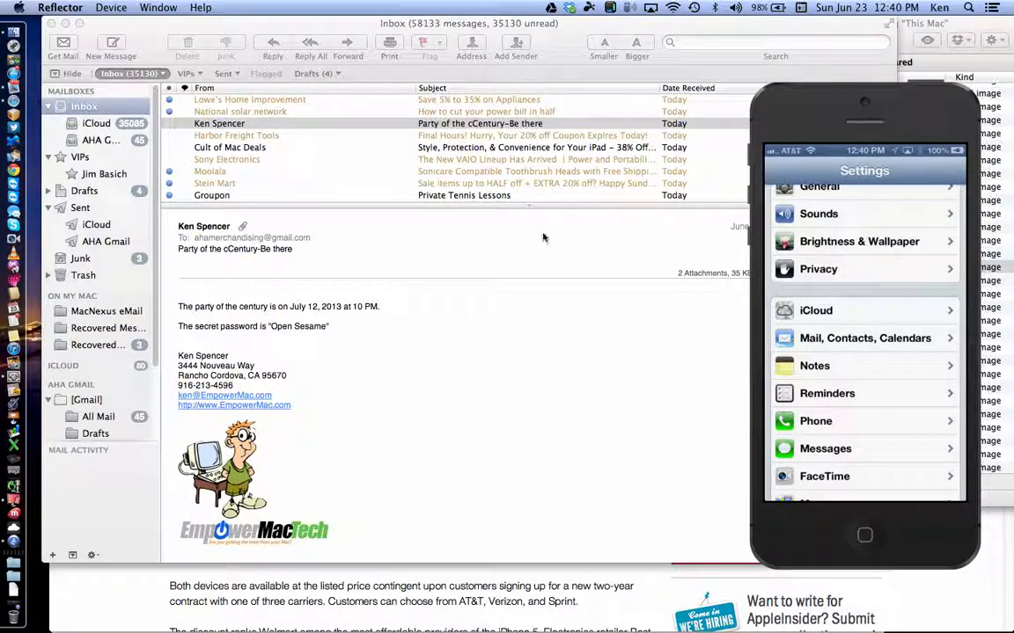
click(12, 500)
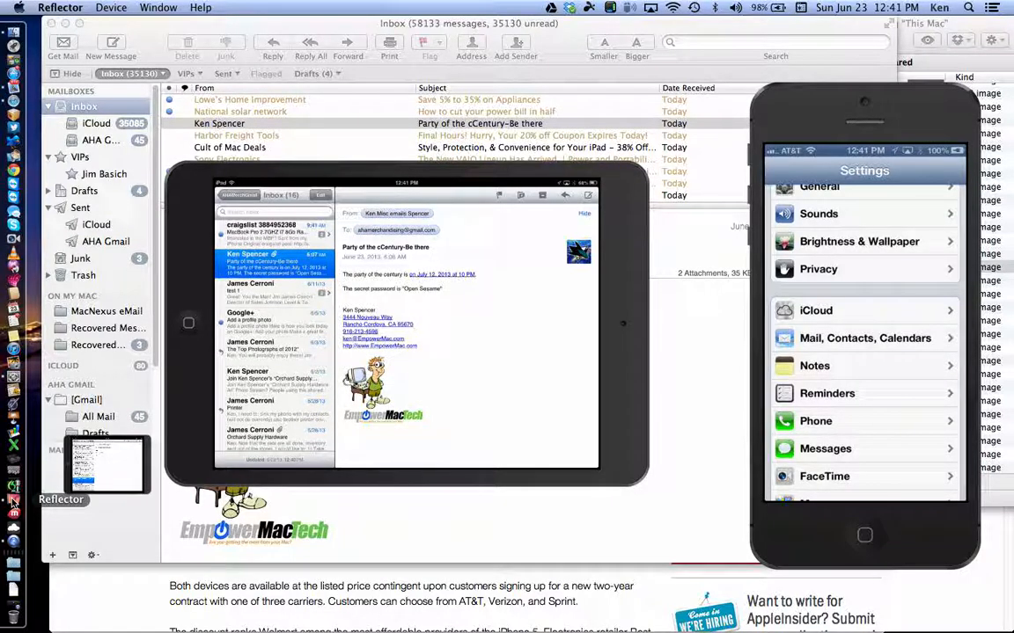
click(679, 305)
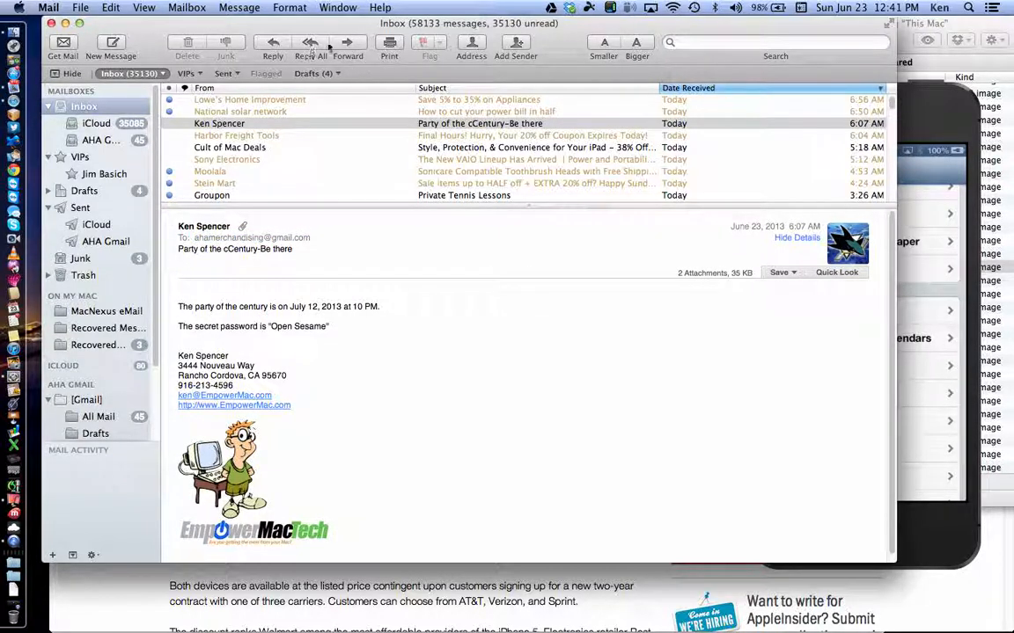
Step: Forward the party message to the sender's autocompleted contact address and send it
click(348, 45)
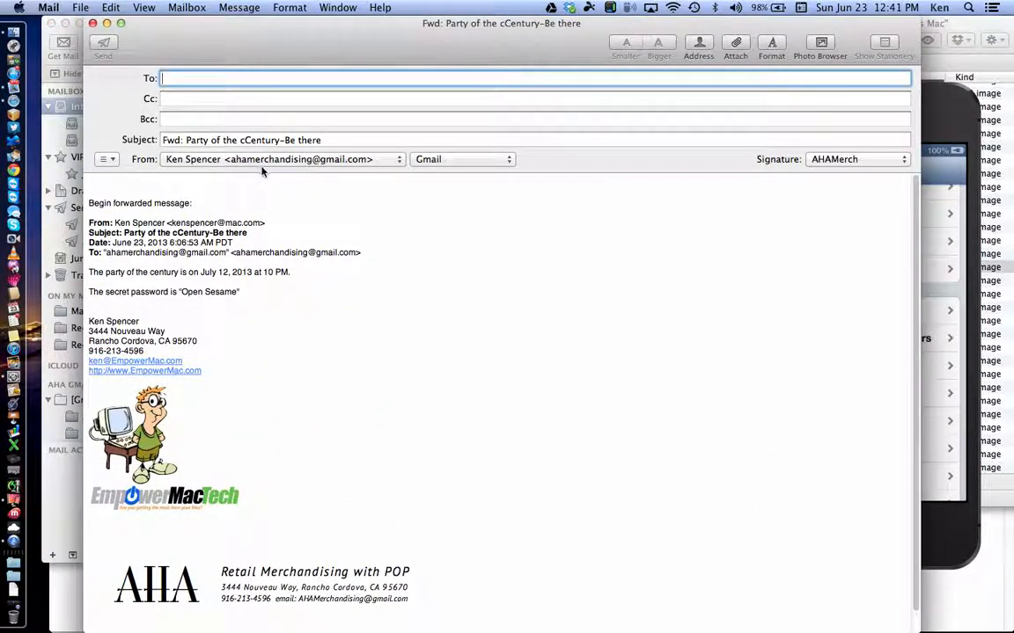
text(a)
key(BackSpace)
key(Return)
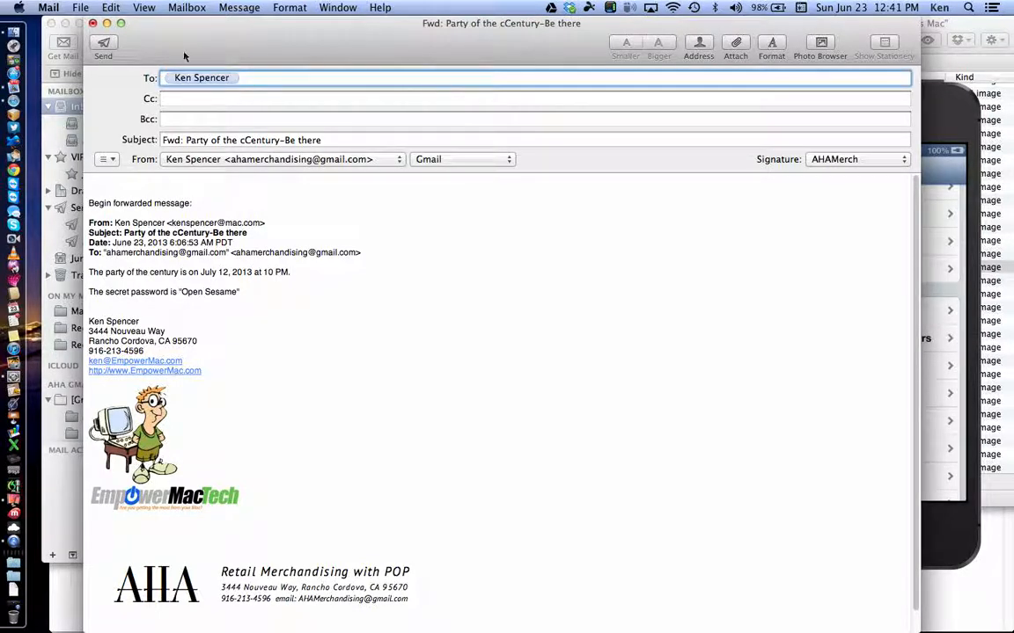
click(99, 44)
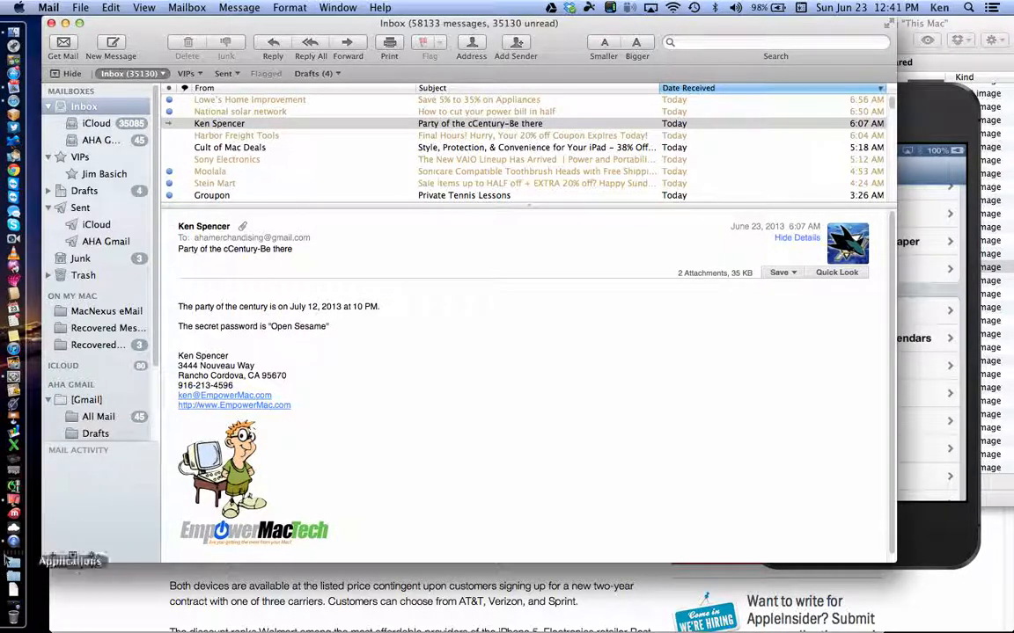
Step: Bring the Reflector mirrors of the iPad and iPhone in front of the Mail inbox
click(28, 525)
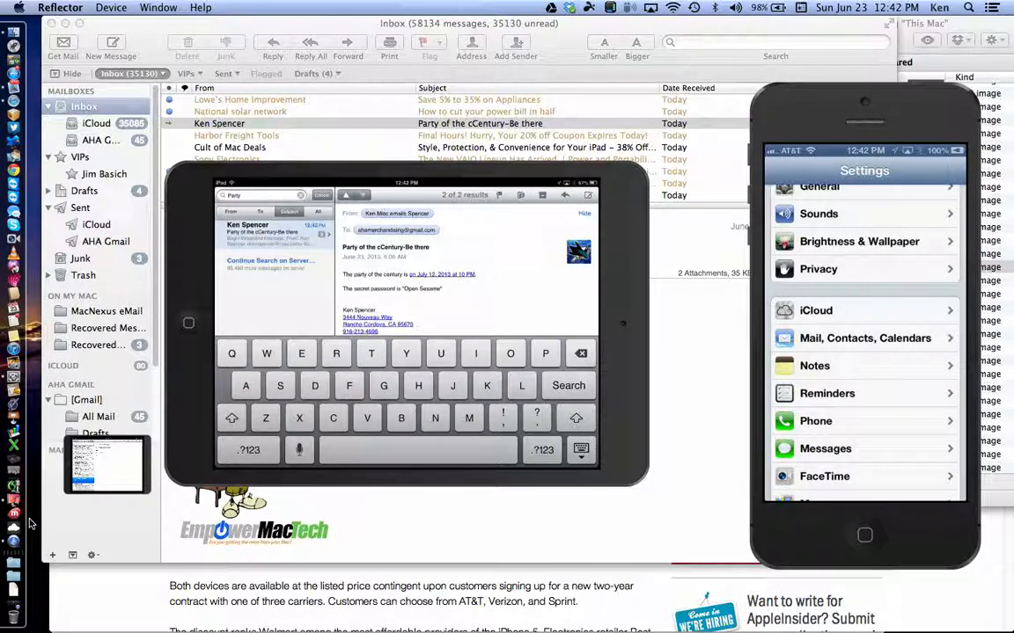
Step: Set the mirrors to Stretch to Fit and move the extra iPad and iPhone mirrors to the bottom-left
click(111, 7)
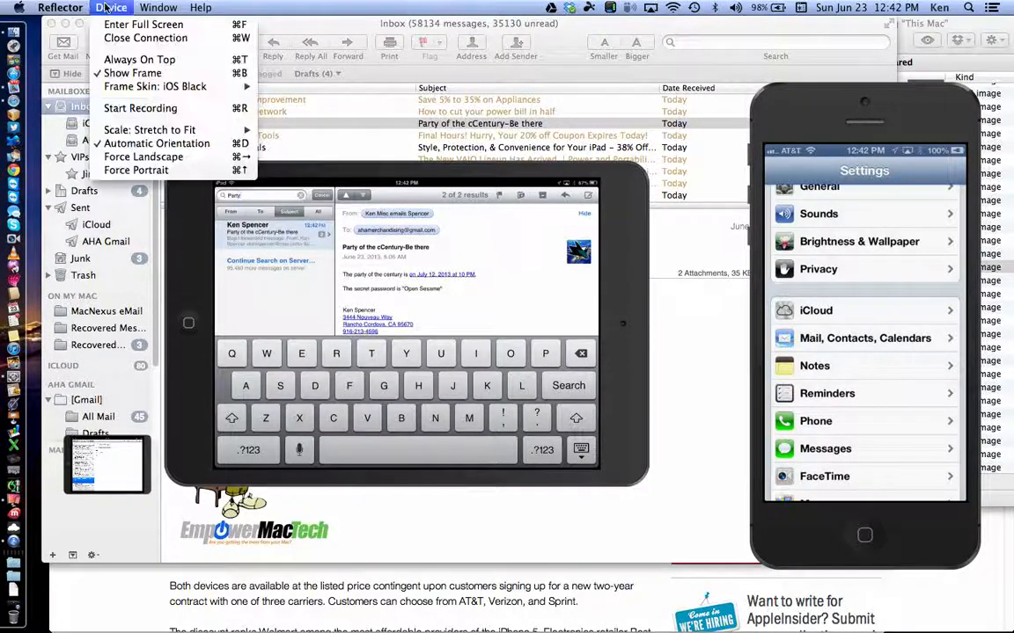
mouse_move(150, 130)
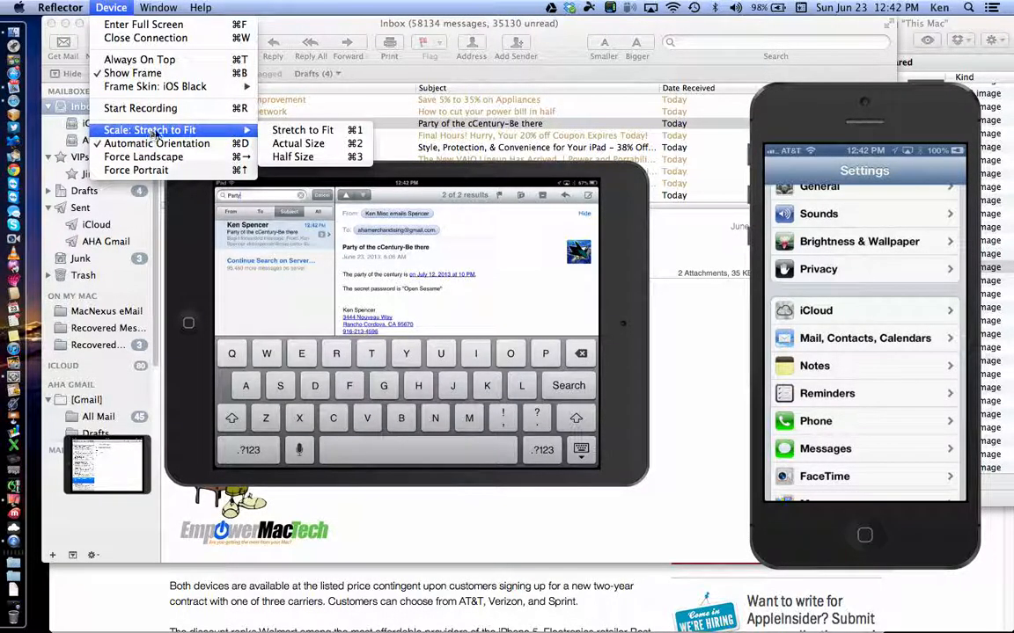
click(275, 136)
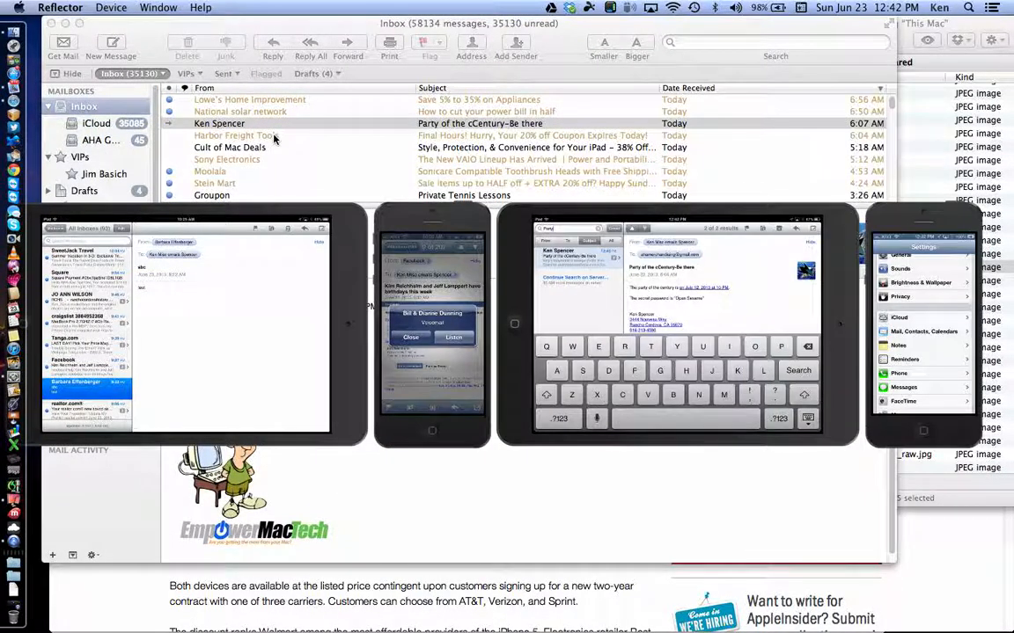
drag(256, 210, 57, 519)
drag(406, 221, 5, 571)
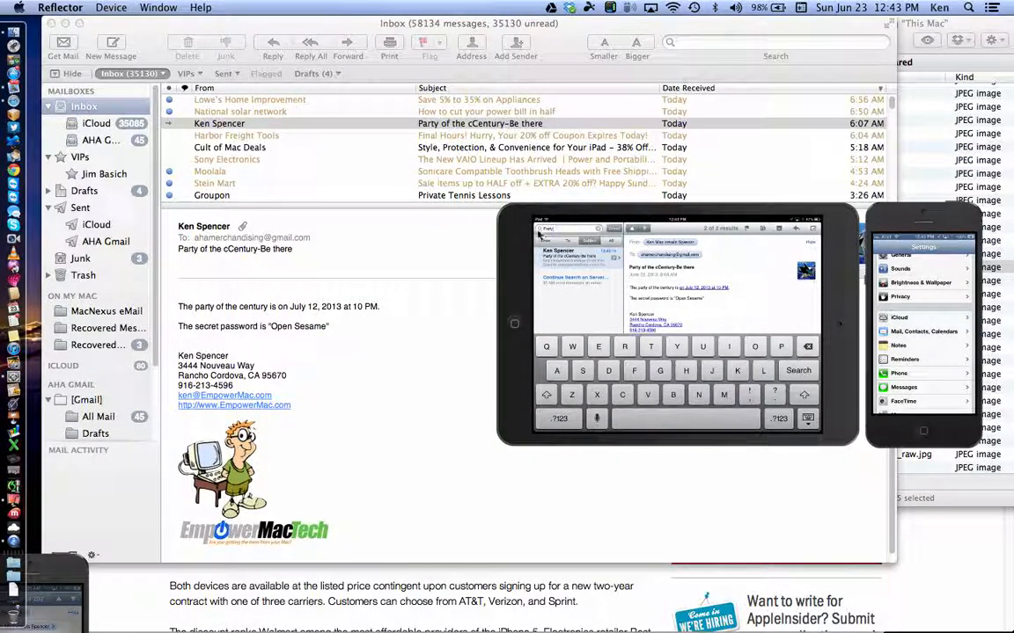
Step: Position the iPad mirror over the Mail window beside the message list
drag(614, 226, 195, 161)
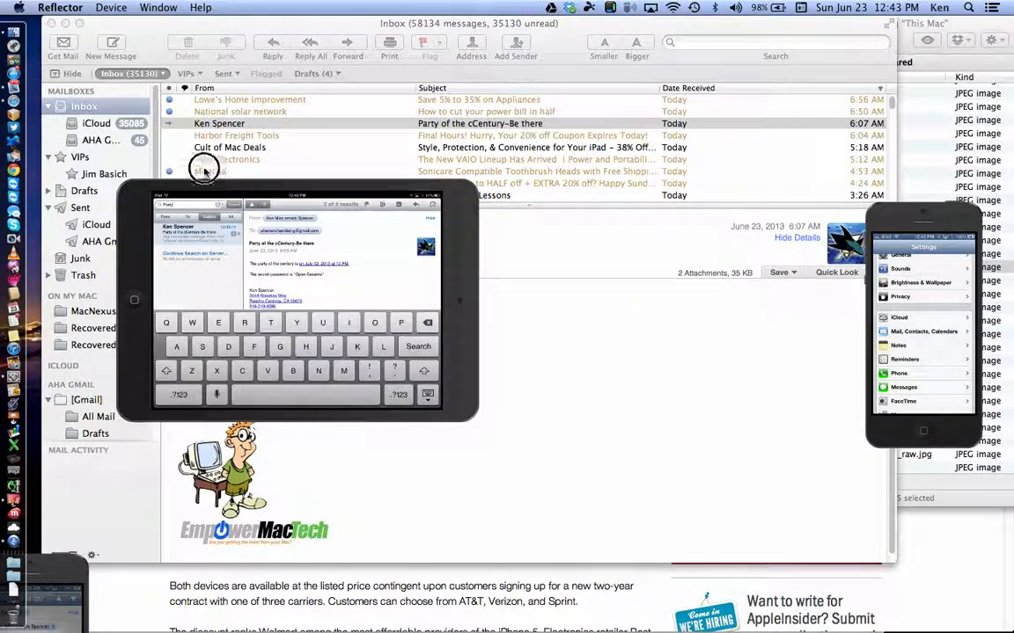
drag(157, 95, 143, 83)
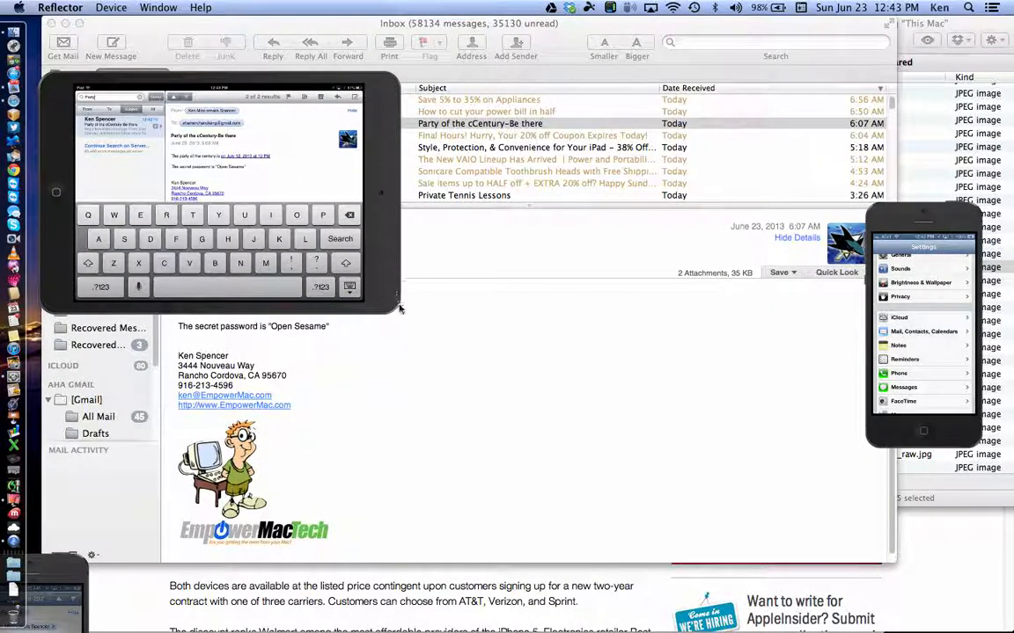
drag(396, 312, 406, 323)
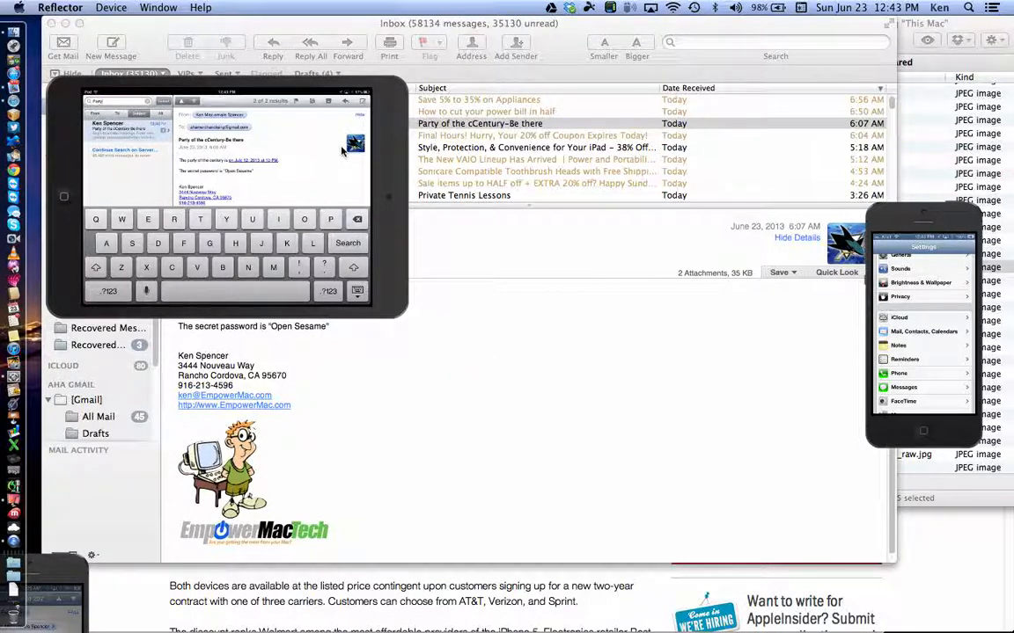
drag(389, 158, 502, 227)
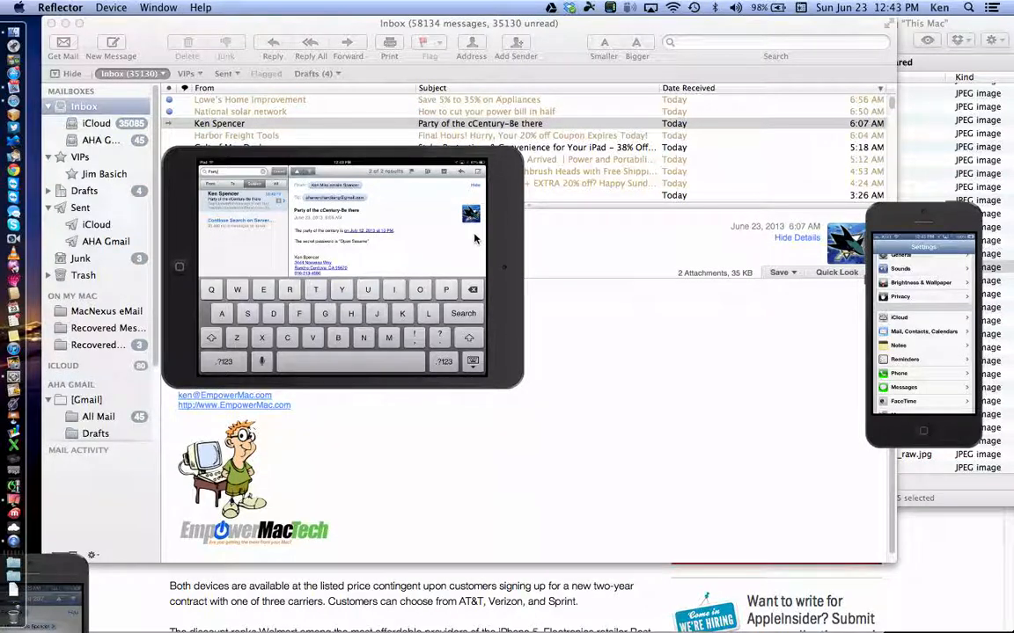
click(115, 10)
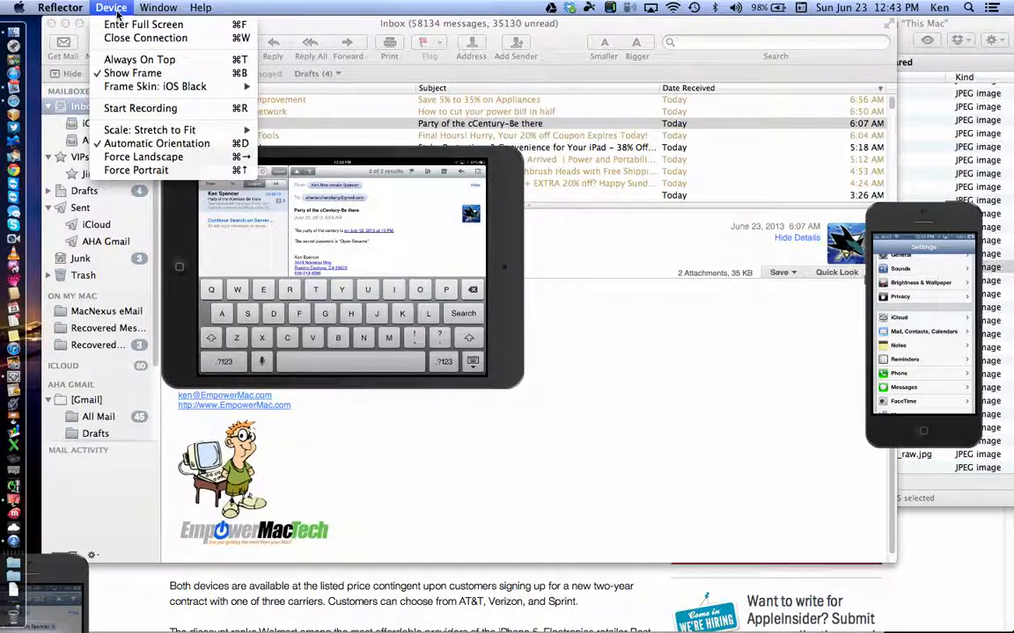
mouse_move(167, 134)
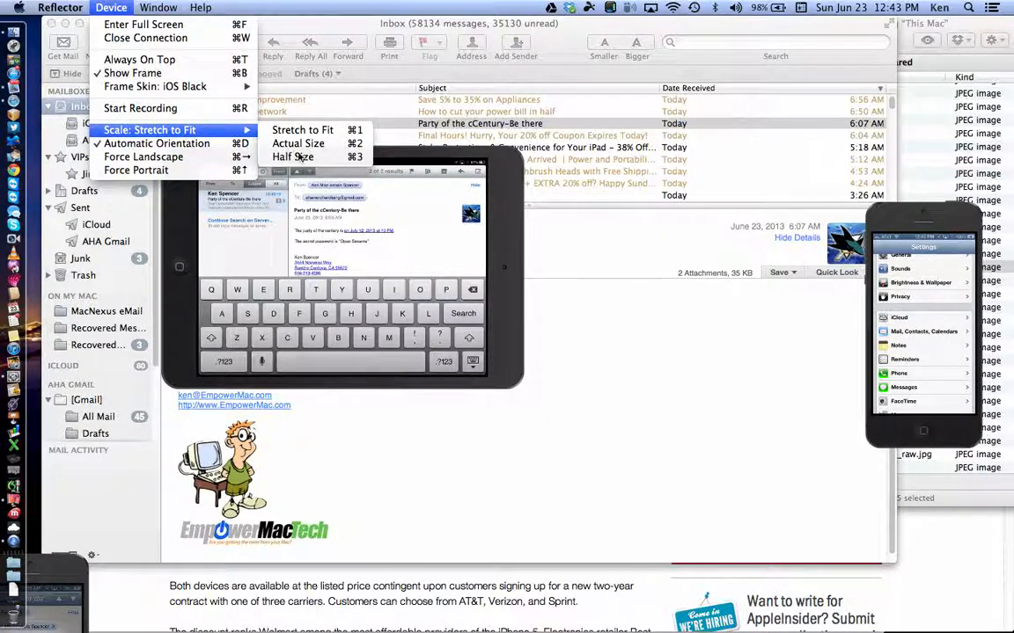
Step: Change the mirrored iPad's scale from Stretch to Fit to Actual Size
click(299, 144)
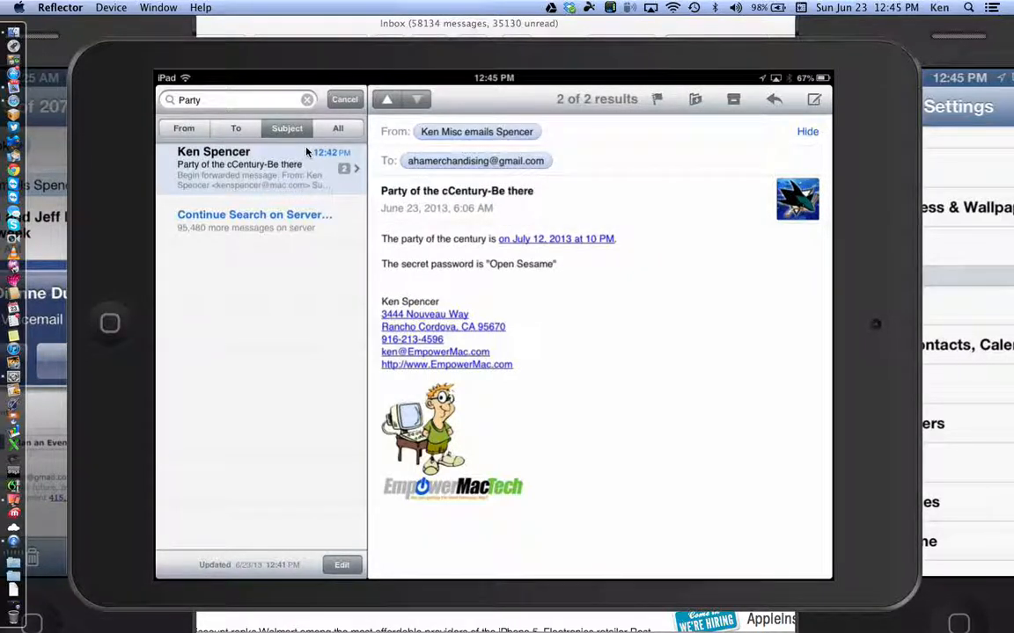
Step: Add the July 12, 2013 10 PM party to the calendar, correcting the title to 'Party of the Century-Be there'
click(13, 93)
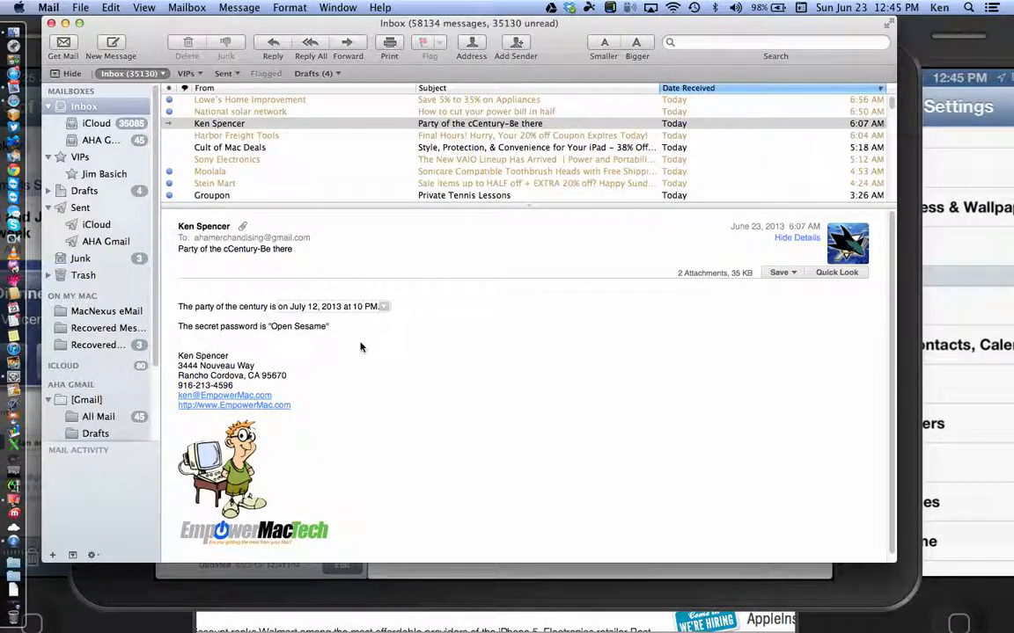
mouse_move(339, 307)
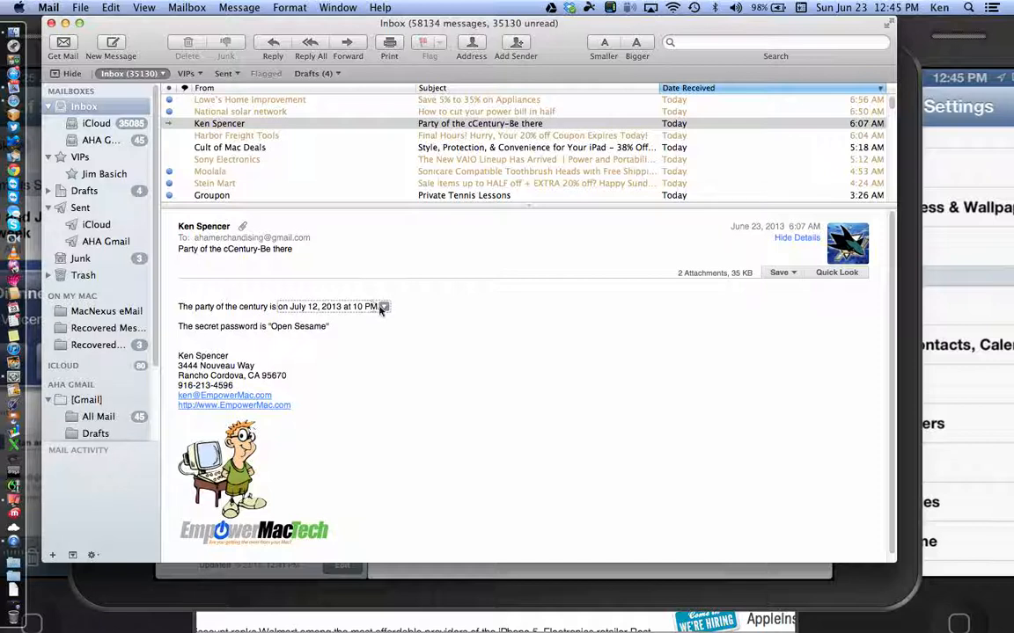
click(383, 307)
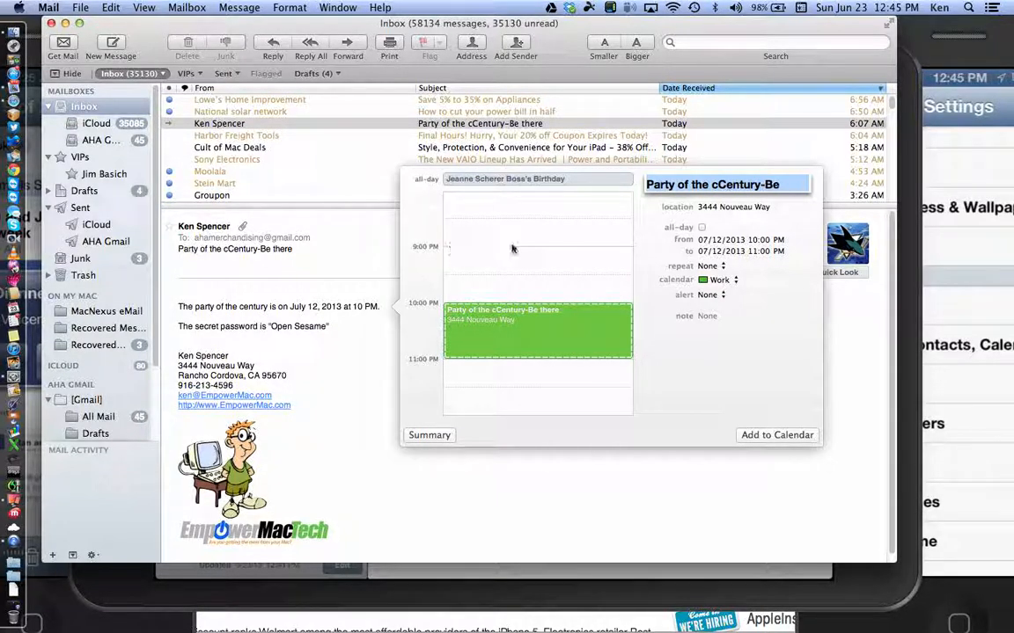
click(718, 186)
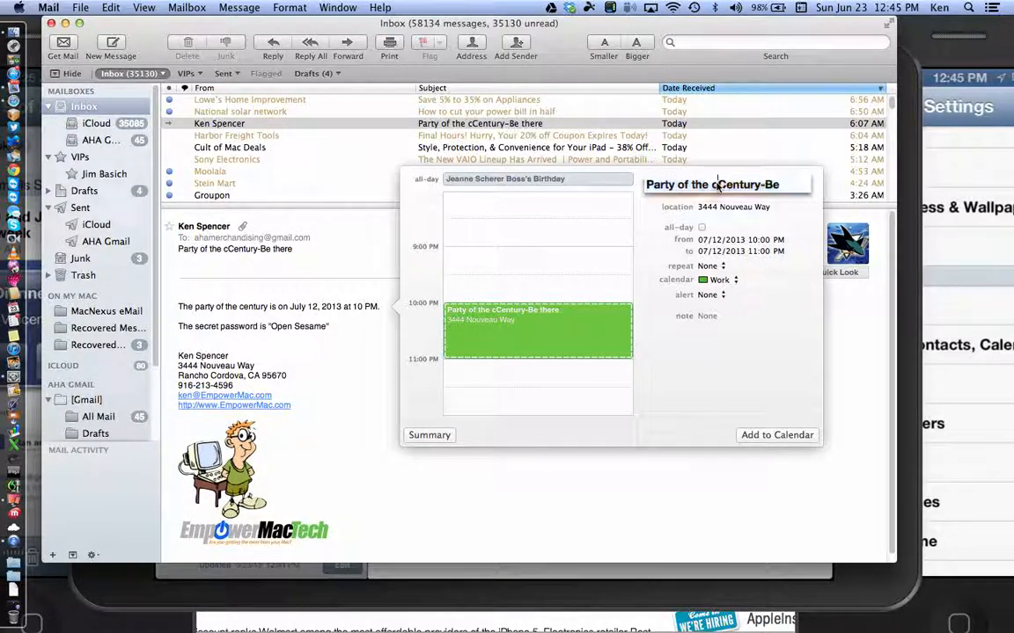
key(BackSpace)
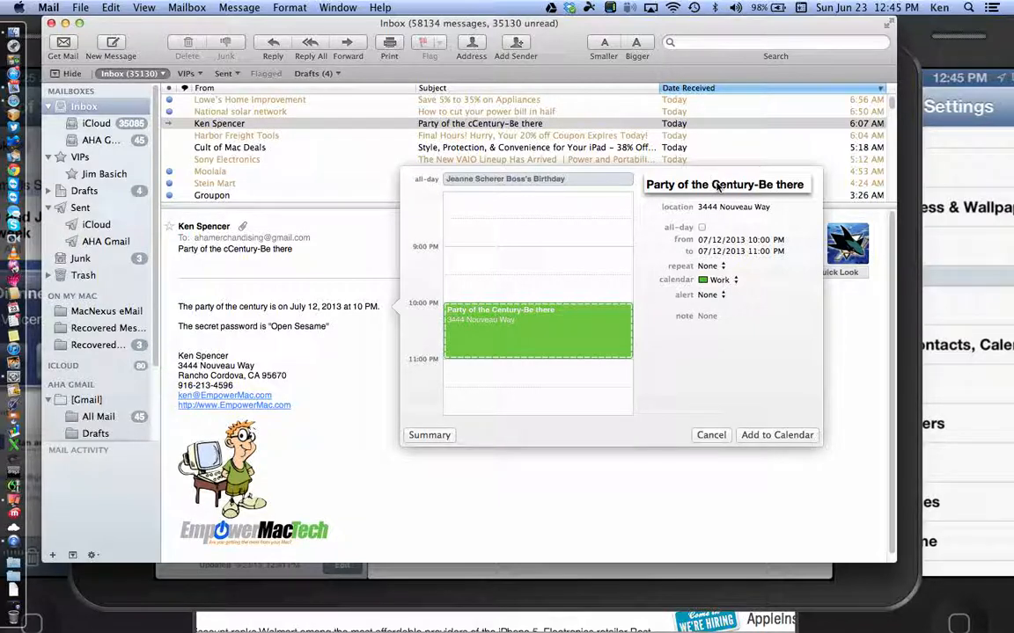
click(767, 434)
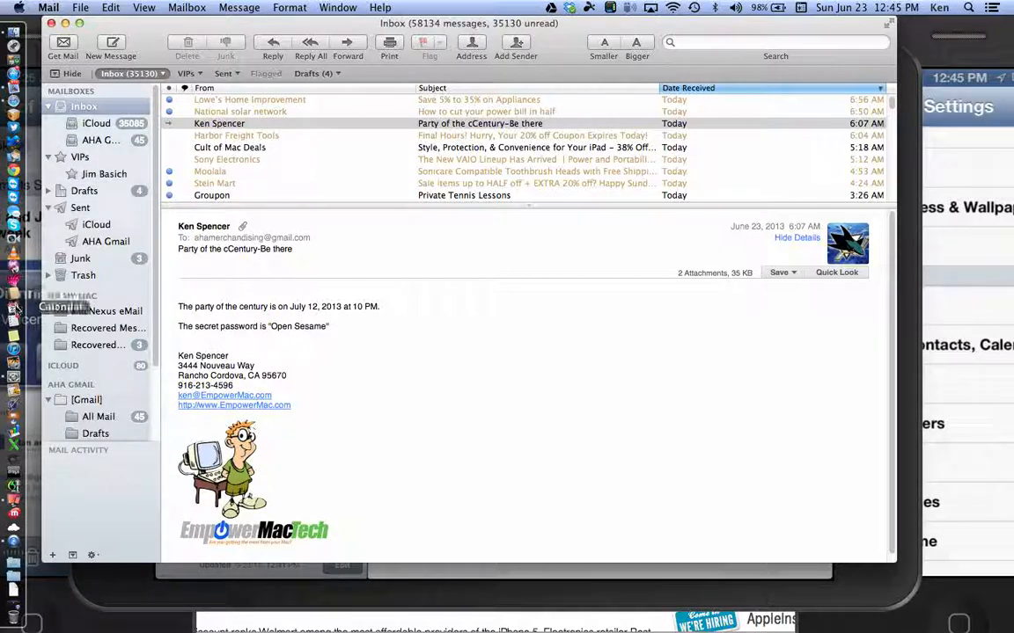
Step: Open the July 12, 2013 'Party of the Century-Be there' event in Calendar and show its message in Mail
click(14, 311)
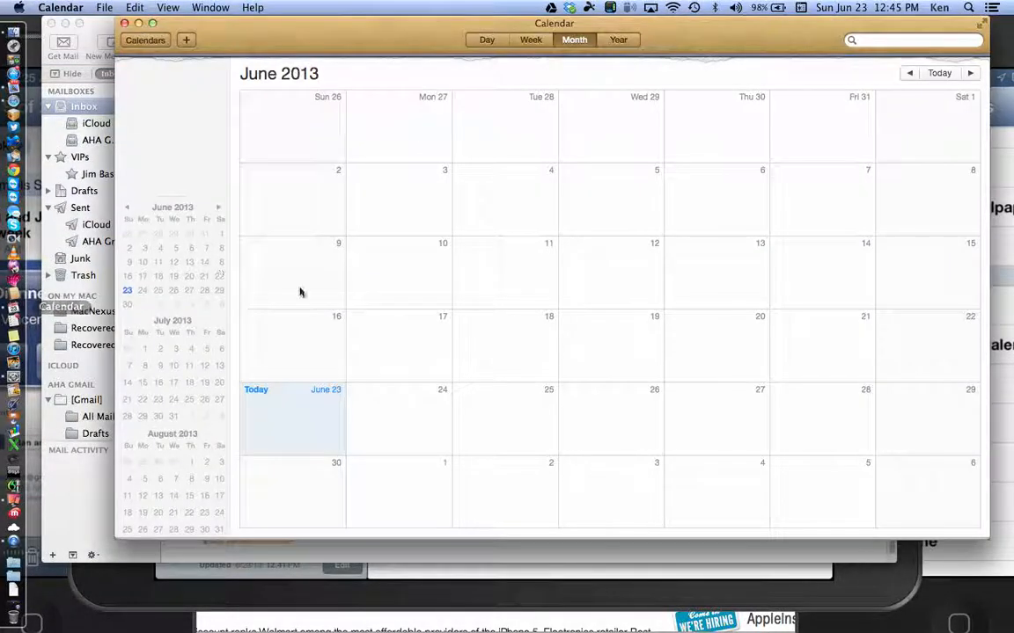
click(971, 74)
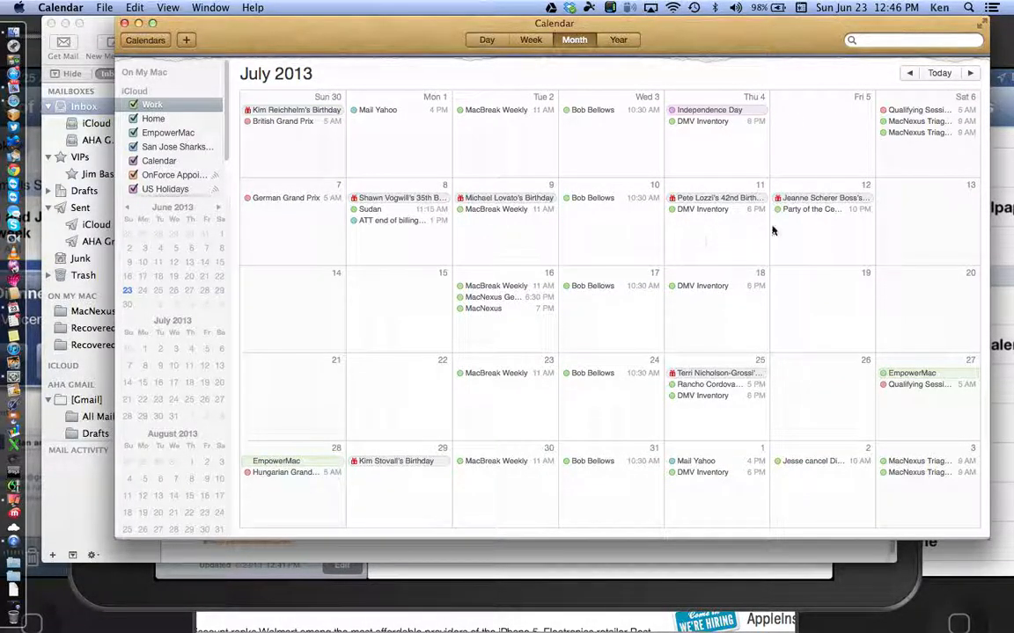
click(816, 211)
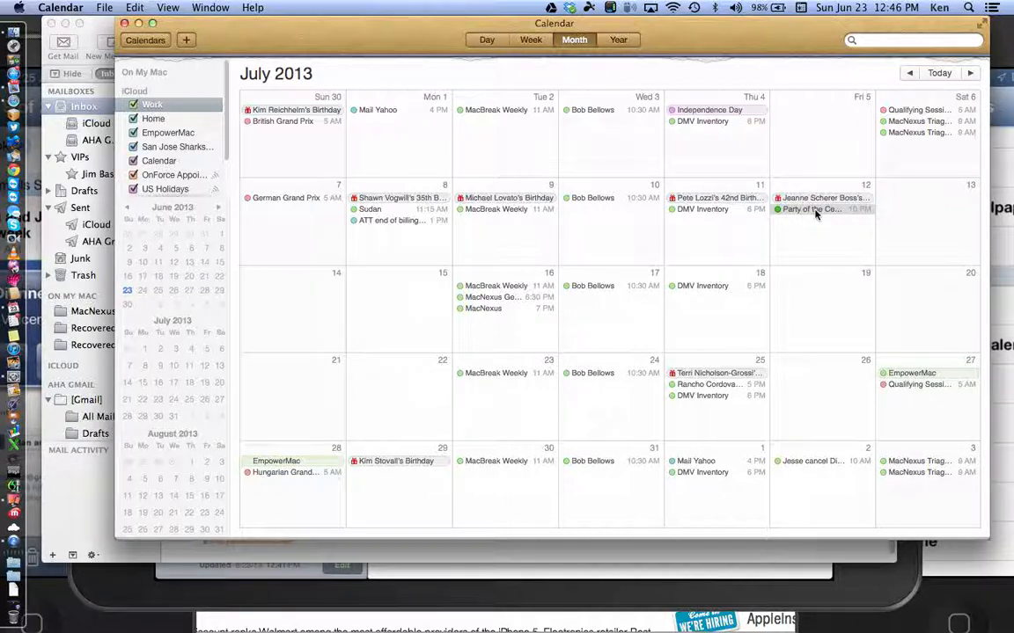
double_click(815, 211)
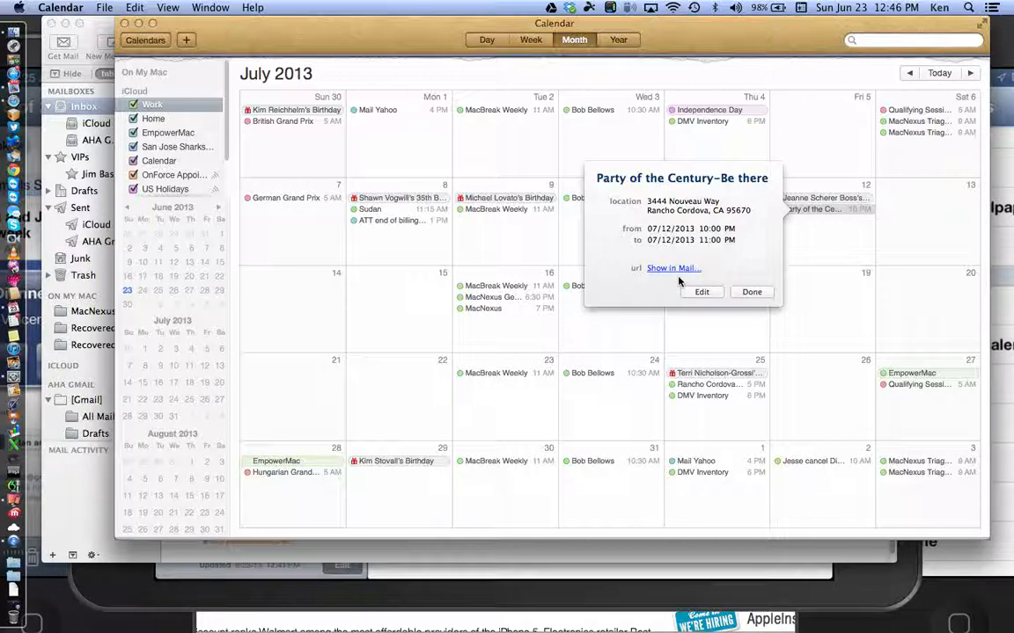
click(677, 269)
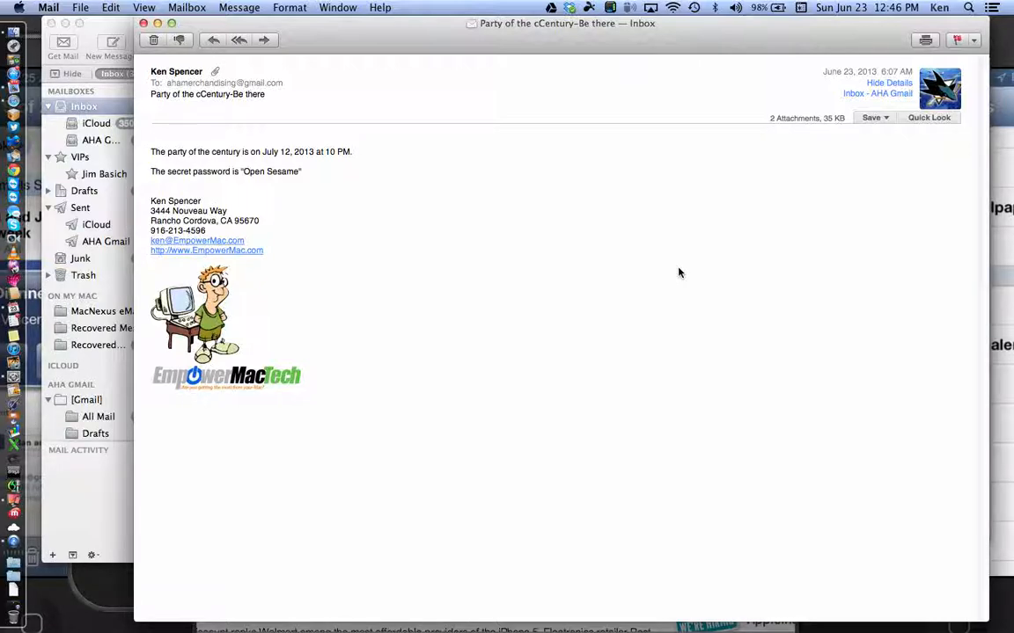
Step: Close the party message window and bring the Reflector-mirrored iPad to the front
click(144, 24)
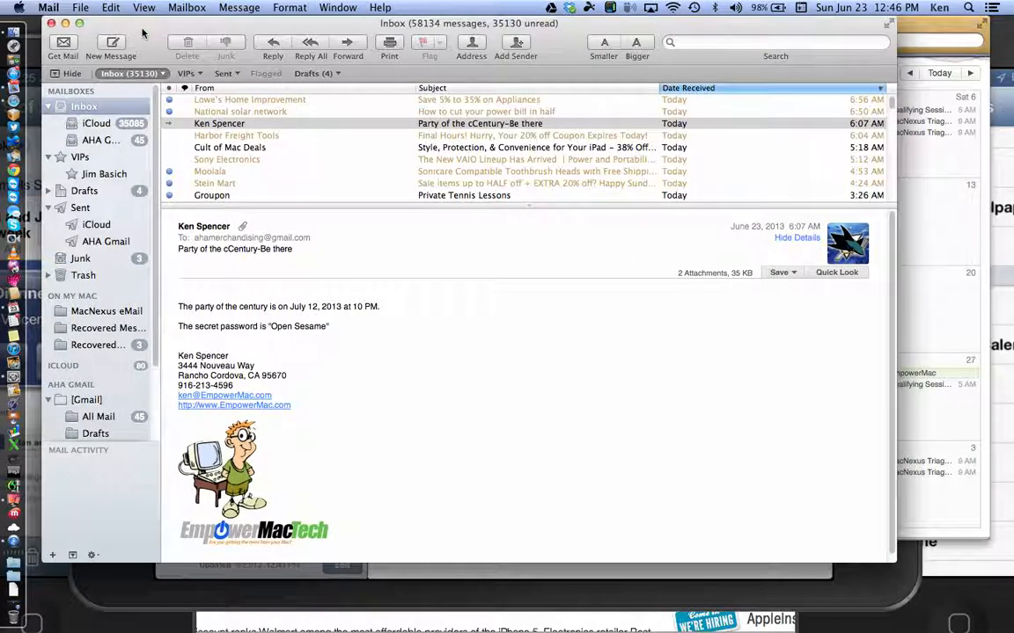
mouse_move(370, 312)
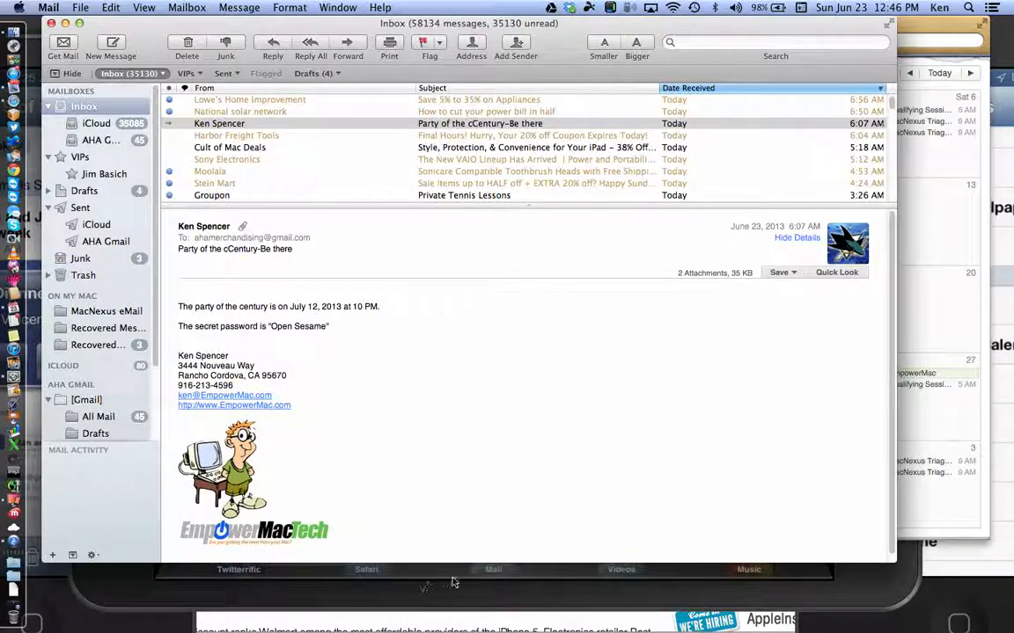
click(453, 582)
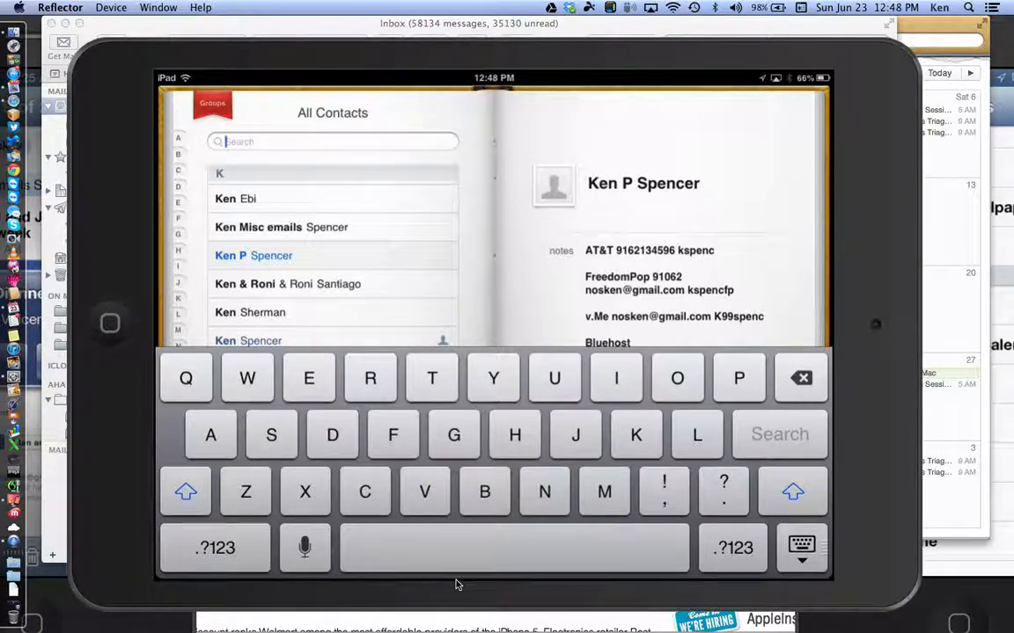
Step: Search the mirrored iPad's contacts for 'Test'
text(Test)
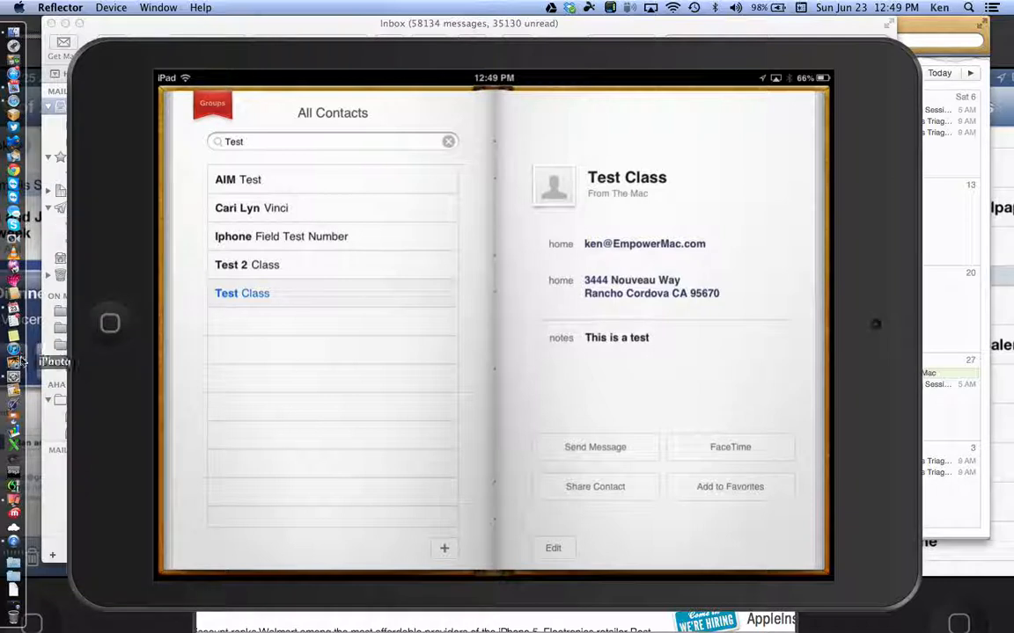
Step: Bring the Mac's Contacts app to the front
click(16, 295)
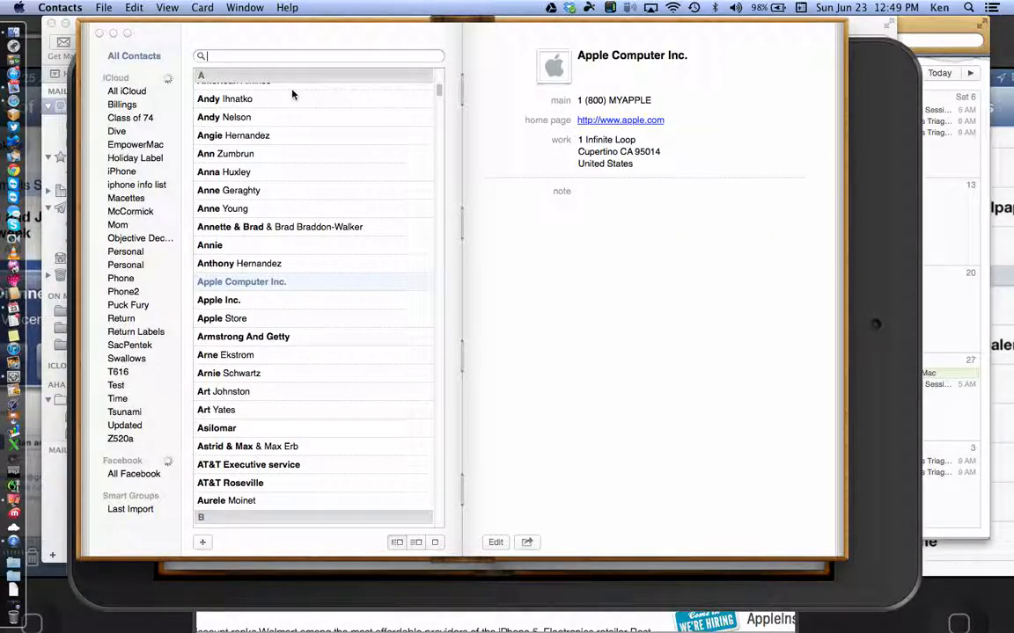
Step: Search 'test', select Test 2 Class and map its home address in Safari
key(super+f)
text(test)
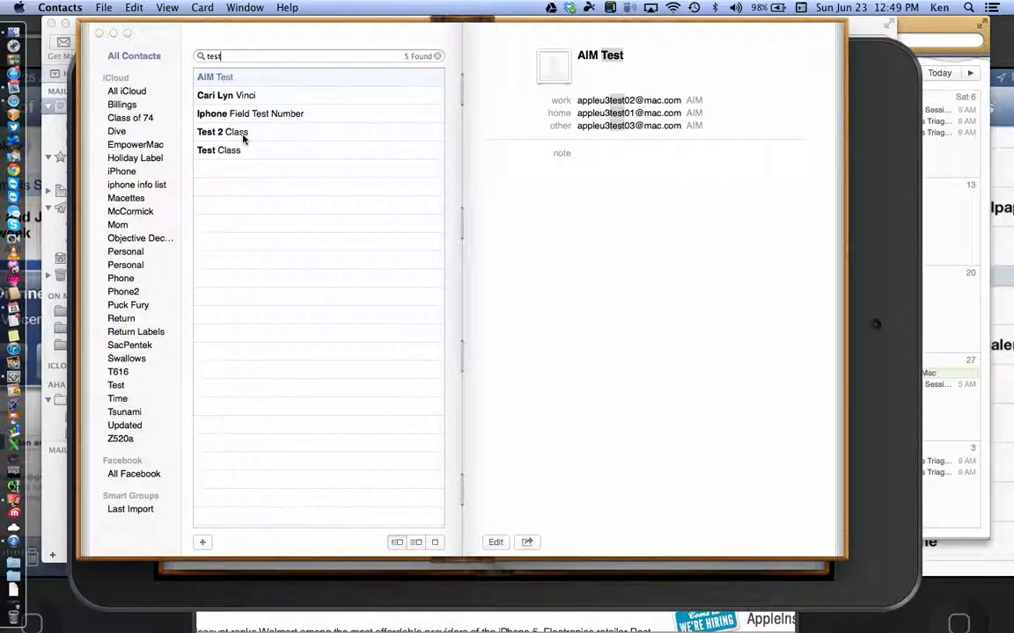
click(244, 137)
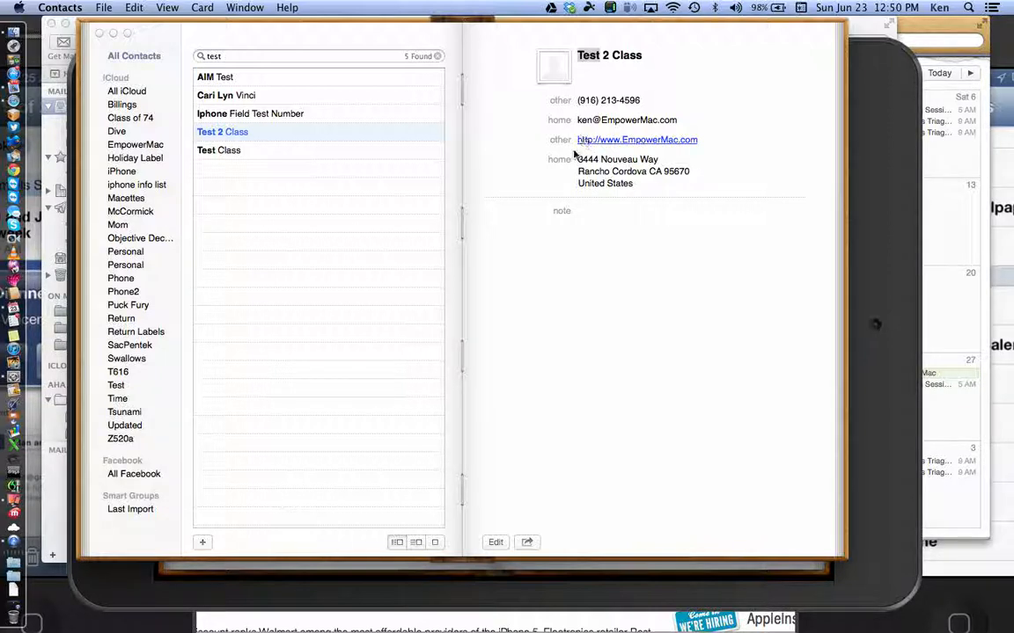
click(560, 164)
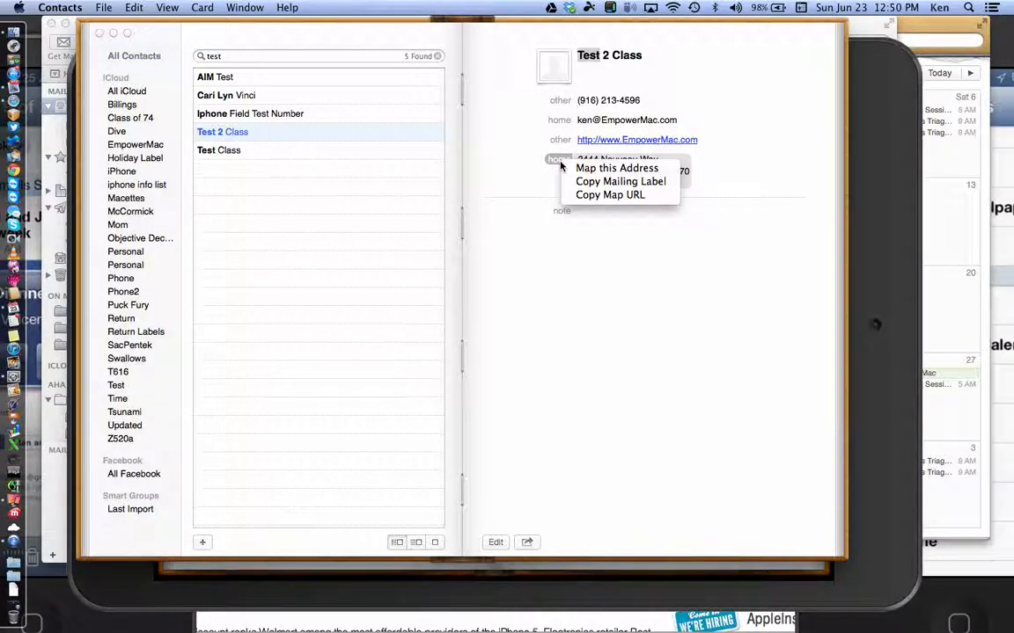
click(580, 168)
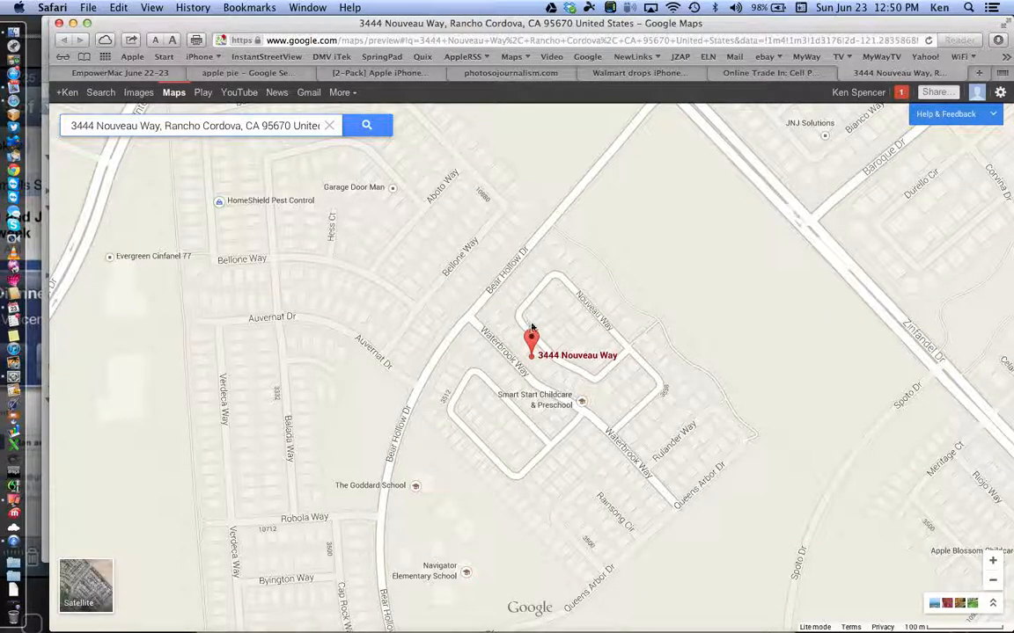
Step: Close the Google Maps tab and return to the mirrored iPad in Reflector
key(super+w)
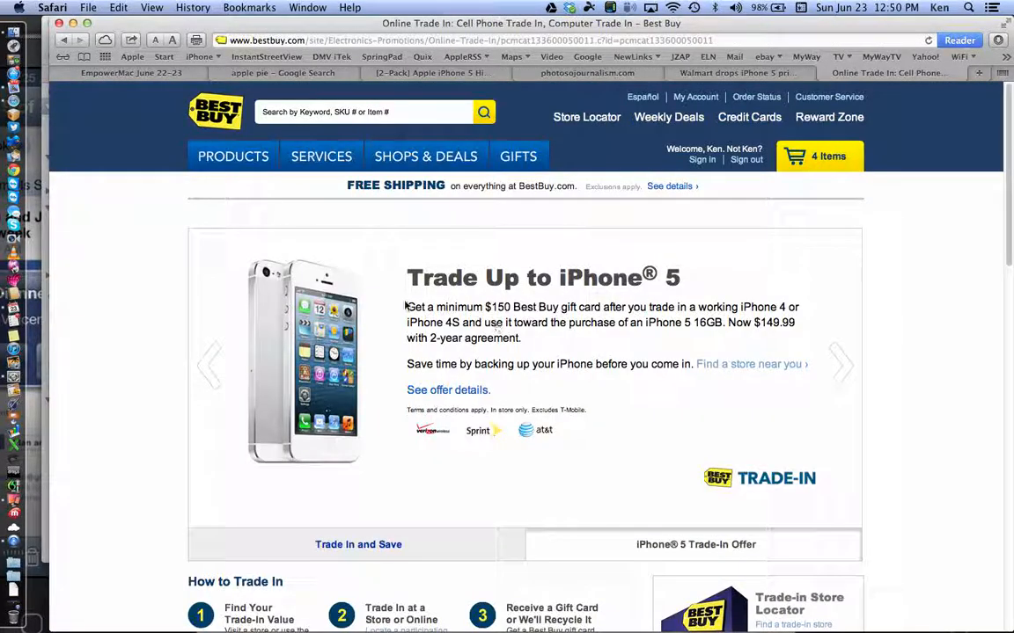
click(15, 501)
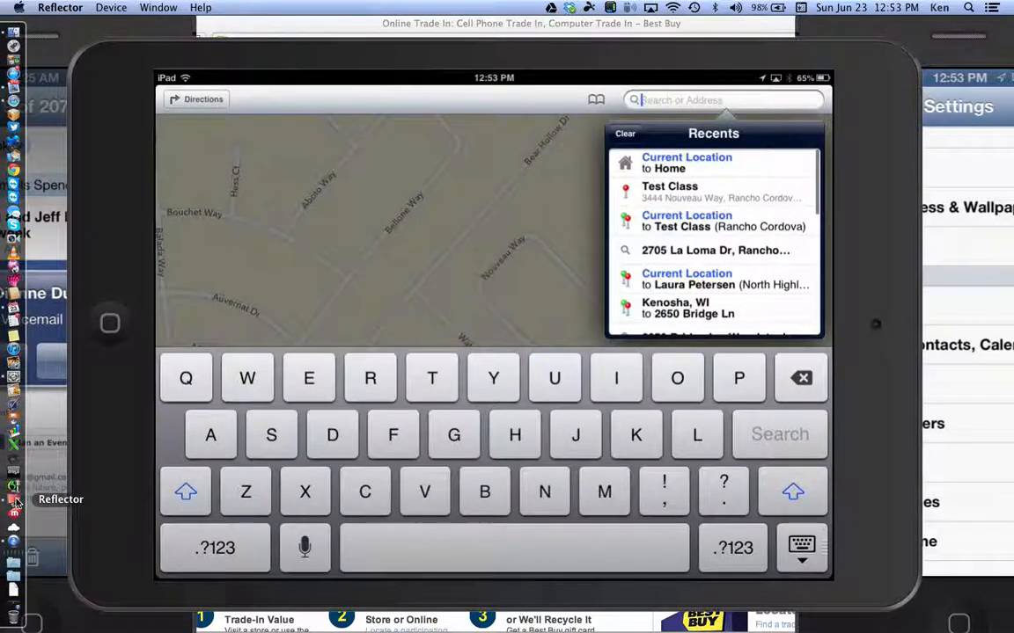
Step: Enter 'Pet' on the mirrored iPad
text(Pet)
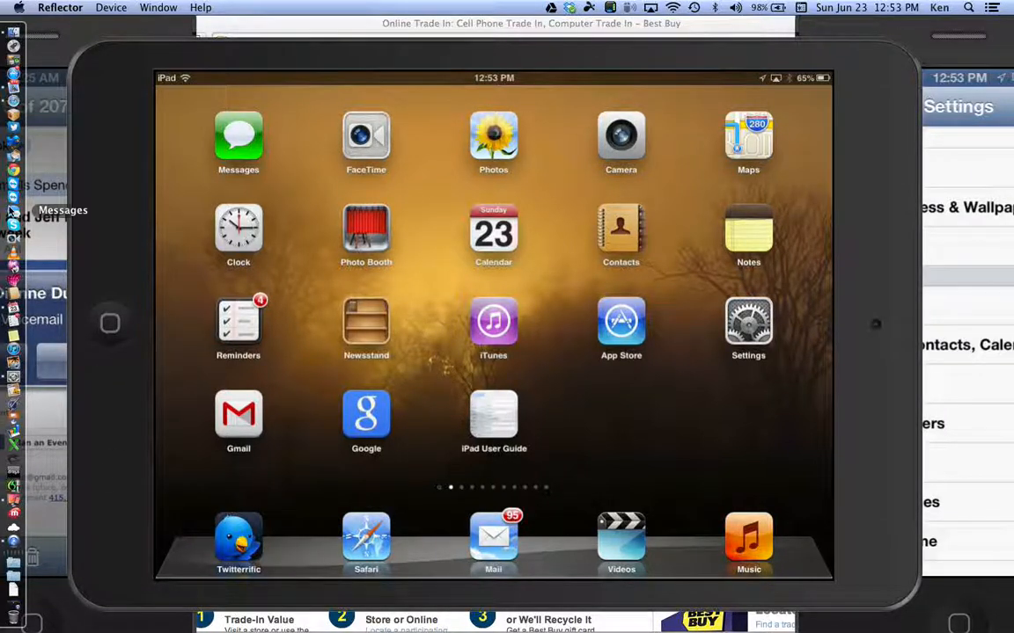
Step: Switch back to the Mac Contacts window
click(14, 295)
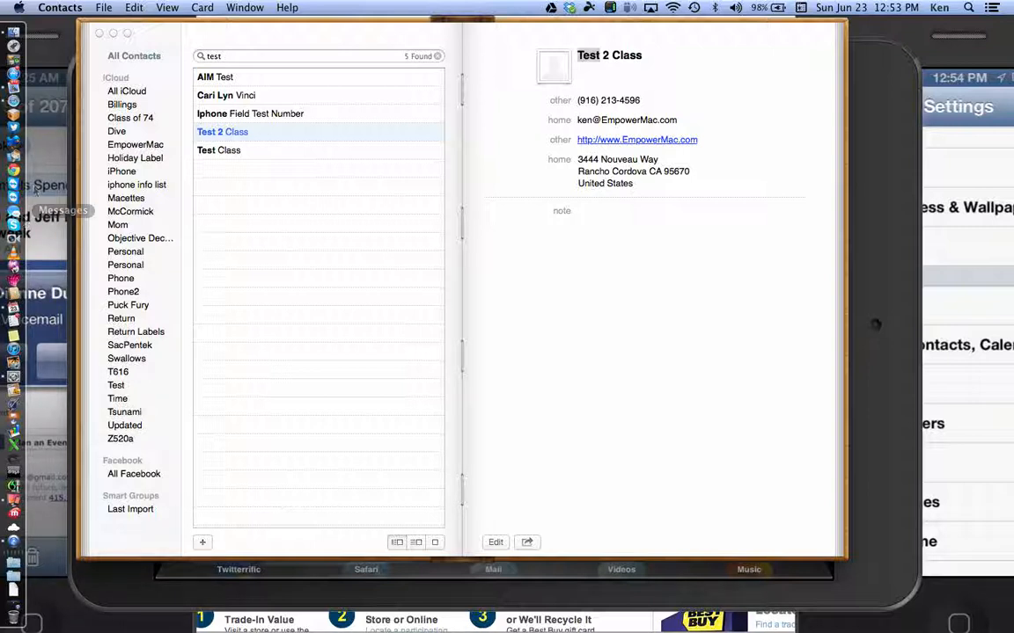
Step: Delete 'test' from the Contacts search field to restore the full All Contacts list
click(262, 55)
drag(262, 55, 174, 43)
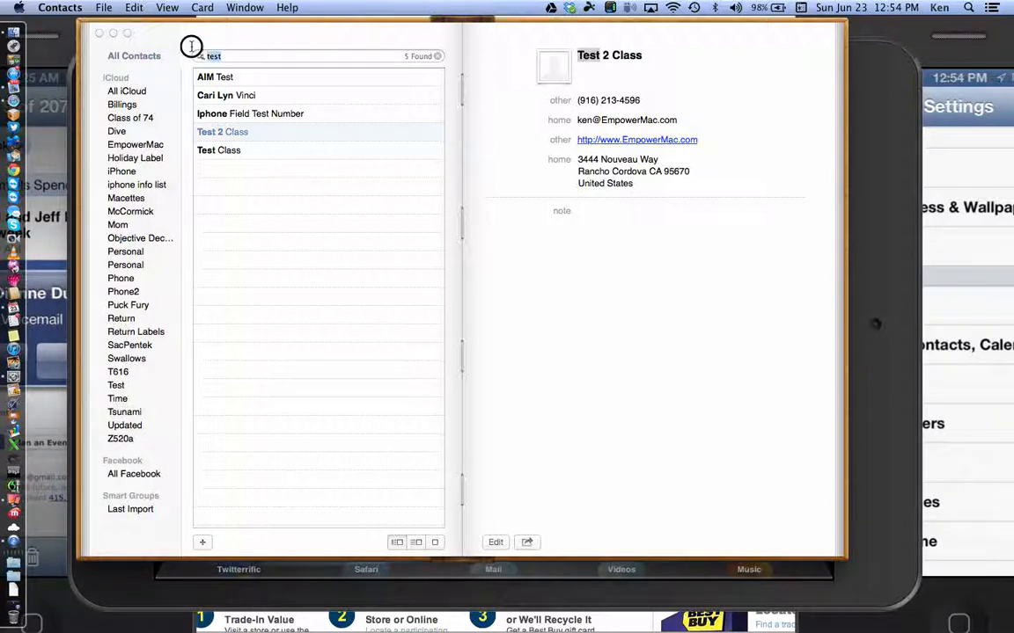
key(BackSpace)
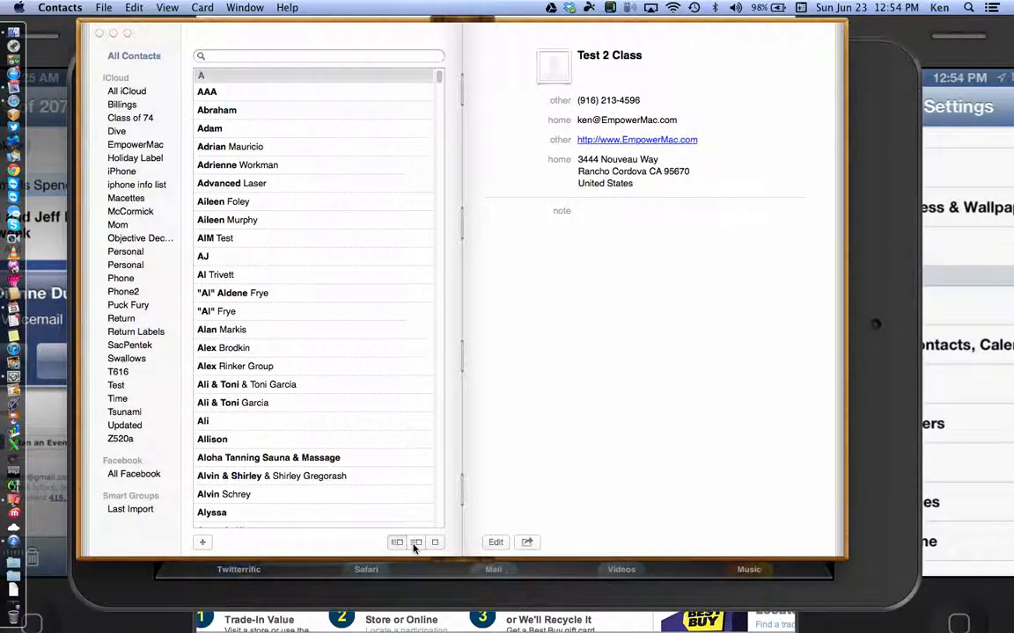
click(415, 544)
click(397, 543)
click(415, 544)
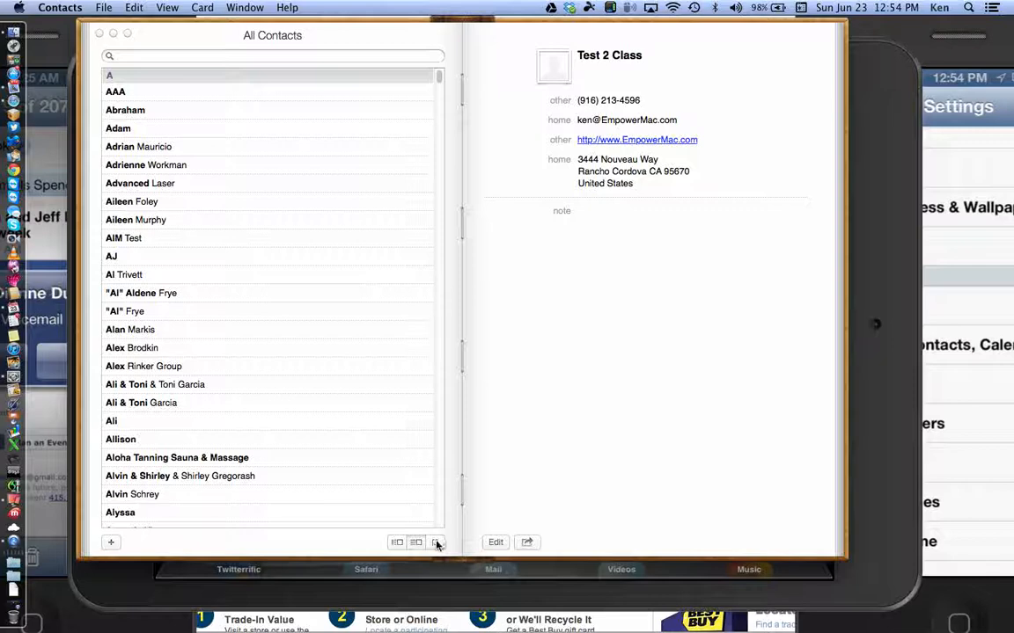
click(438, 544)
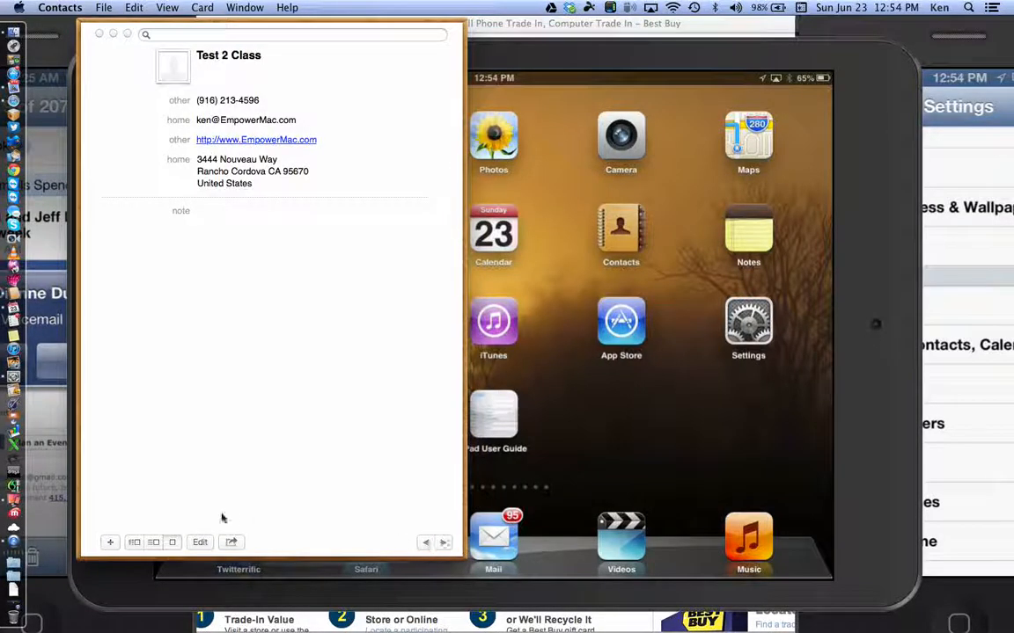
click(134, 544)
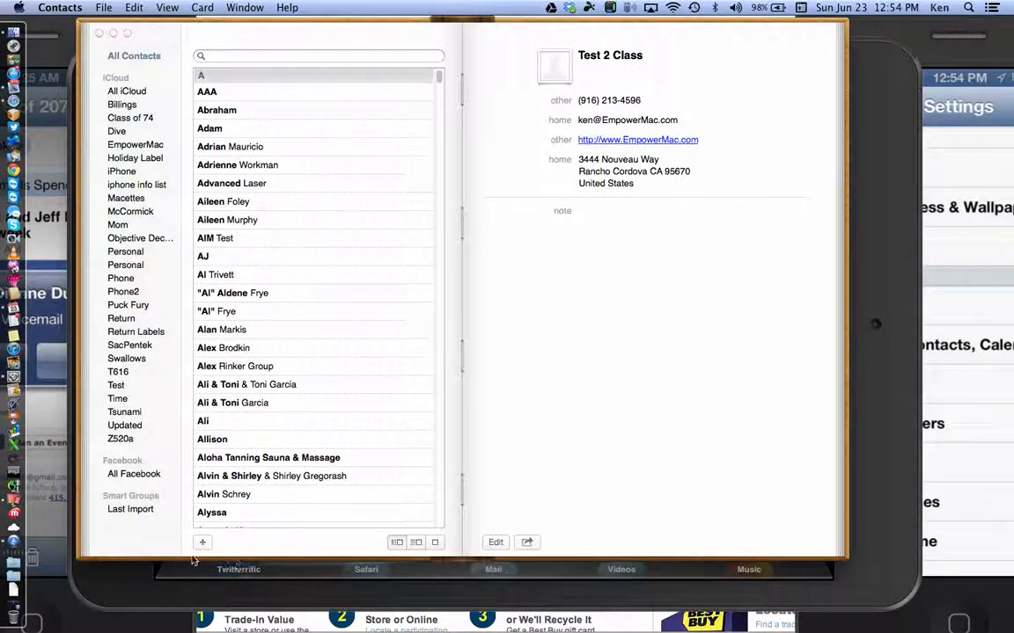
click(124, 442)
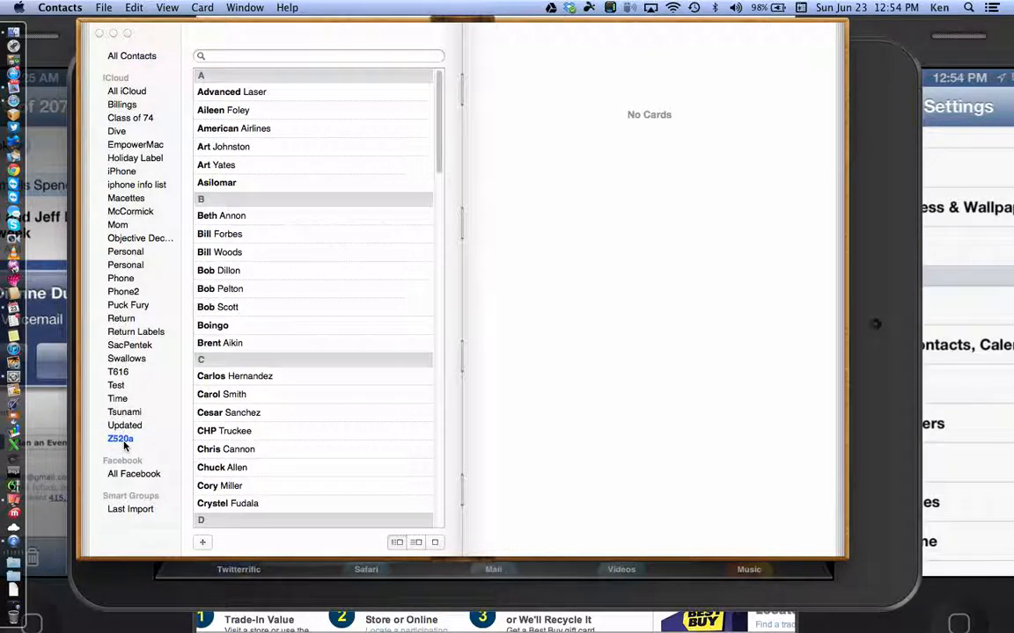
click(133, 60)
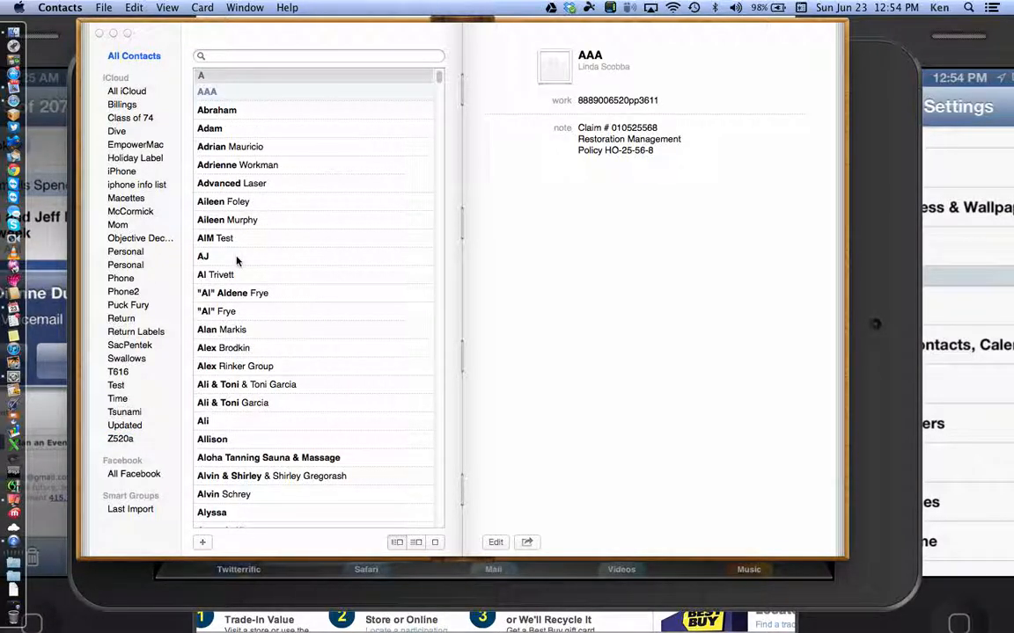
Step: Add a new contact card, first name Test3, last name Class, with a mobile phone number
click(203, 544)
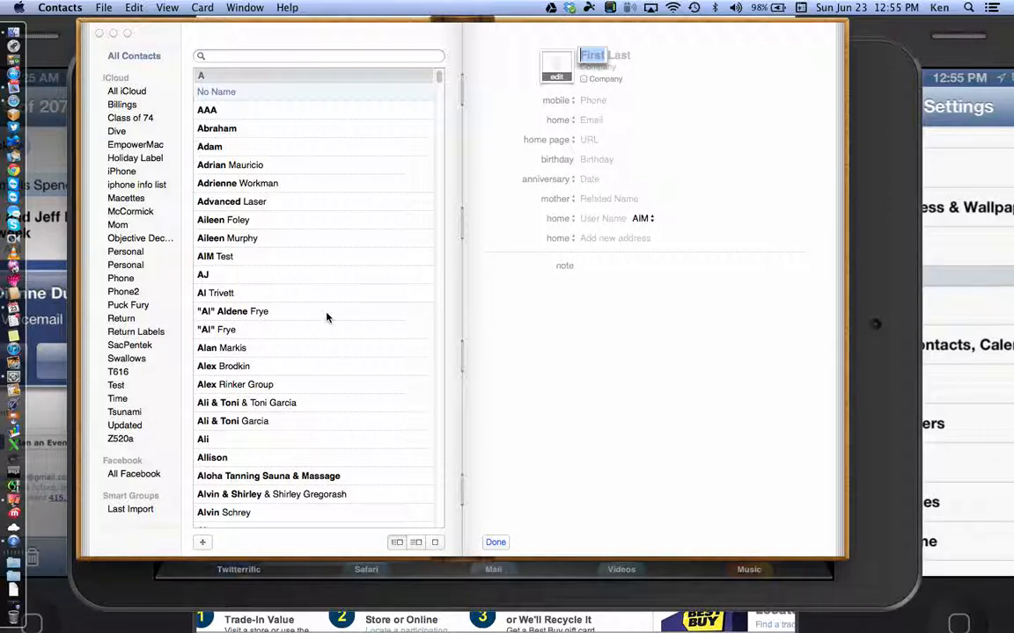
text(Test3)
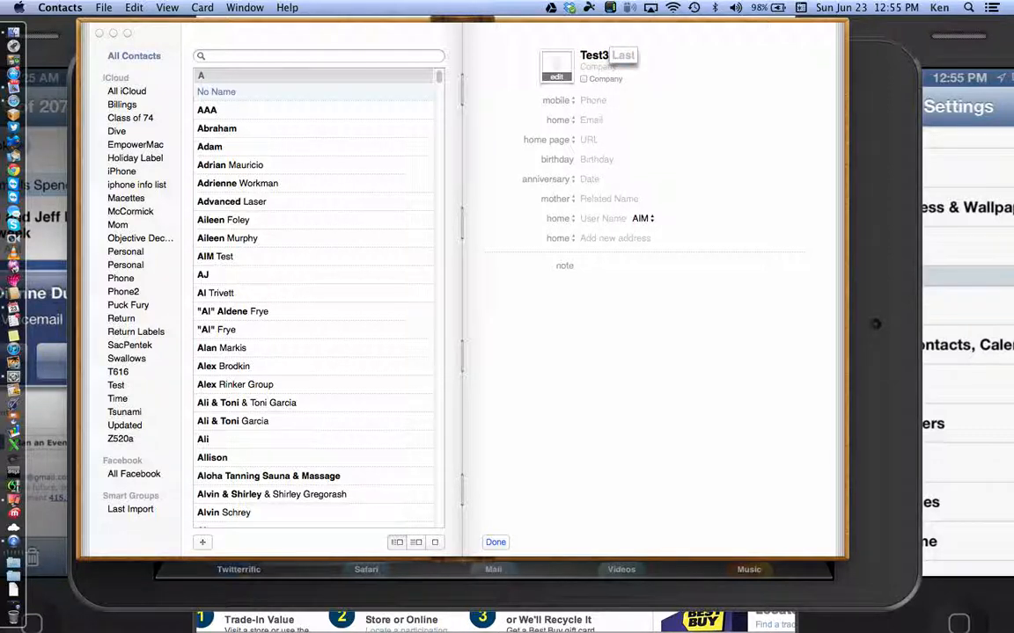
key(Tab)
text(Class)
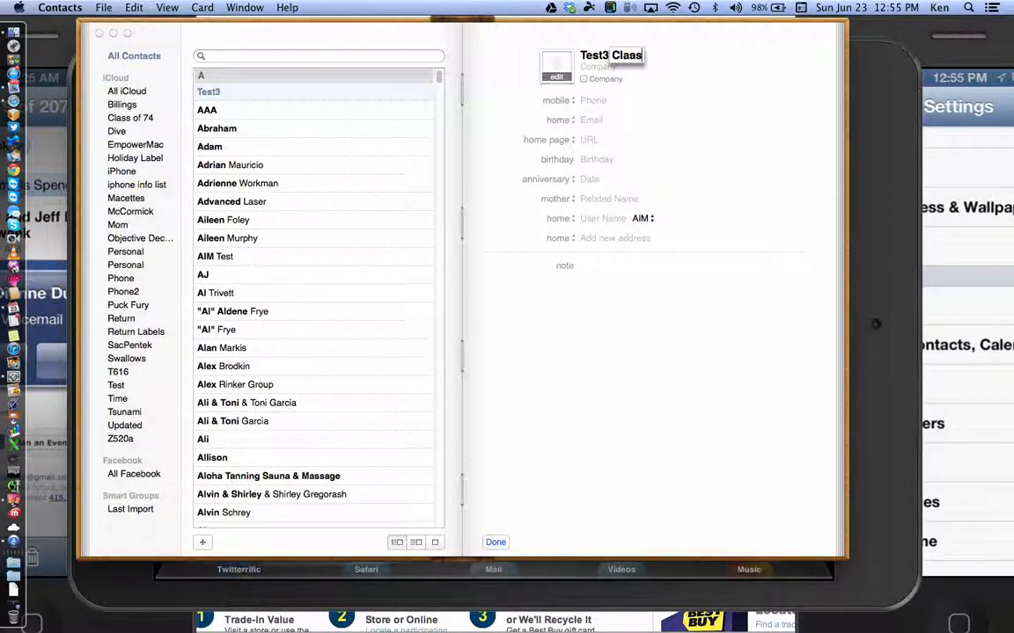
key(Tab)
key(Tab)
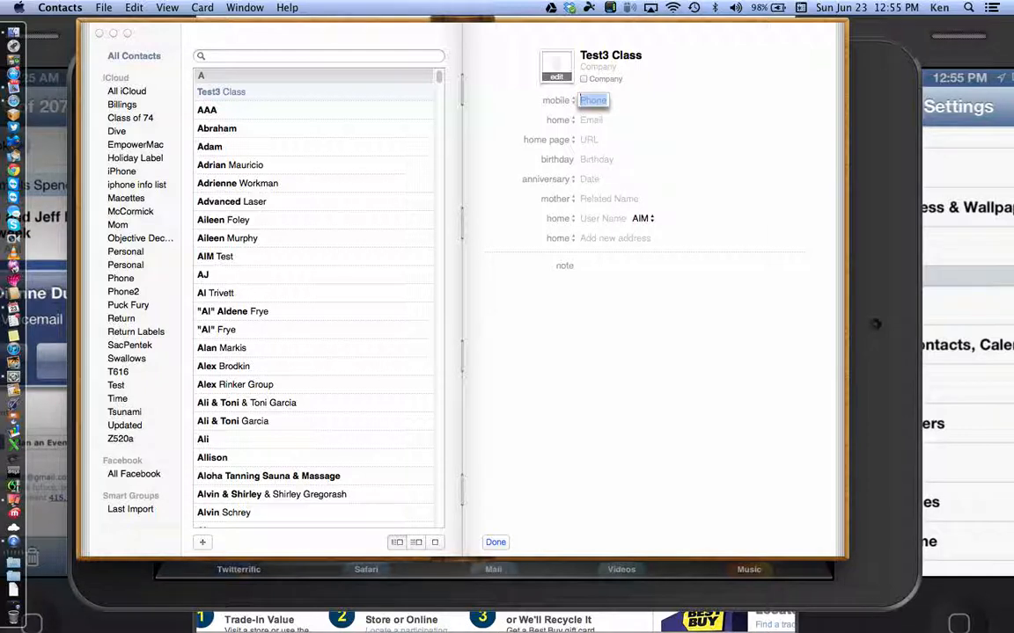
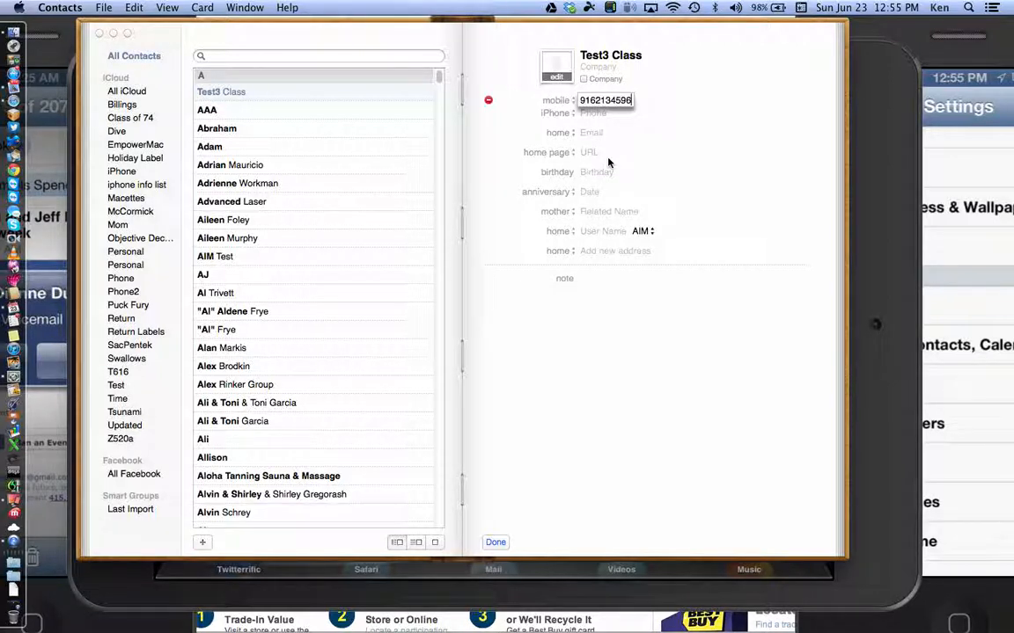
key(Tab)
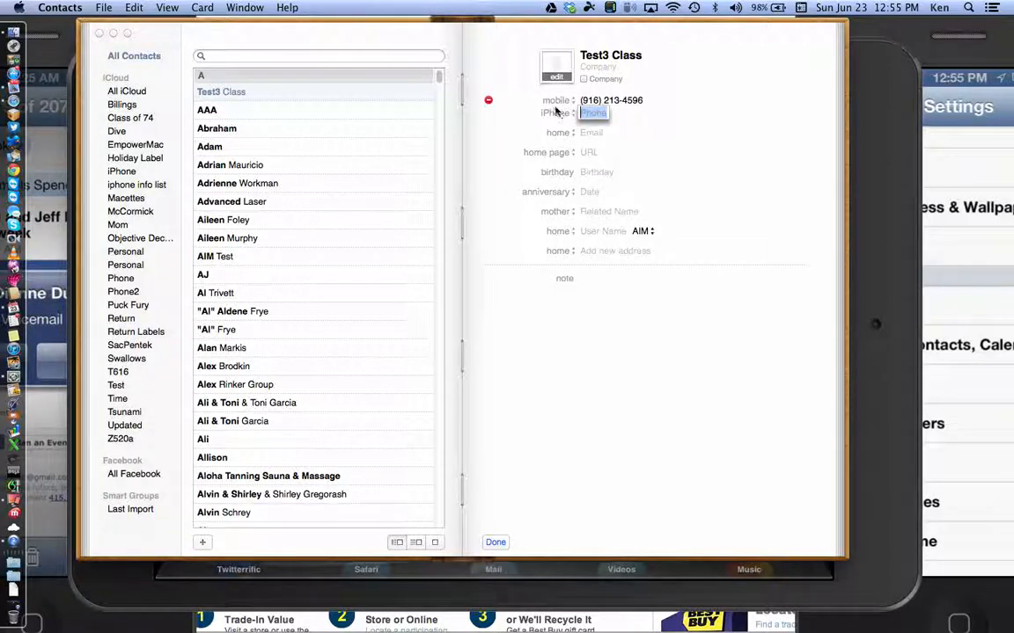
click(557, 100)
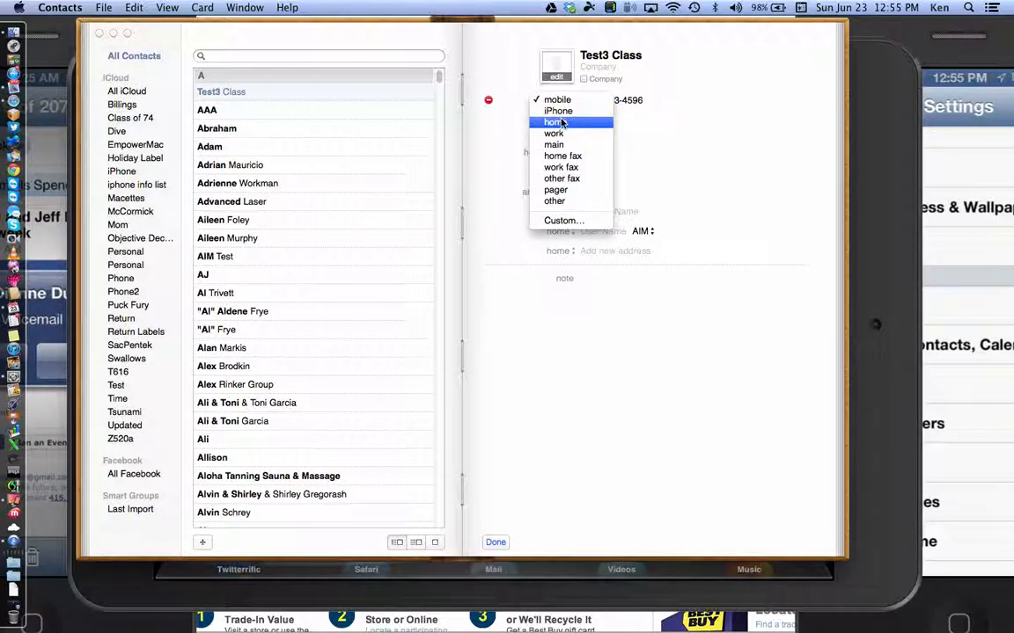
key(Escape)
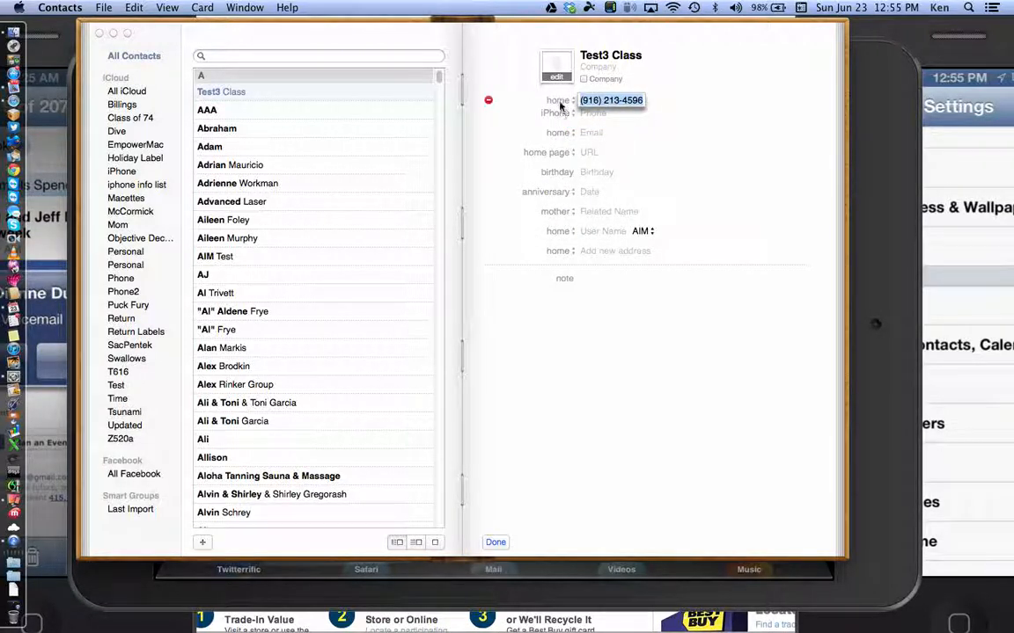
click(557, 100)
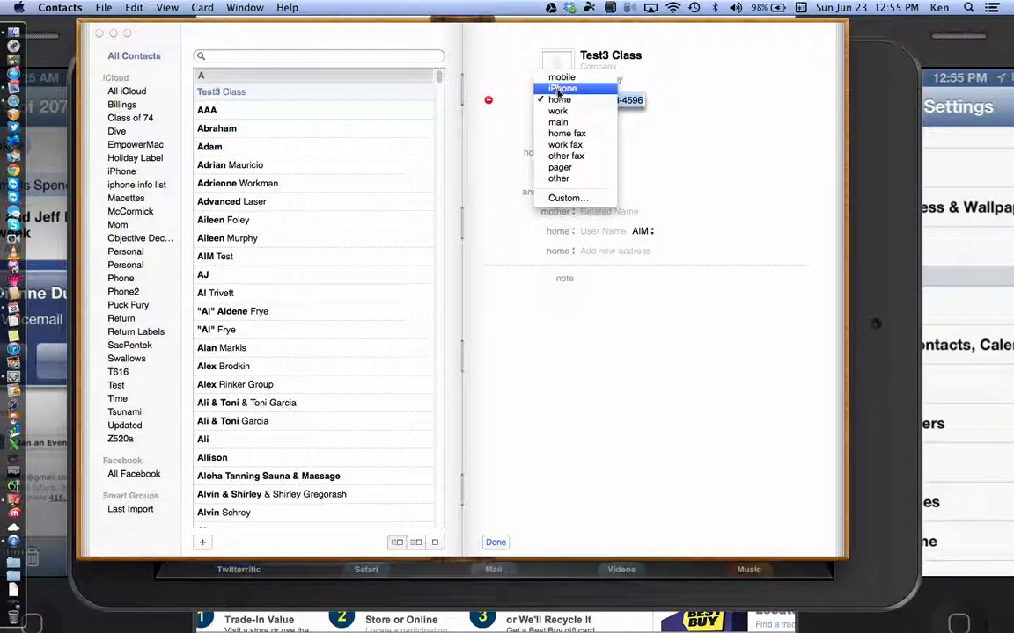
click(669, 148)
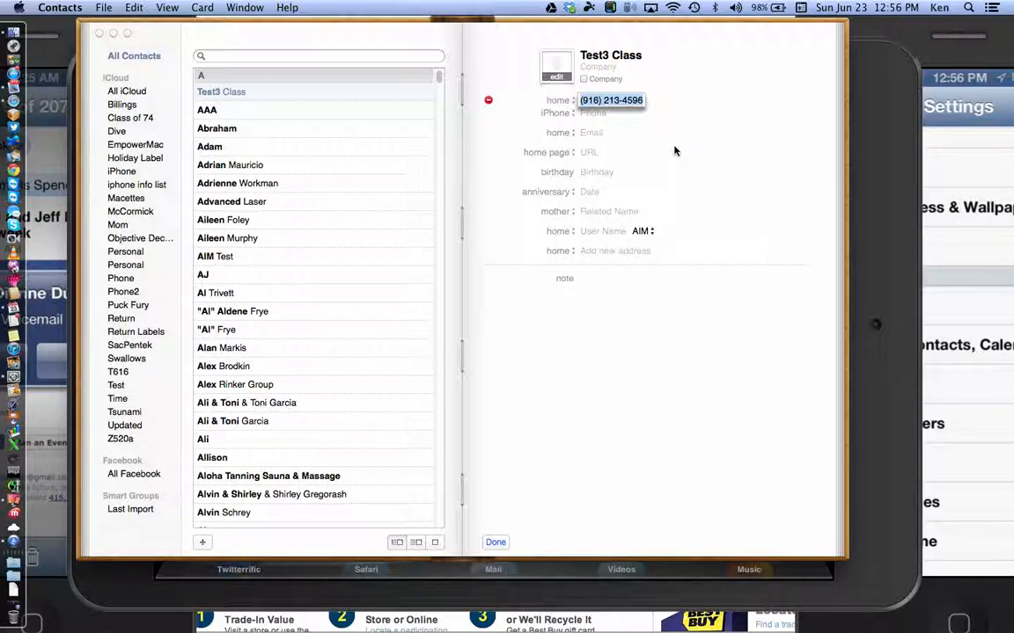
click(887, 234)
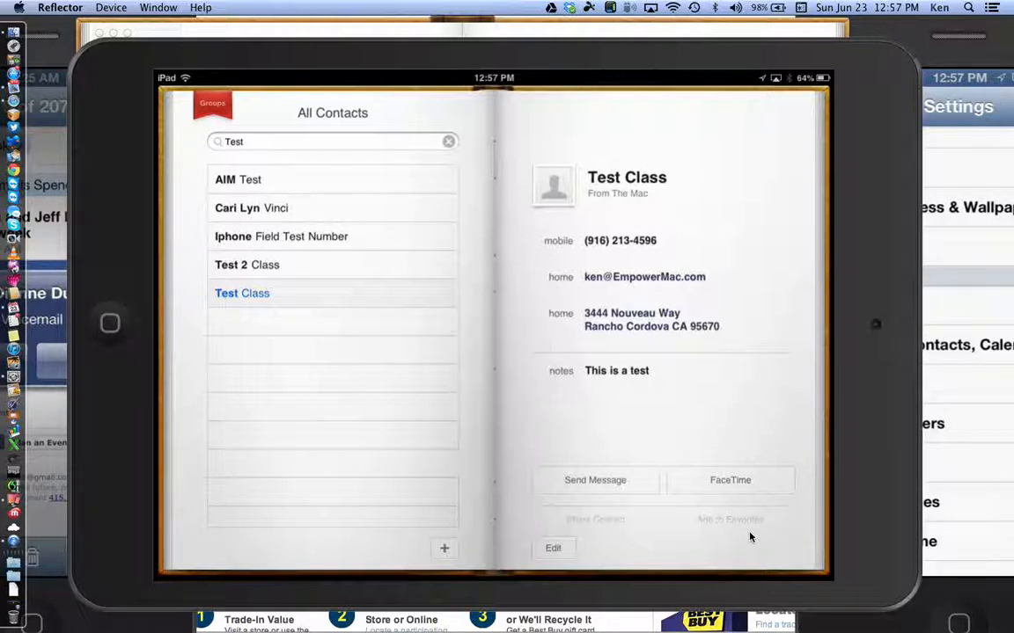
Step: Bring the Mac Contacts window showing the Test3 Class card back in front
click(345, 33)
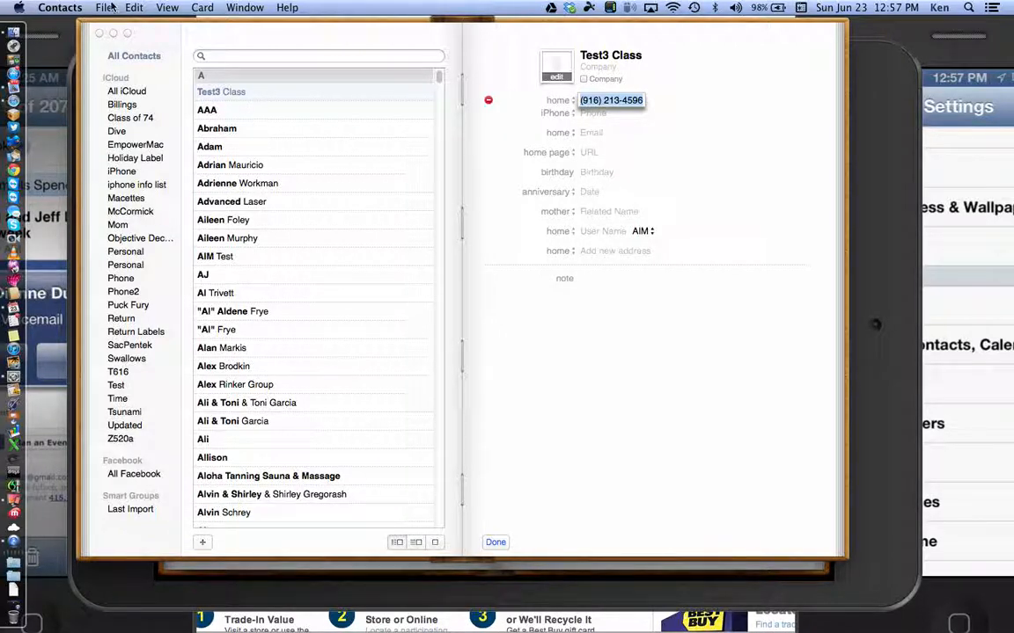
Step: Create a new contact group from the File menu, name it 'Test Group', then show All Contacts
click(79, 7)
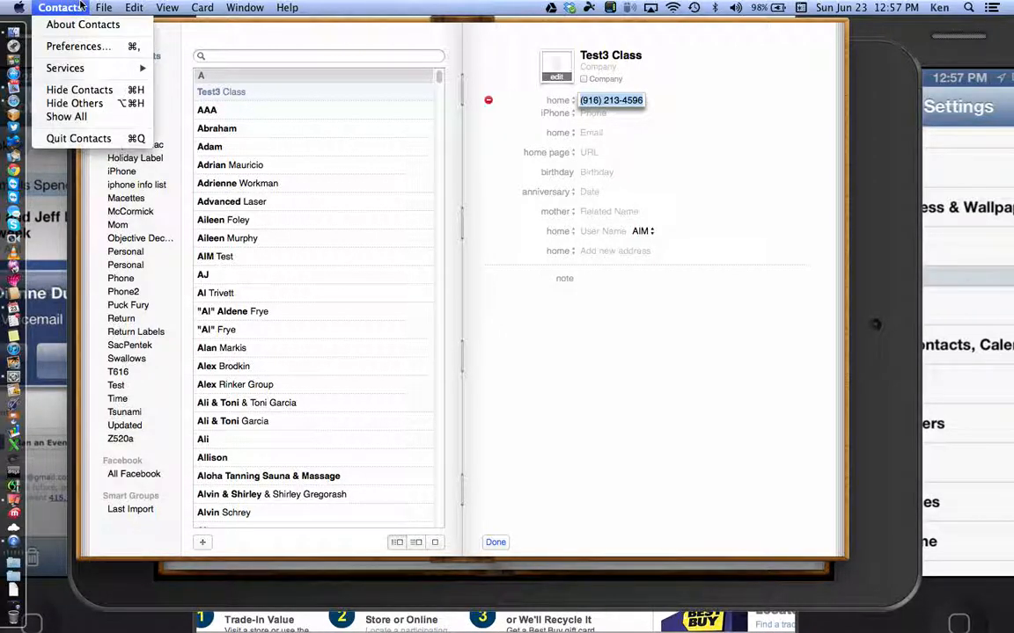
mouse_move(100, 7)
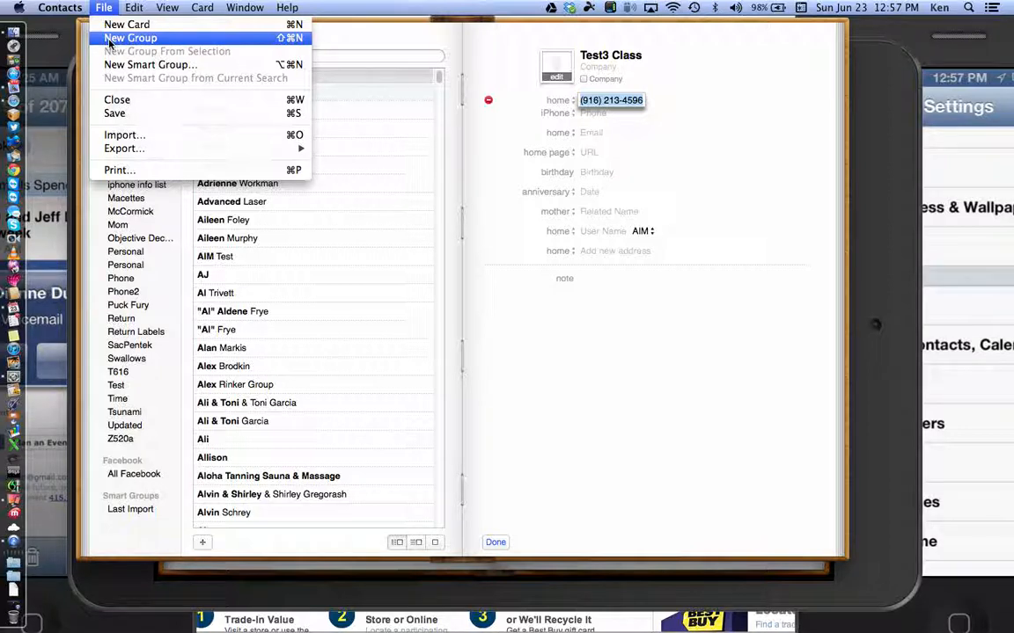
click(109, 39)
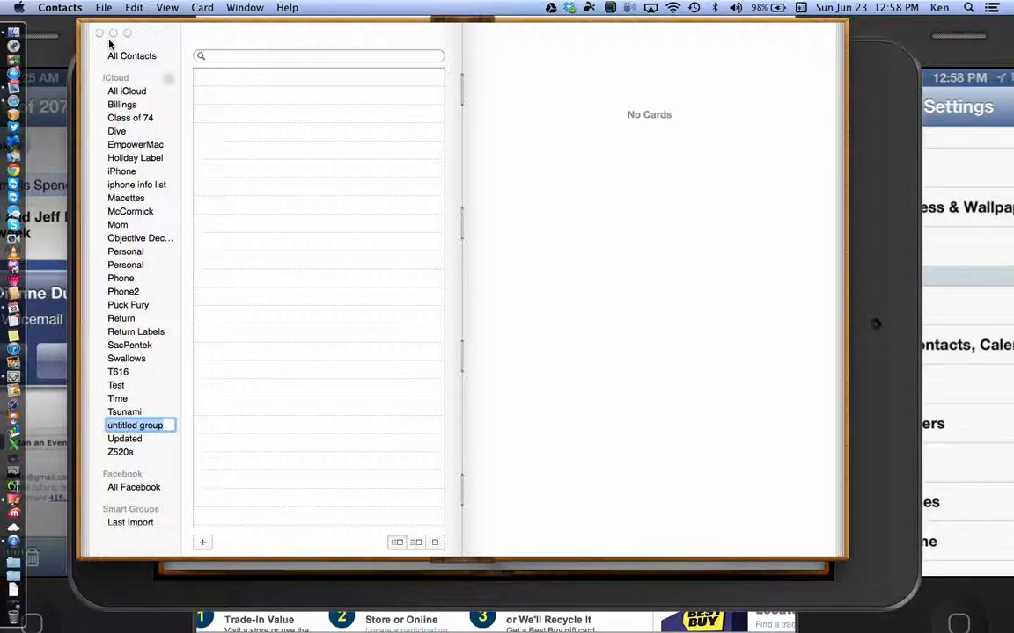
text(Te)
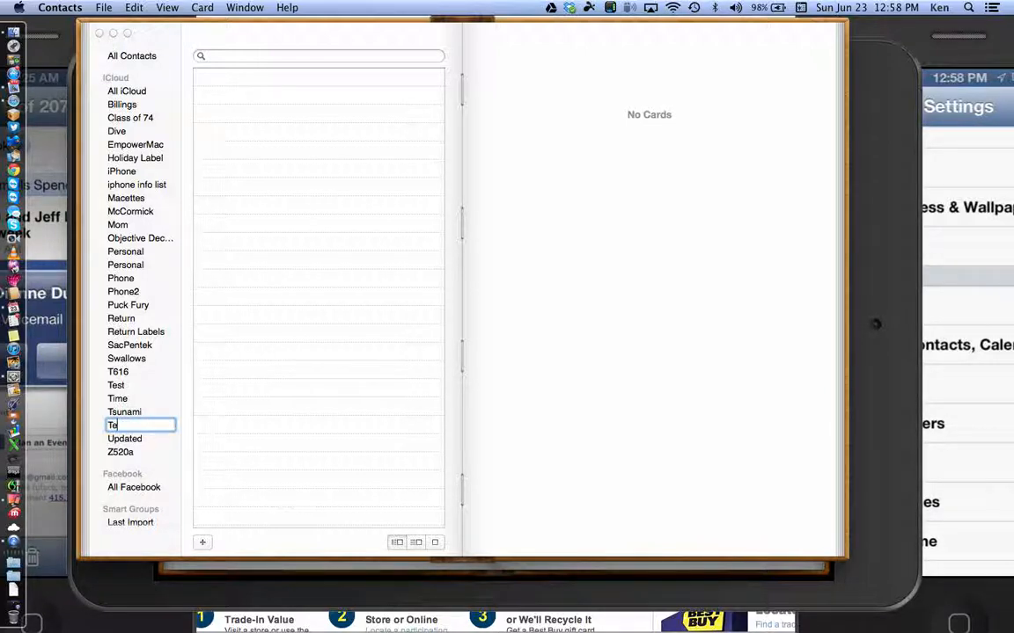
key(BackSpace)
key(BackSpace)
text(GroupTes)
key(BackSpace)
key(BackSpace)
key(BackSpace)
key(BackSpace)
key(BackSpace)
key(BackSpace)
key(BackSpace)
text(Test Group)
key(Return)
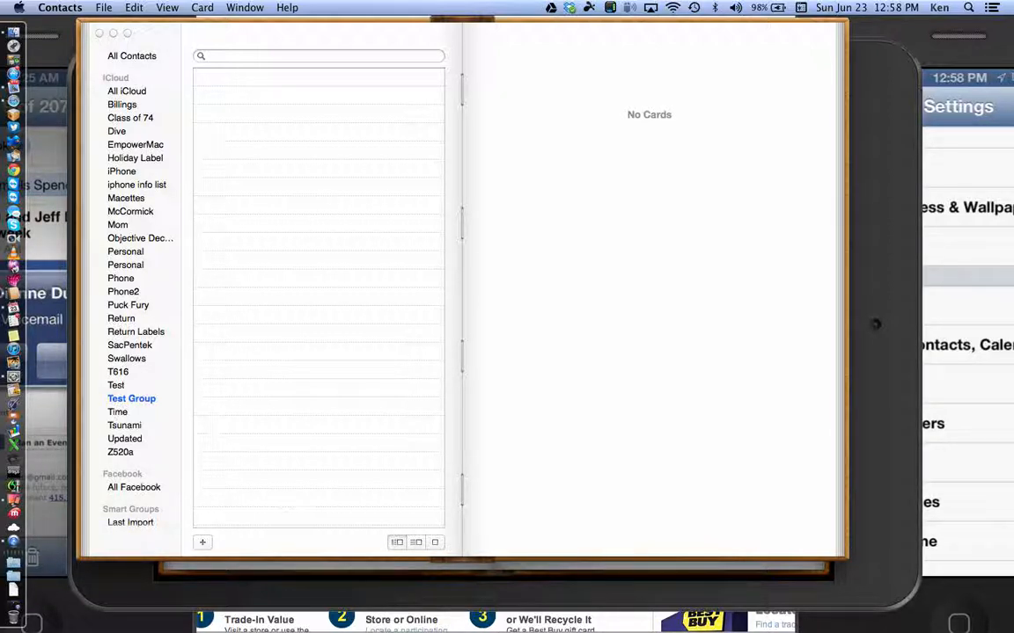
click(120, 56)
Step: Search contacts for 'test' and drag Test 2 Class into Test Group
click(220, 57)
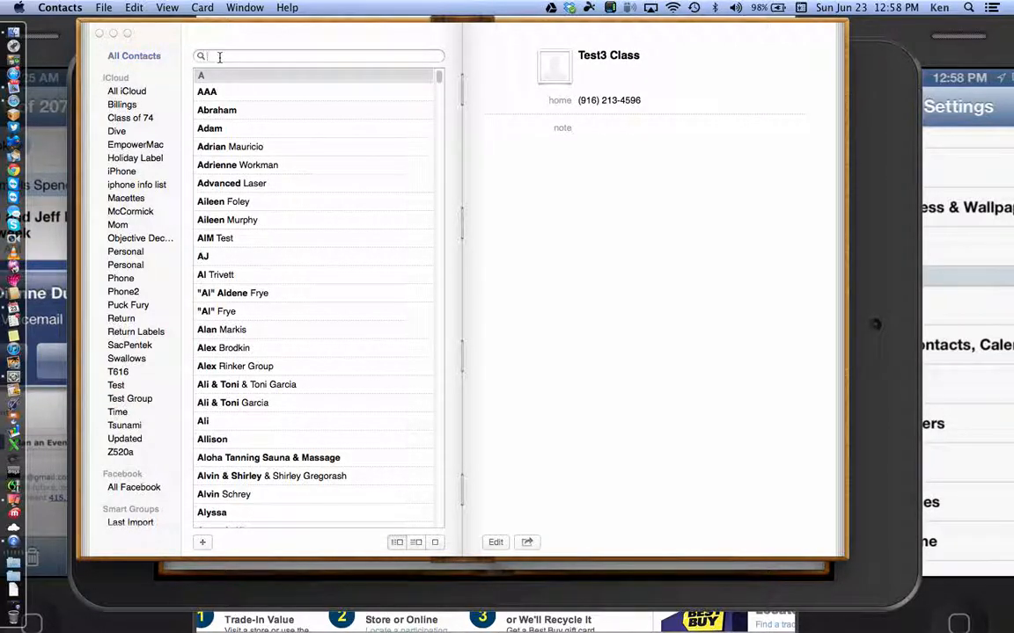
text(tes)
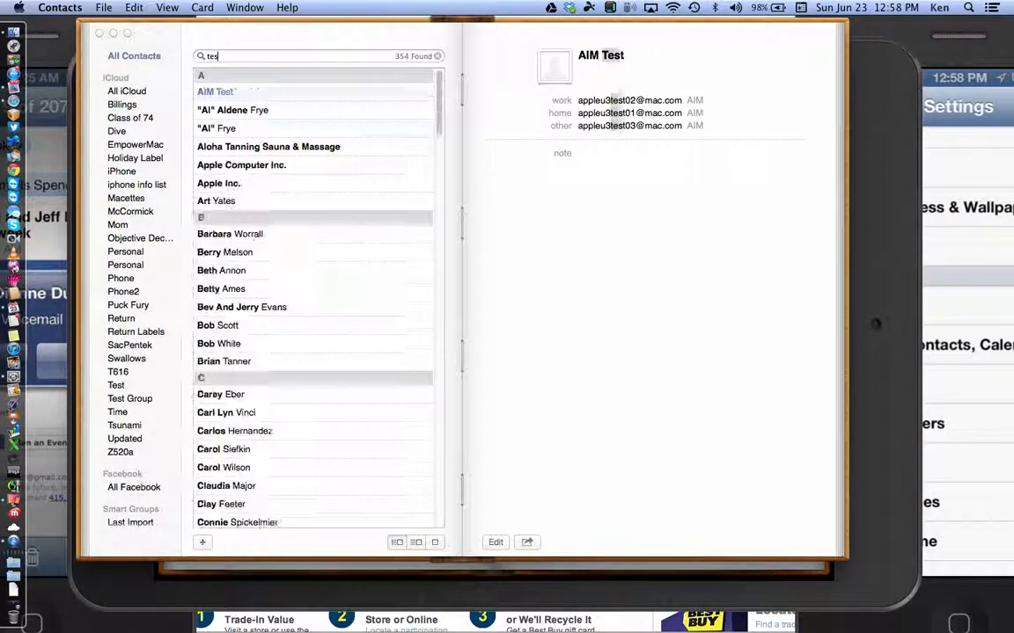
text(t)
click(210, 187)
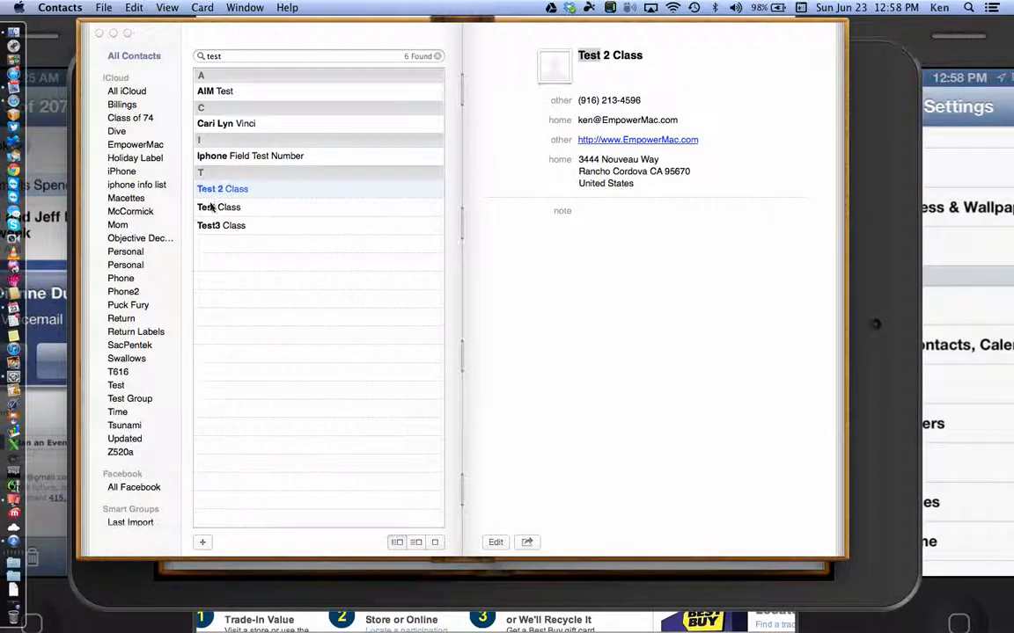
drag(195, 187, 154, 401)
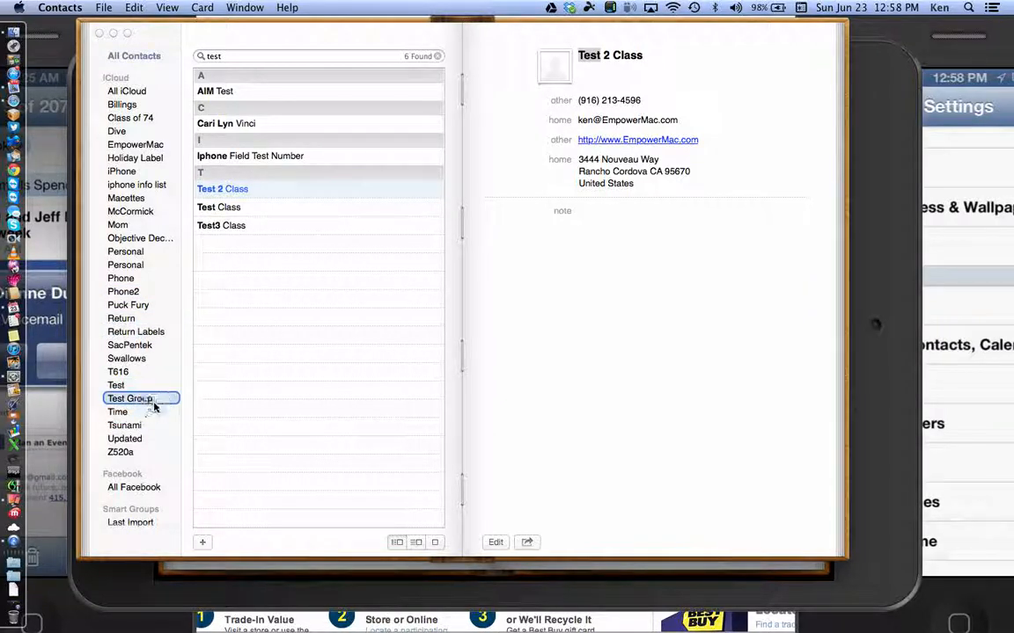
Step: Drag the Test Class and Test3 Class contacts into Test Group
click(228, 205)
drag(228, 208, 141, 399)
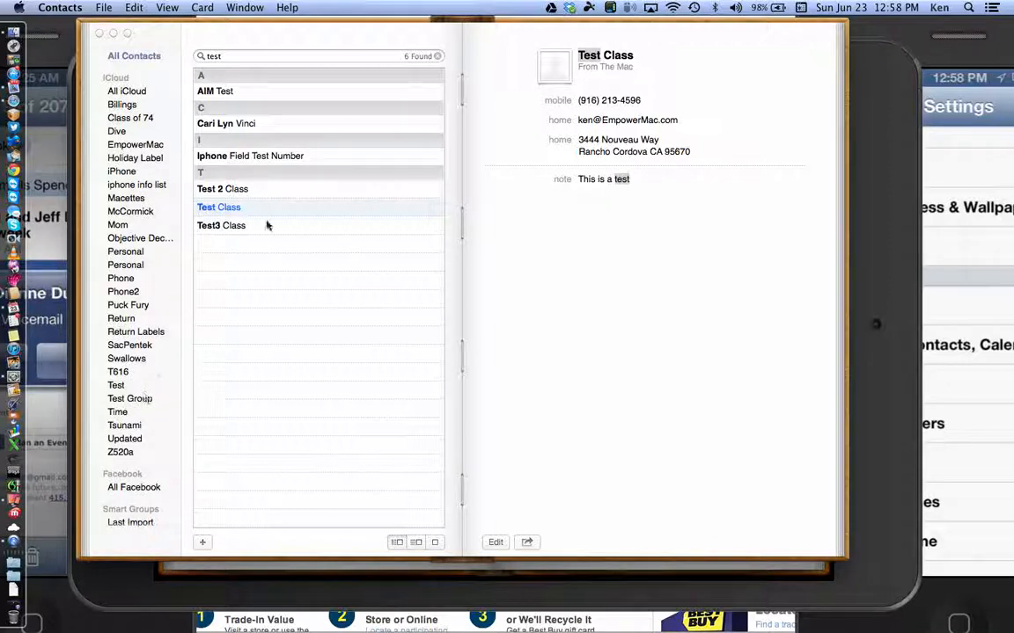
click(235, 209)
drag(235, 209, 145, 398)
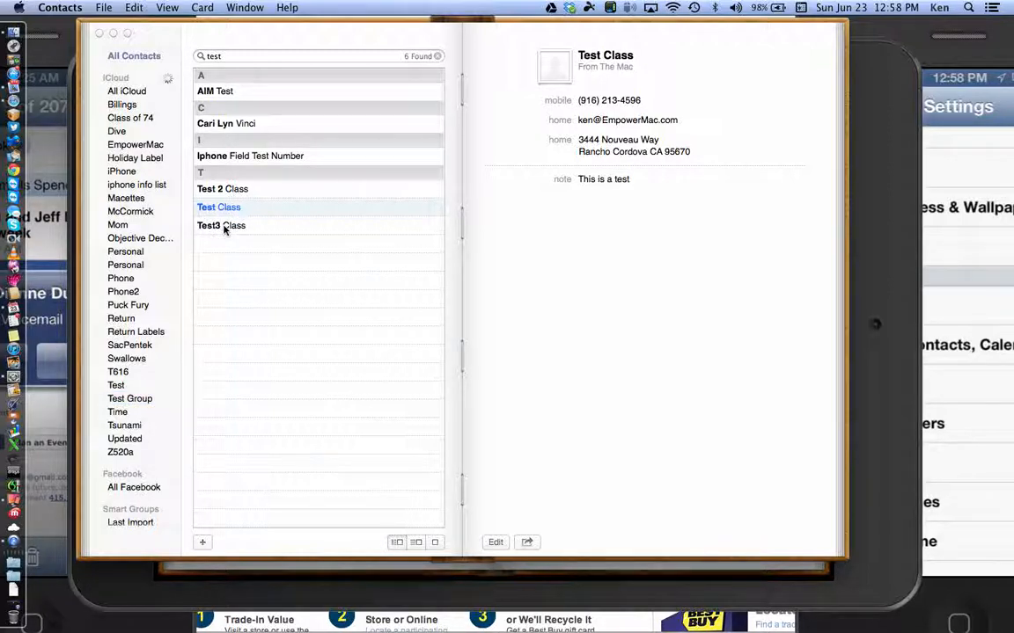
click(224, 227)
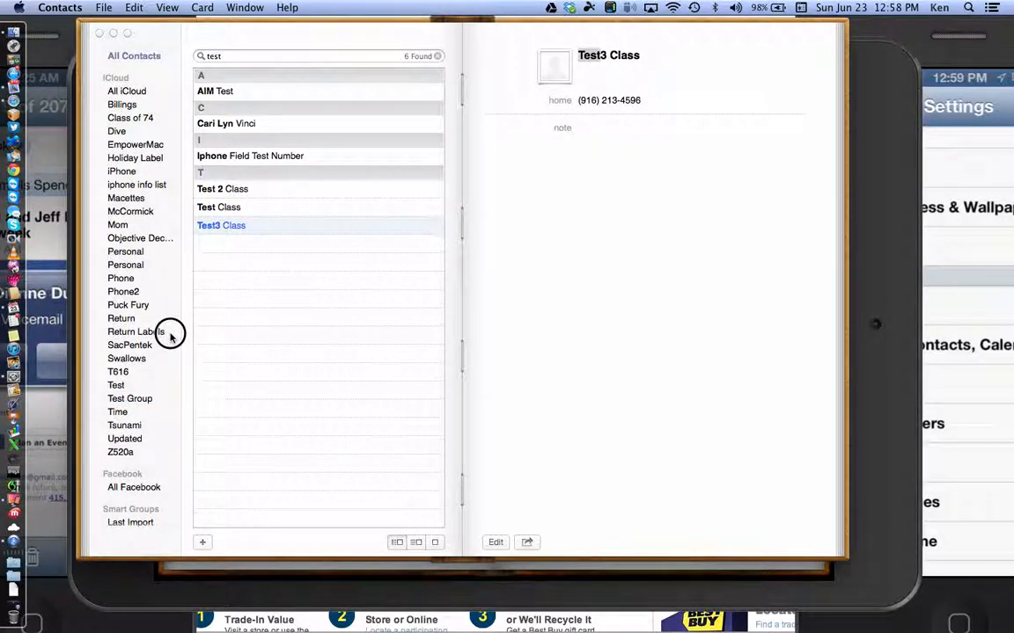
click(216, 226)
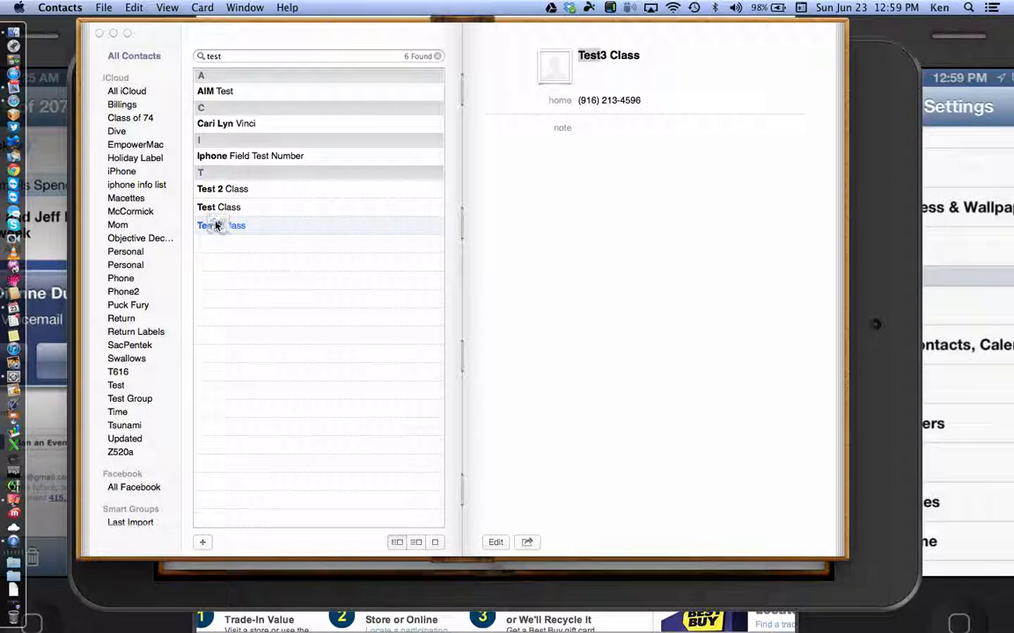
drag(215, 227, 139, 406)
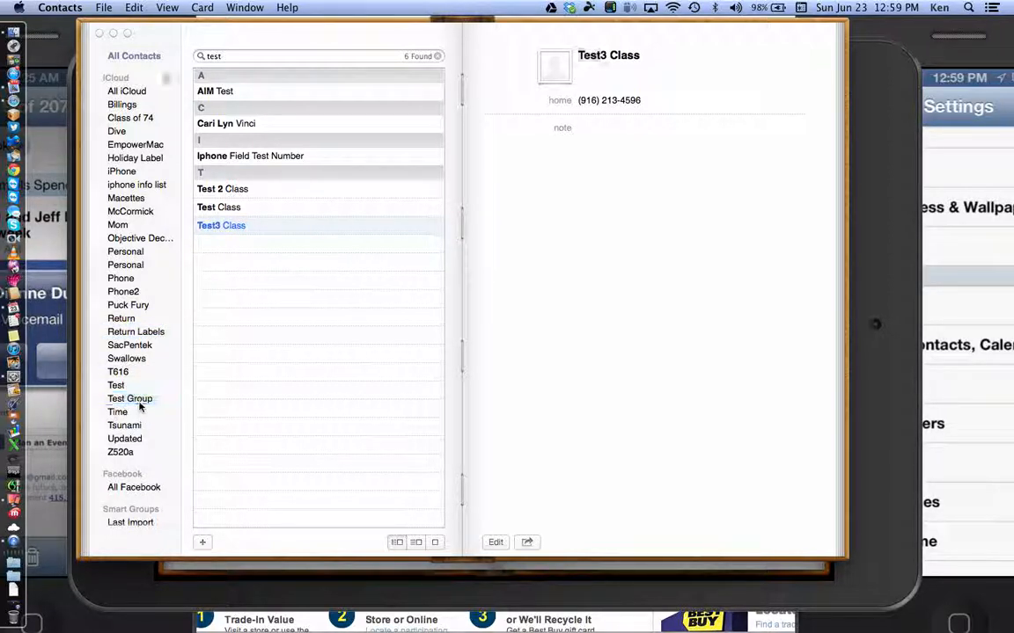
Step: Check Test Group's members, then re-add Test Class to Test Group from All Contacts
click(139, 404)
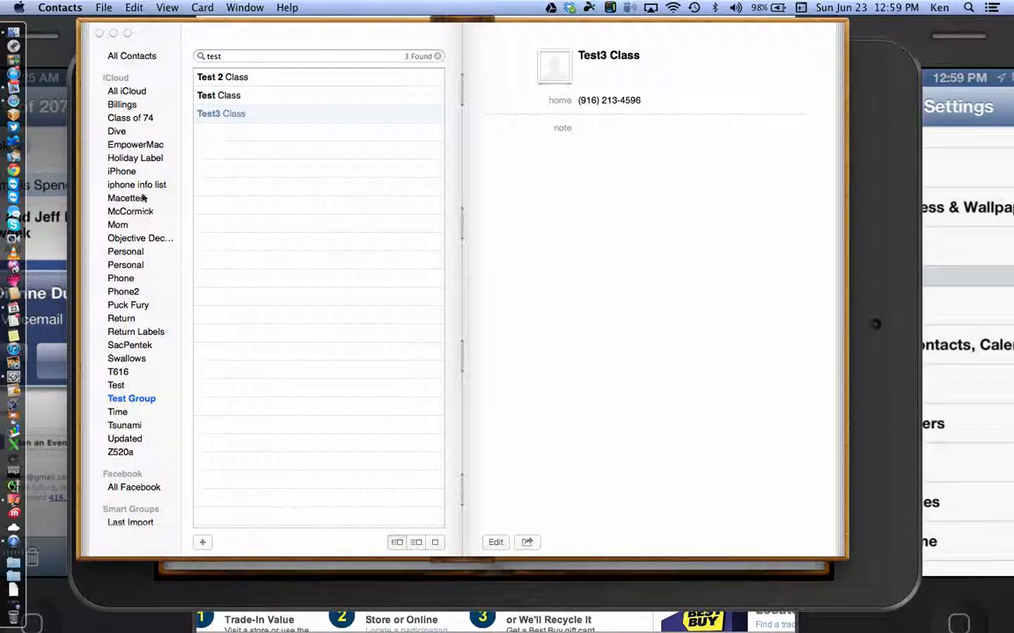
click(139, 57)
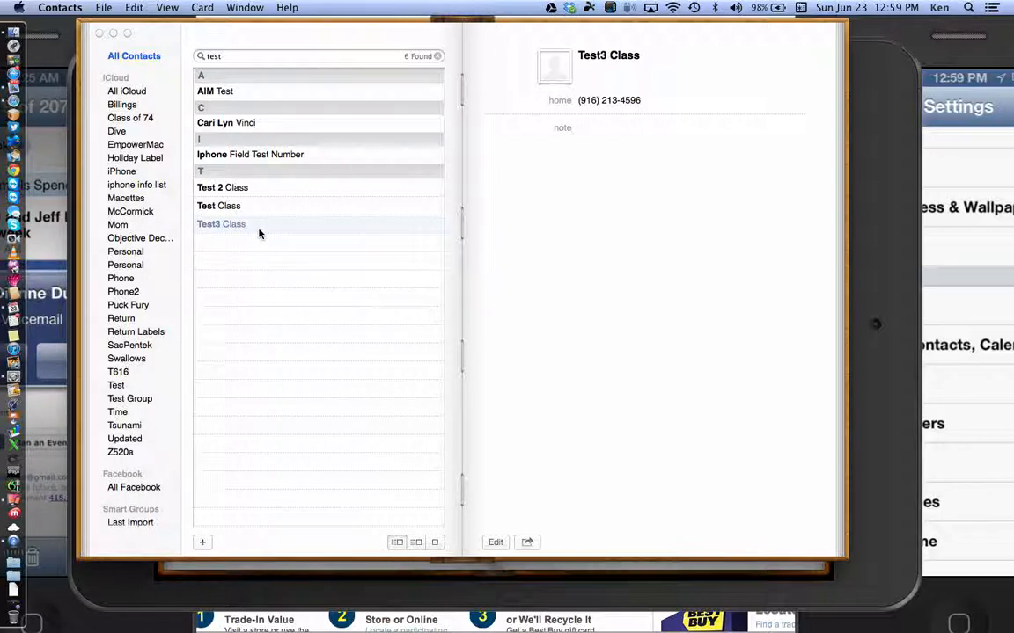
click(227, 272)
click(225, 208)
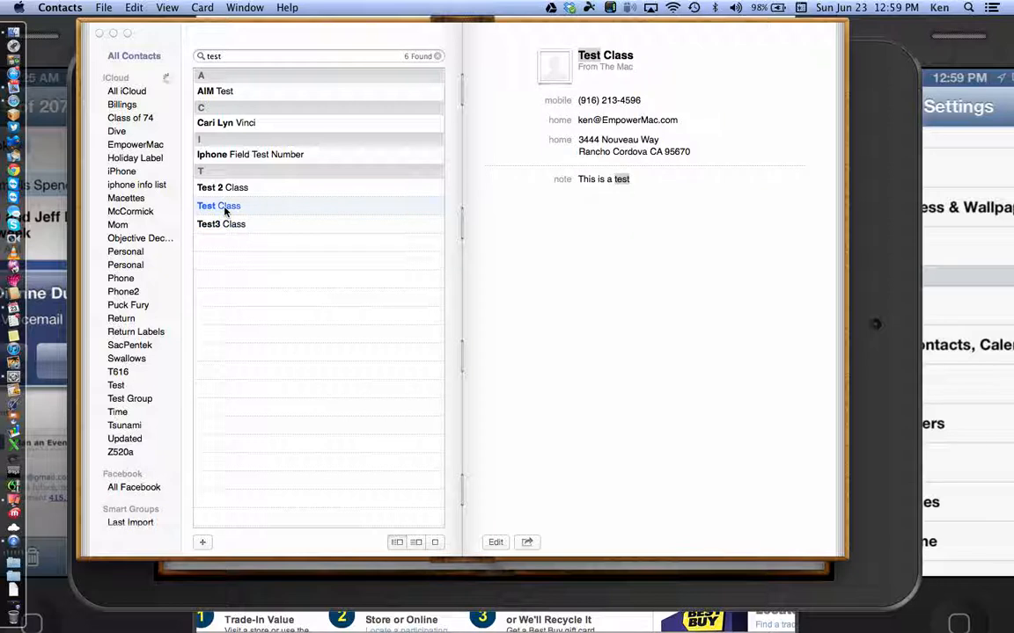
drag(224, 207, 139, 401)
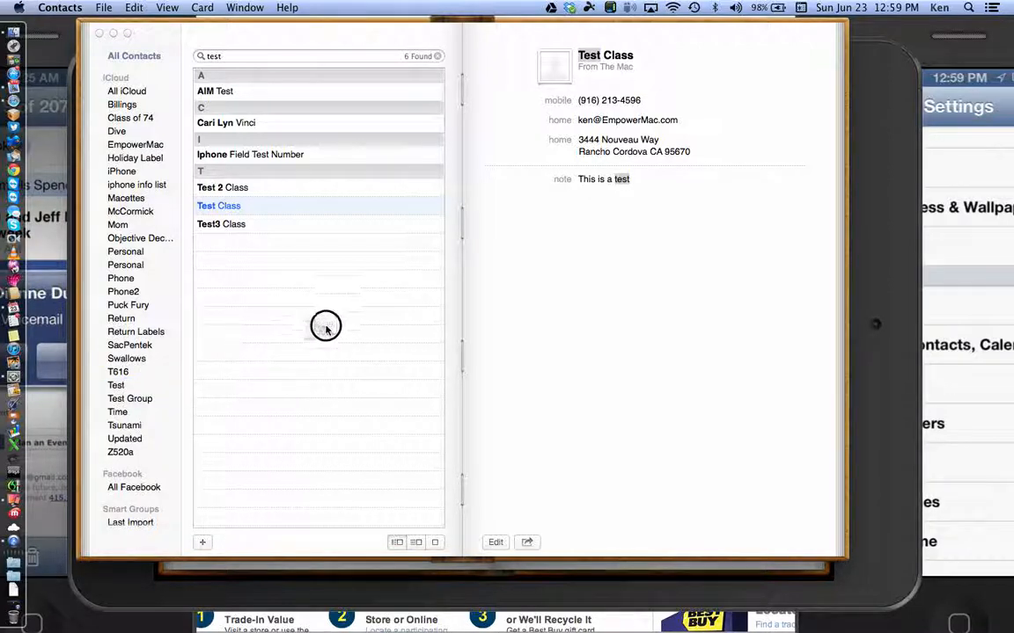
drag(310, 219, 308, 207)
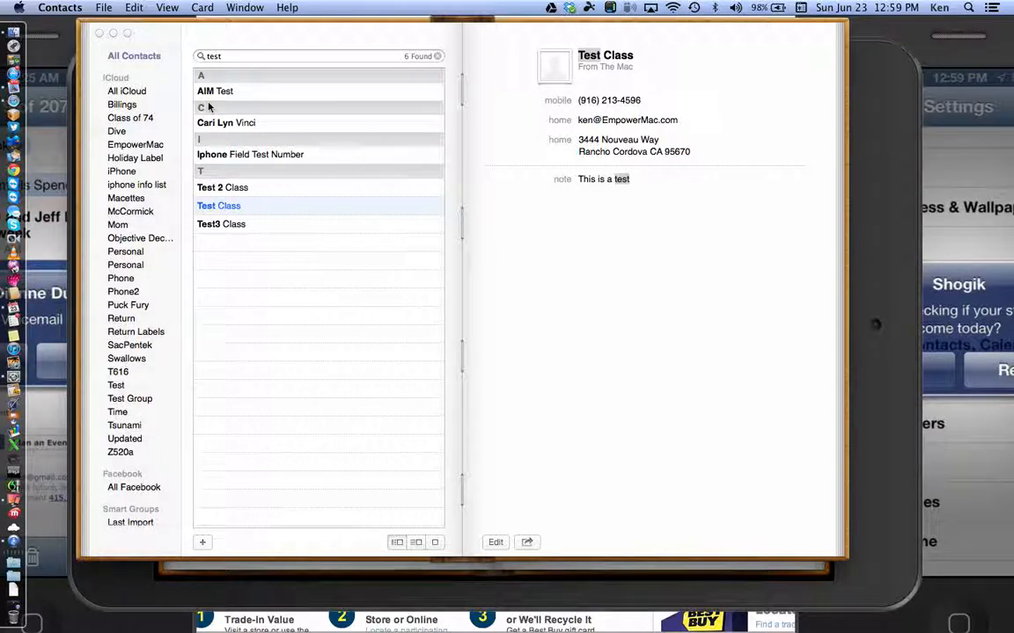
click(104, 8)
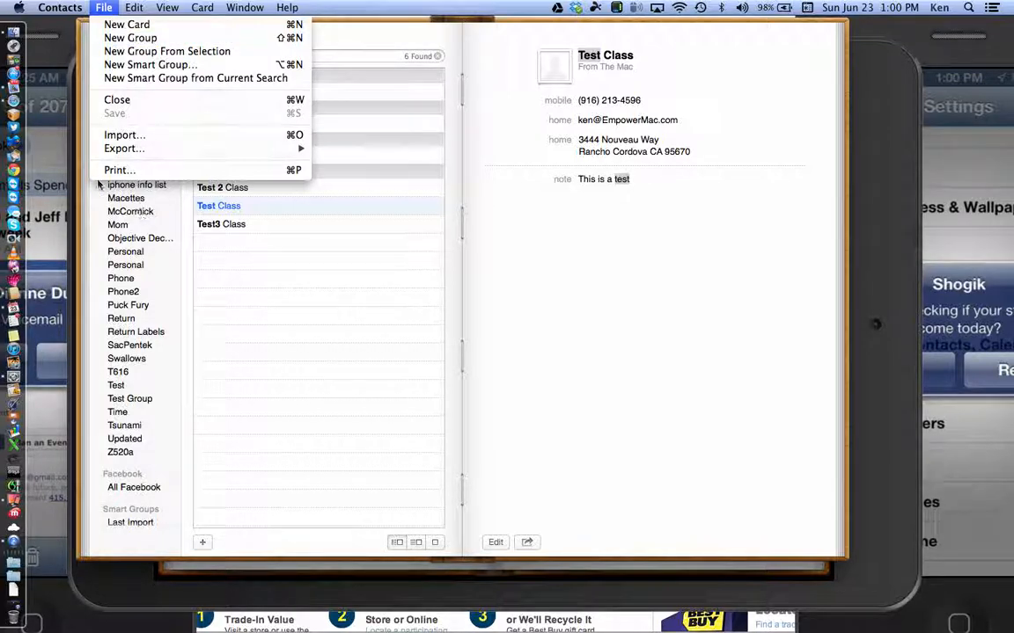
Step: Start a new Mail message addressed to Test Group, then bring the Reflector iPad mirror forward
click(14, 90)
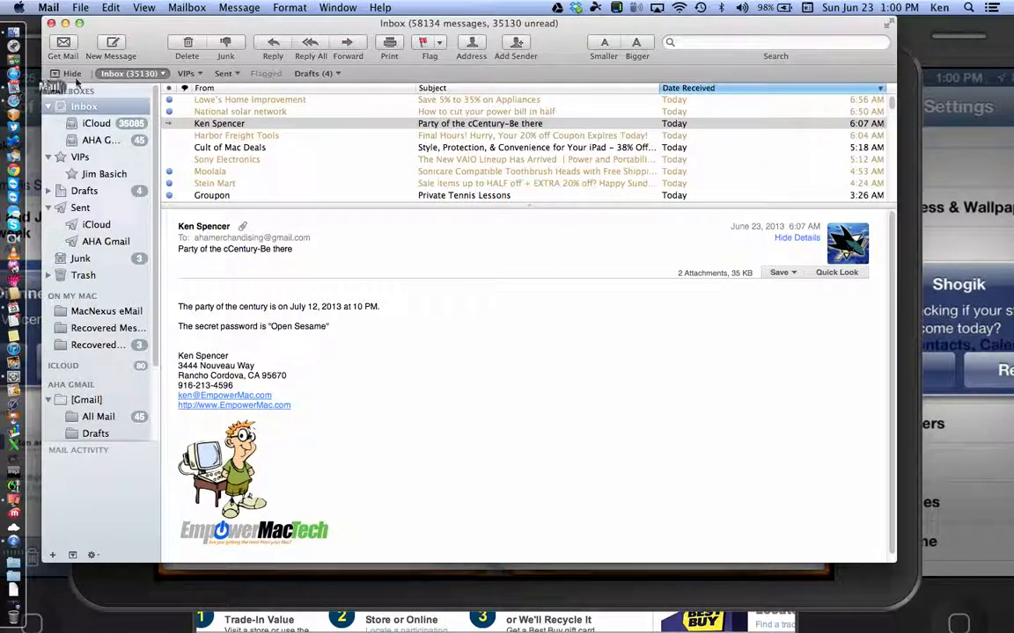
click(112, 46)
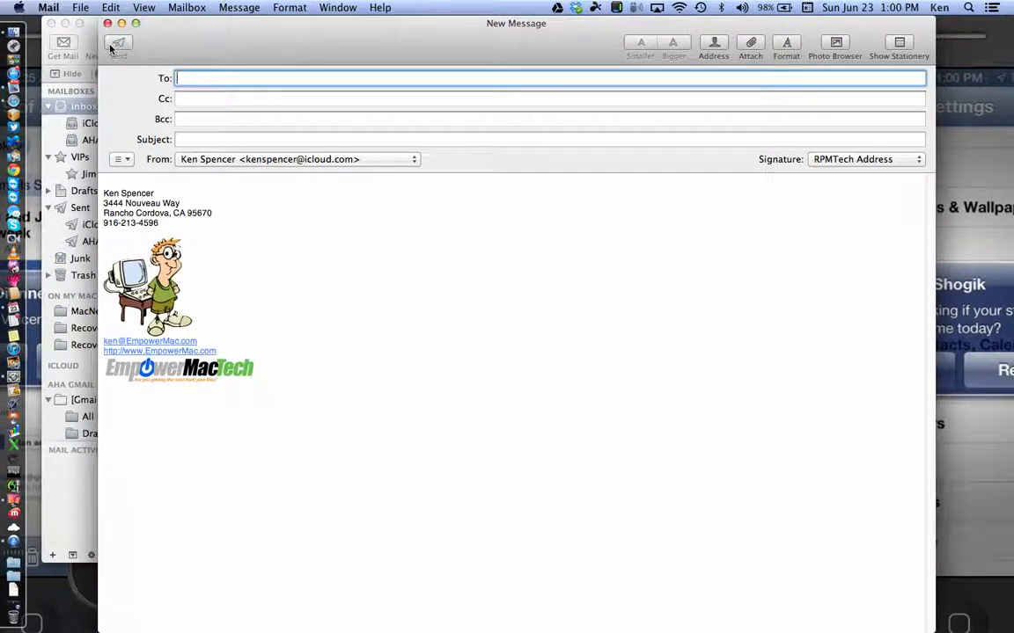
text(test)
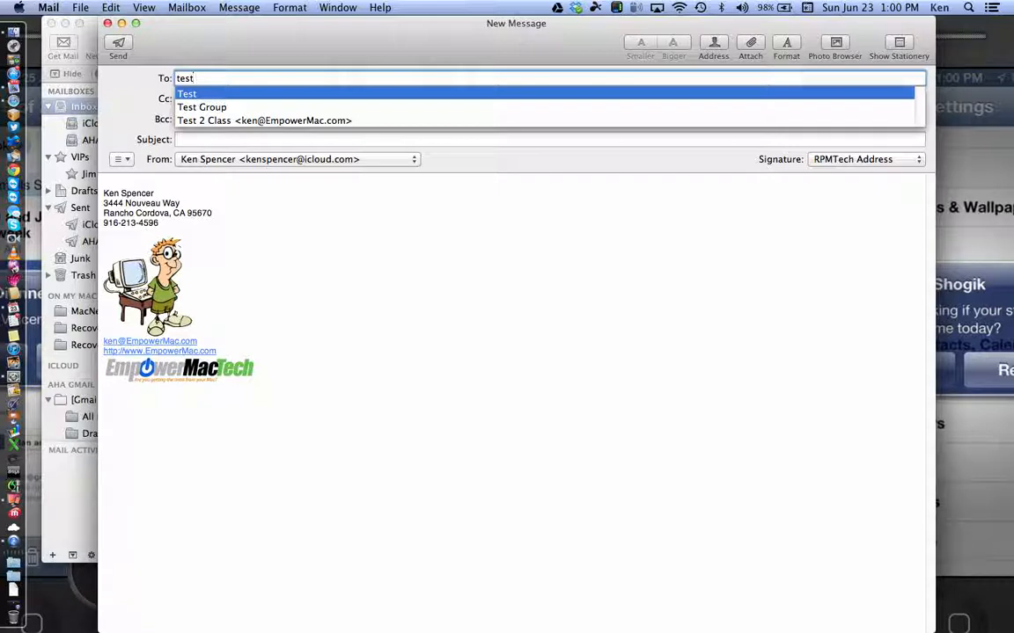
click(190, 105)
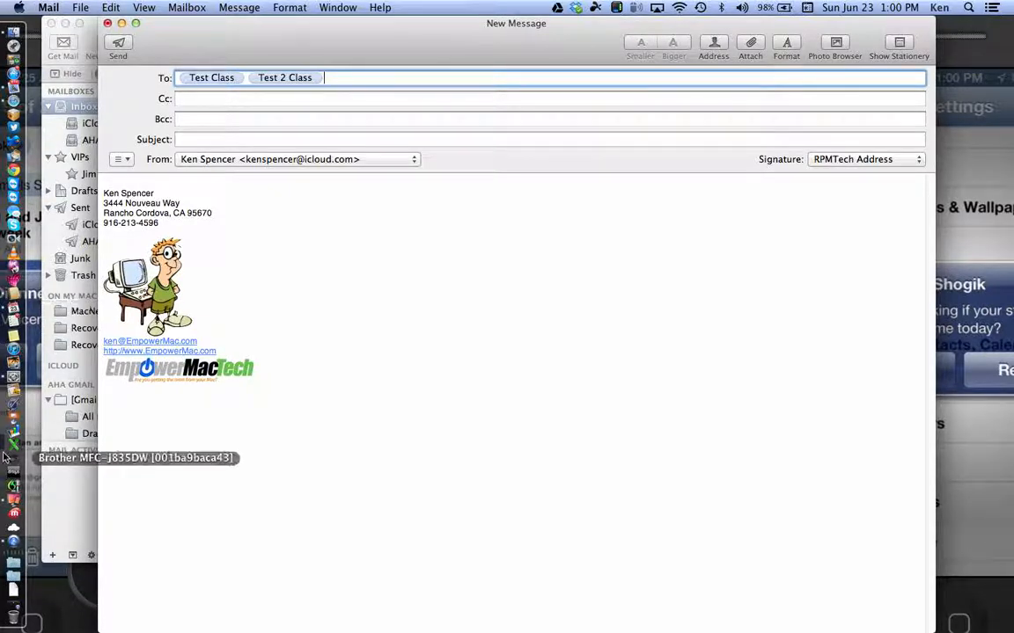
click(15, 499)
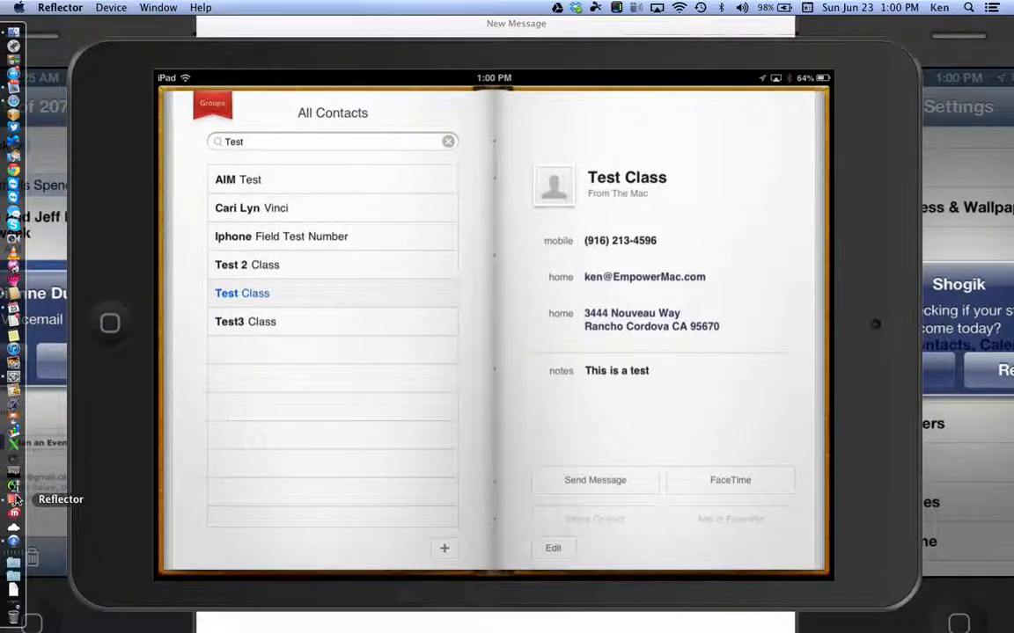
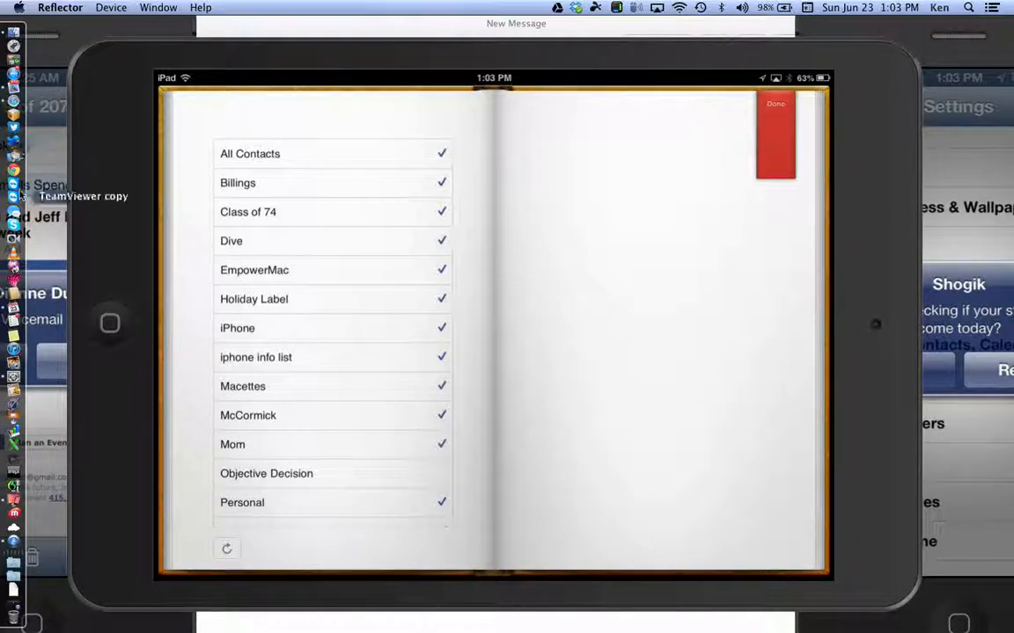
Step: Switch from the Reflector iPad mirror to Contacts, showing the six cards matching 'test'
click(14, 264)
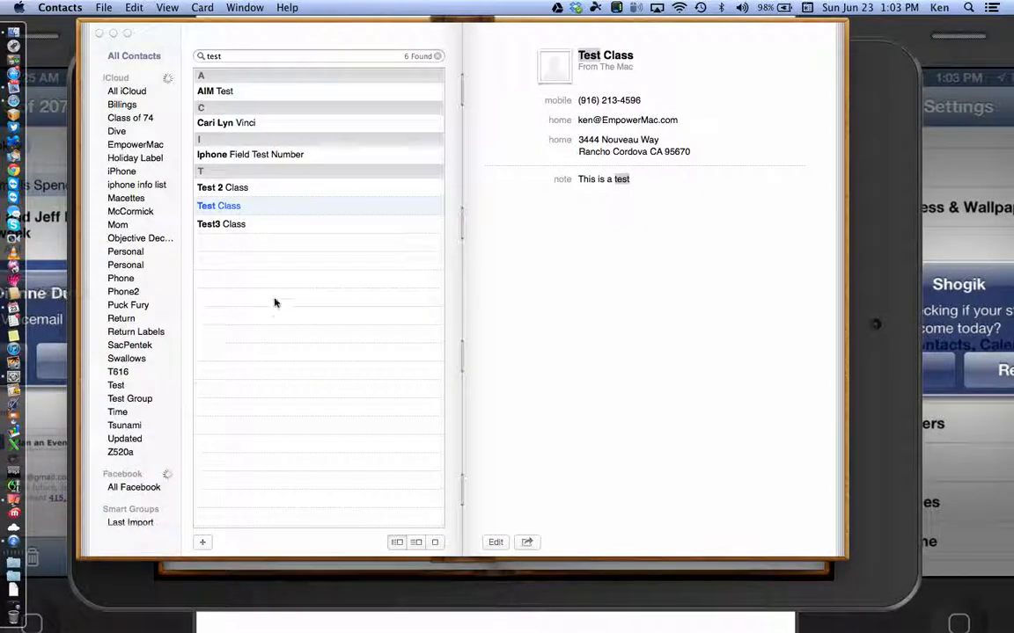
Step: Try Card > Go to My Card, then select the All Contacts group
click(201, 9)
click(202, 9)
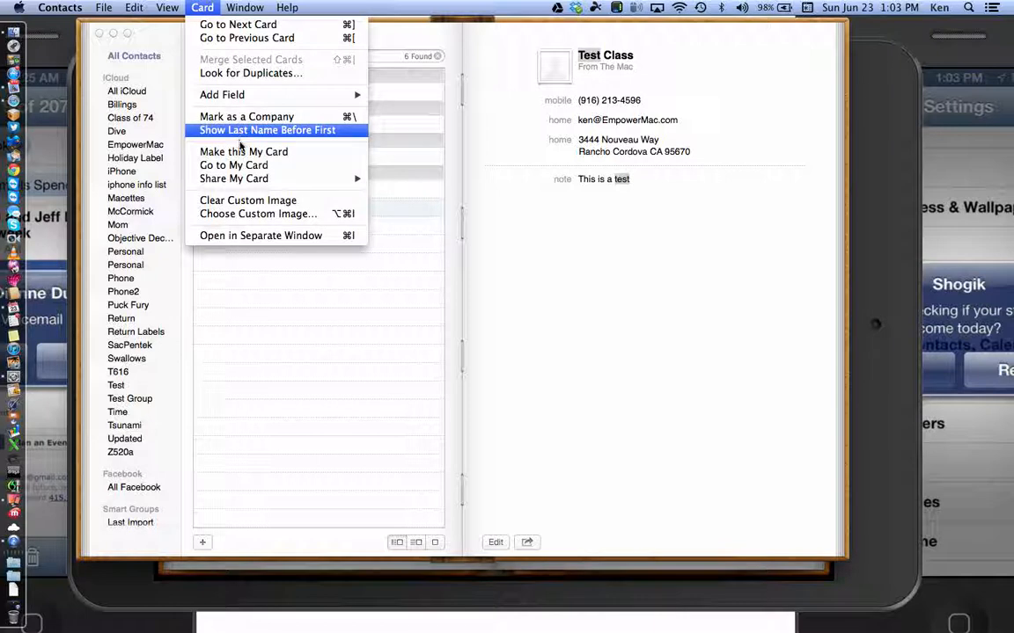
click(230, 165)
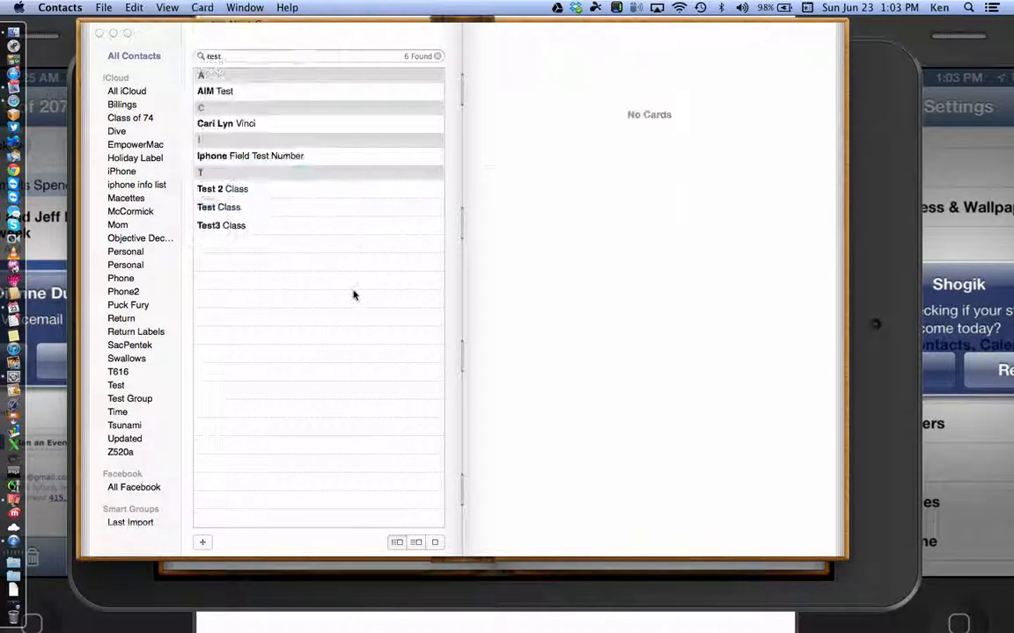
click(379, 58)
click(145, 55)
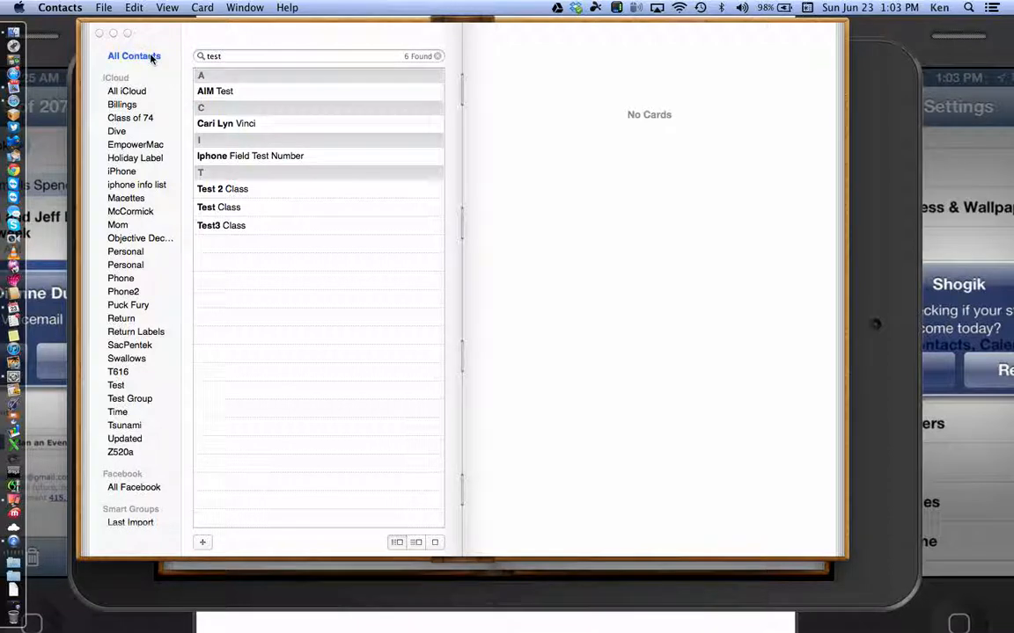
Step: Retry Go to My Card, then delete characters from the 'test' search
click(200, 8)
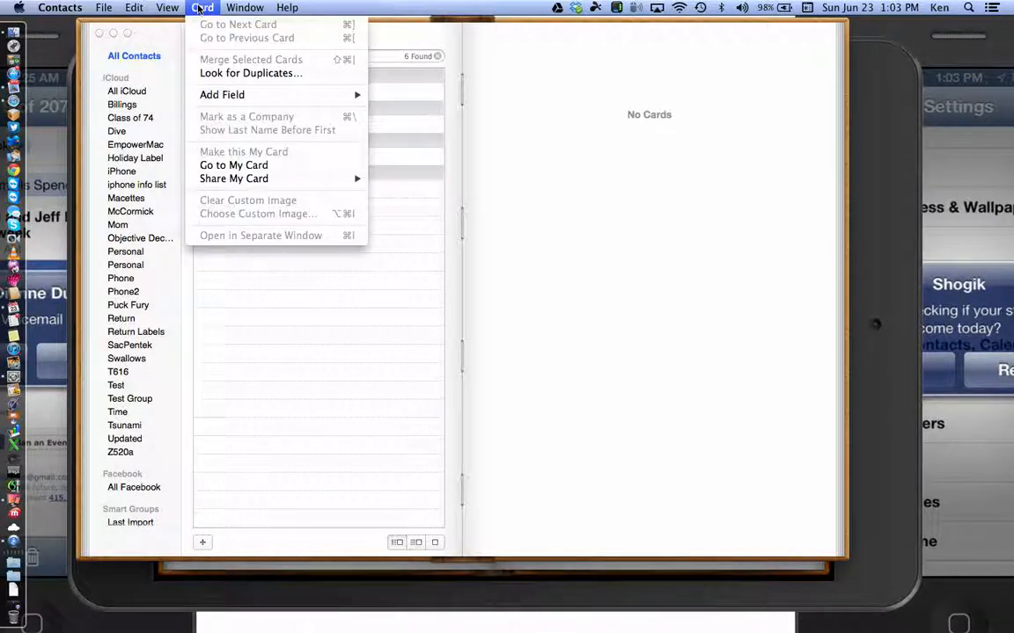
click(228, 165)
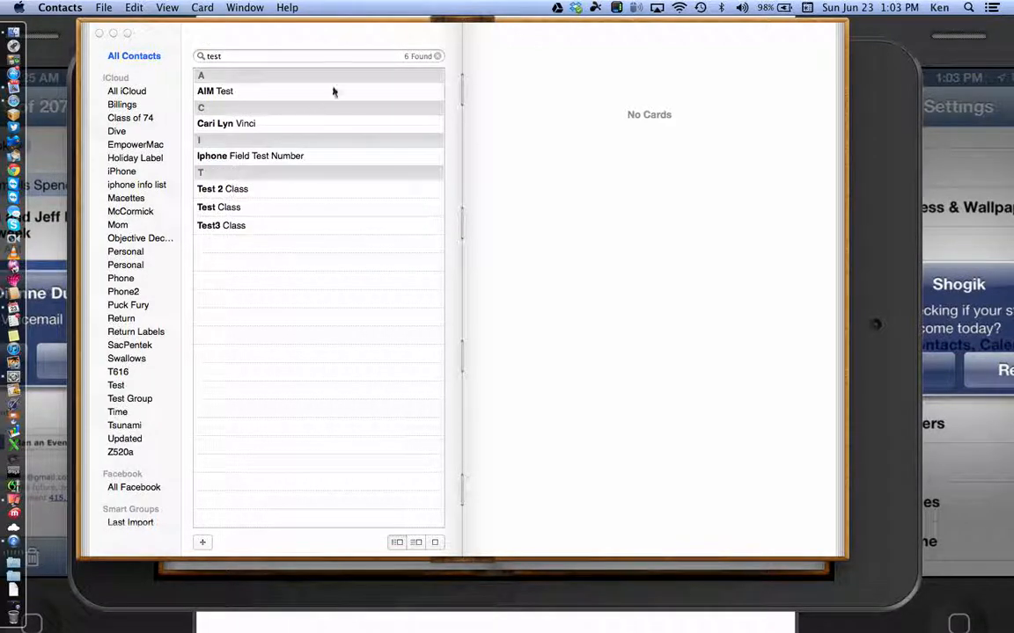
click(396, 60)
key(BackSpace)
key(BackSpace)
key(BackSpace)
key(BackSpace)
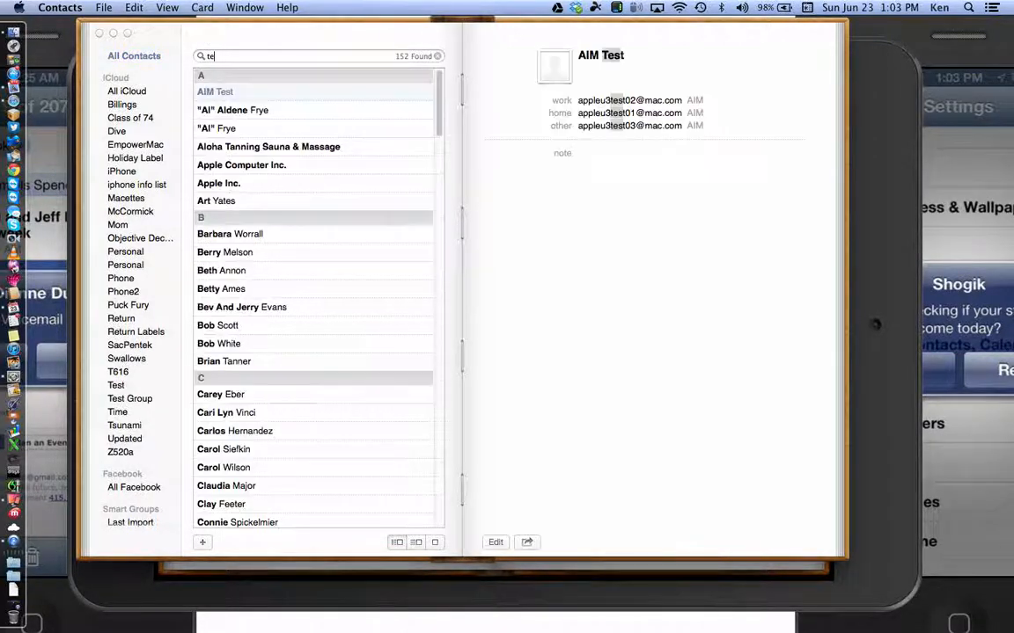
Step: Jump to the owner's own card and scroll the full contact list to it
click(201, 8)
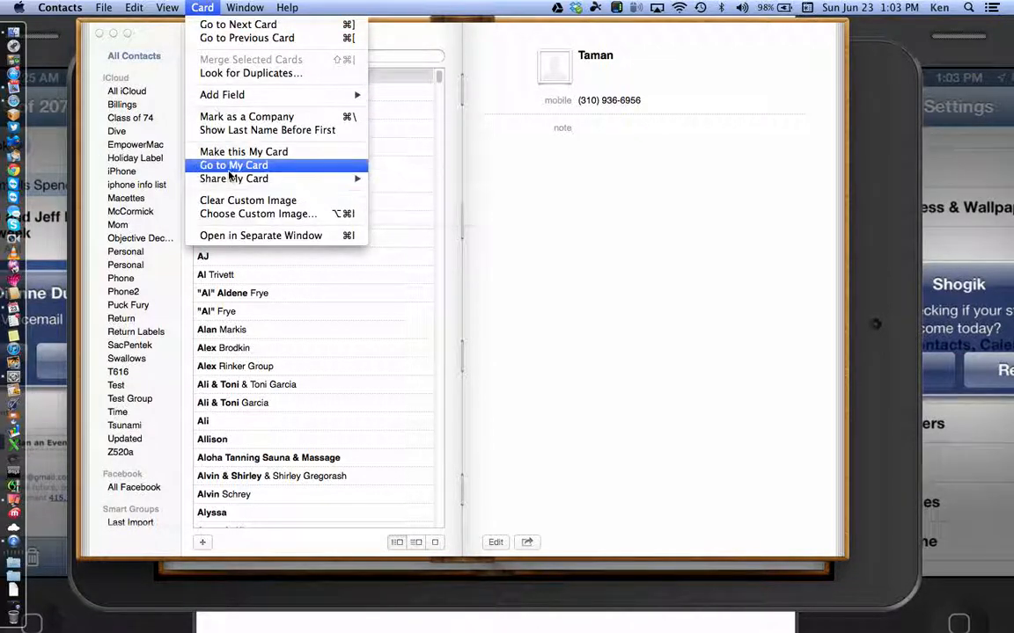
click(230, 166)
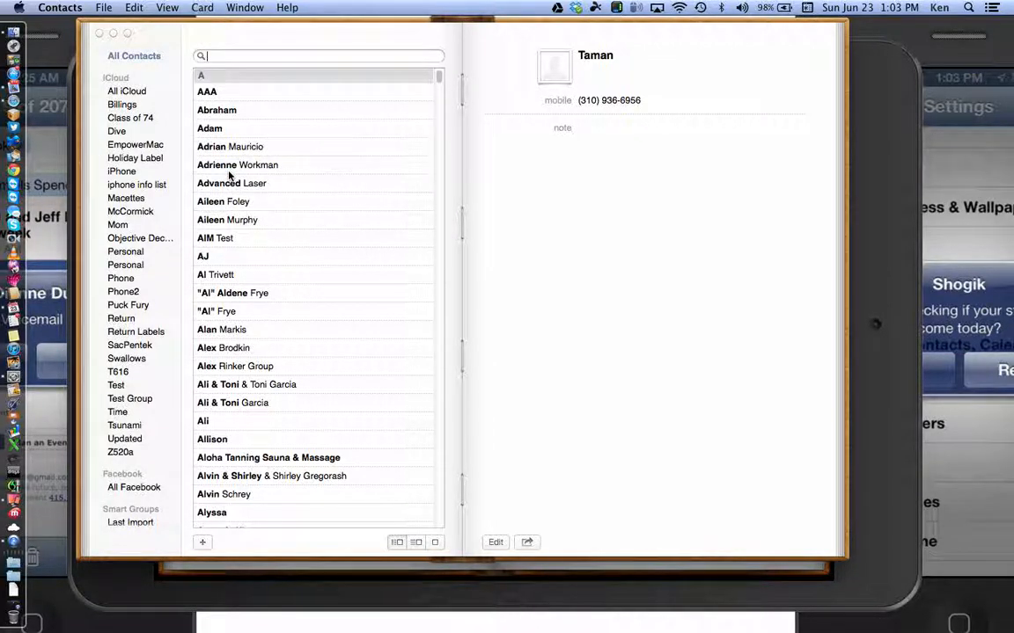
scroll(323, 317, down, 5)
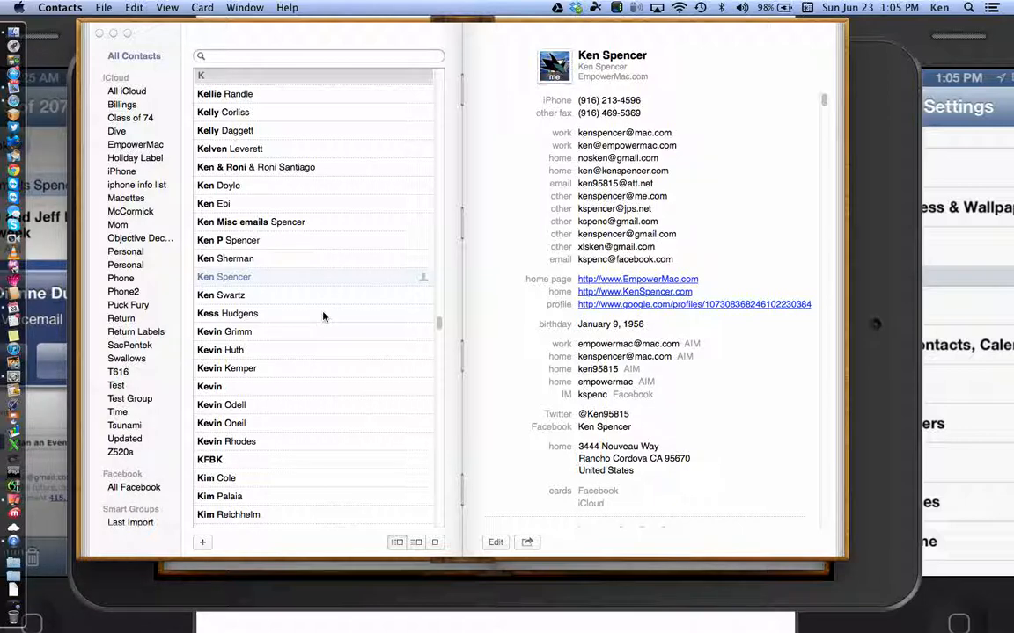
click(201, 8)
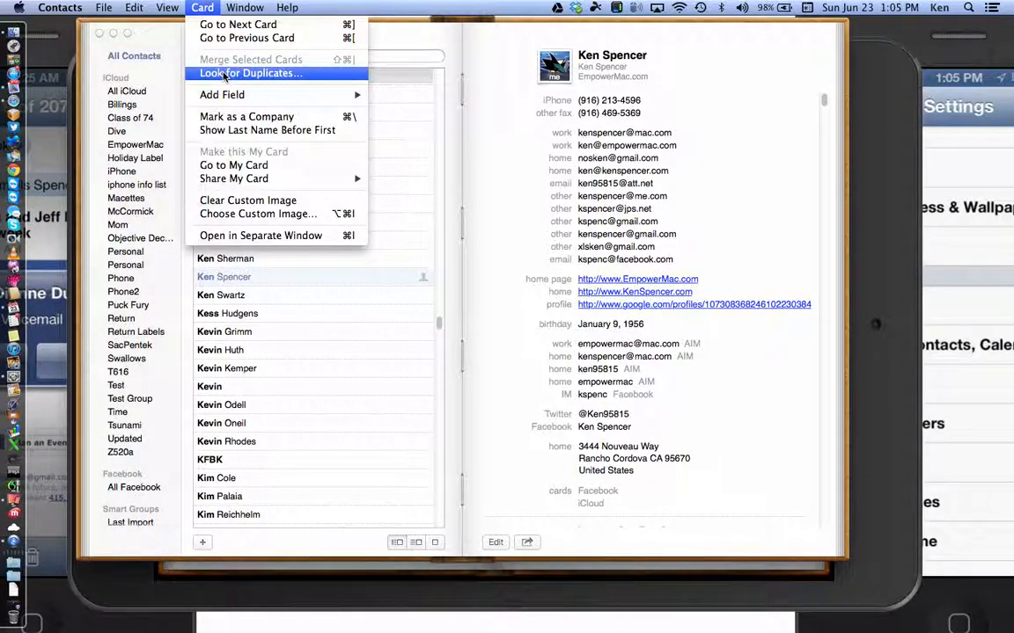
Step: Run Look for Duplicates and merge the 1 duplicate card and 2 duplicated entries
click(225, 76)
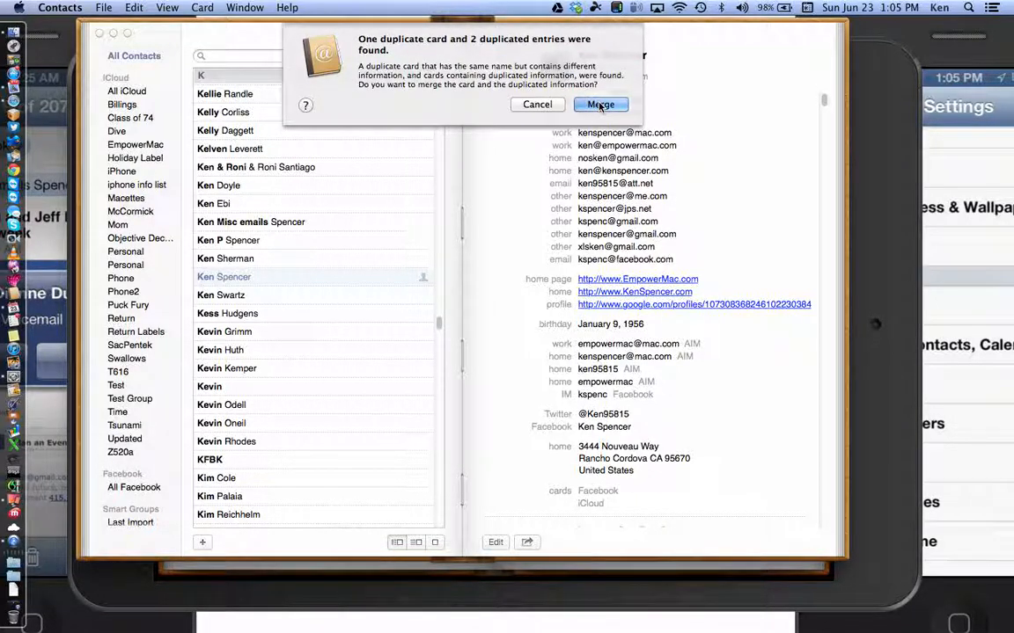
click(600, 105)
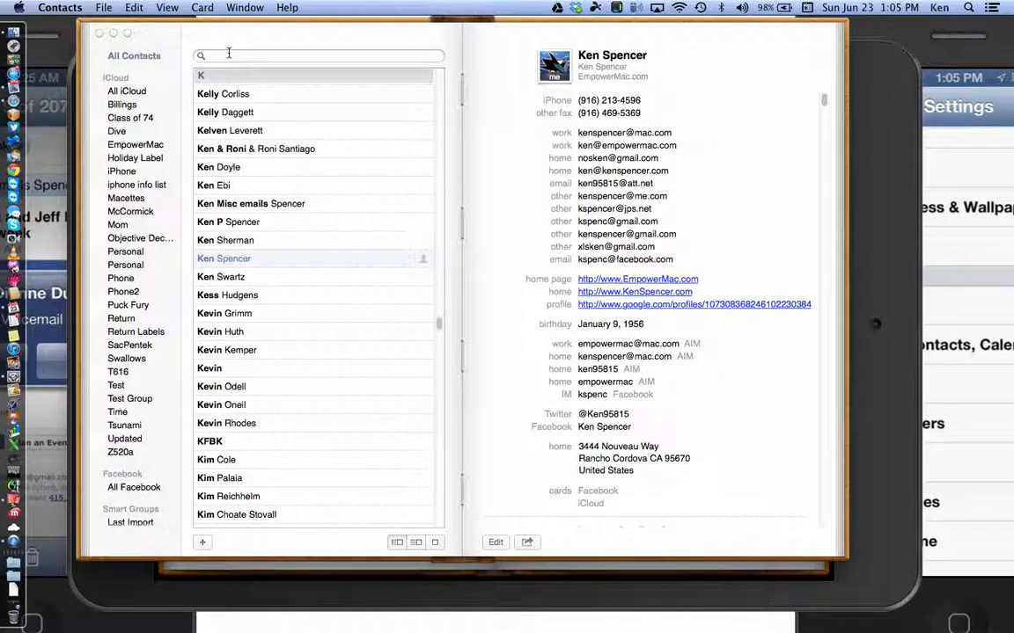
Step: Search 'test' to confirm six cards remain, clear it, then switch to QuickTime Player
text(test)
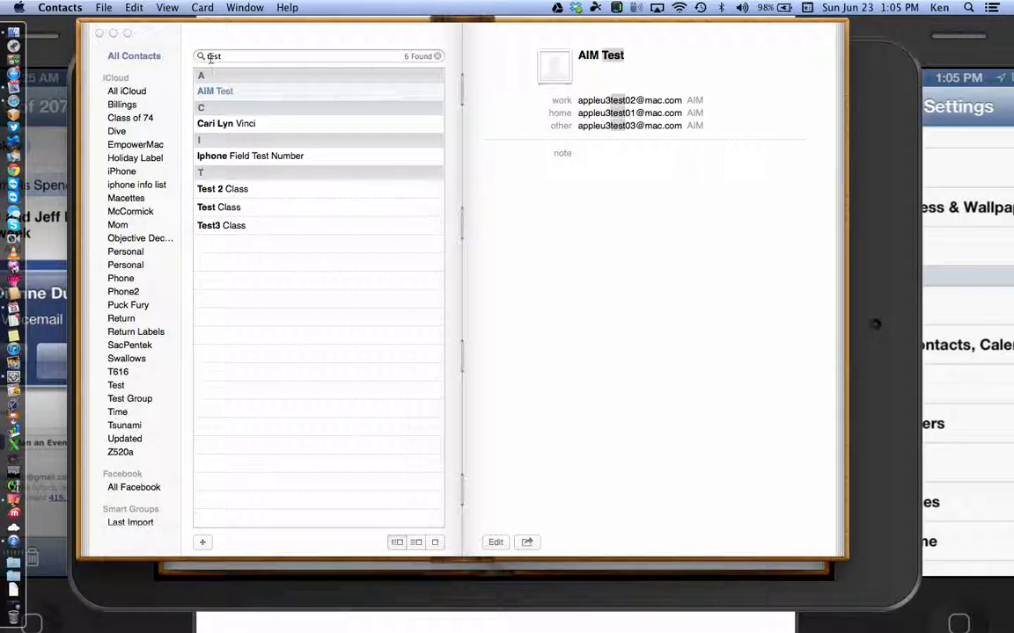
key(Escape)
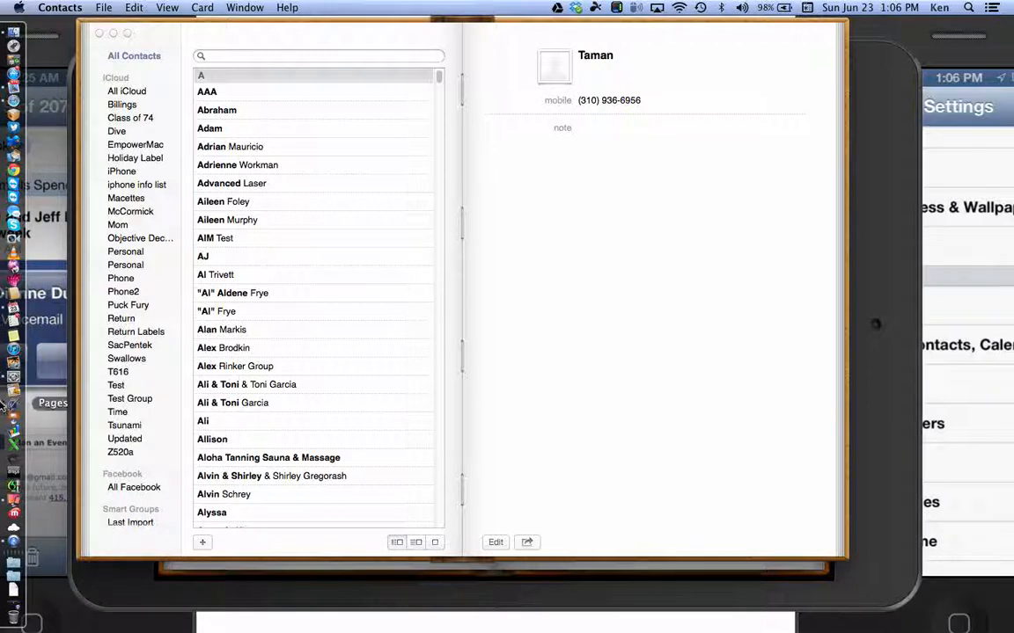
click(12, 536)
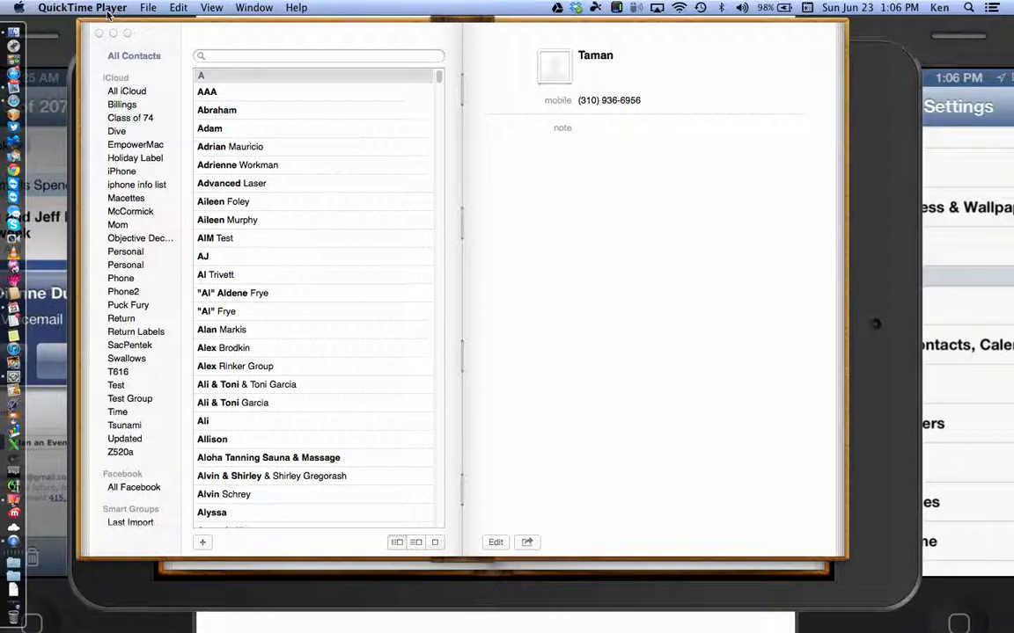
click(105, 12)
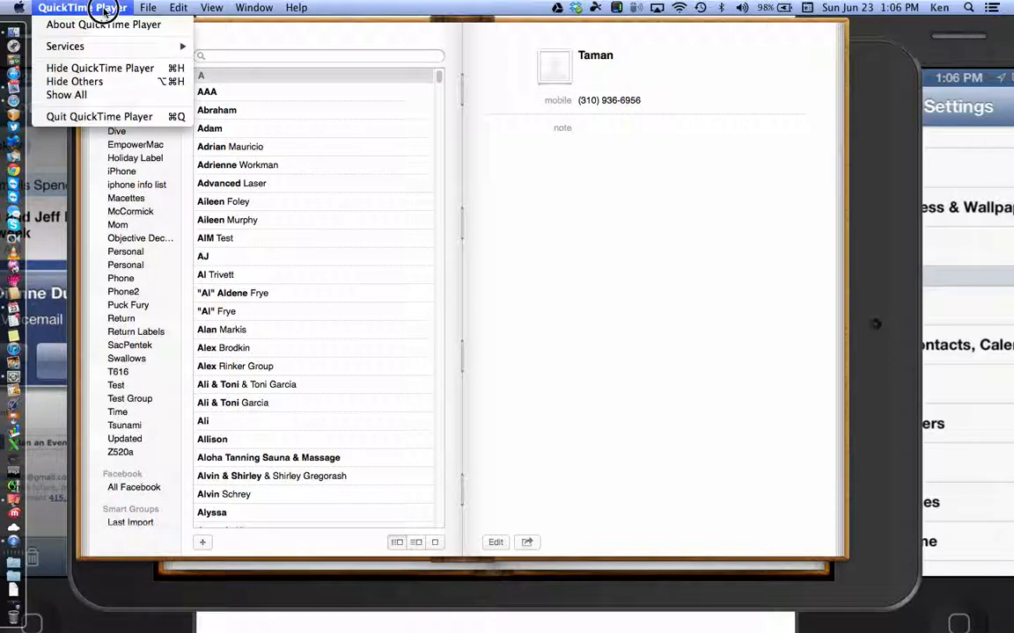
mouse_move(254, 8)
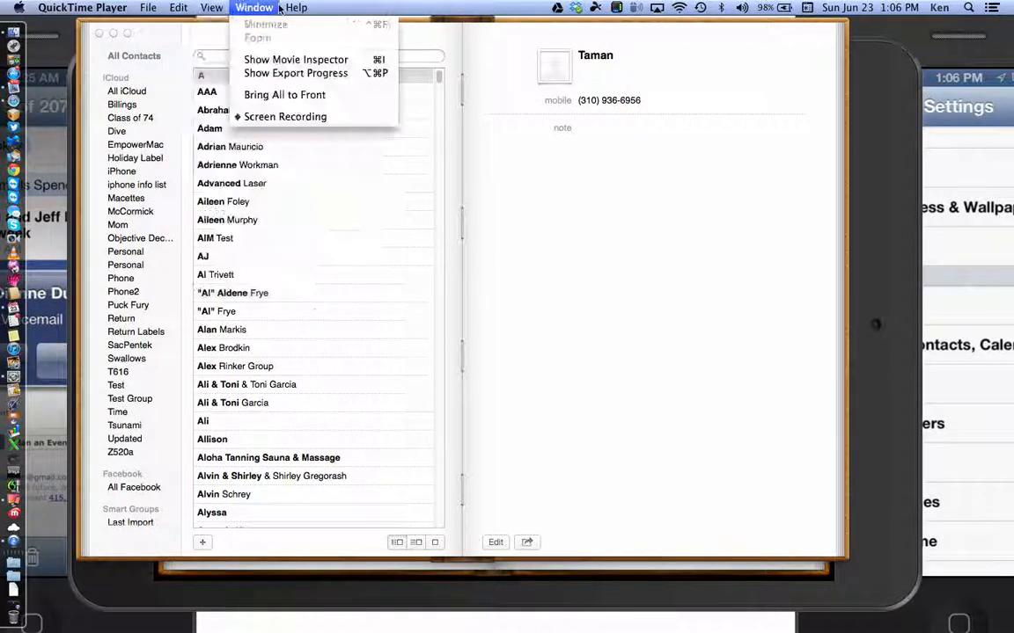
click(274, 118)
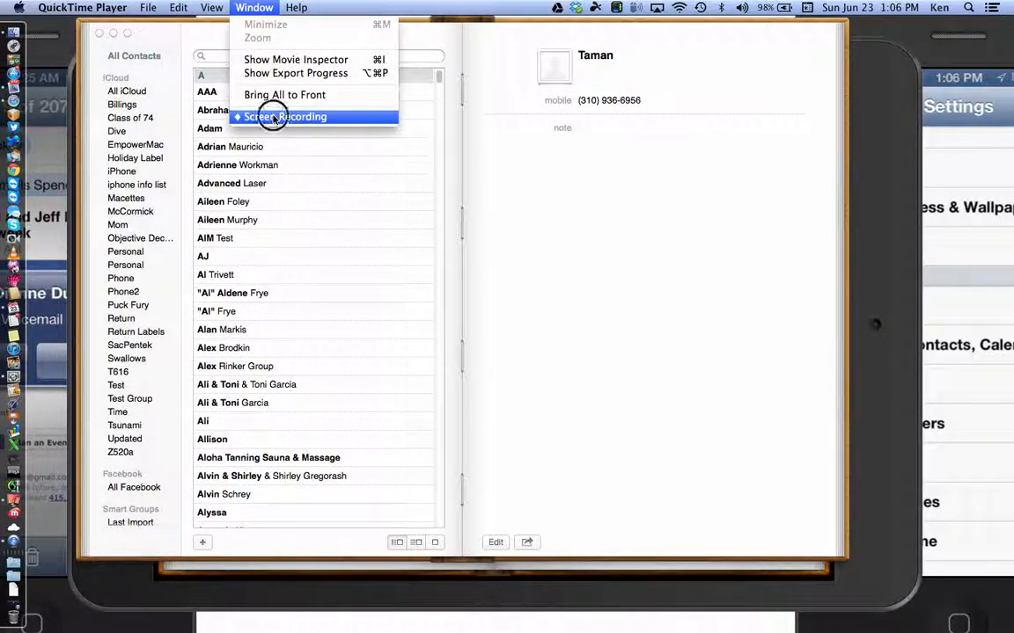